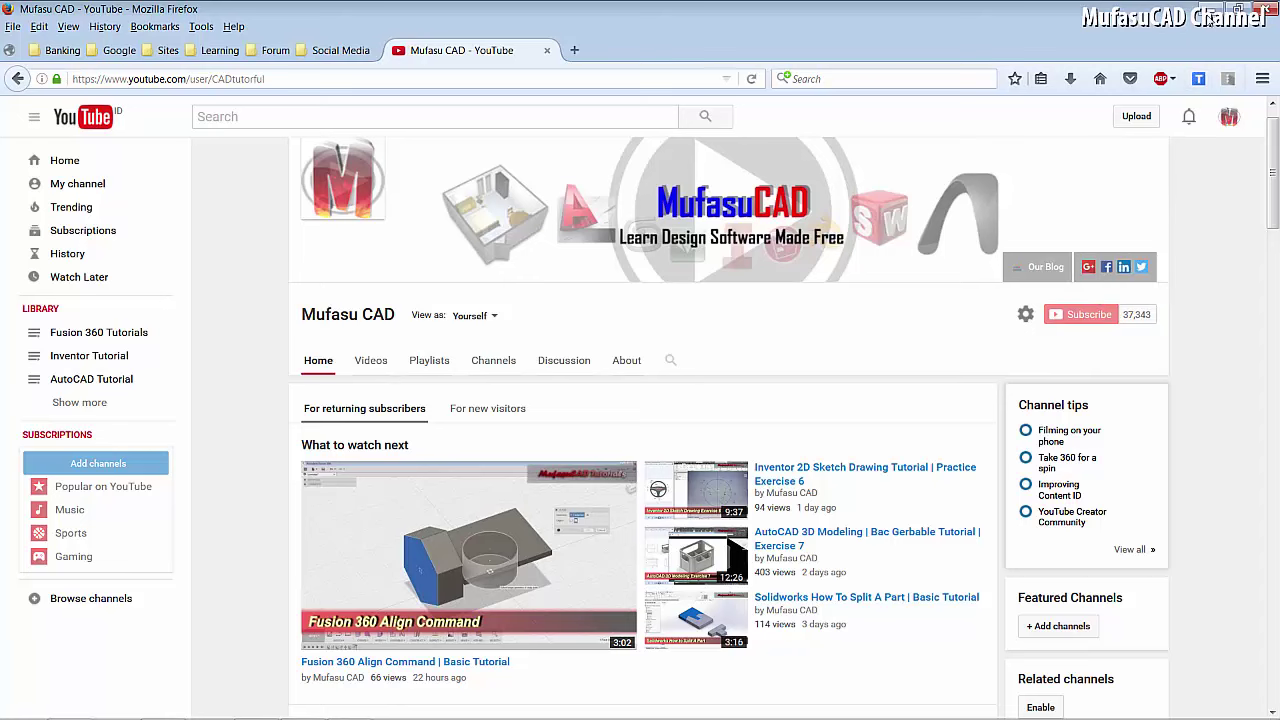
# Minimize Firefox to show the empty AutoCAD drawing beside the Exercise18 reference image.
pyautogui.click(1208, 12)
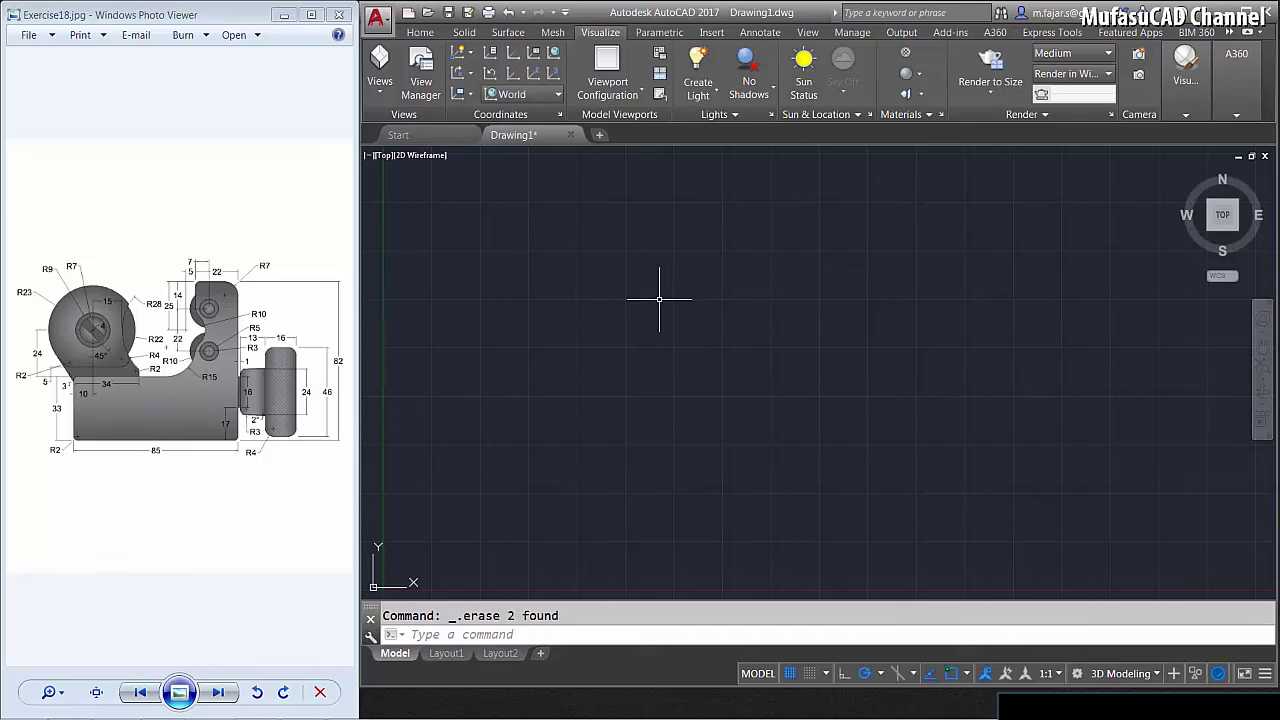
# Draw the 85-unit base line and the 82-unit vertical right edge.
pyautogui.click(756, 280)
pyautogui.click(684, 297)
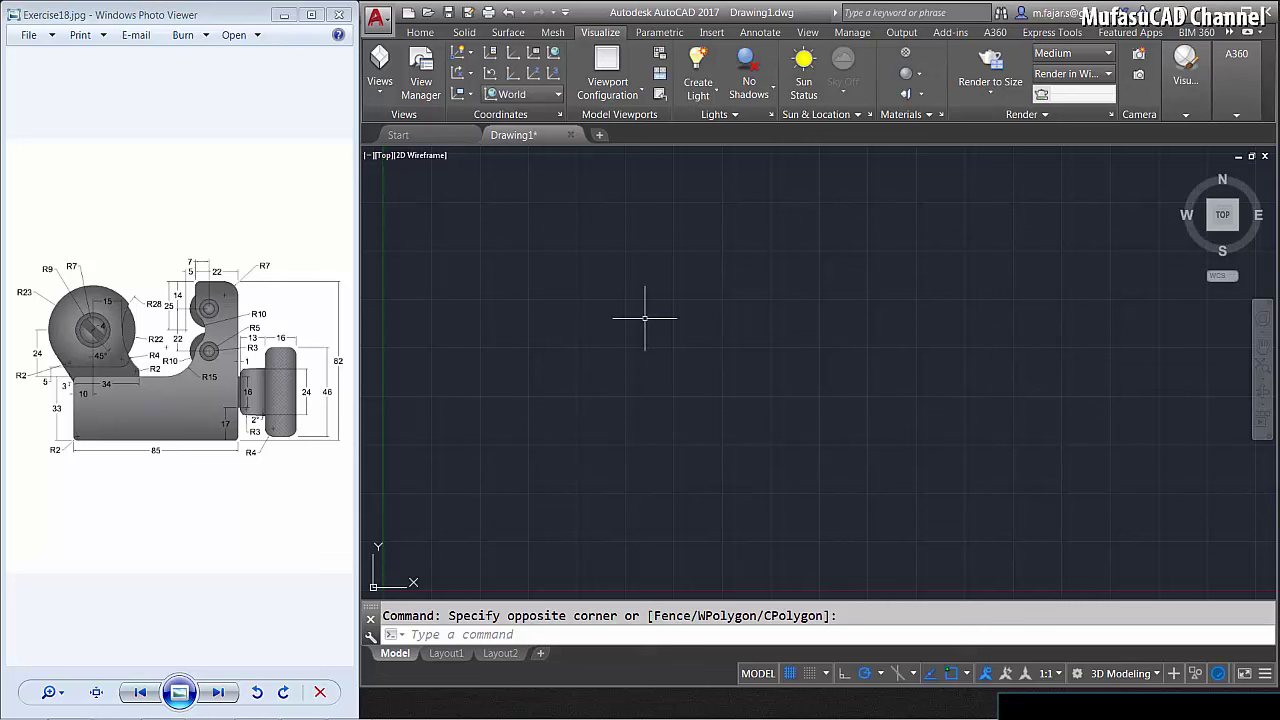
pyautogui.write('l')
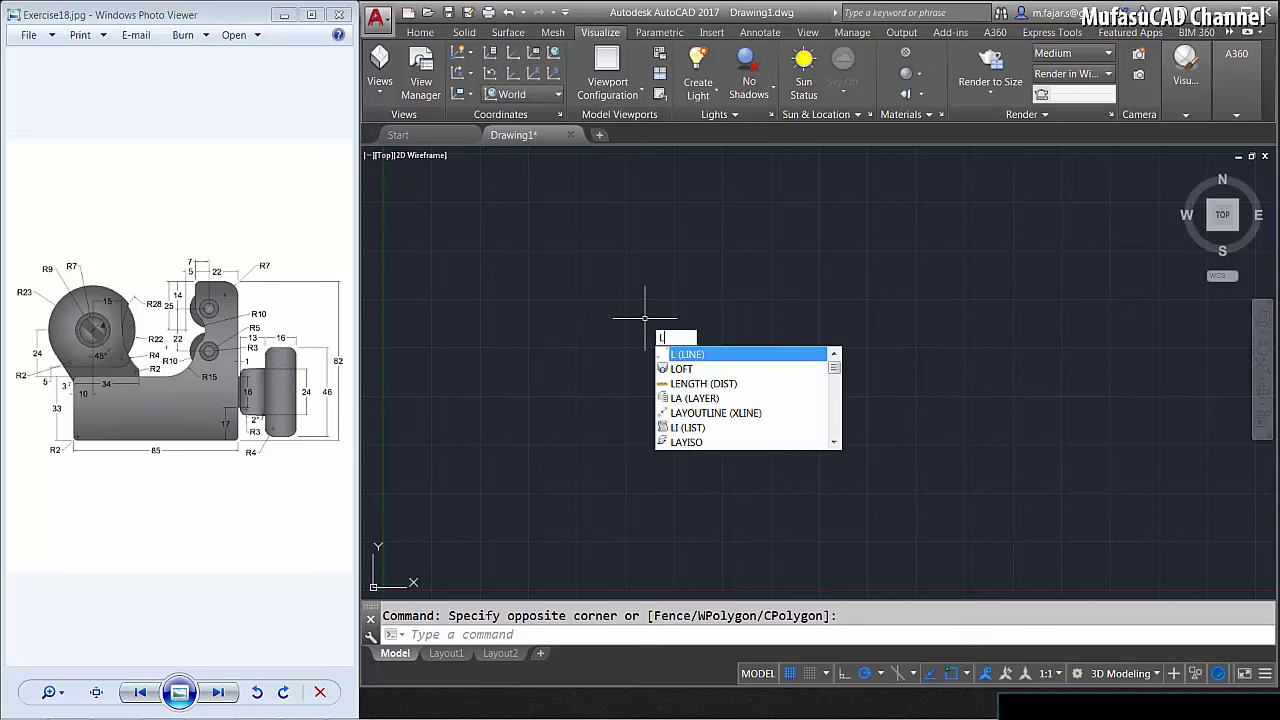
pyautogui.press('Return')
pyautogui.click(467, 427)
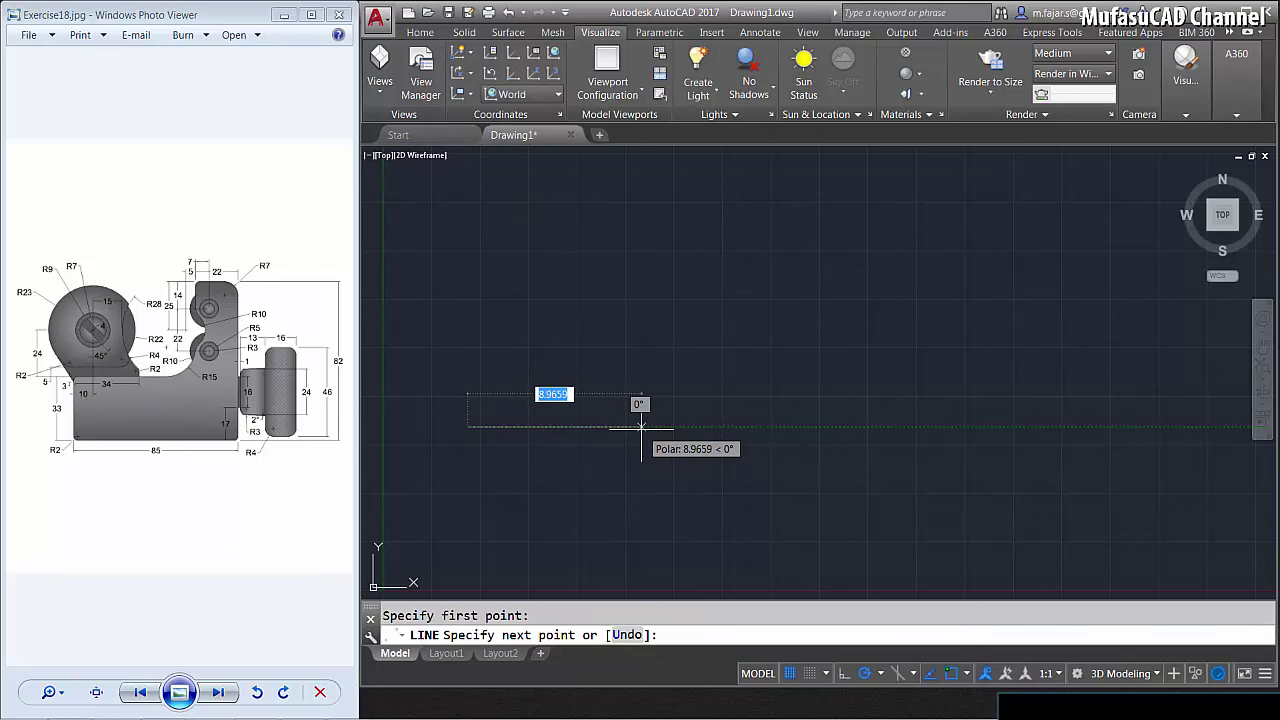
pyautogui.write('85')
pyautogui.press('Return')
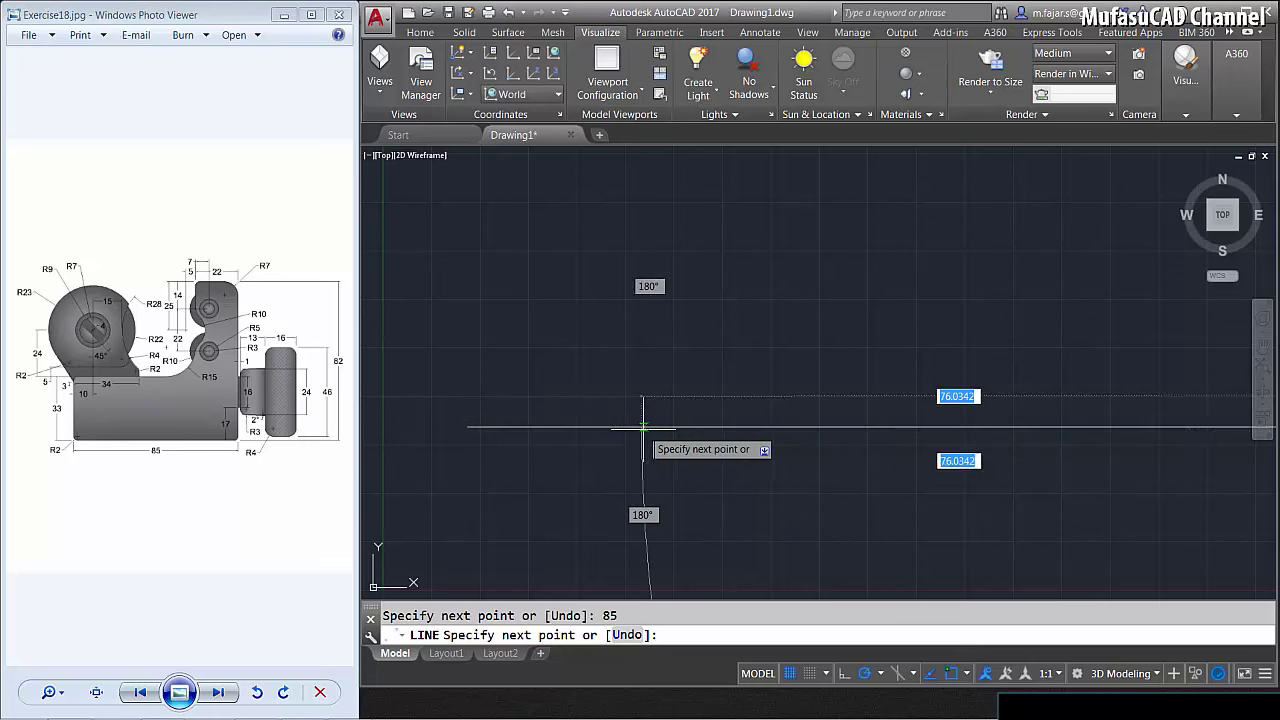
pyautogui.scroll(-3, 652, 428)
pyautogui.scroll(-2, 909, 366)
pyautogui.moveTo(909, 366)
pyautogui.mouseDown(button='middle')
pyautogui.moveTo(938, 376)
pyautogui.moveTo(788, 435)
pyautogui.mouseUp(button='middle')
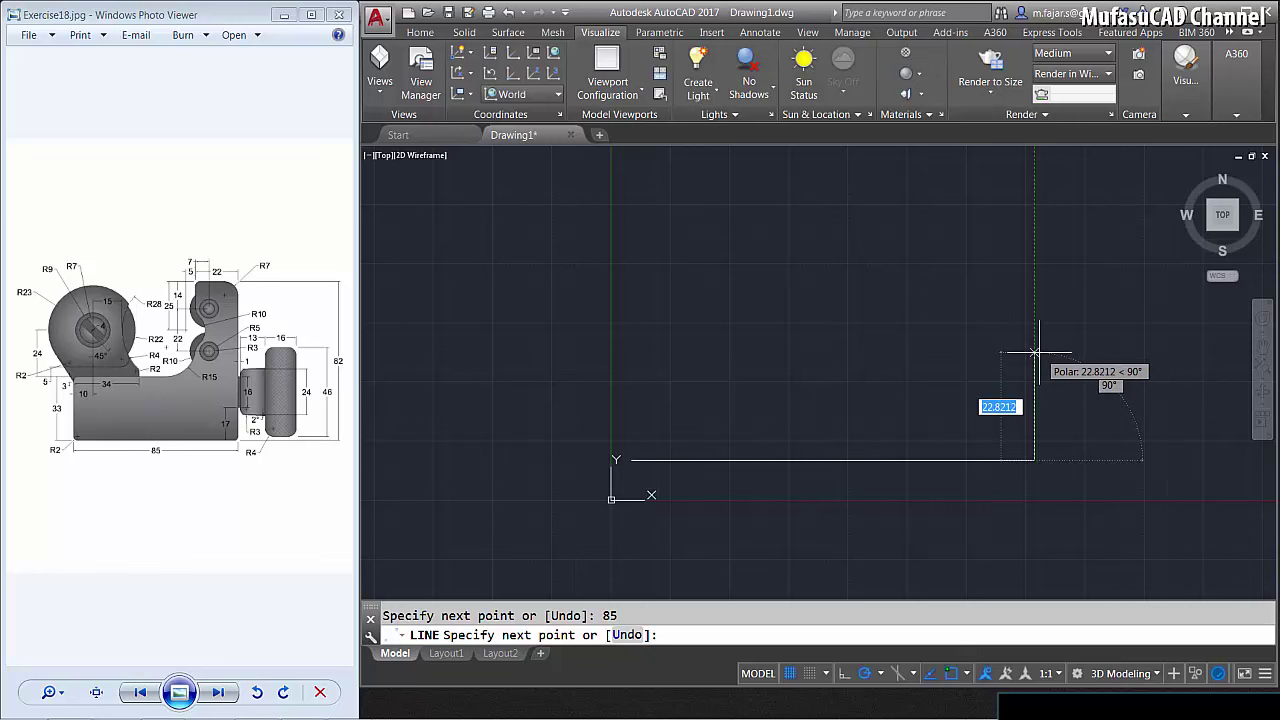
pyautogui.write('2')
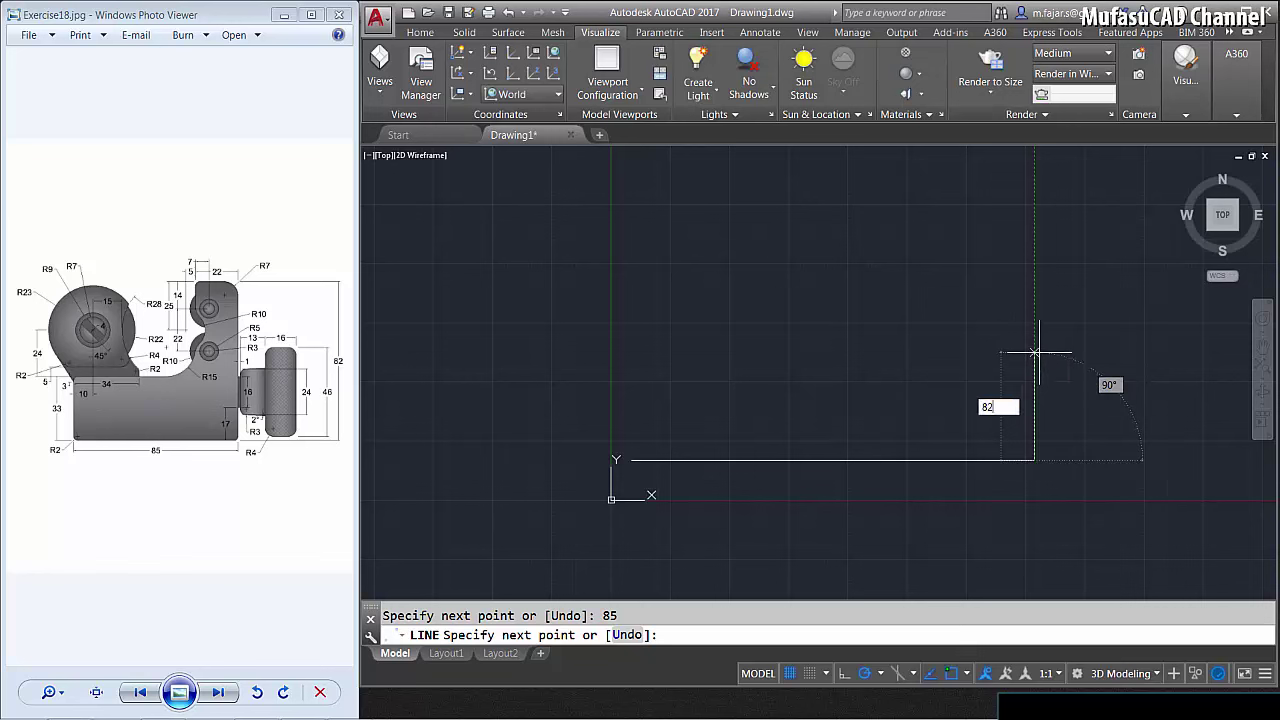
pyautogui.press('Return')
# Draw the 22-unit top step and the inner vertical line down to the base.
pyautogui.press('Return')
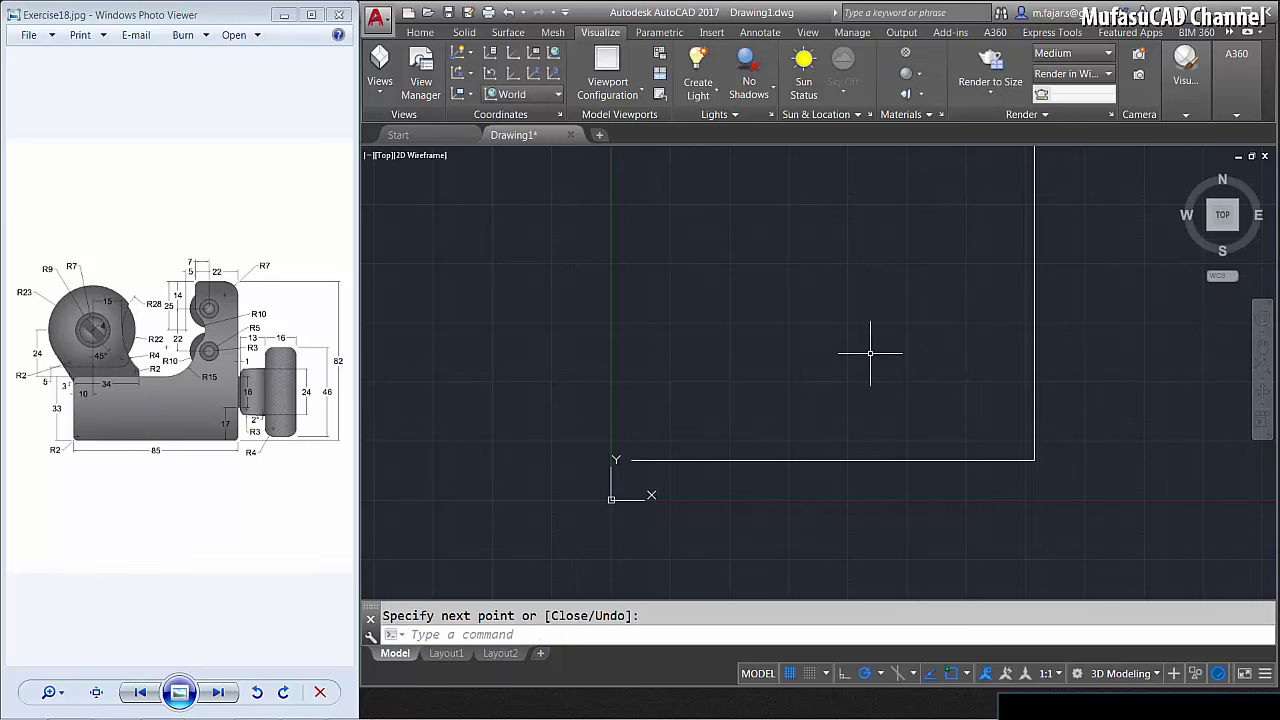
pyautogui.write('z')
pyautogui.press('Return')
pyautogui.write('e')
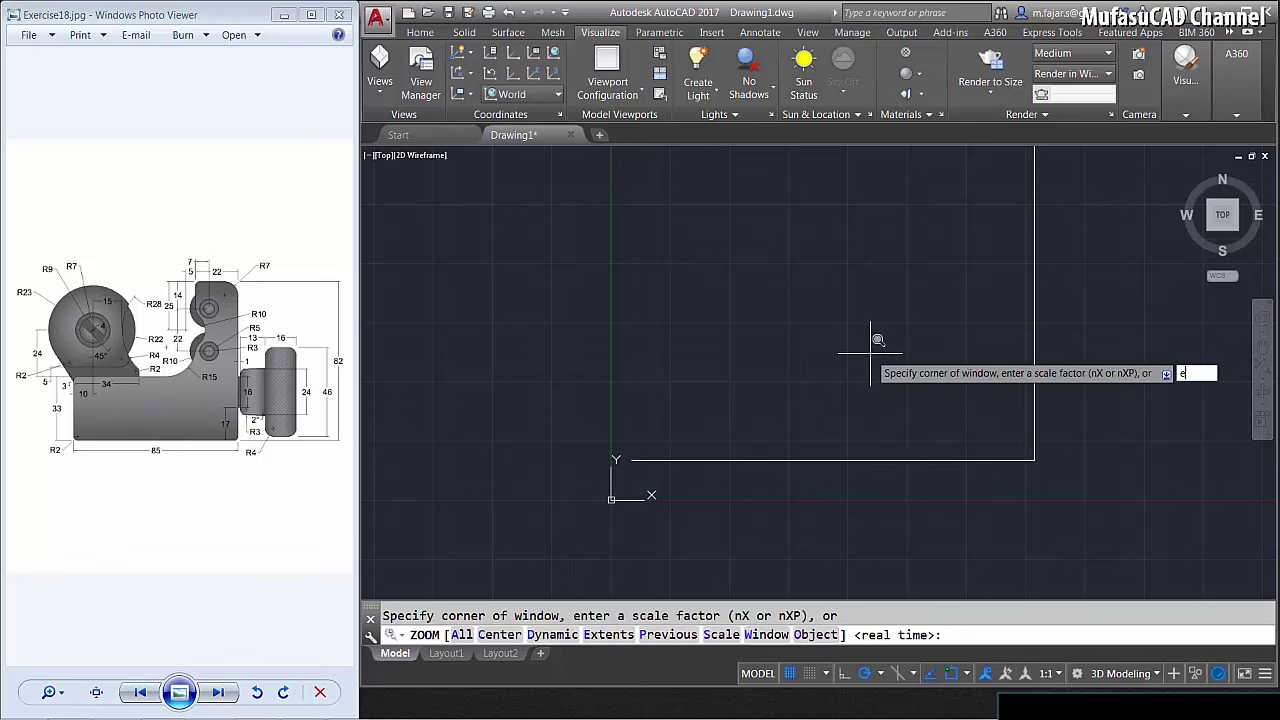
pyautogui.press('Return')
pyautogui.scroll(-2, 876, 358)
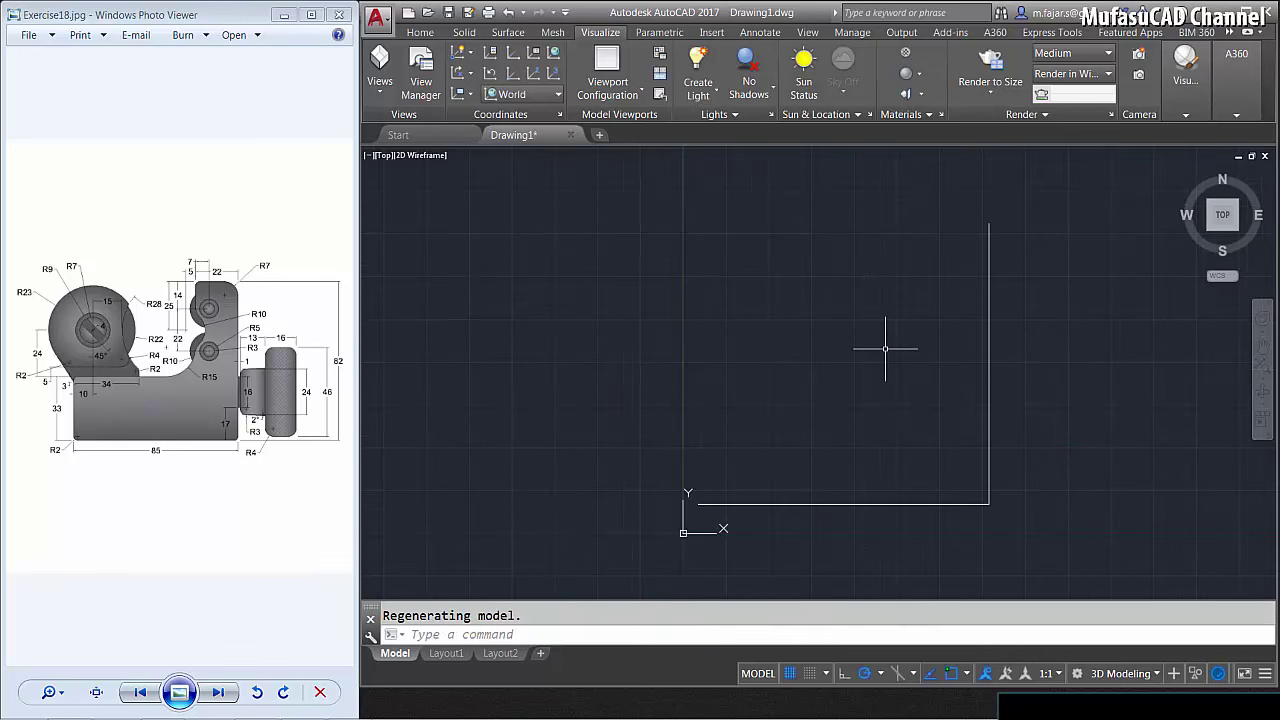
pyautogui.moveTo(884, 350); pyautogui.dragTo(876, 358, button='middle')
pyautogui.write('l')
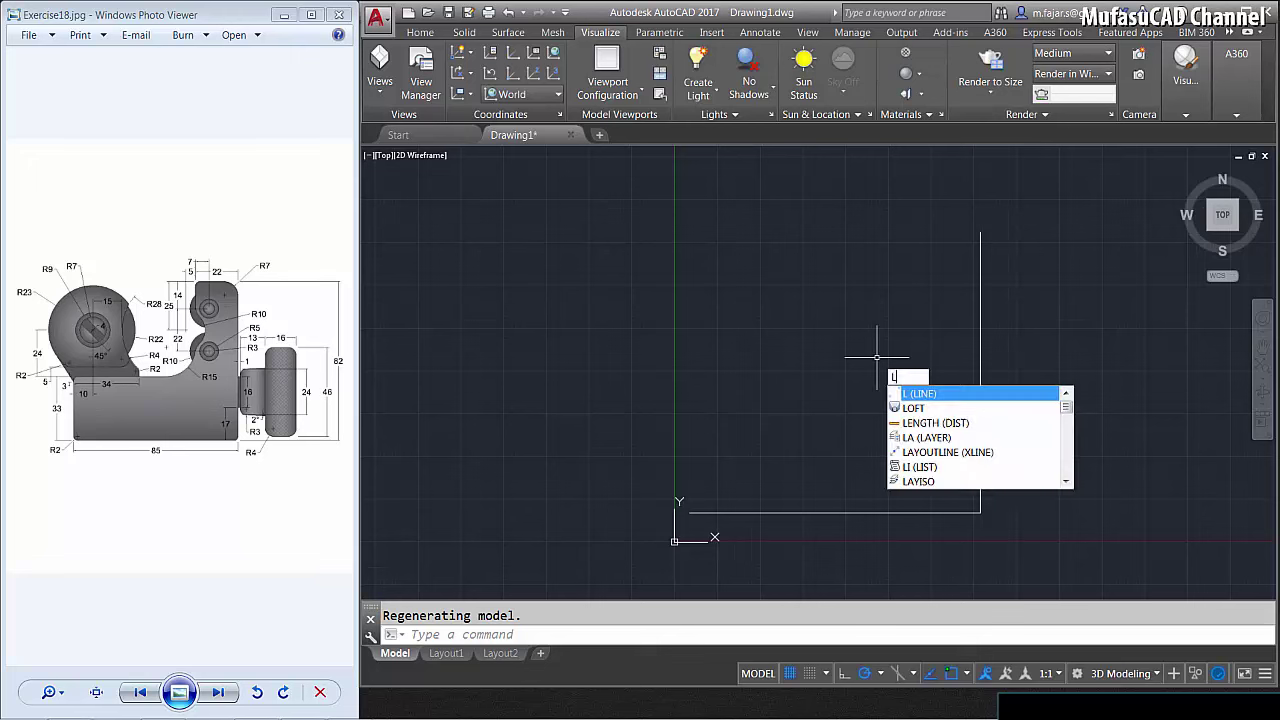
pyautogui.press('Return')
pyautogui.click(981, 232)
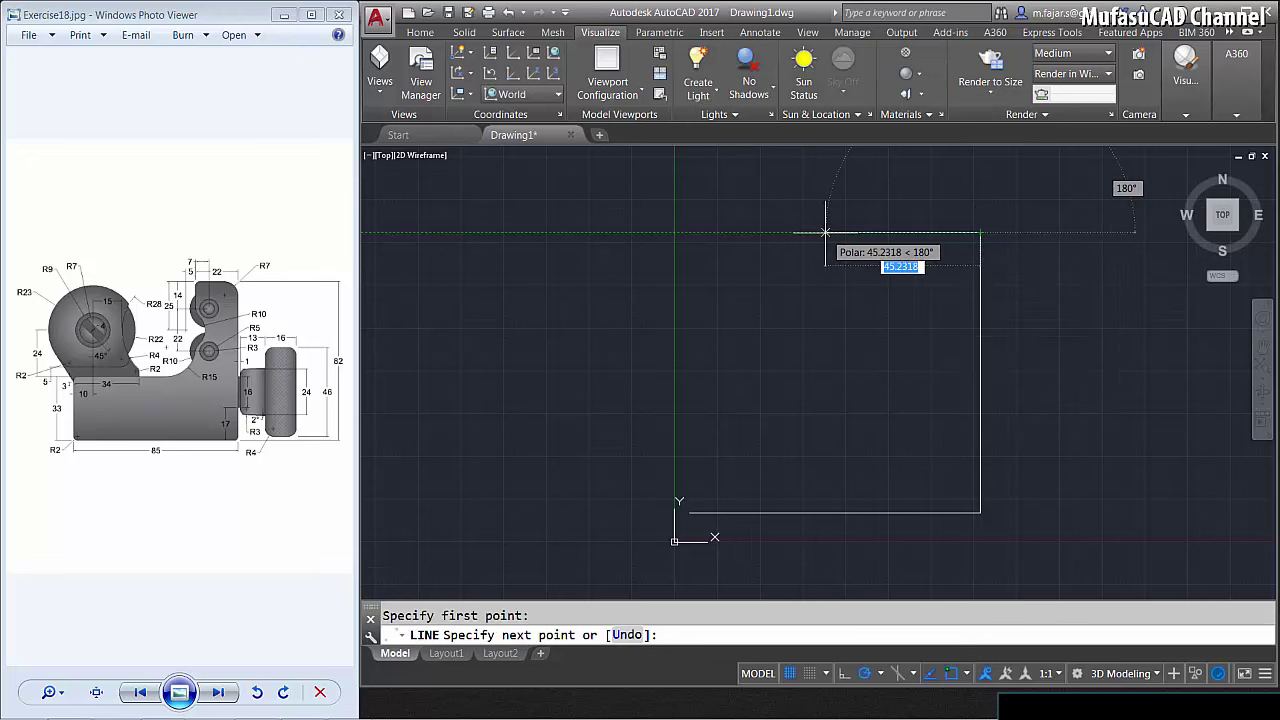
pyautogui.write('22')
pyautogui.press('Return')
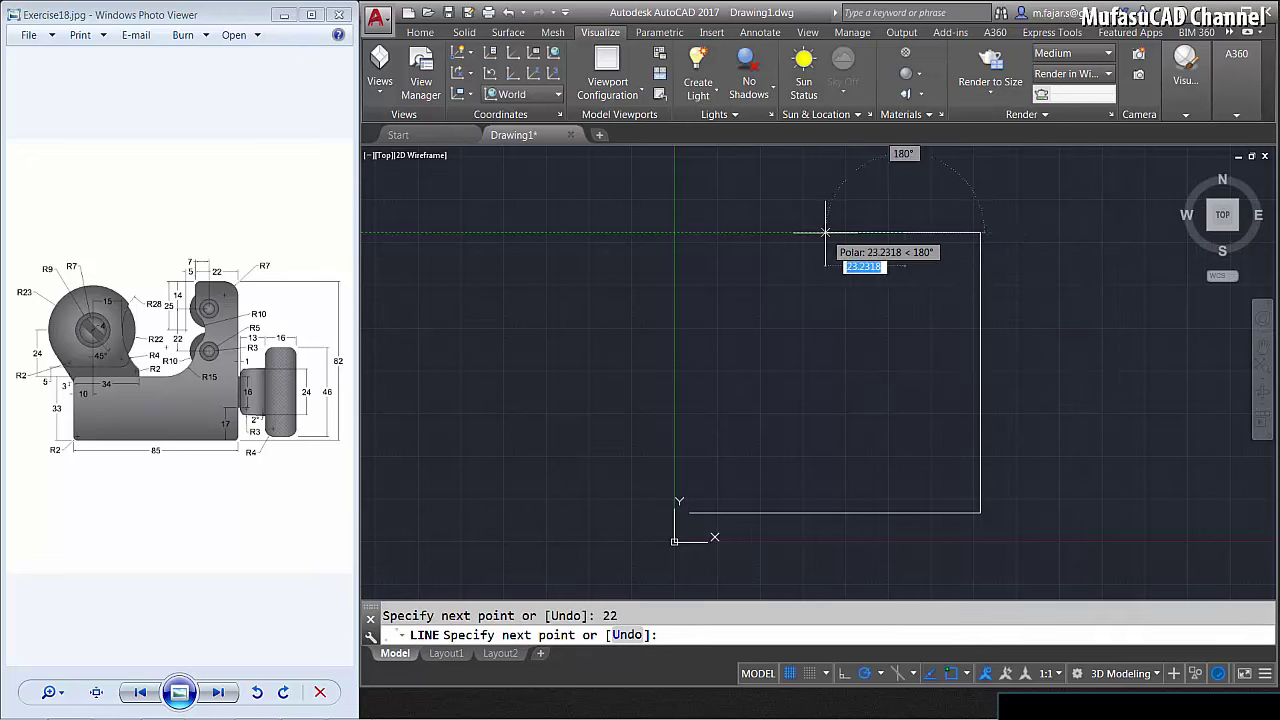
pyautogui.click(905, 492)
pyautogui.press('Return')
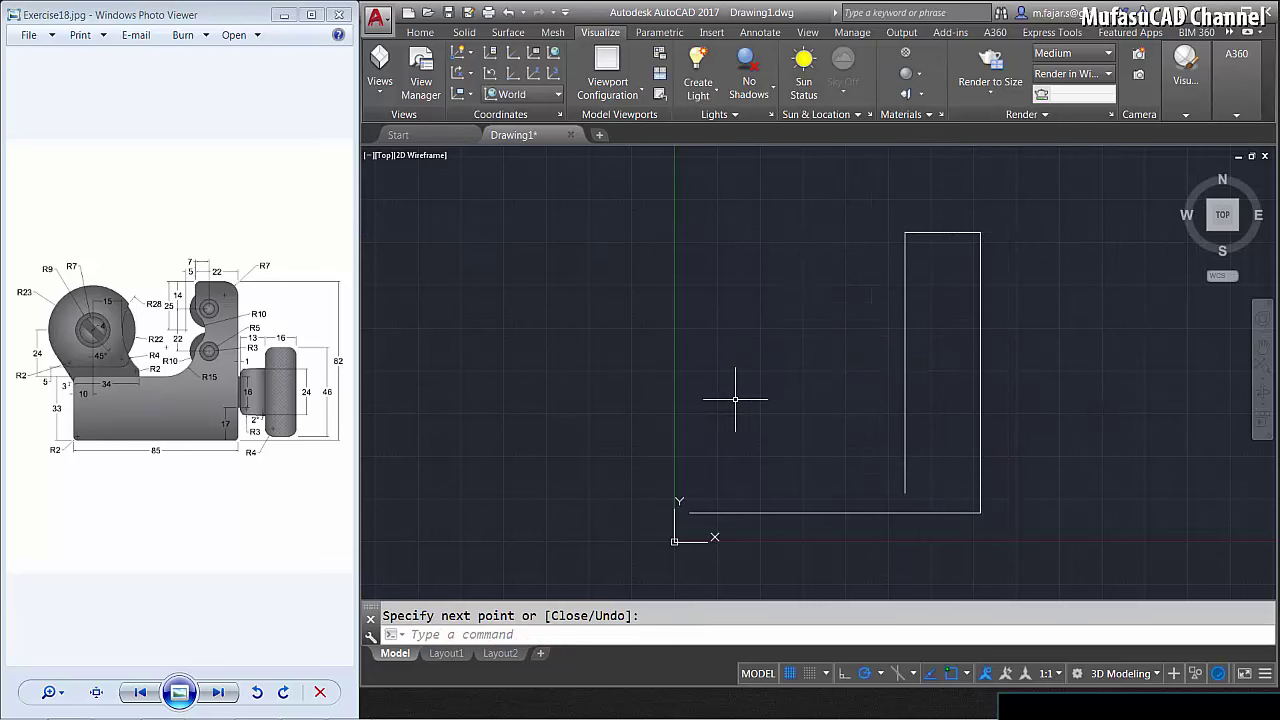
# Draw the 33-unit left edge and the lower body's horizontal top edge.
pyautogui.press('Return')
pyautogui.click(690, 512)
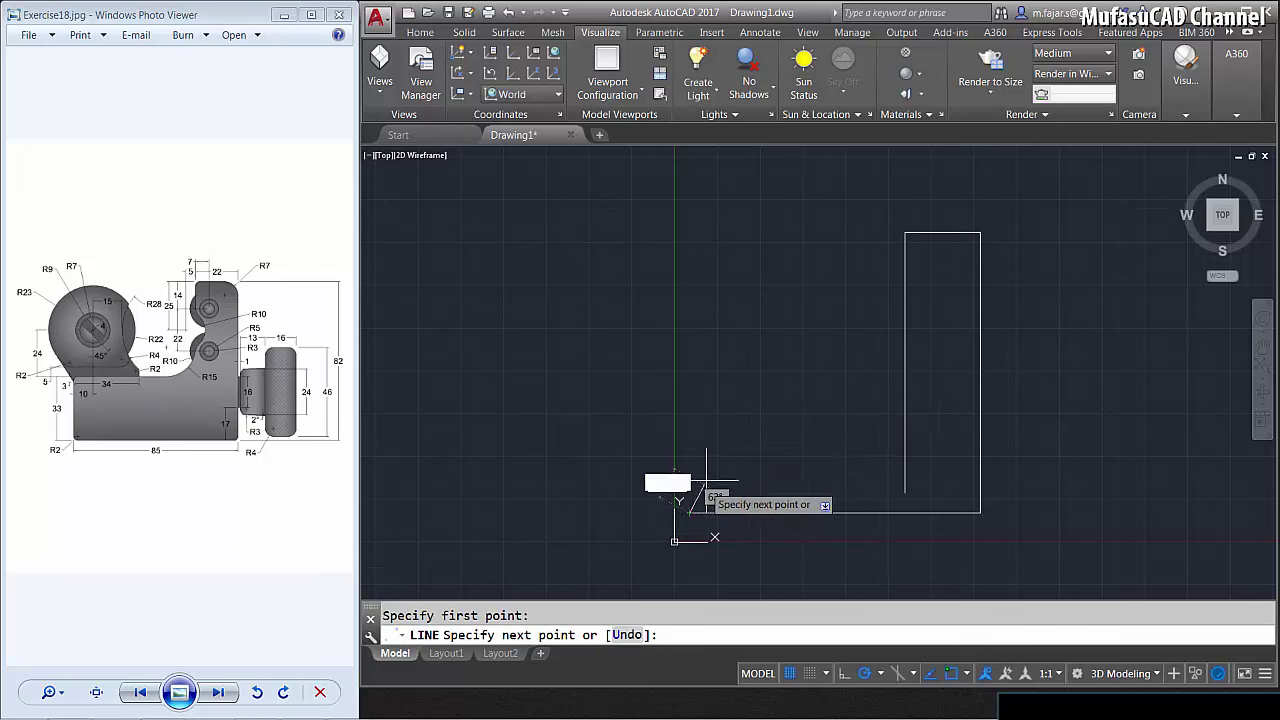
pyautogui.write('33')
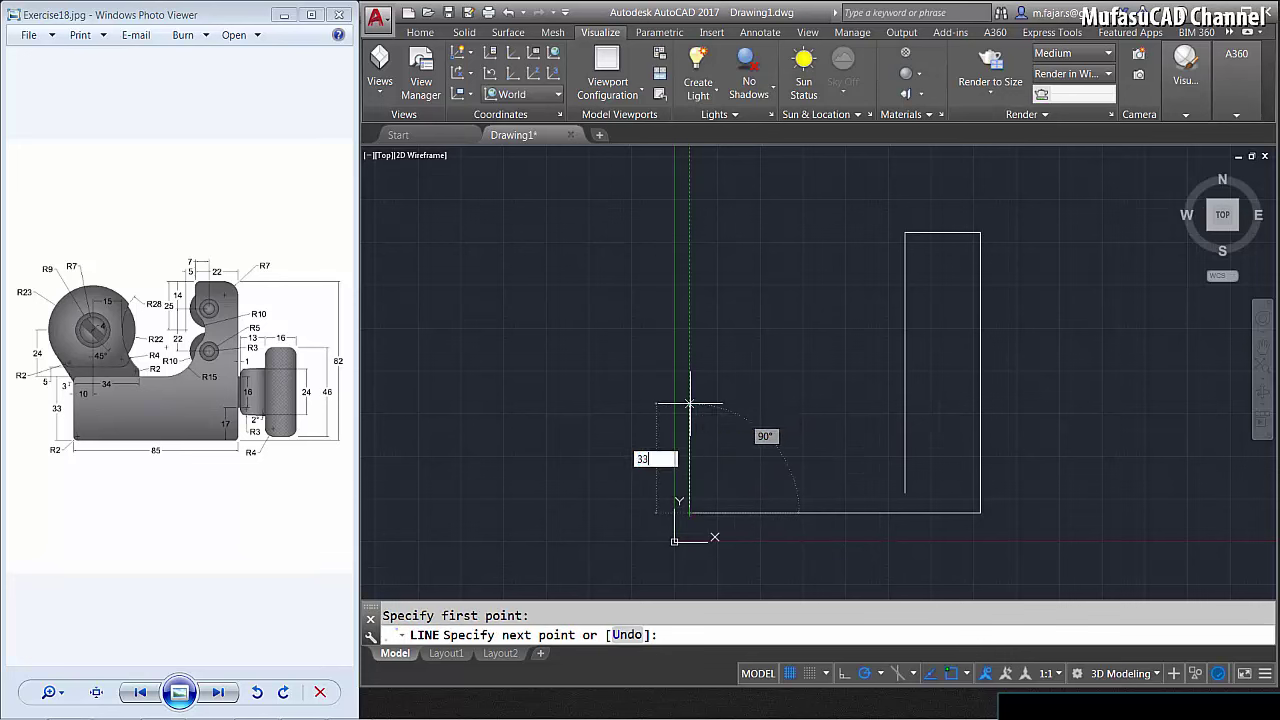
pyautogui.press('Return')
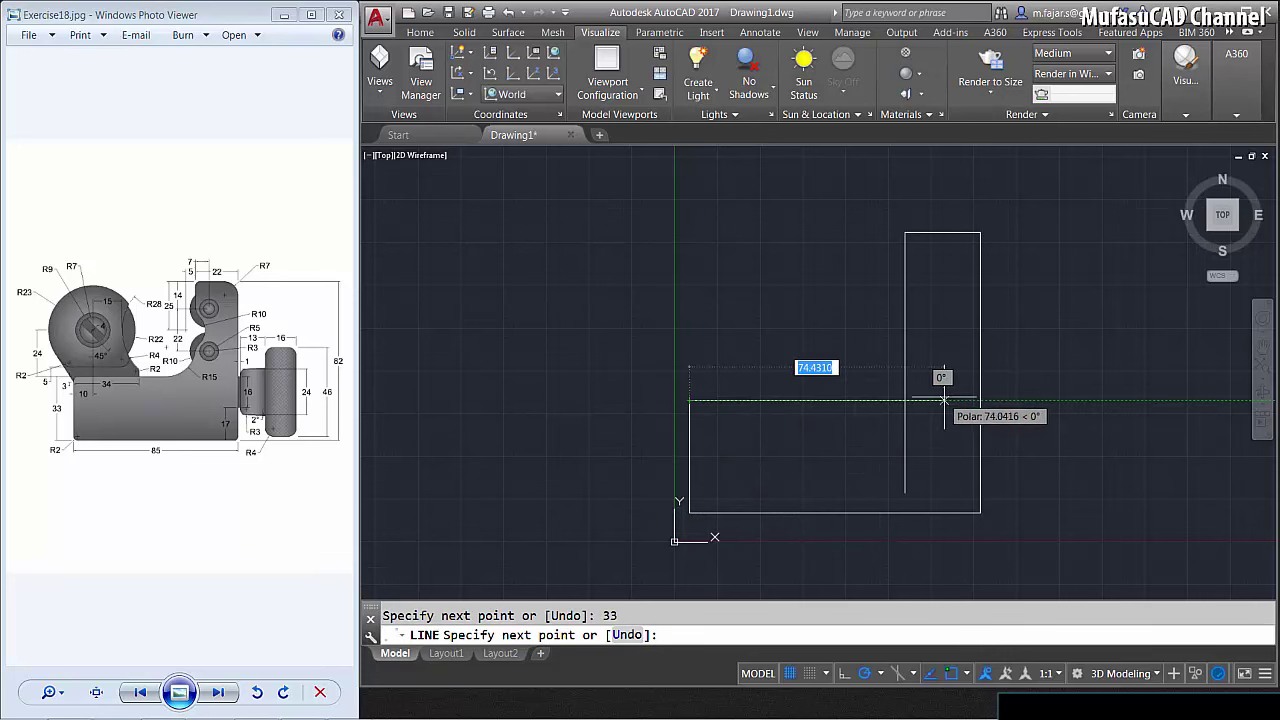
pyautogui.click(950, 401)
pyautogui.write('C')
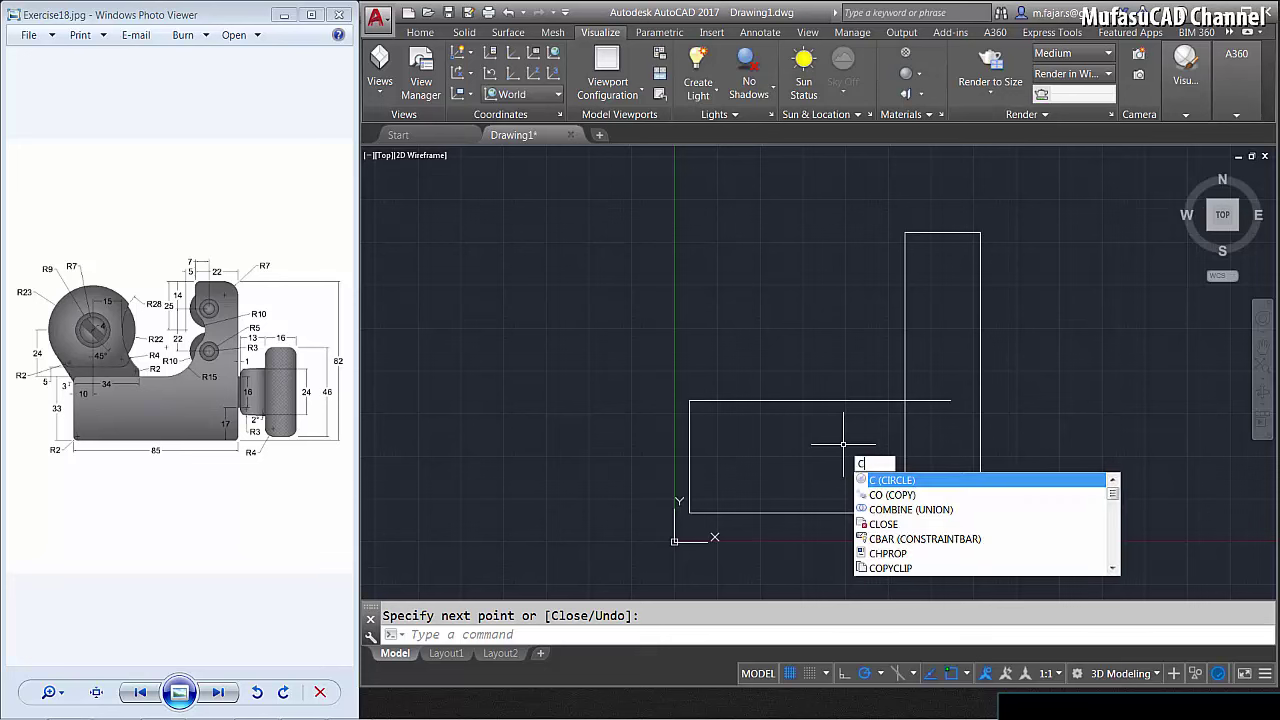
# Draw a radius-15 circle tangent to the horizontal top edge and the inner vertical line.
pyautogui.press('Return')
pyautogui.write('ttr')
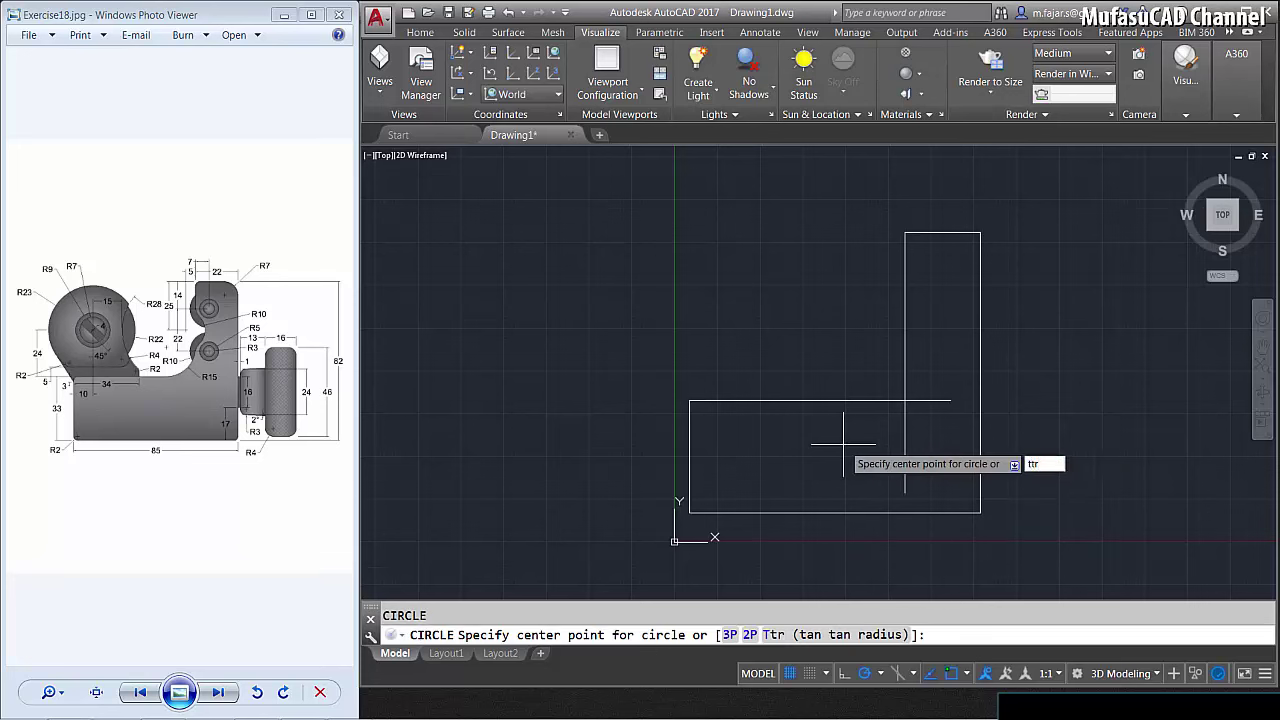
pyautogui.press('Return')
pyautogui.click(873, 401)
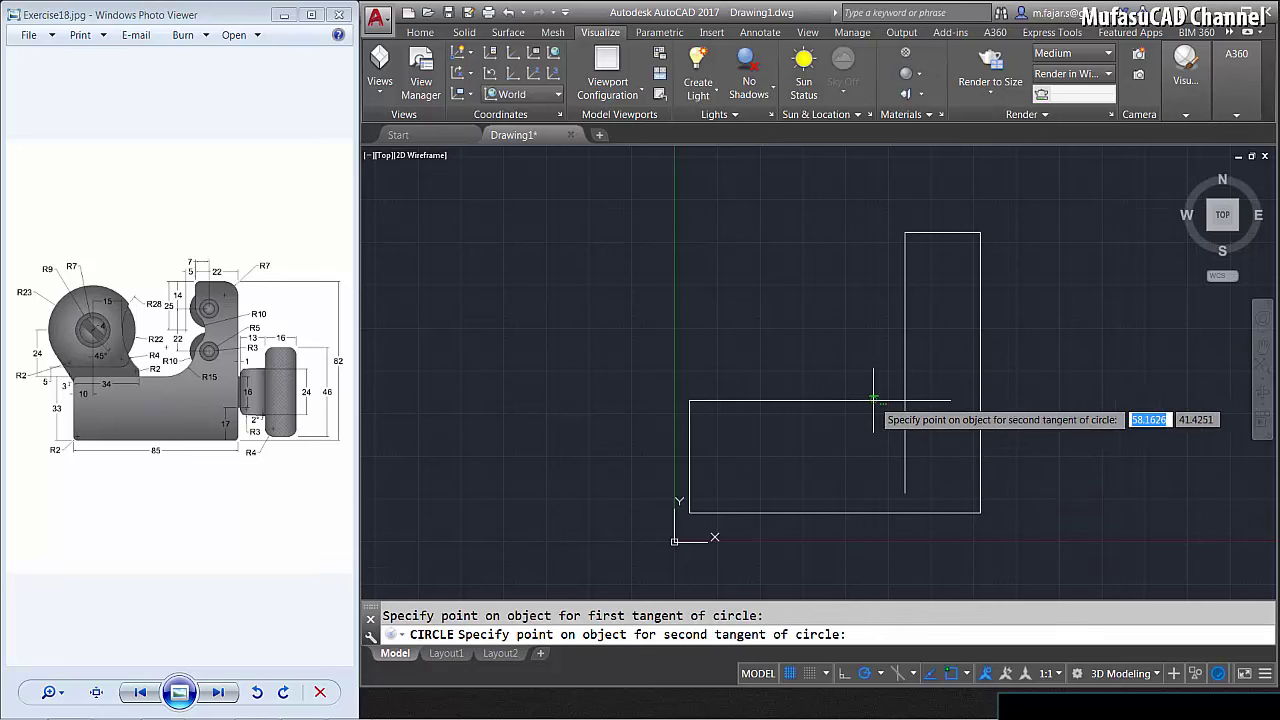
pyautogui.click(905, 375)
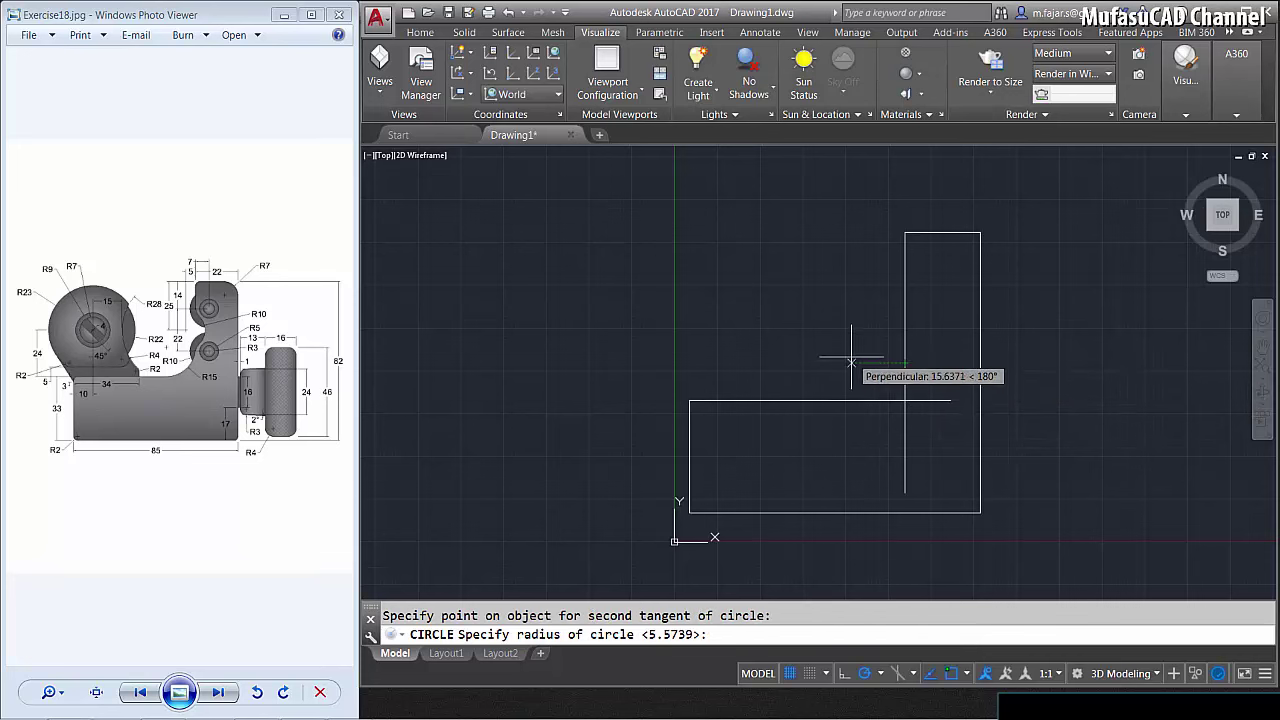
pyautogui.write('15')
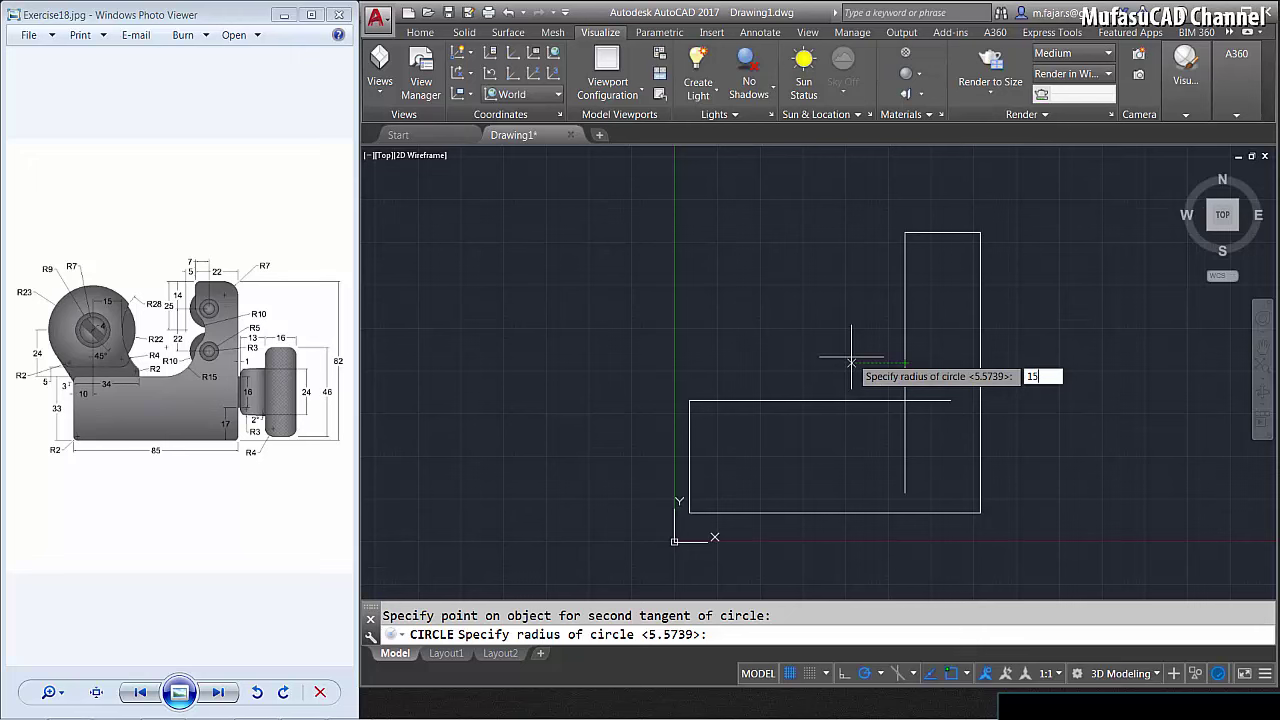
pyautogui.press('Return')
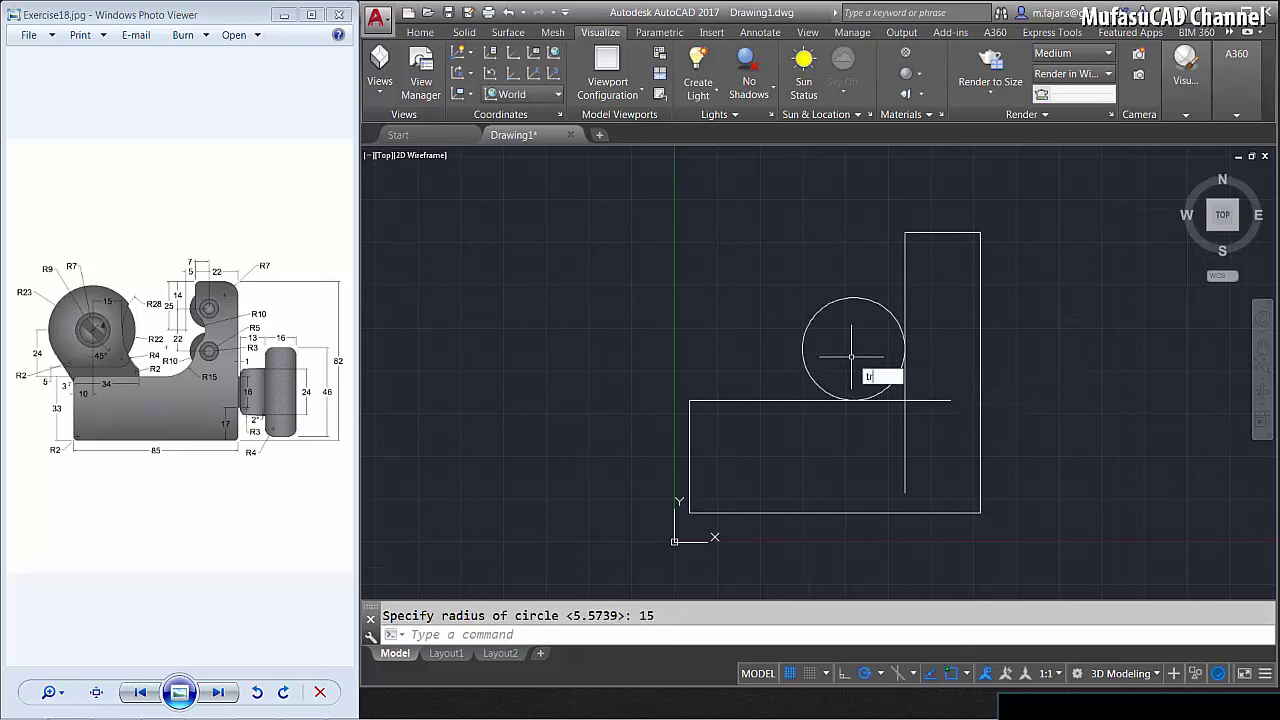
# Trim the circle leftovers and line overshoots into a rounded inner corner.
pyautogui.press('Return')
pyautogui.click(936, 461)
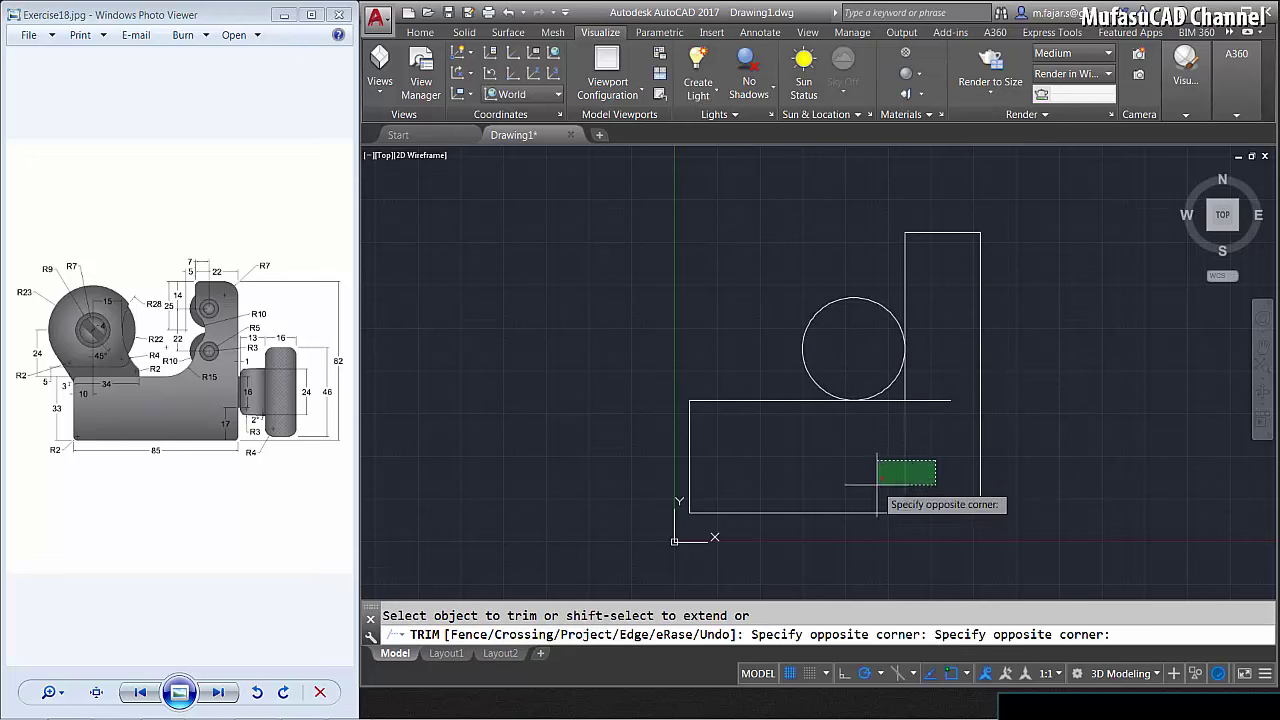
pyautogui.click(877, 486)
pyautogui.click(911, 433)
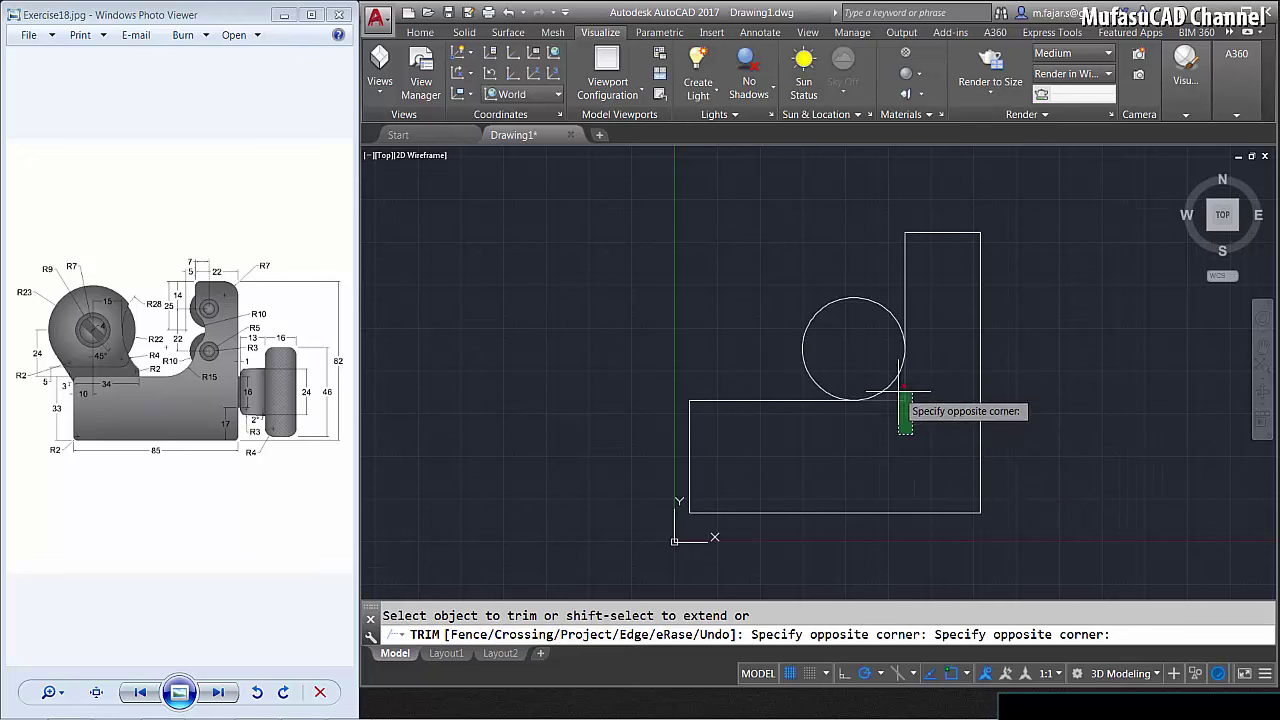
pyautogui.click(903, 393)
pyautogui.click(851, 278)
pyautogui.click(822, 306)
pyautogui.press('Return')
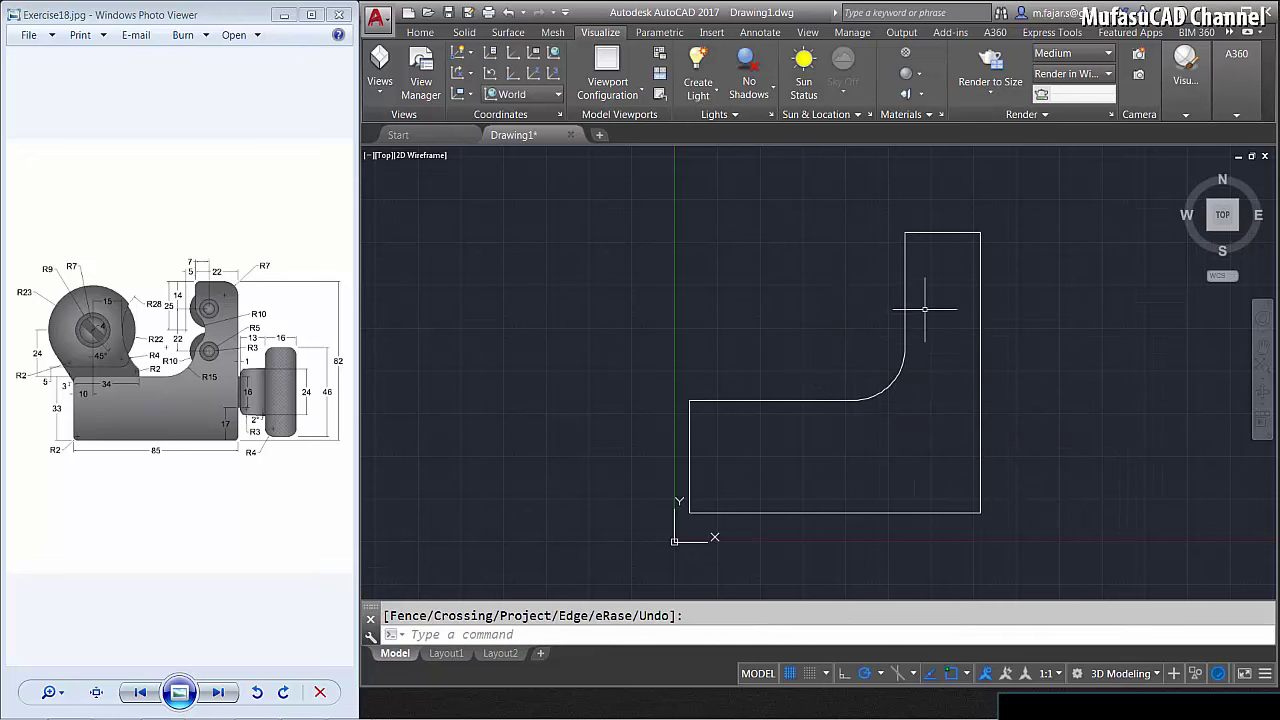
pyautogui.moveTo(924, 309); pyautogui.dragTo(872, 353, button='middle')
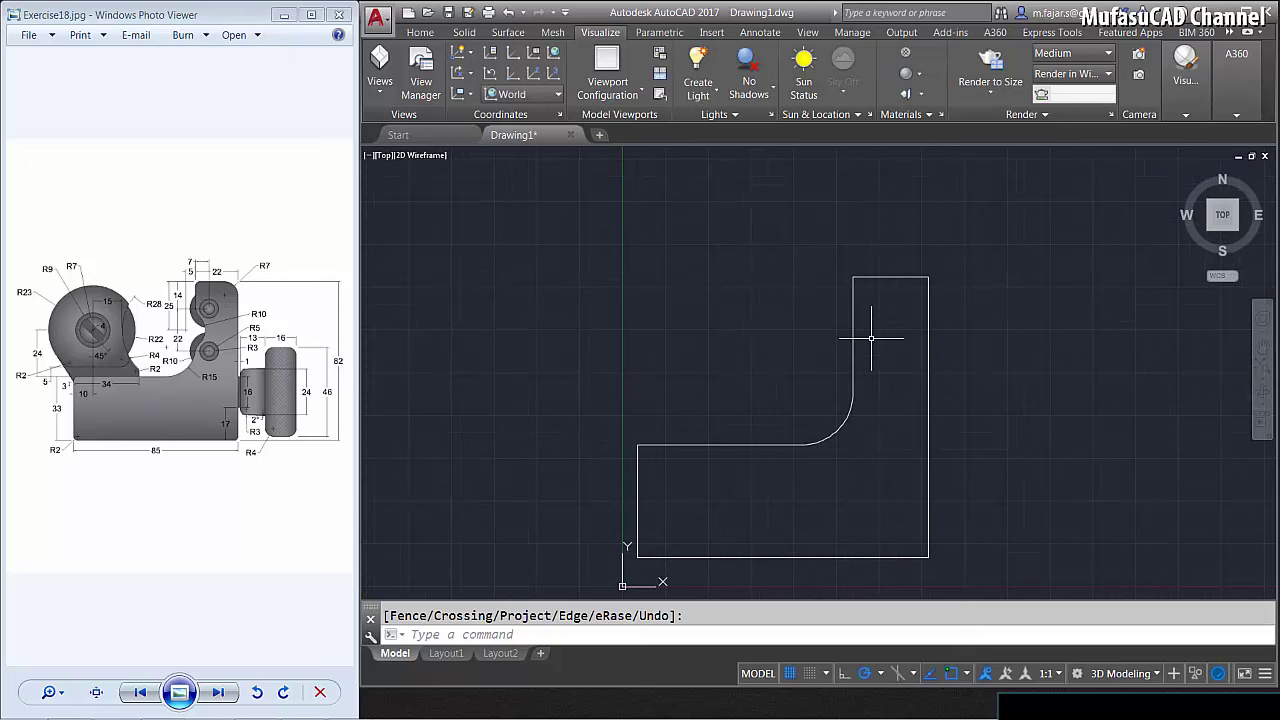
# Draw a radius-5 circle centred on the upright's top-left corner.
pyautogui.write('c')
pyautogui.press('Return')
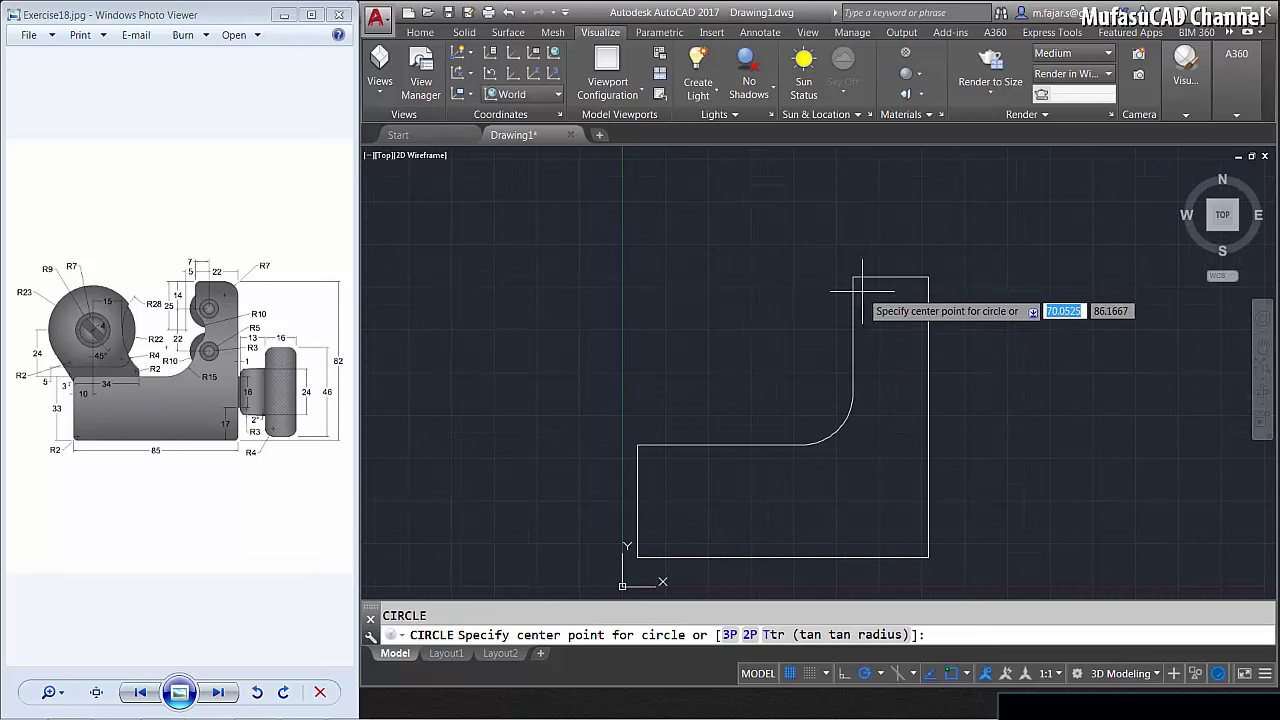
pyautogui.click(852, 277)
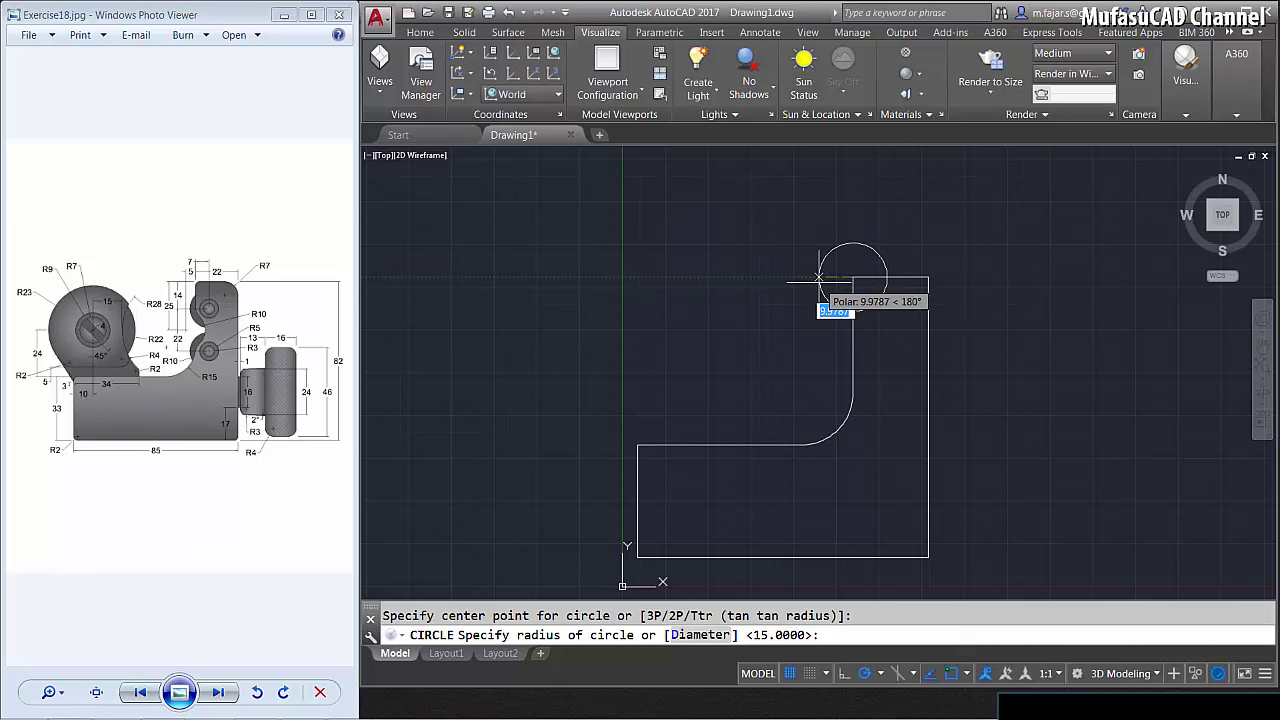
pyautogui.write('5')
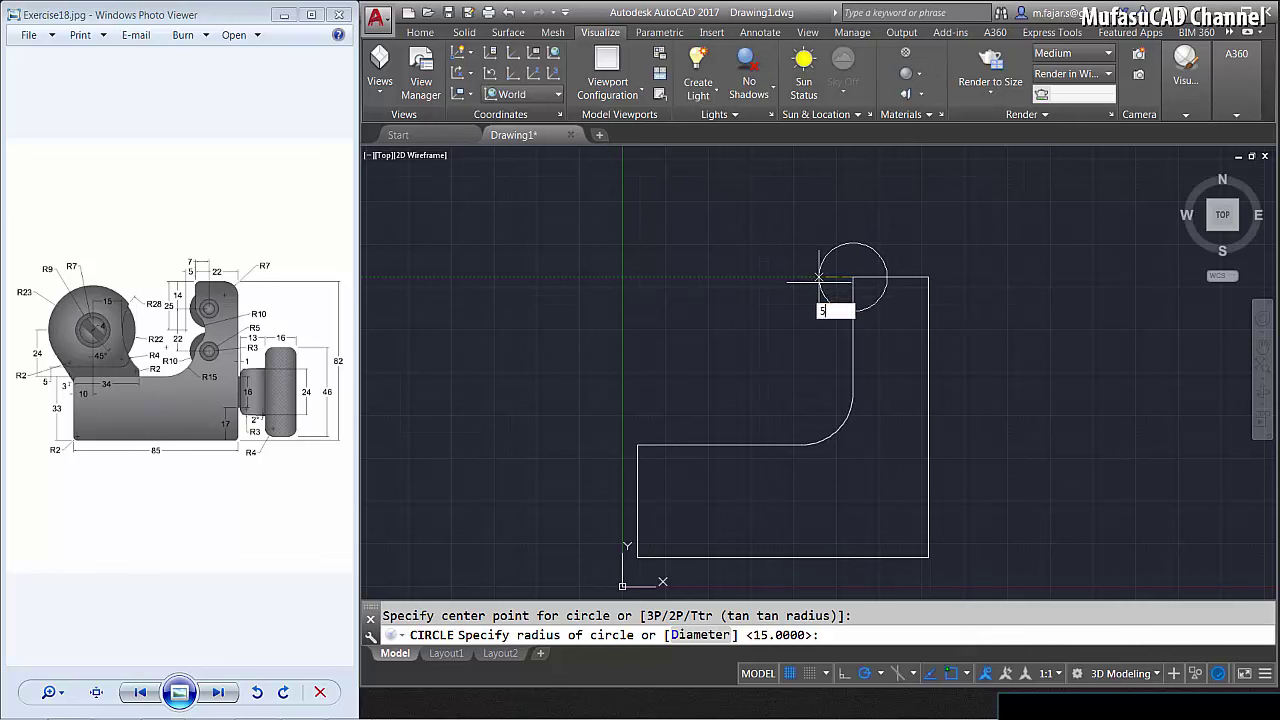
pyautogui.press('Return')
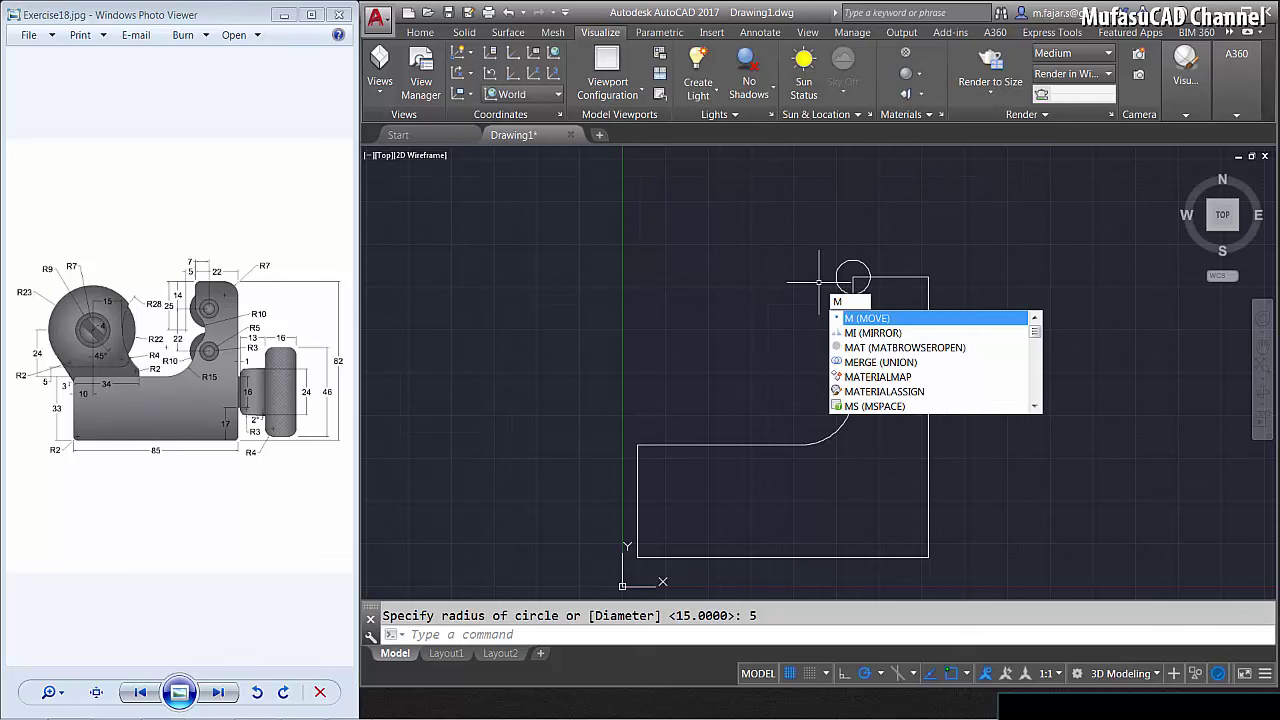
# Move the radius-5 circle 7 units right and 14 units down.
pyautogui.press('Return')
pyautogui.click(874, 237)
pyautogui.click(840, 266)
pyautogui.press('Return')
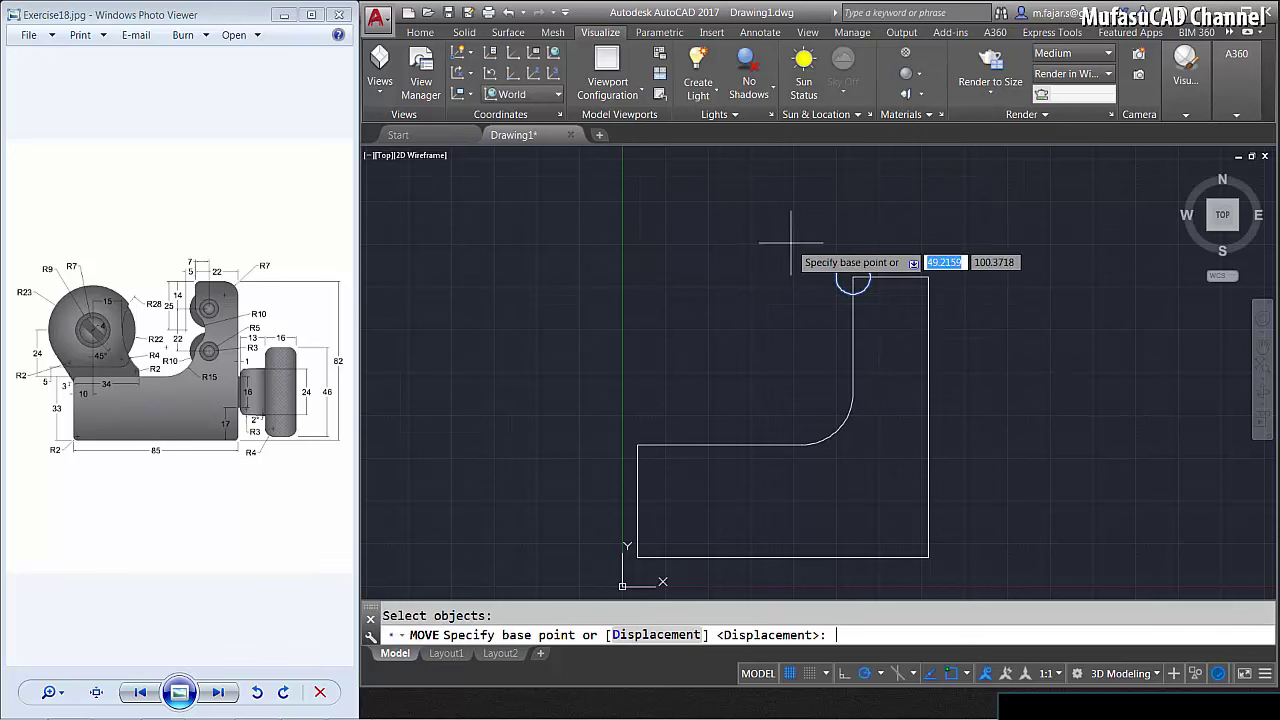
pyautogui.click(758, 239)
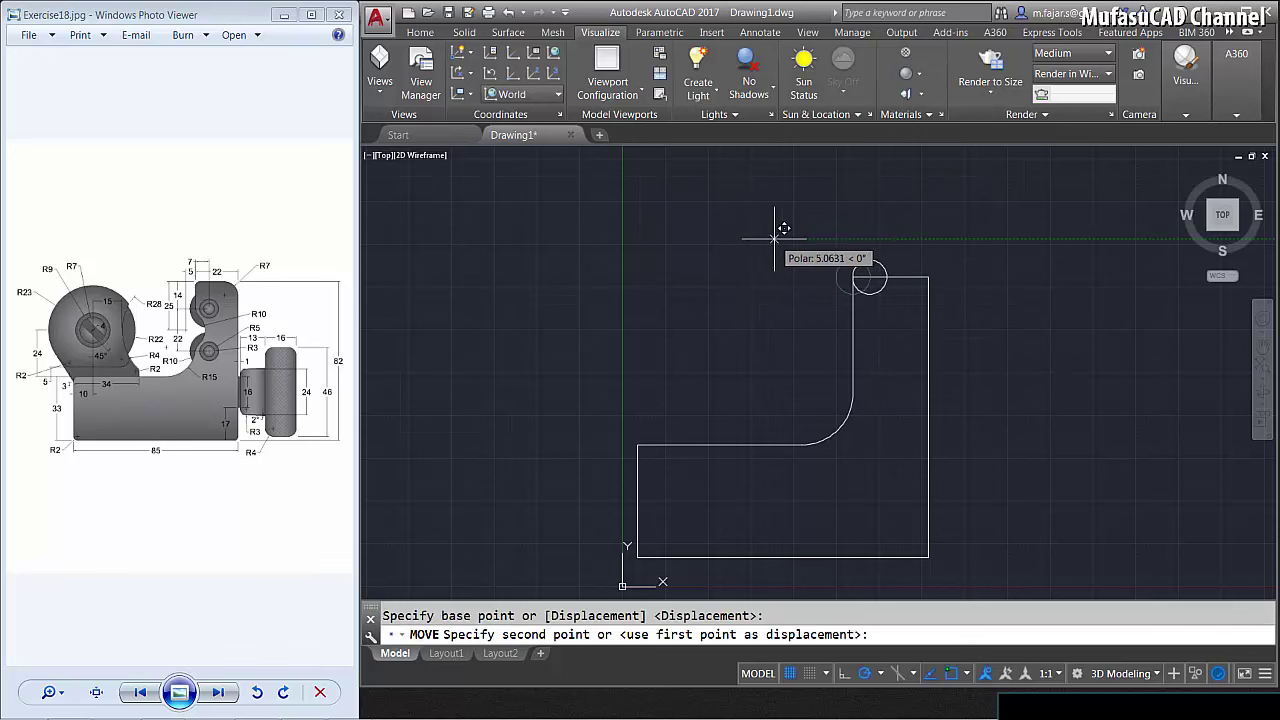
pyautogui.write('7')
pyautogui.press('Return')
pyautogui.press('Return')
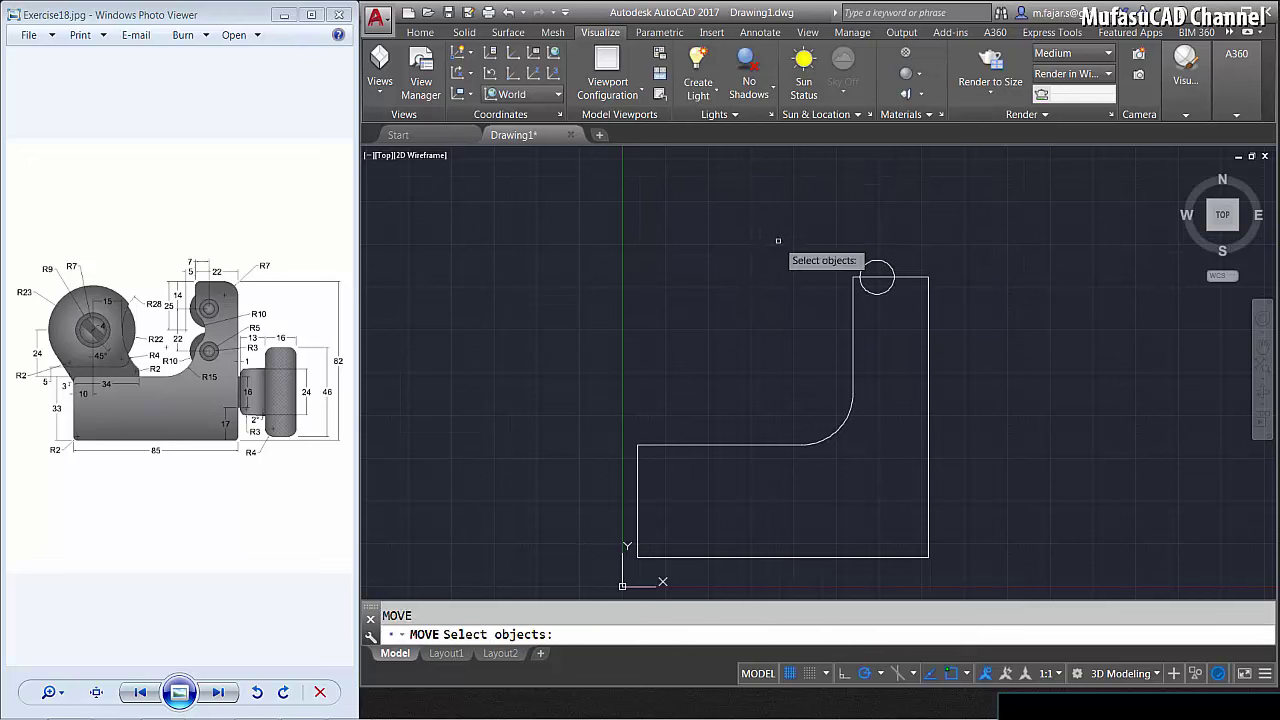
pyautogui.press('Return')
pyautogui.click(773, 235)
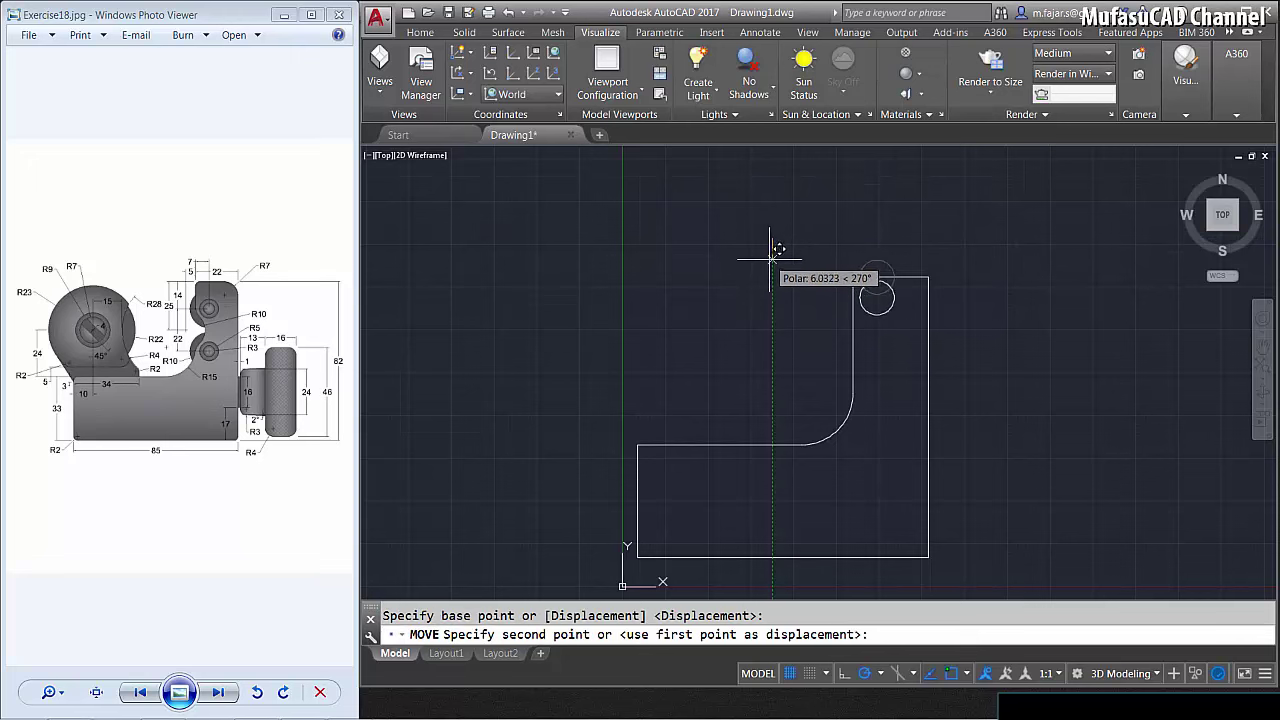
pyautogui.write('14')
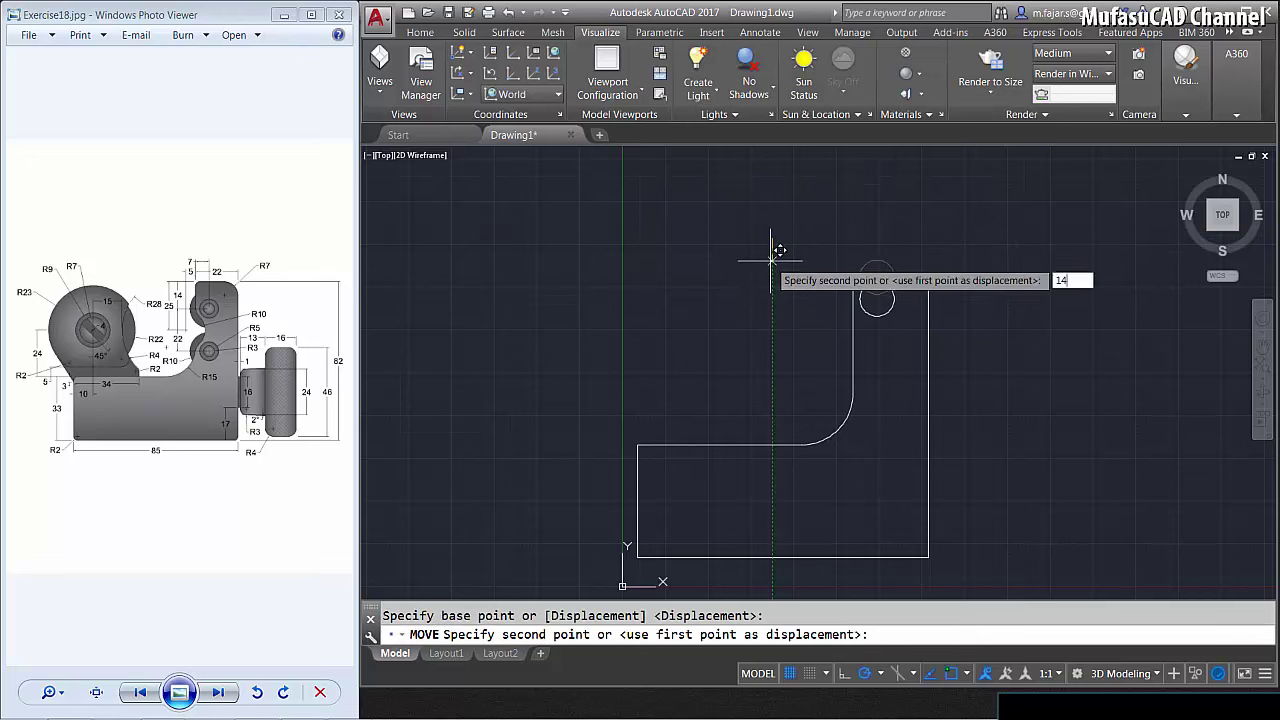
pyautogui.press('Return')
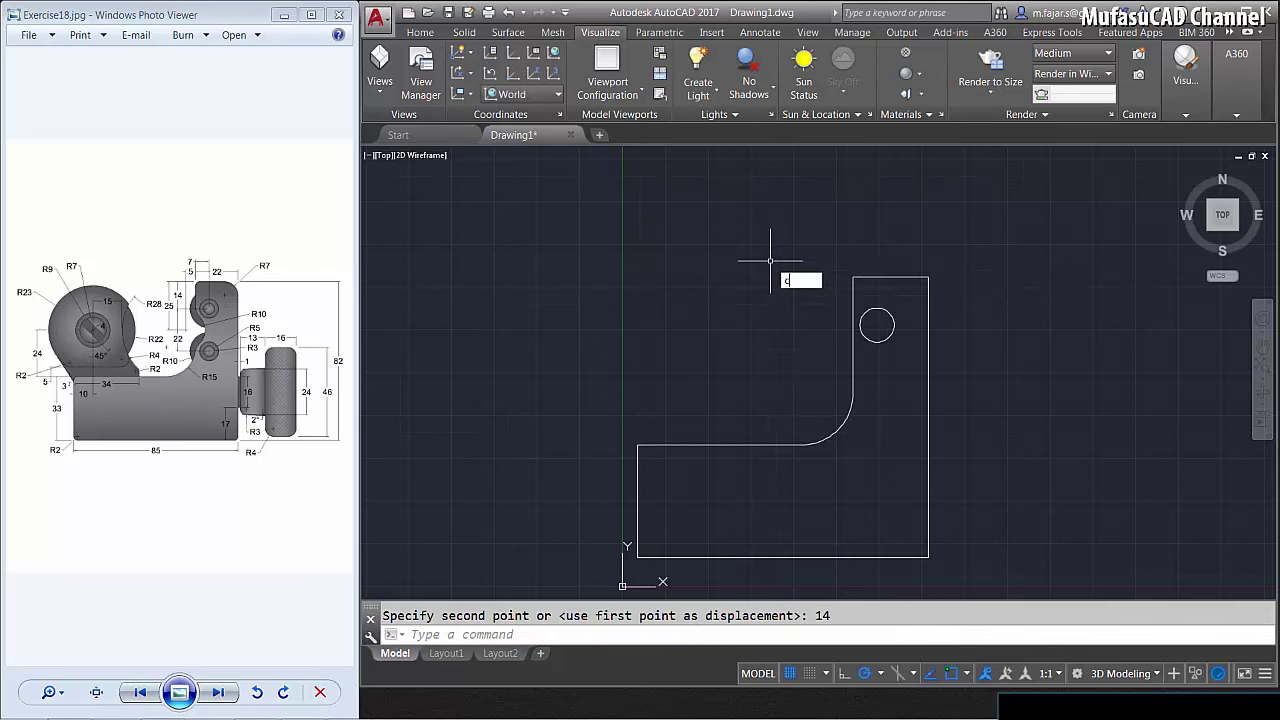
# Add concentric circles of radius 3 and 10 at the same centre.
pyautogui.press('Return')
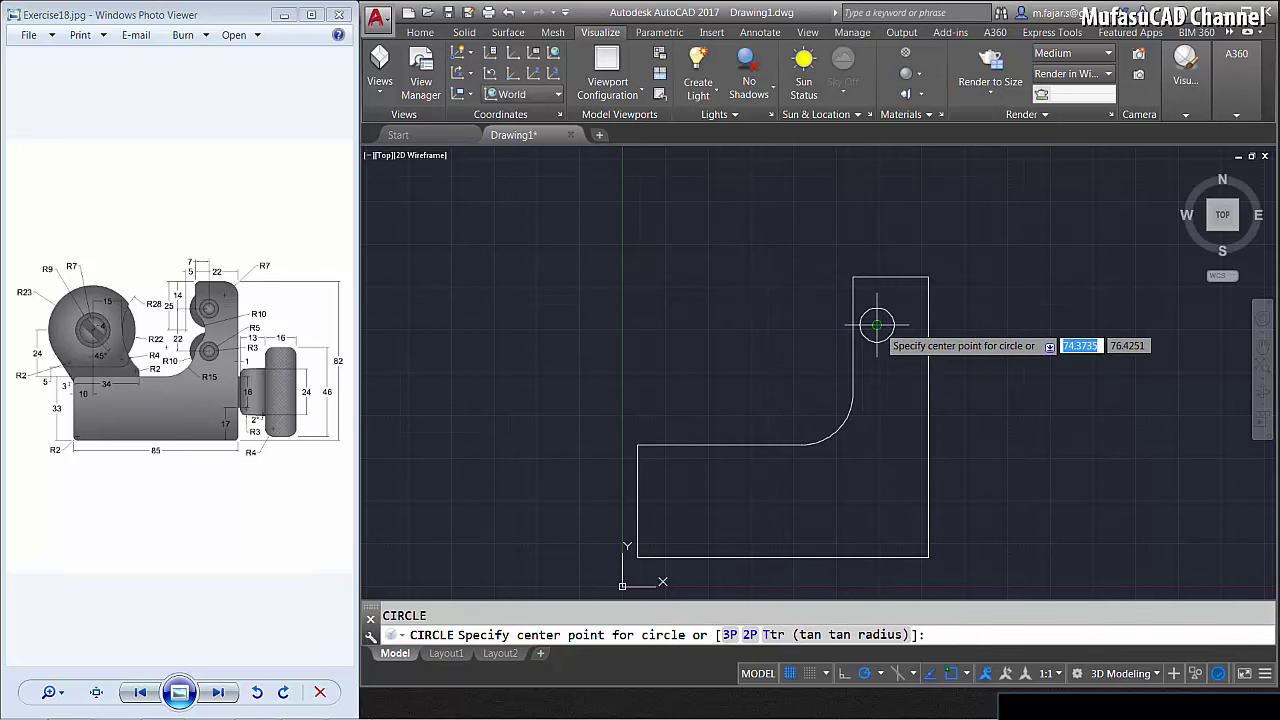
pyautogui.click(876, 324)
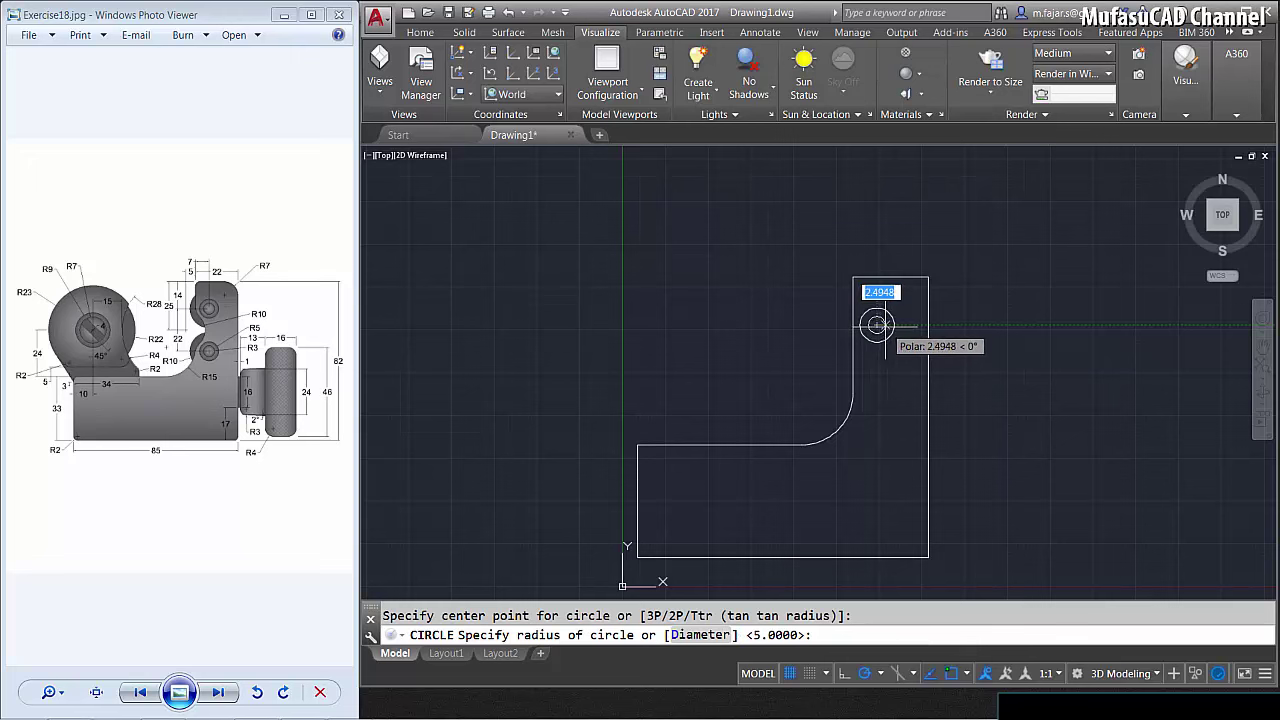
pyautogui.write('3')
pyautogui.press('Return')
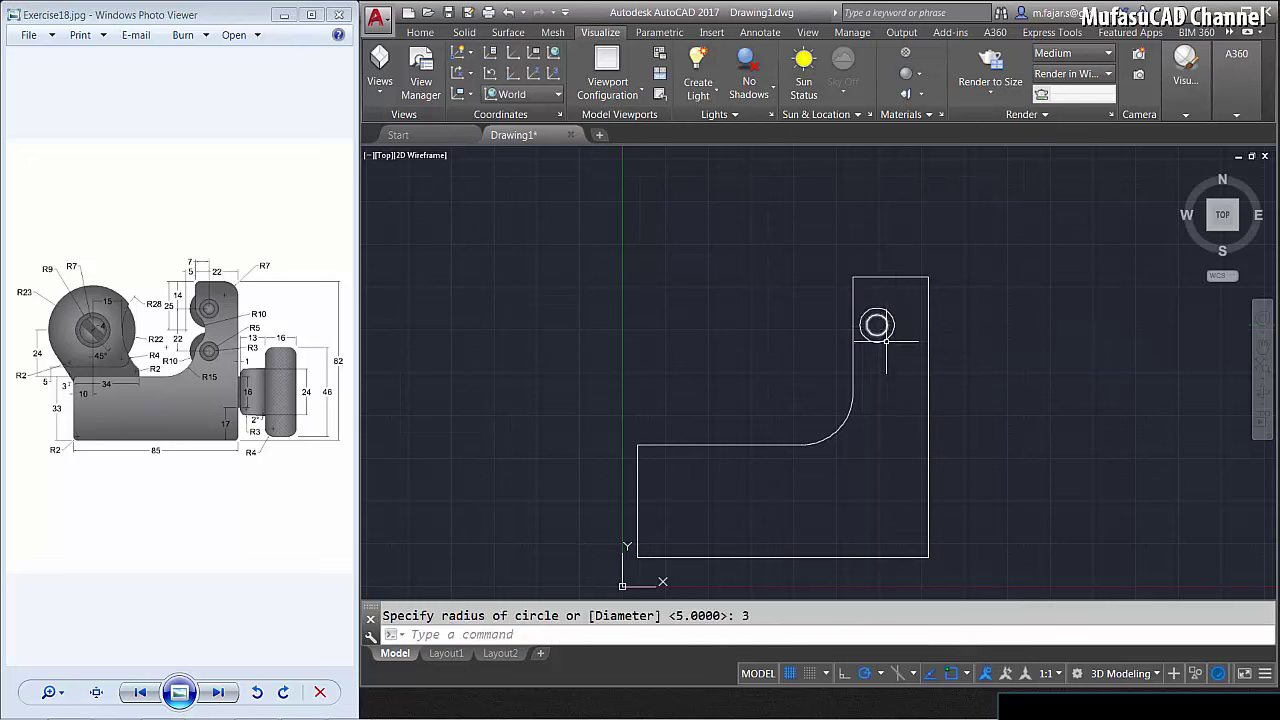
pyautogui.press('Return')
pyautogui.click(876, 324)
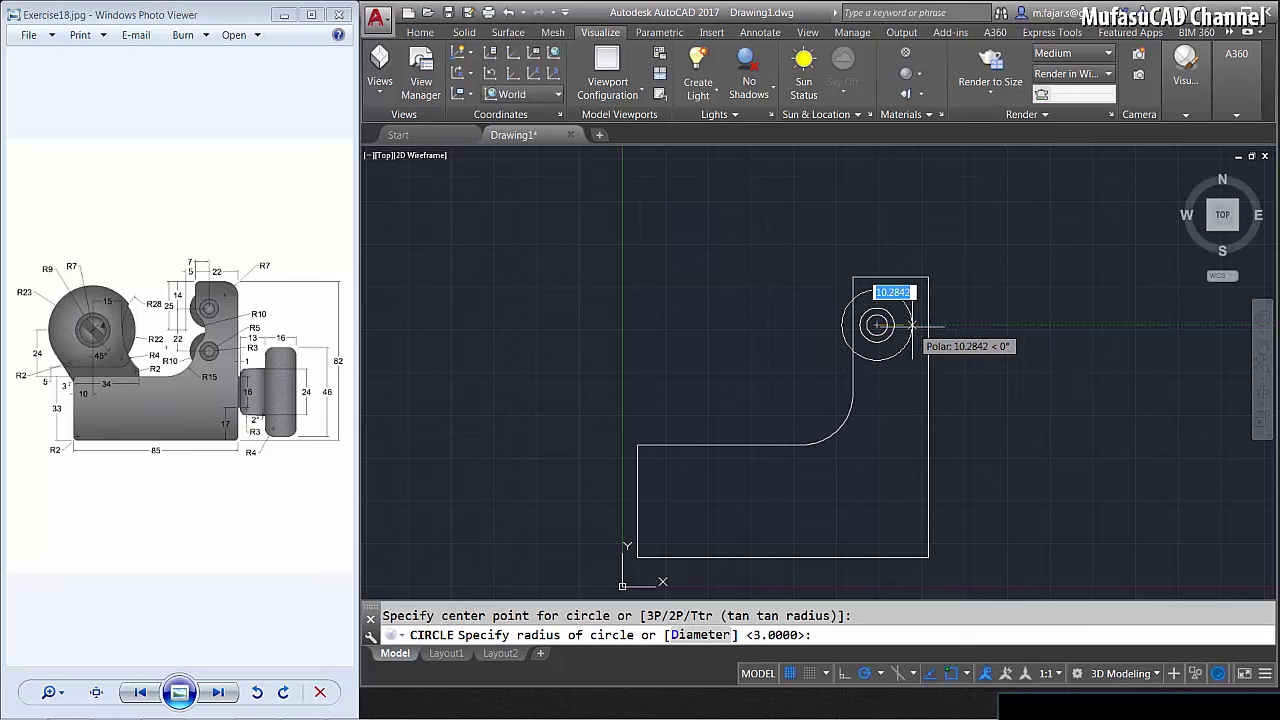
pyautogui.write('10')
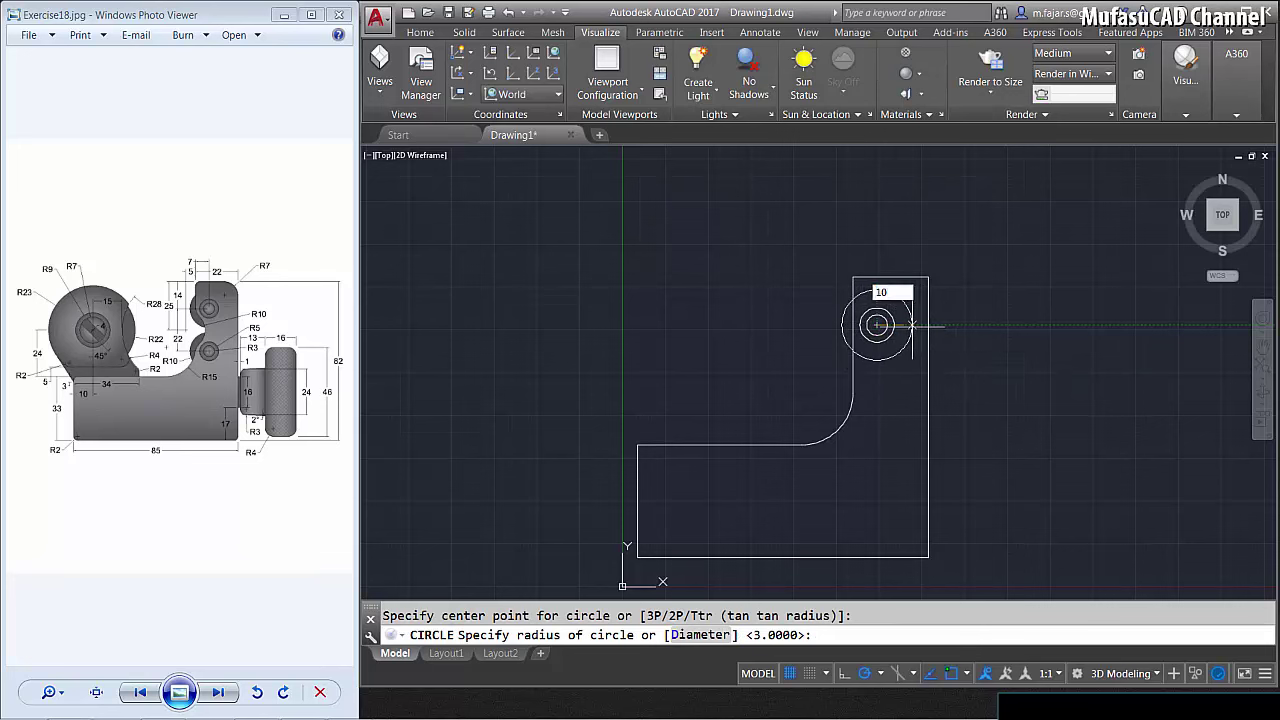
pyautogui.press('Return')
# Copy the three concentric circles 22 units straight down with COPY.
pyautogui.write('co')
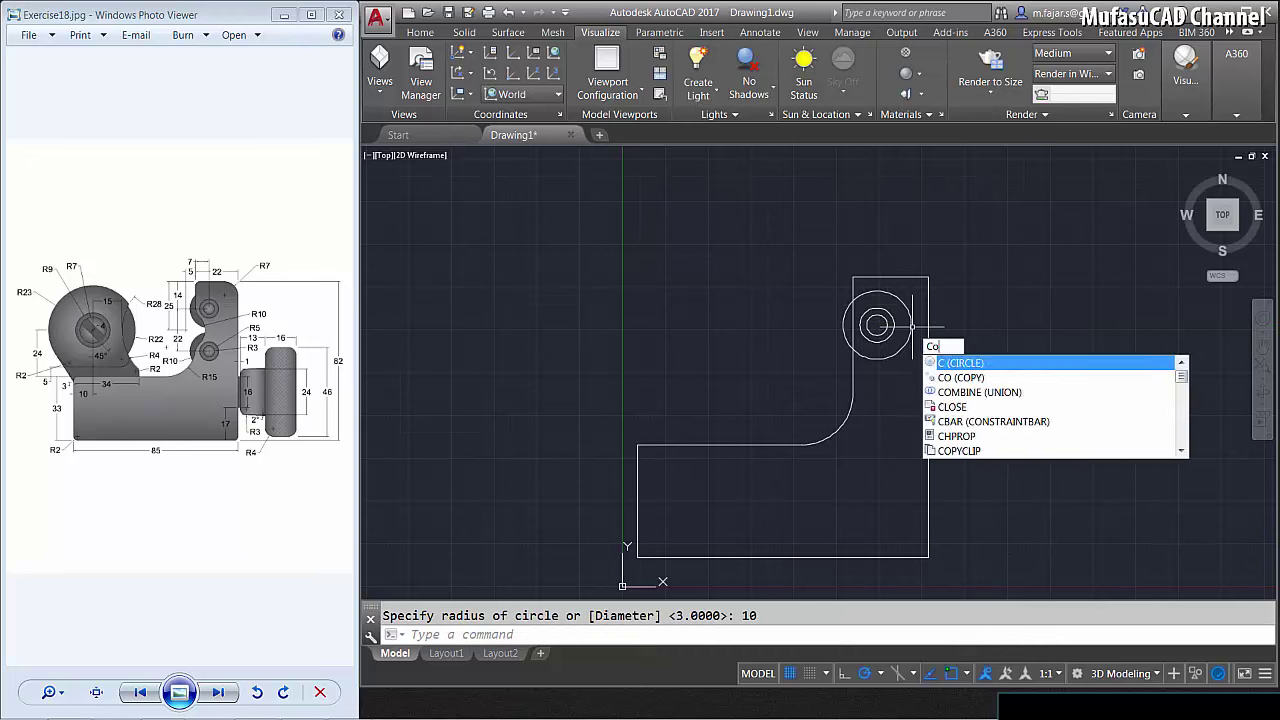
pyautogui.press('Return')
pyautogui.click(898, 366)
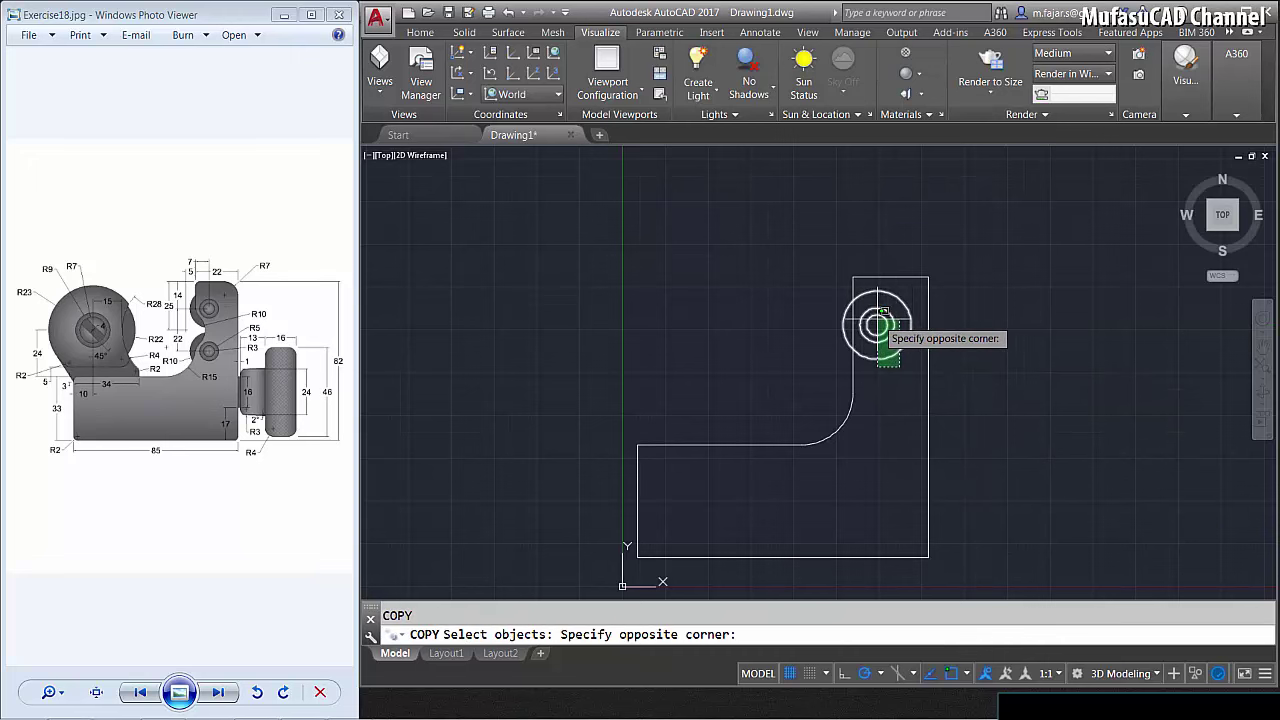
pyautogui.click(878, 322)
pyautogui.press('Return')
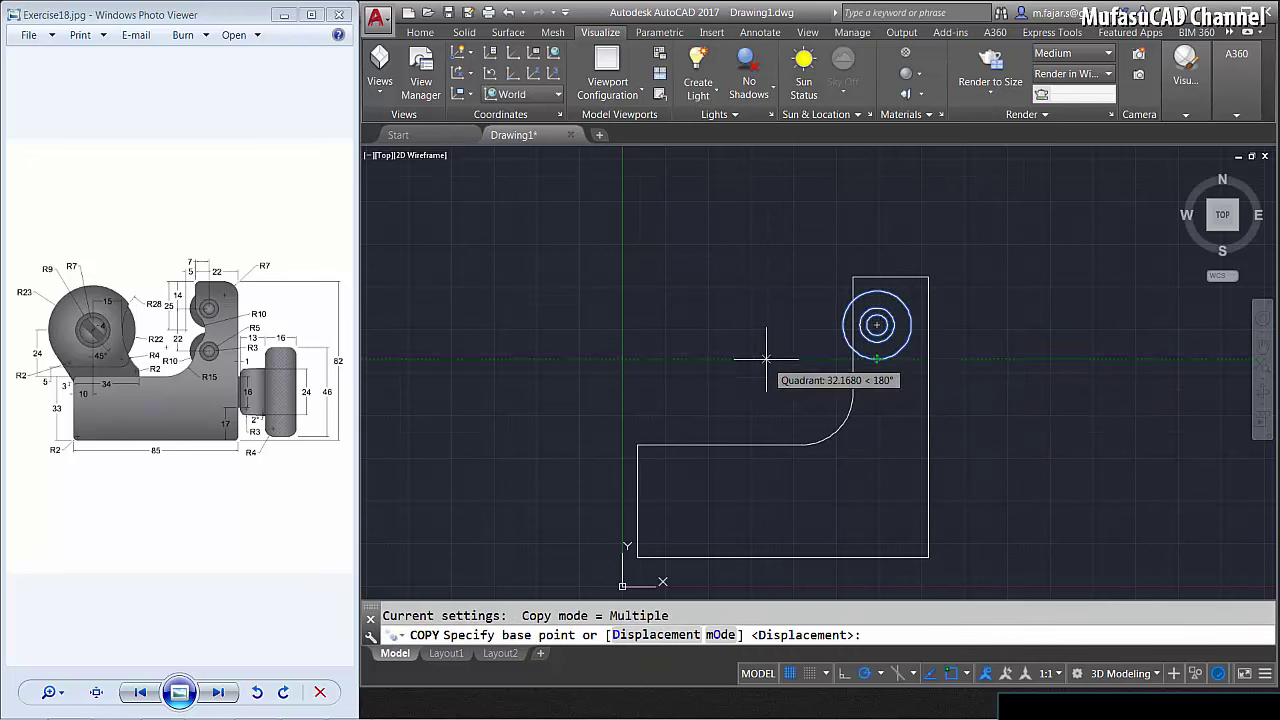
pyautogui.click(765, 296)
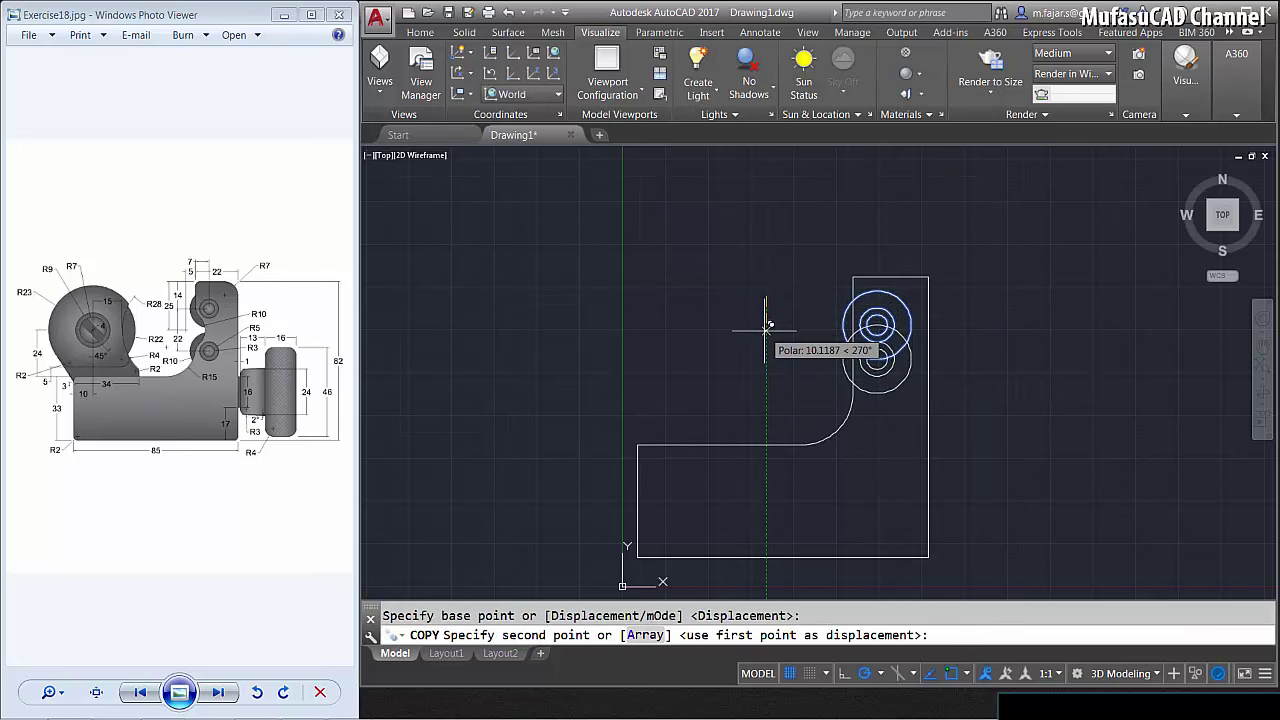
pyautogui.write('22')
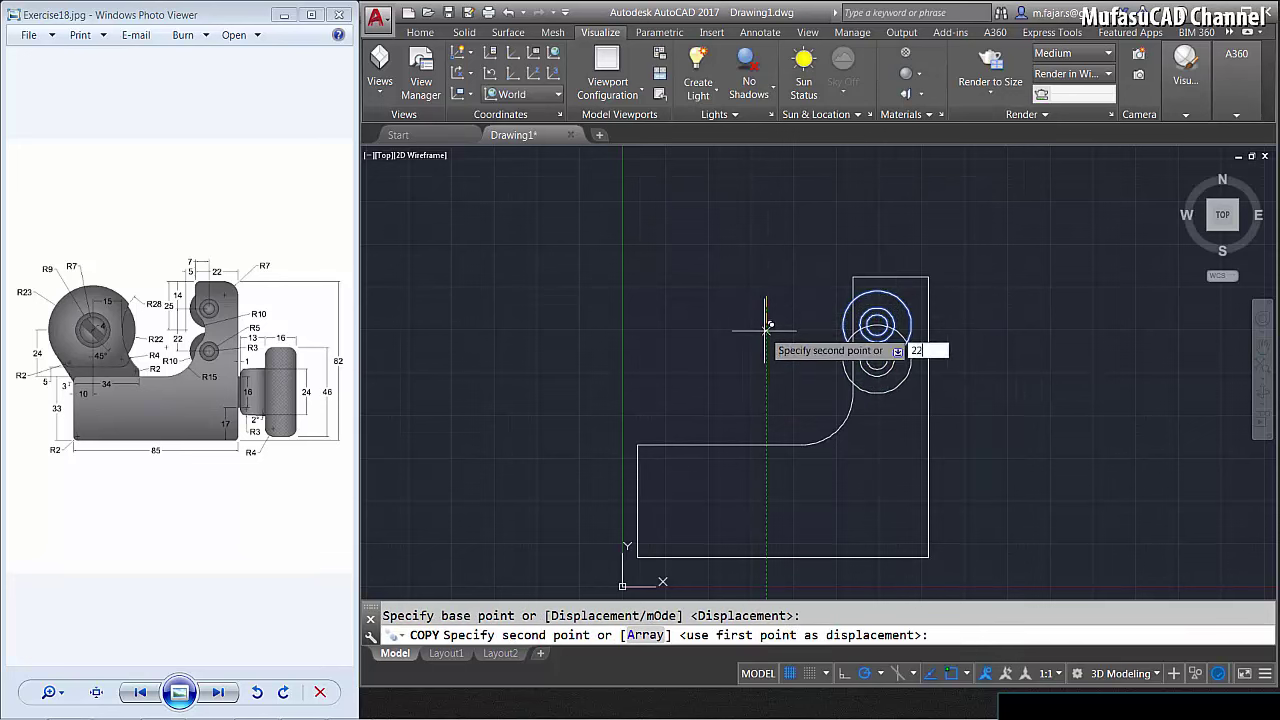
pyautogui.press('Return')
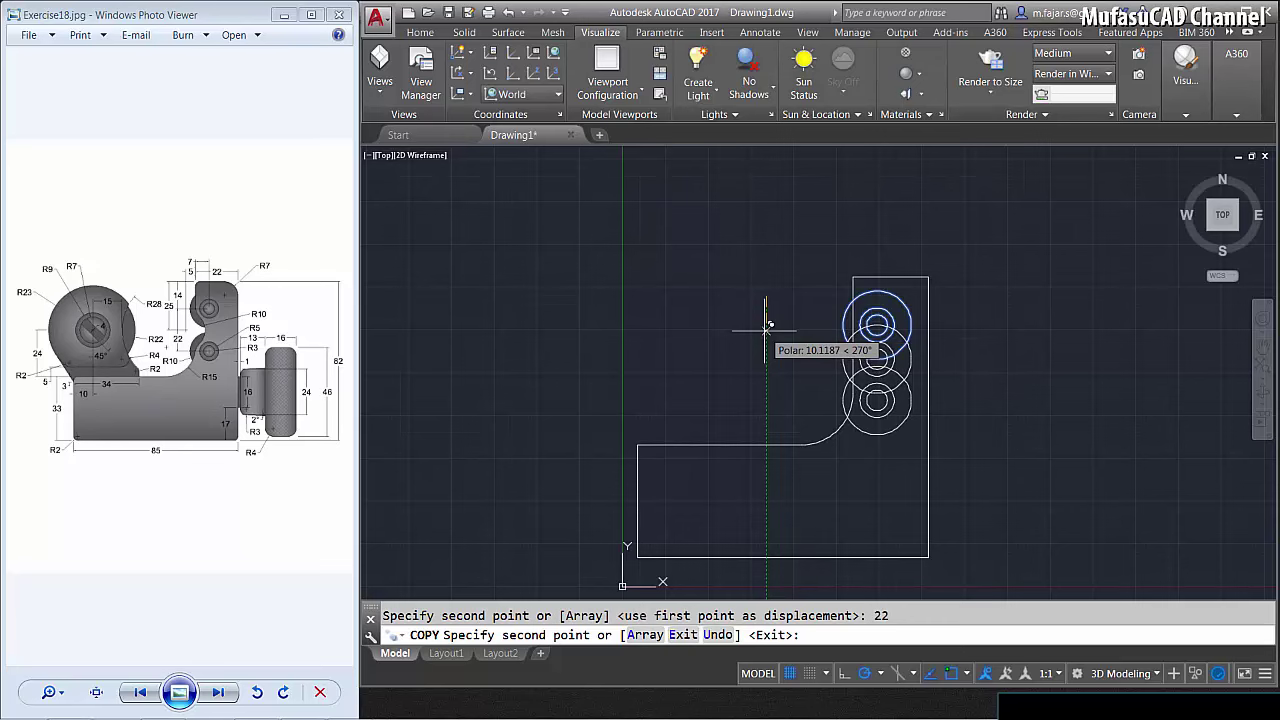
pyautogui.press('Return')
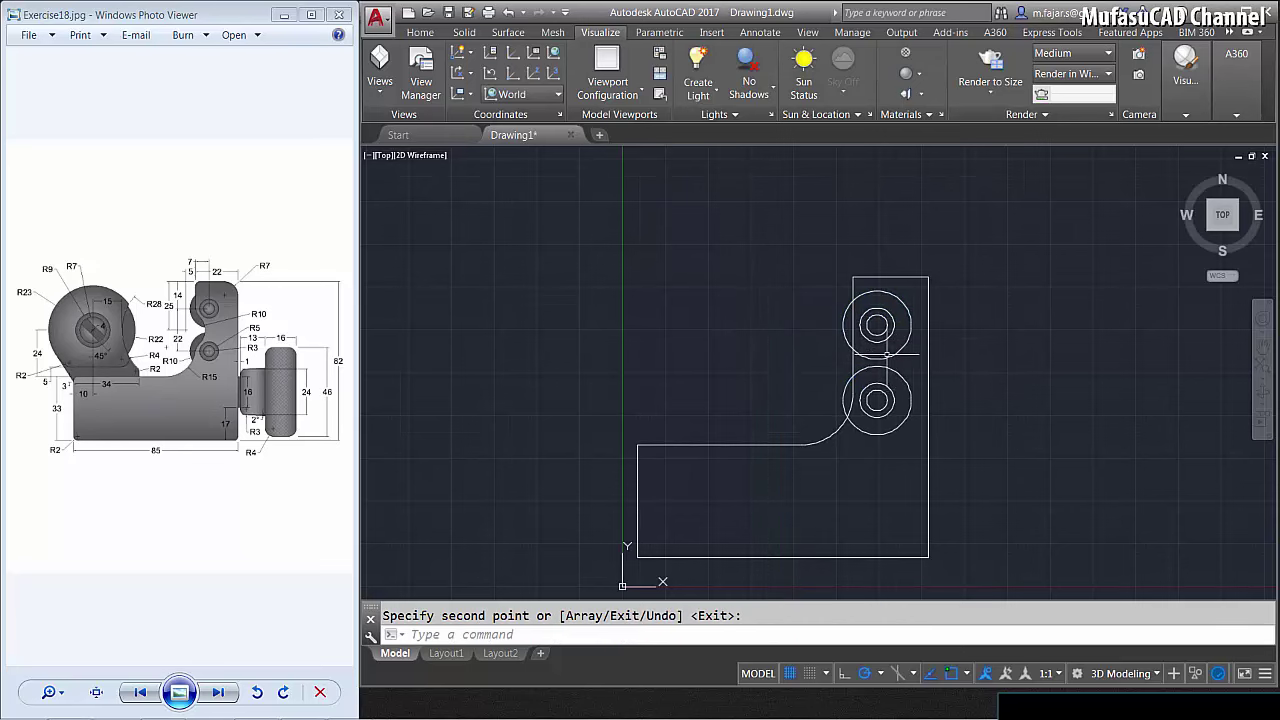
pyautogui.moveTo(886, 353); pyautogui.dragTo(827, 342, button='middle')
pyautogui.scroll(2, 806, 354)
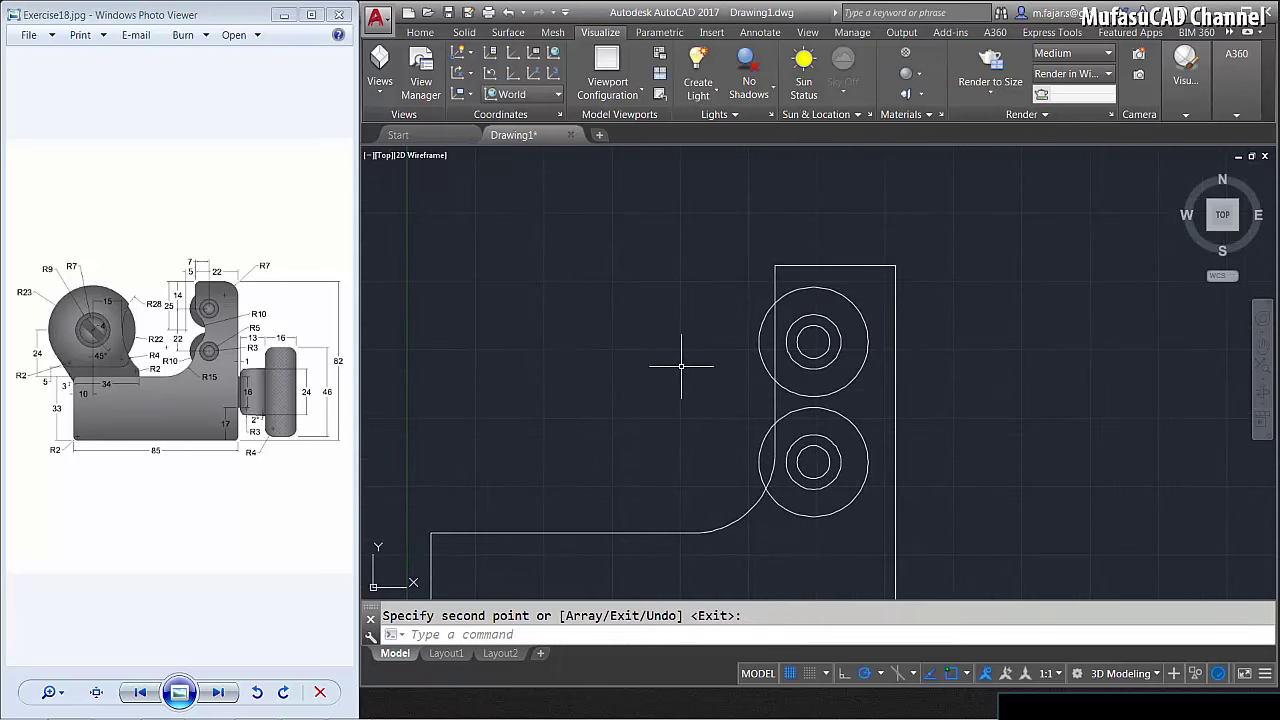
pyautogui.press('Return')
pyautogui.write('CIRCLE')
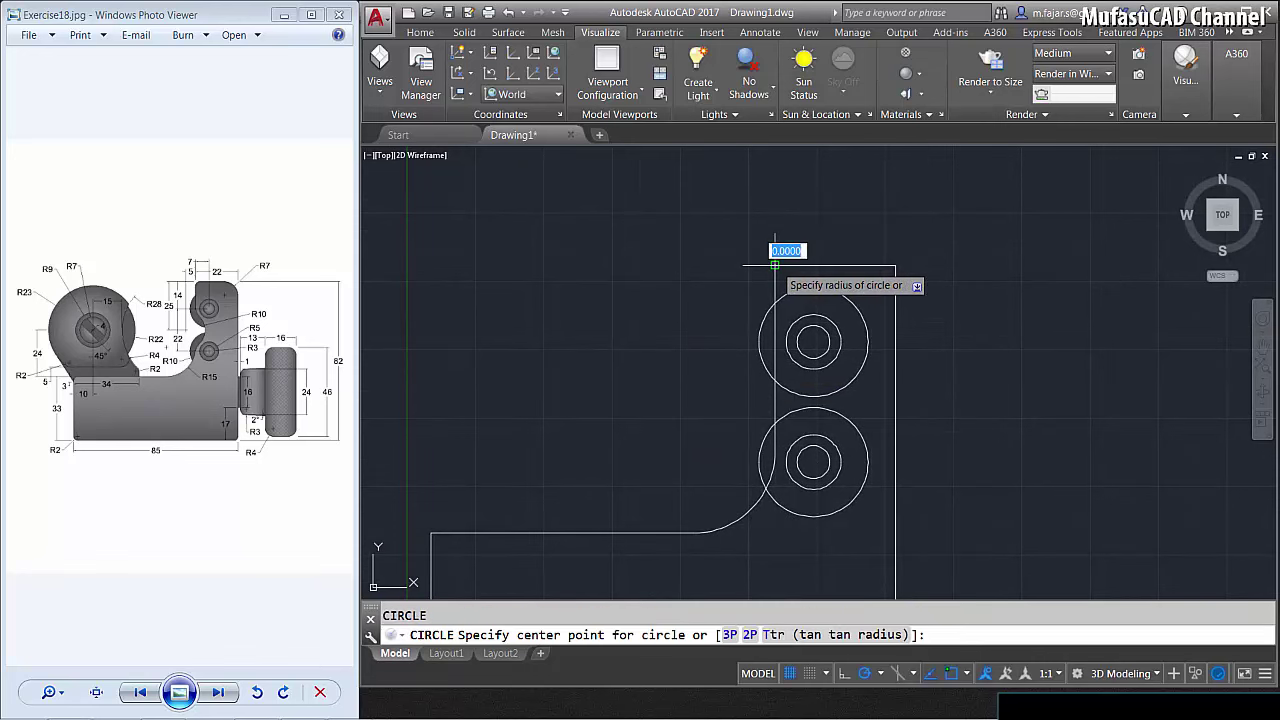
# Draw a radius-10 circle at the arm's top-left corner and move it 5 units left.
pyautogui.click(775, 265)
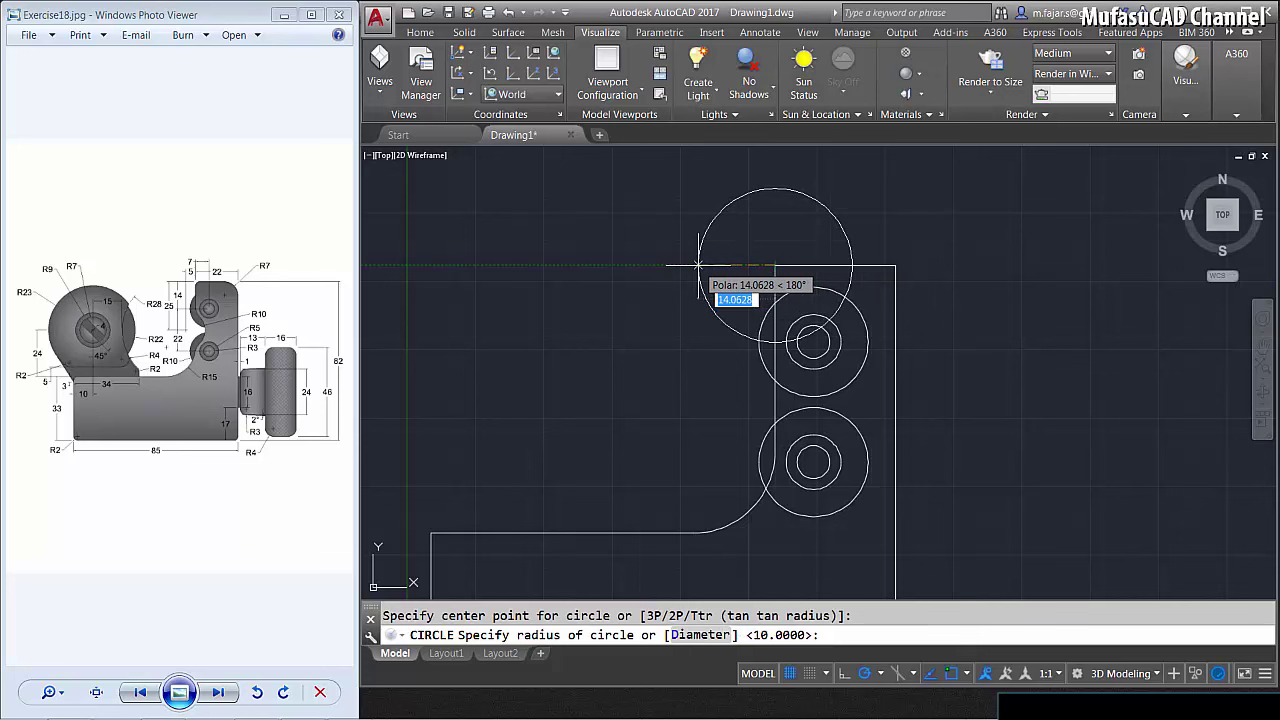
pyautogui.write('0')
pyautogui.press('Return')
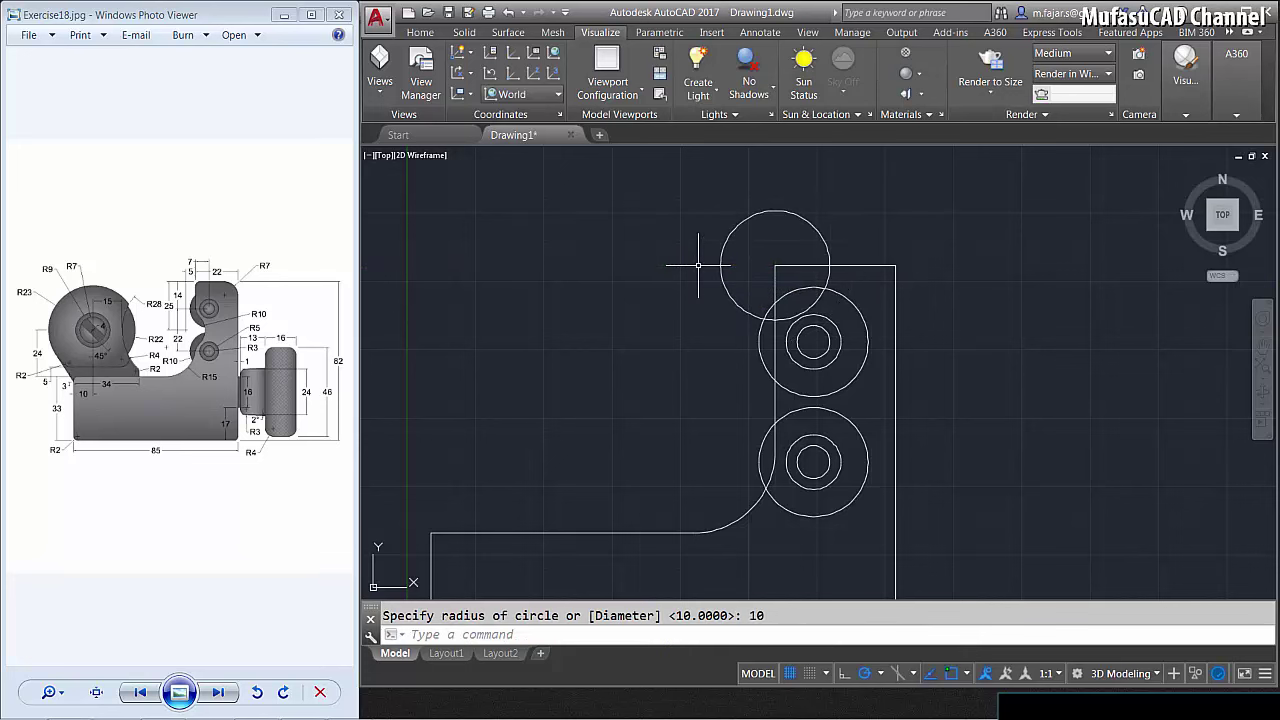
pyautogui.write('M')
pyautogui.press('Return')
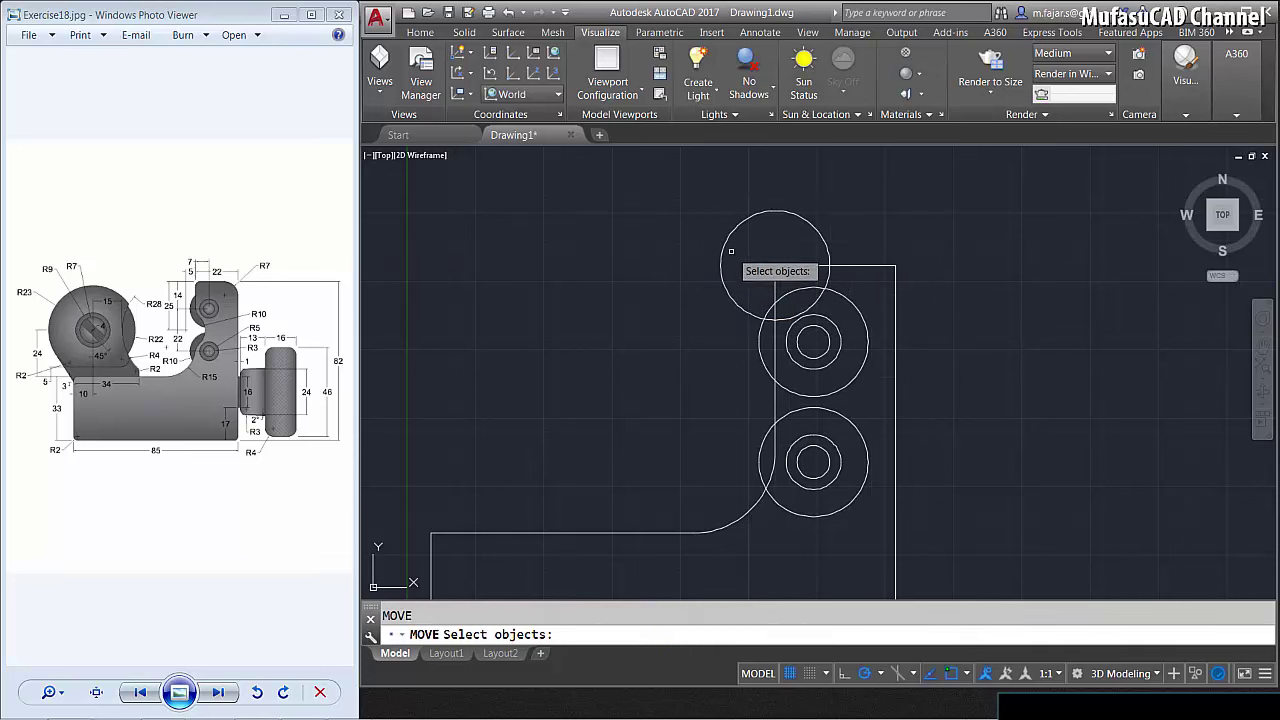
pyautogui.click(820, 196)
pyautogui.click(784, 236)
pyautogui.press('Return')
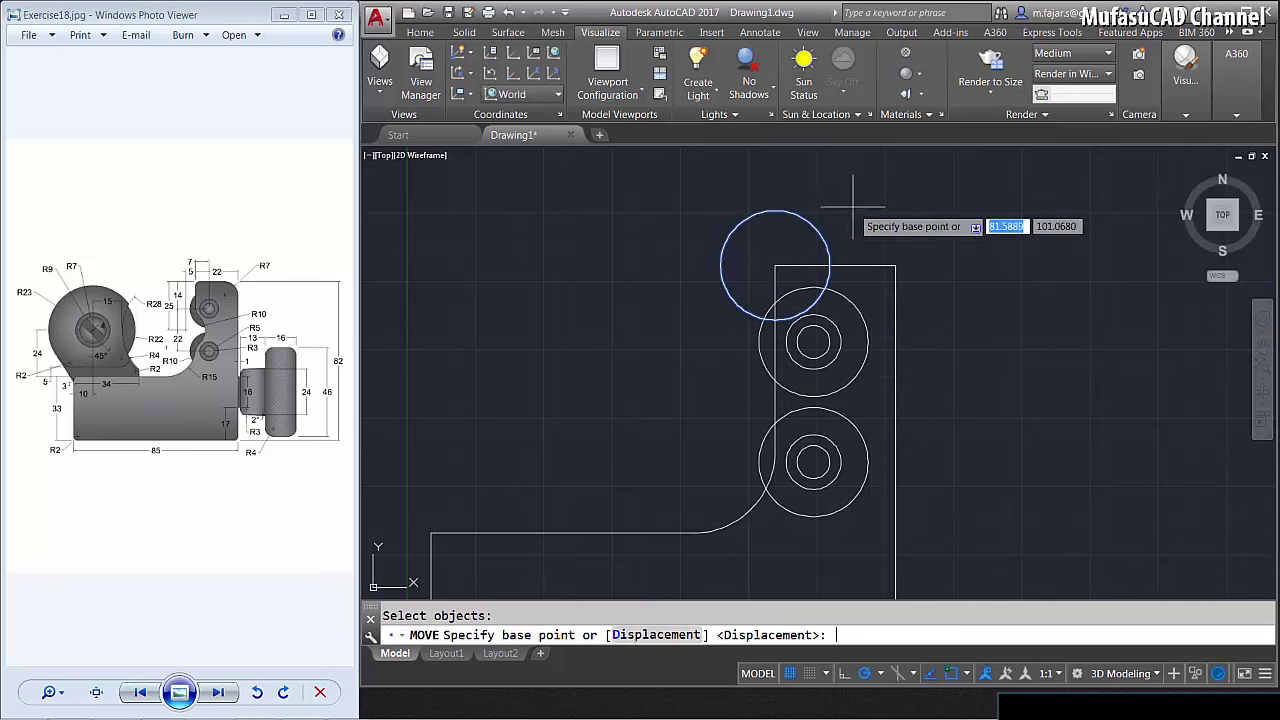
pyautogui.click(897, 197)
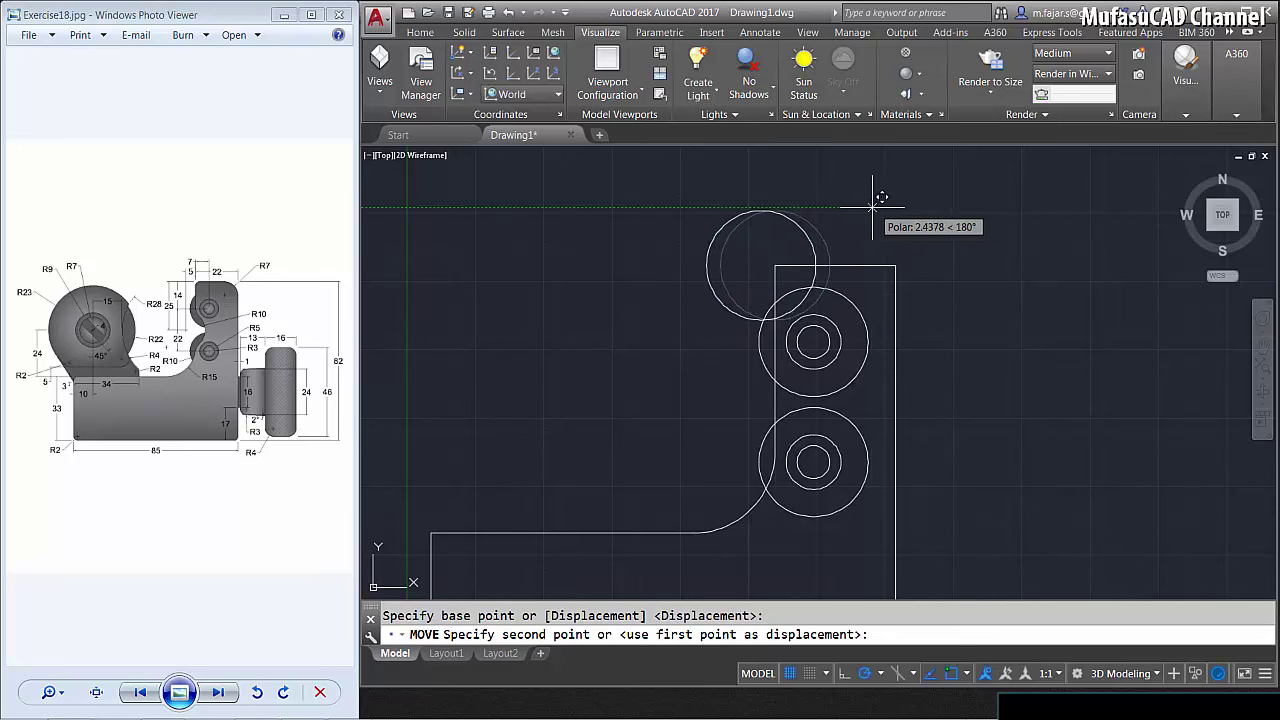
pyautogui.write('5')
pyautogui.press('Return')
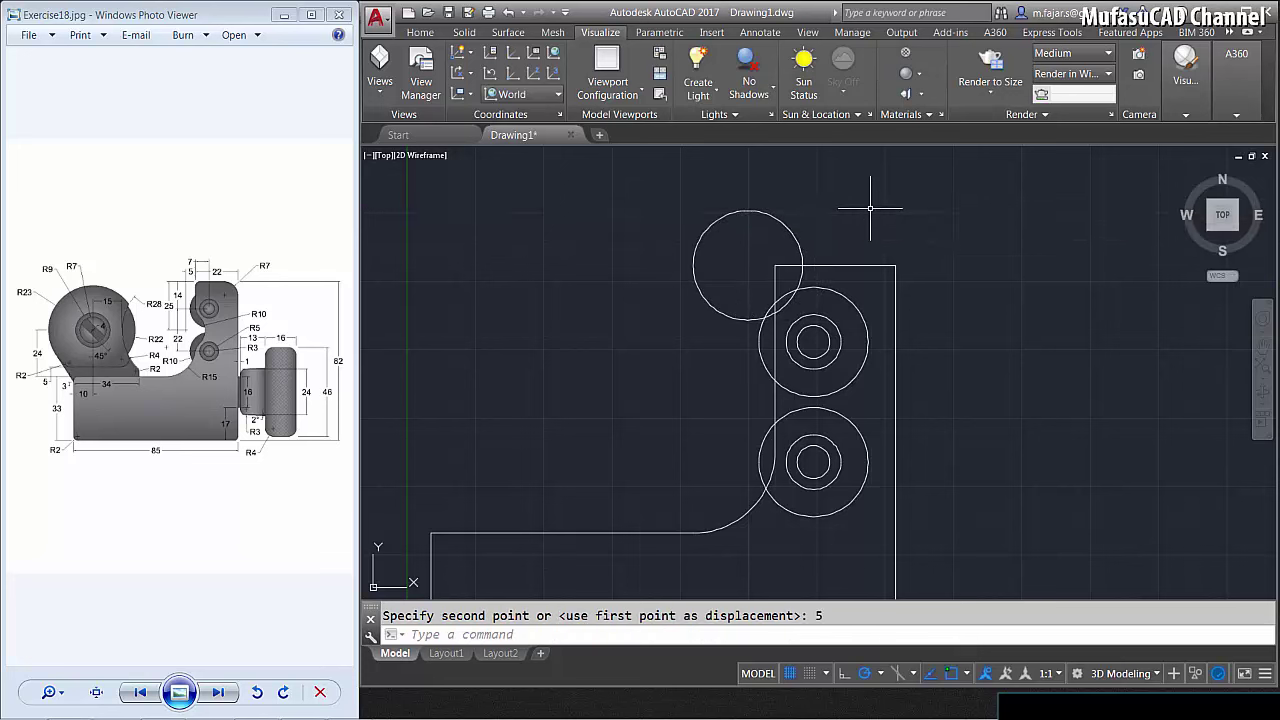
pyautogui.write('m')
# Move the radius-10 circle 25 units down between the two bosses.
pyautogui.press('Return')
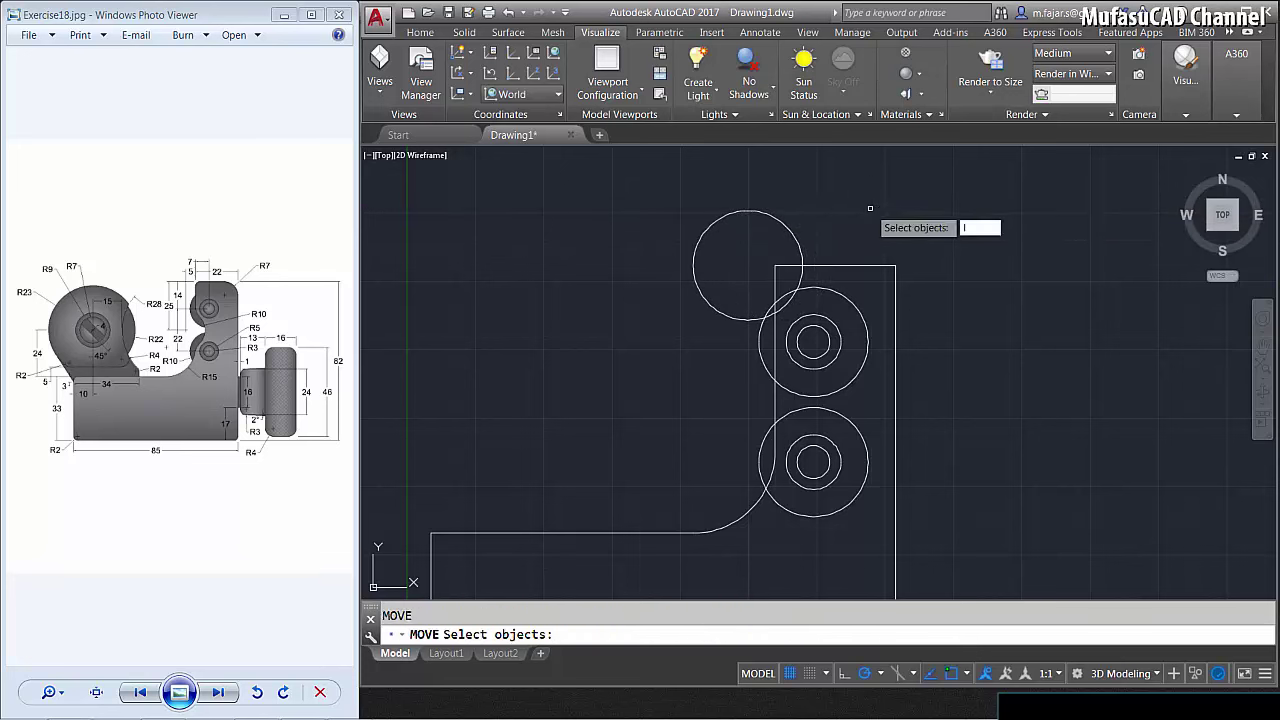
pyautogui.press('Return')
pyautogui.press('Return')
pyautogui.click(621, 240)
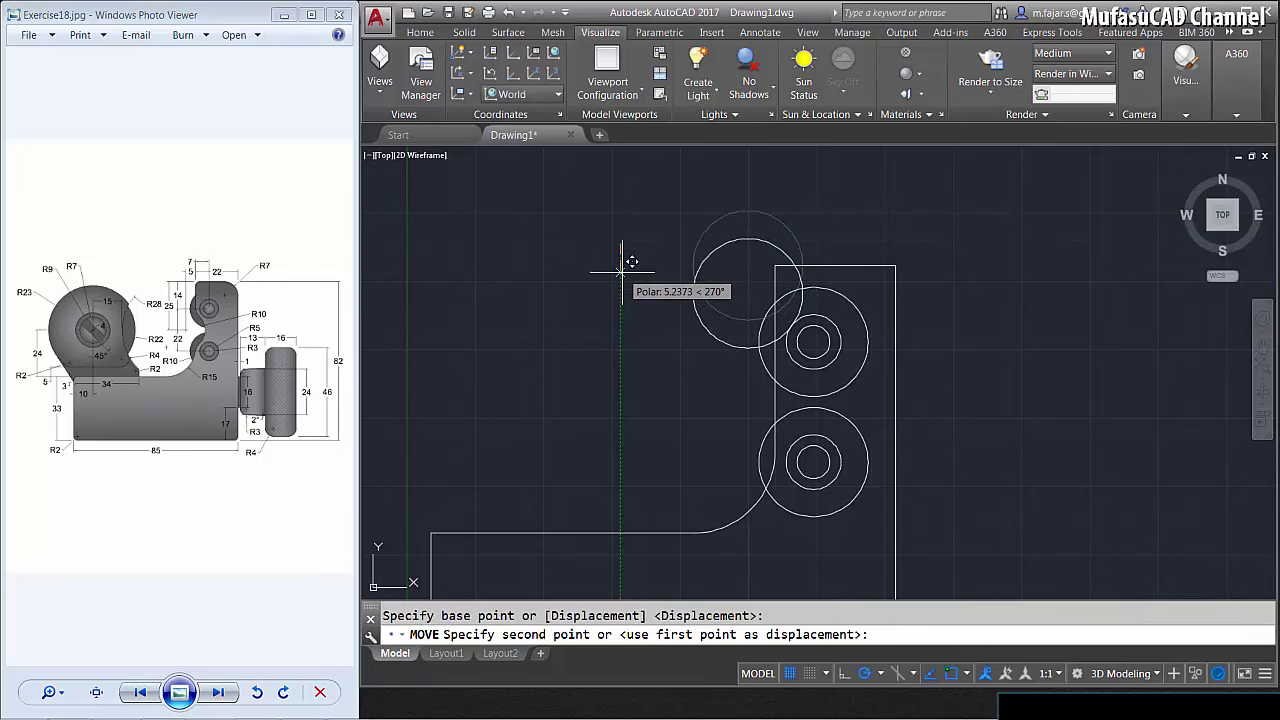
pyautogui.write('25')
pyautogui.press('Return')
pyautogui.write('TR')
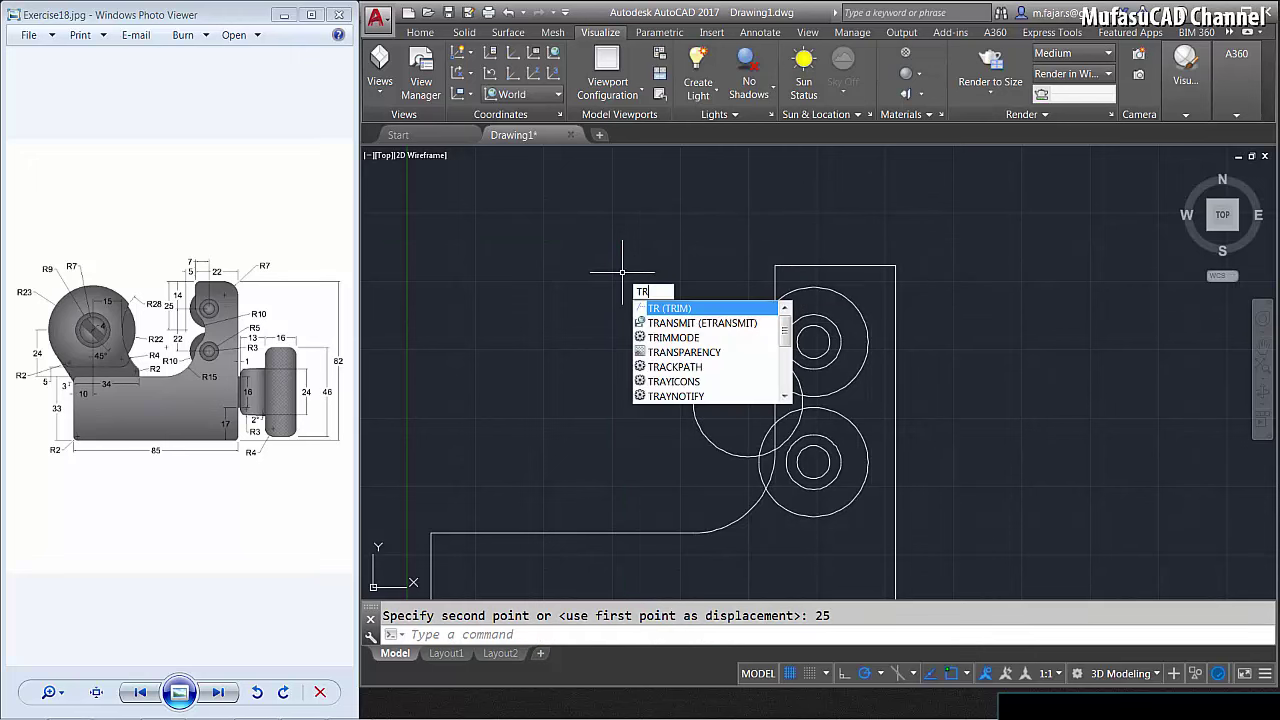
# Trim the outer circle portions, leaving radius-10 bulges and a concave notch on the left edge.
pyautogui.press('Return')
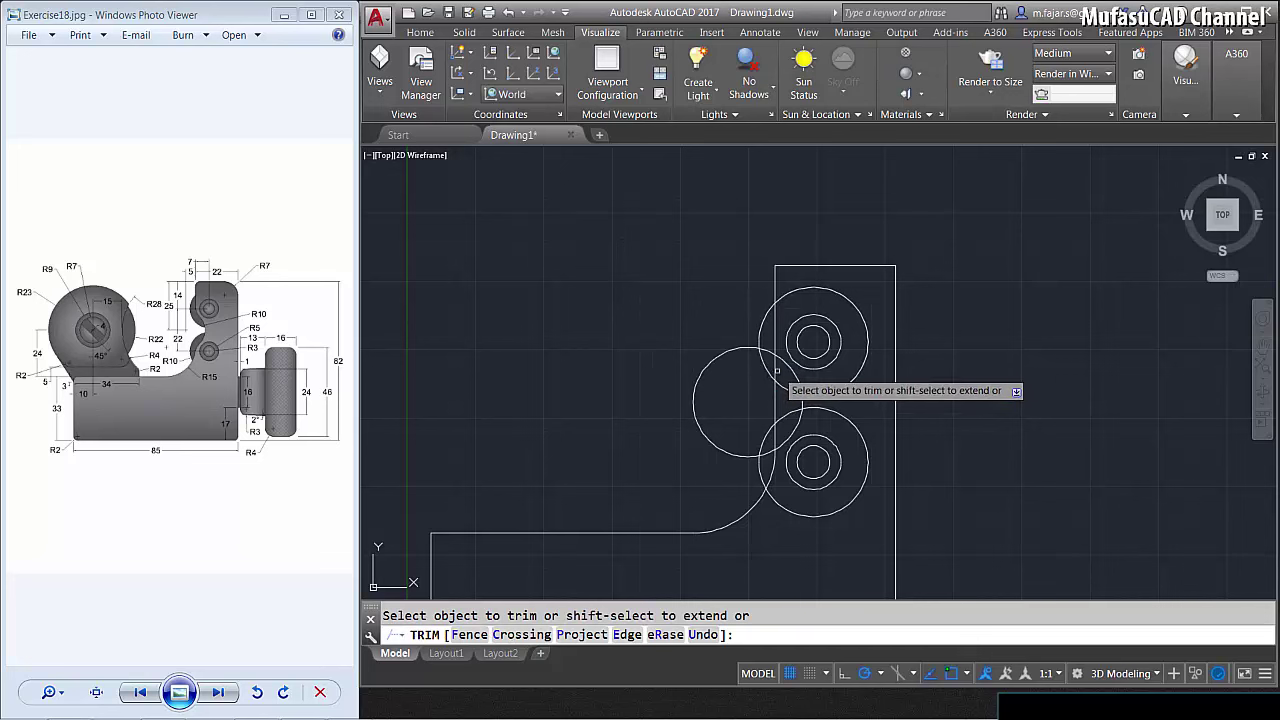
pyautogui.doubleClick(776, 371)
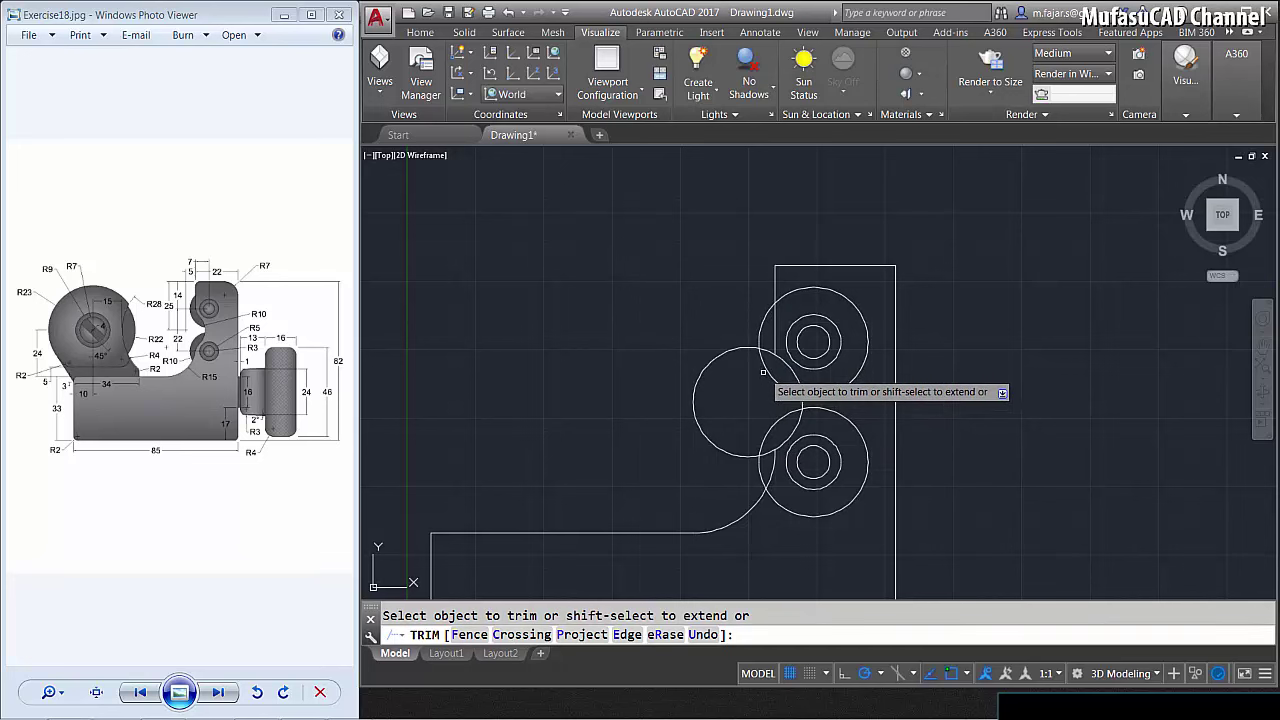
pyautogui.click(700, 372)
pyautogui.click(772, 350)
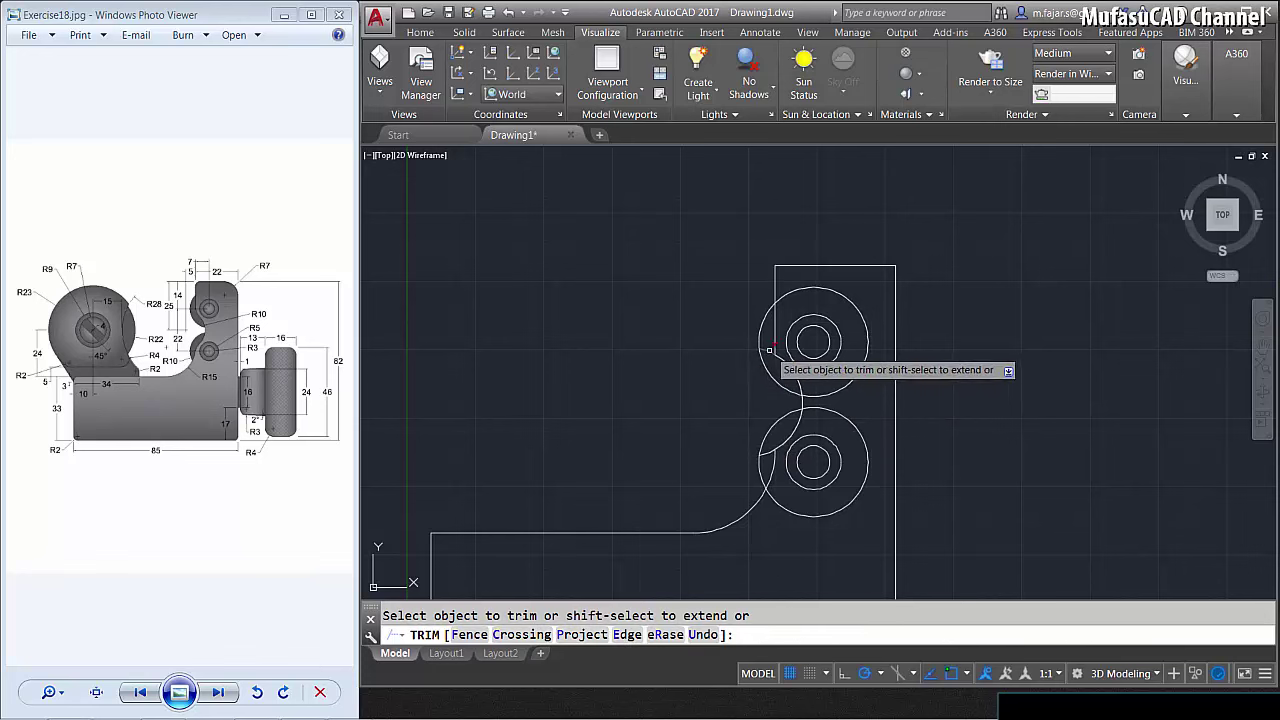
pyautogui.click(870, 408)
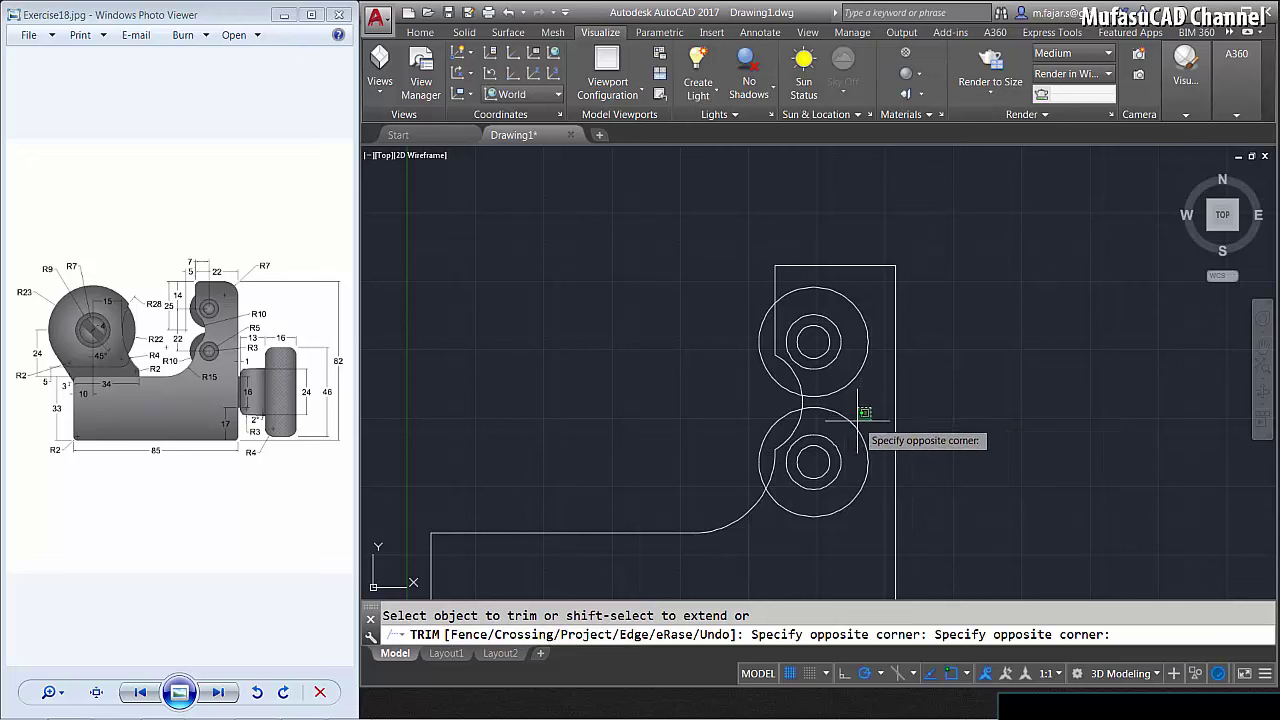
pyautogui.click(852, 440)
pyautogui.click(858, 405)
pyautogui.click(851, 380)
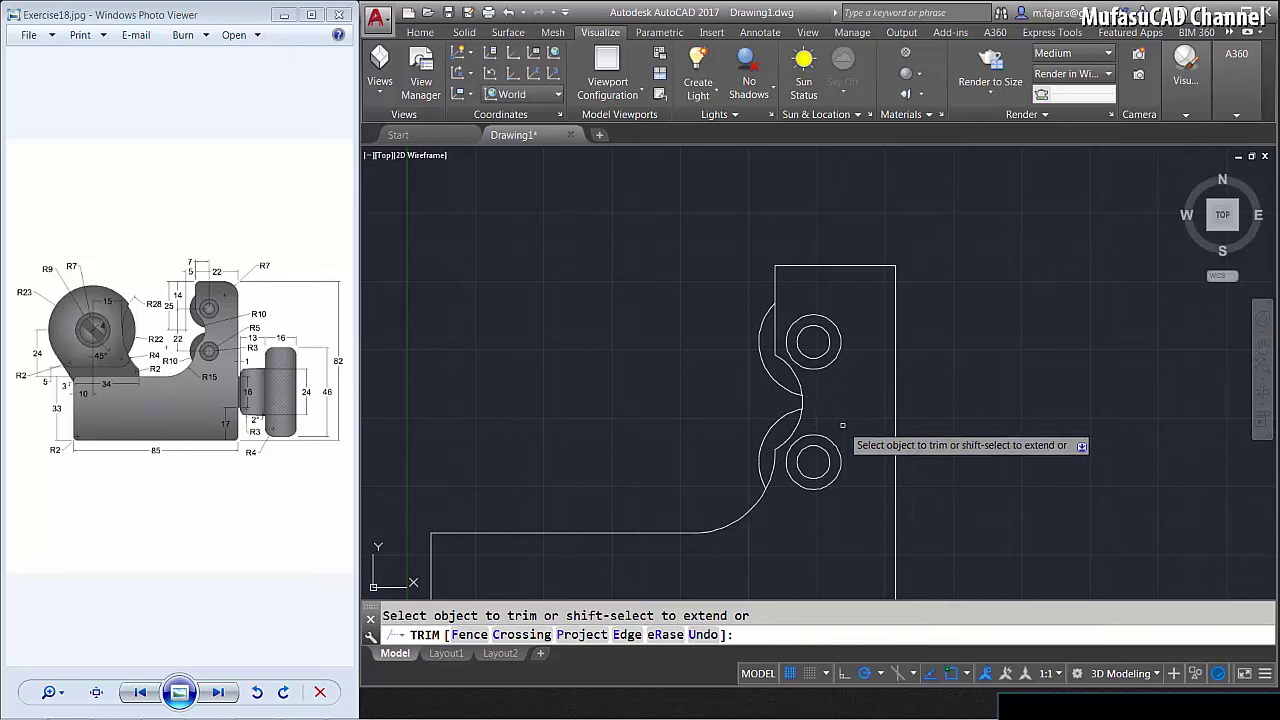
pyautogui.press('Return')
pyautogui.moveTo(853, 465); pyautogui.dragTo(897, 325, button='middle')
pyautogui.write('fill')
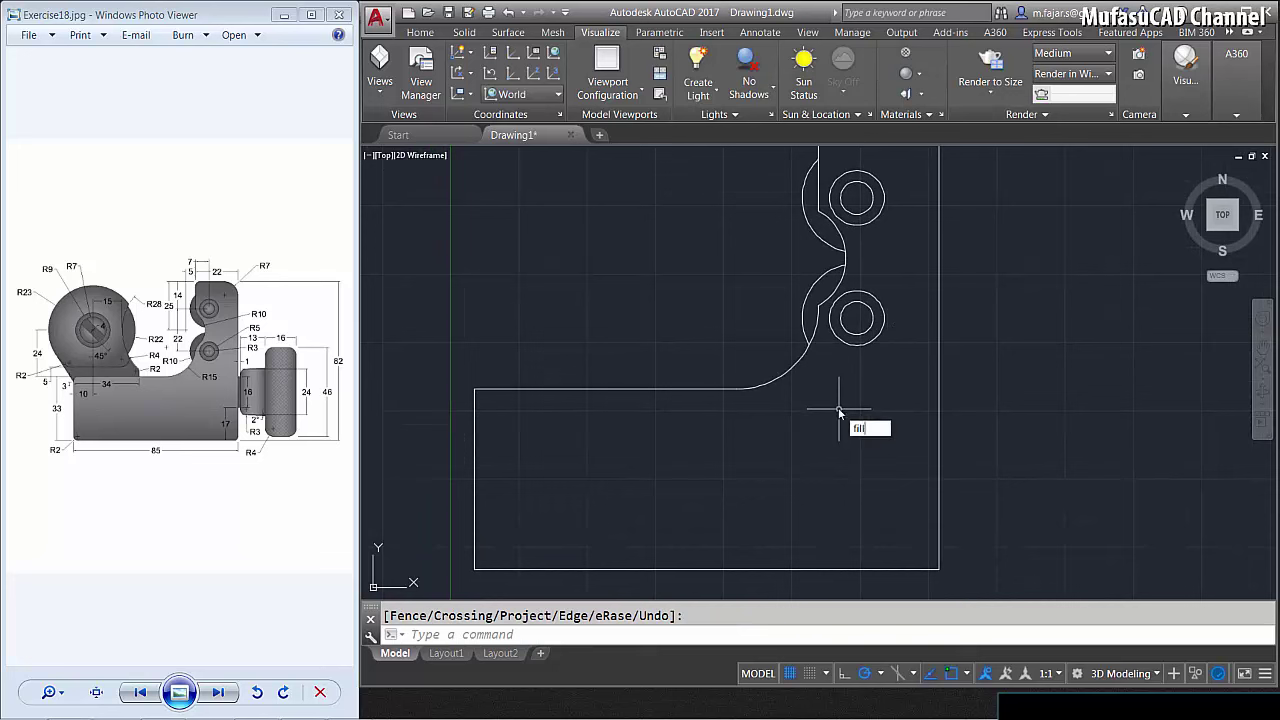
# Fillet the base's upper-left, bottom-left and bottom-right corners at radius 2.
pyautogui.write('et')
pyautogui.press('Return')
pyautogui.write('r')
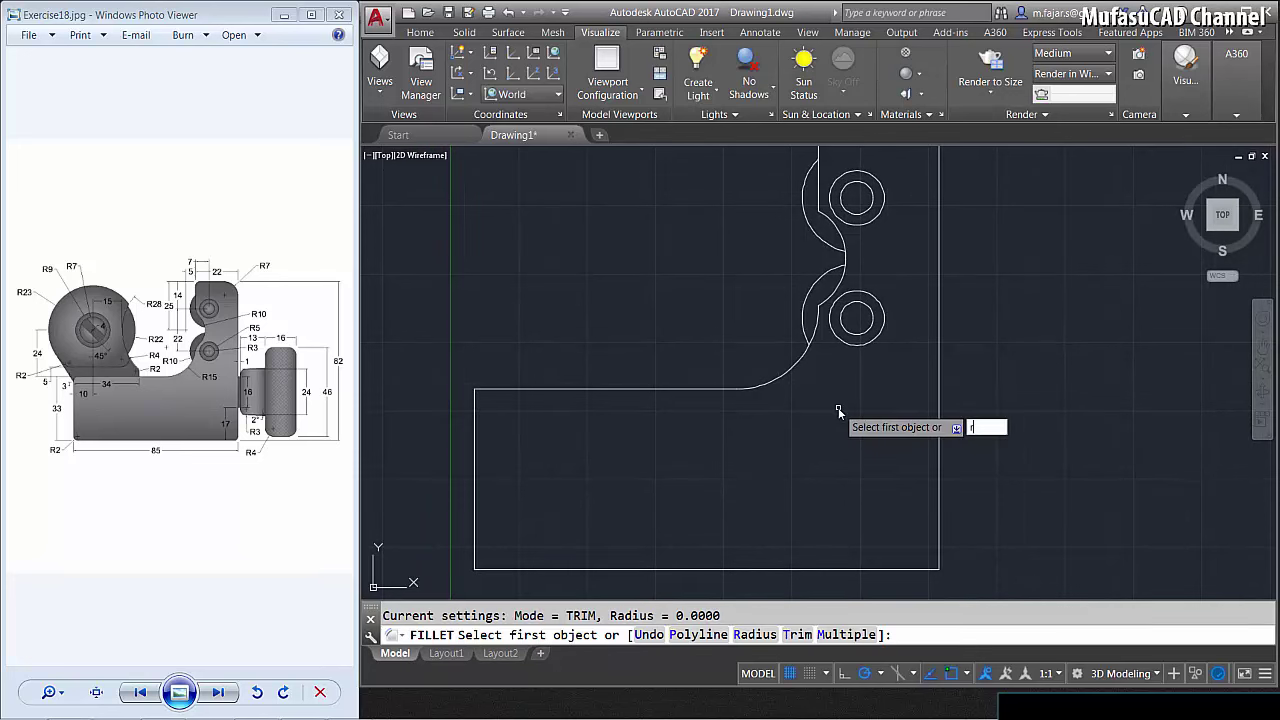
pyautogui.press('Return')
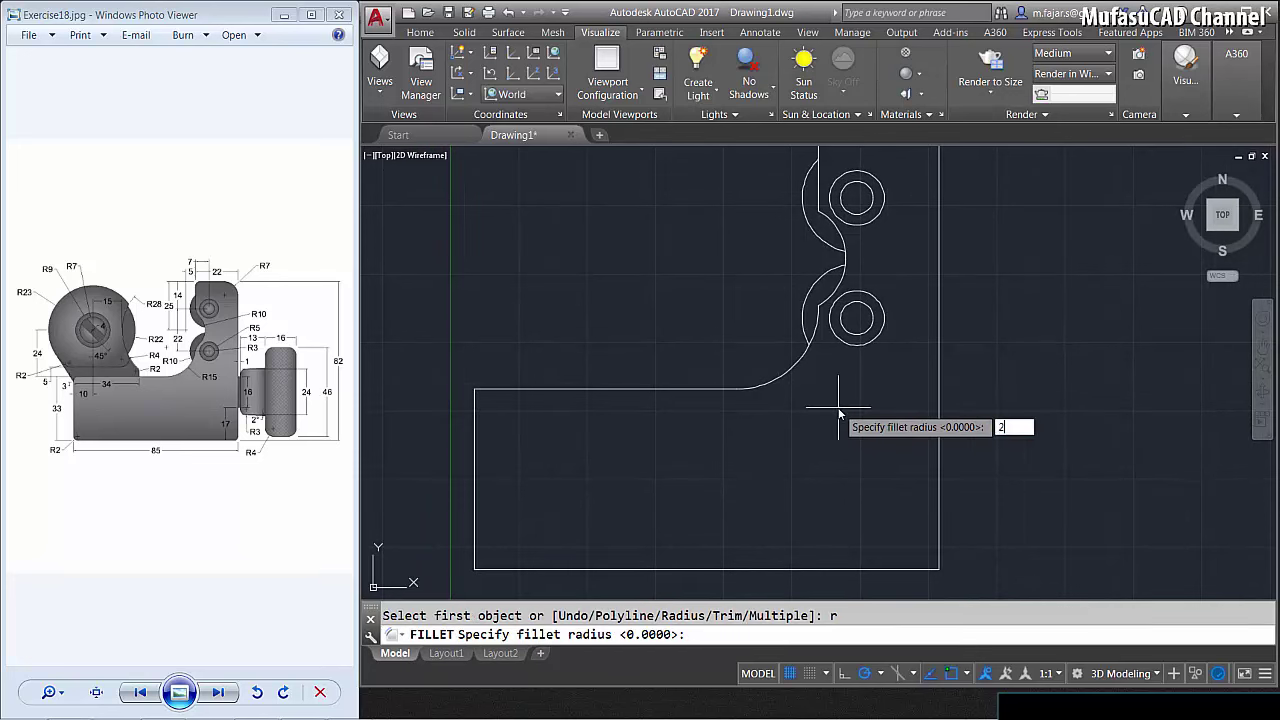
pyautogui.press('Return')
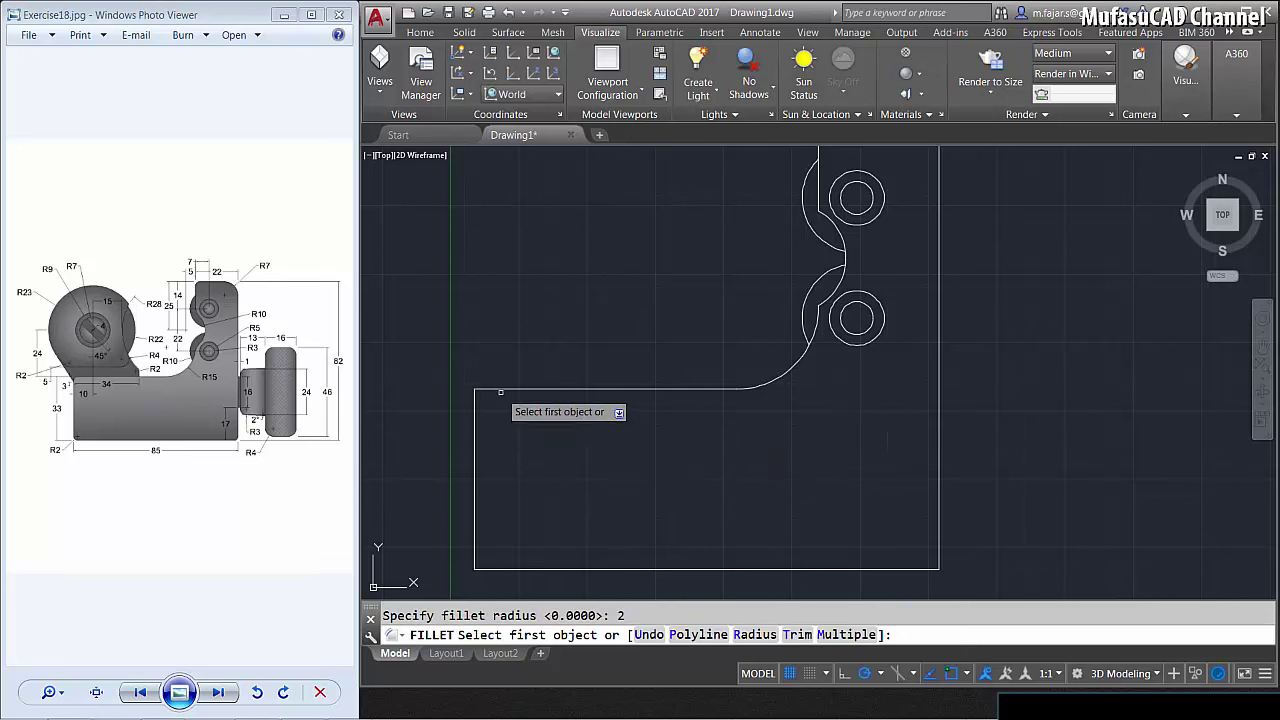
pyautogui.click(500, 391)
pyautogui.click(477, 434)
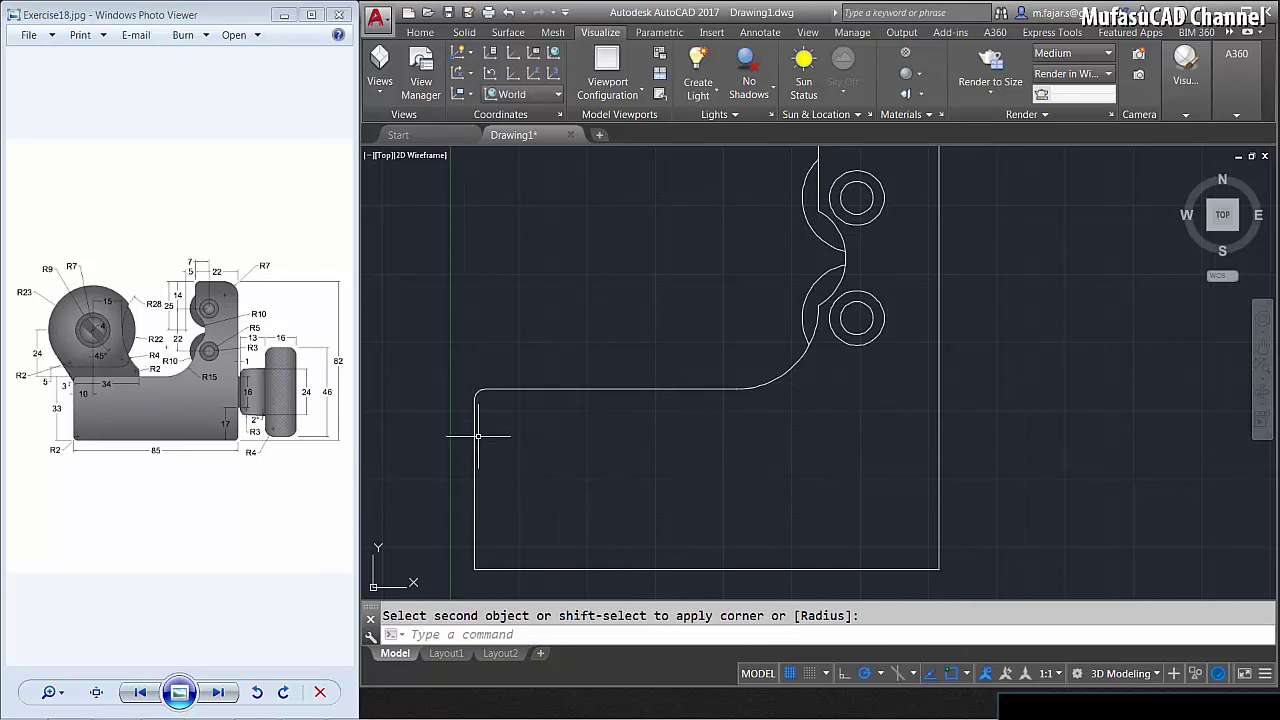
pyautogui.press('Return')
pyautogui.click(478, 558)
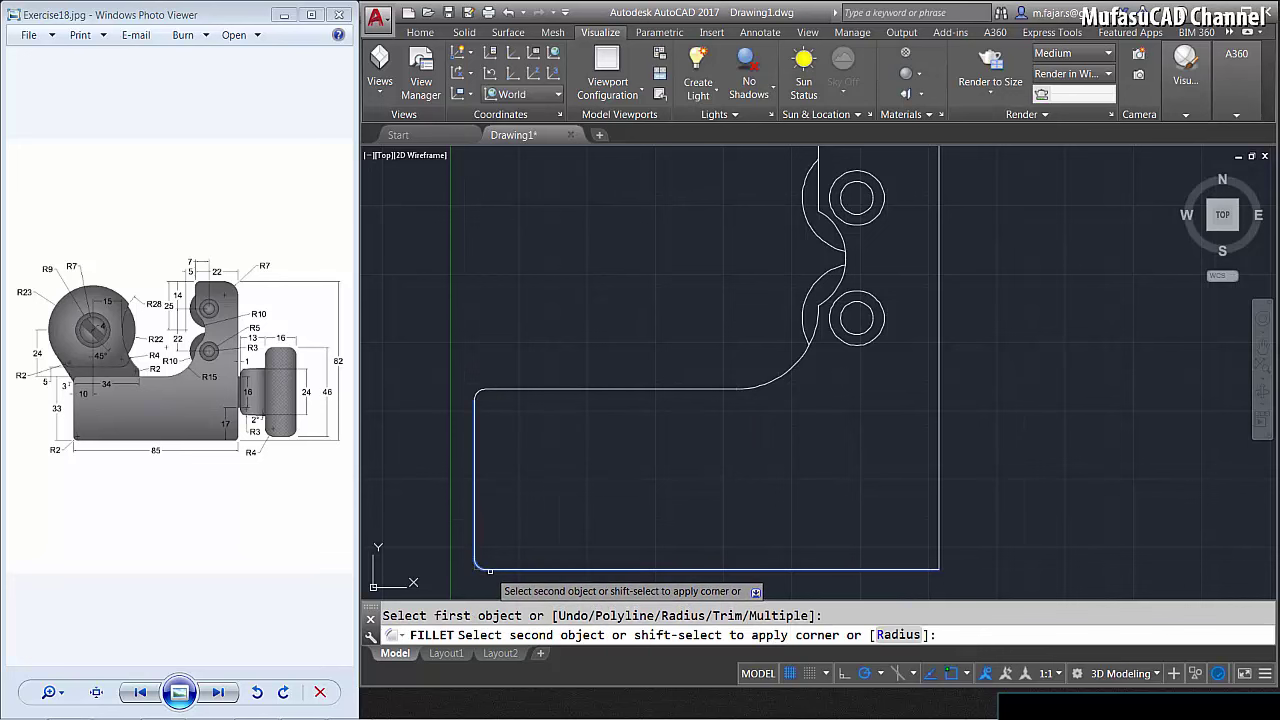
pyautogui.click(489, 569)
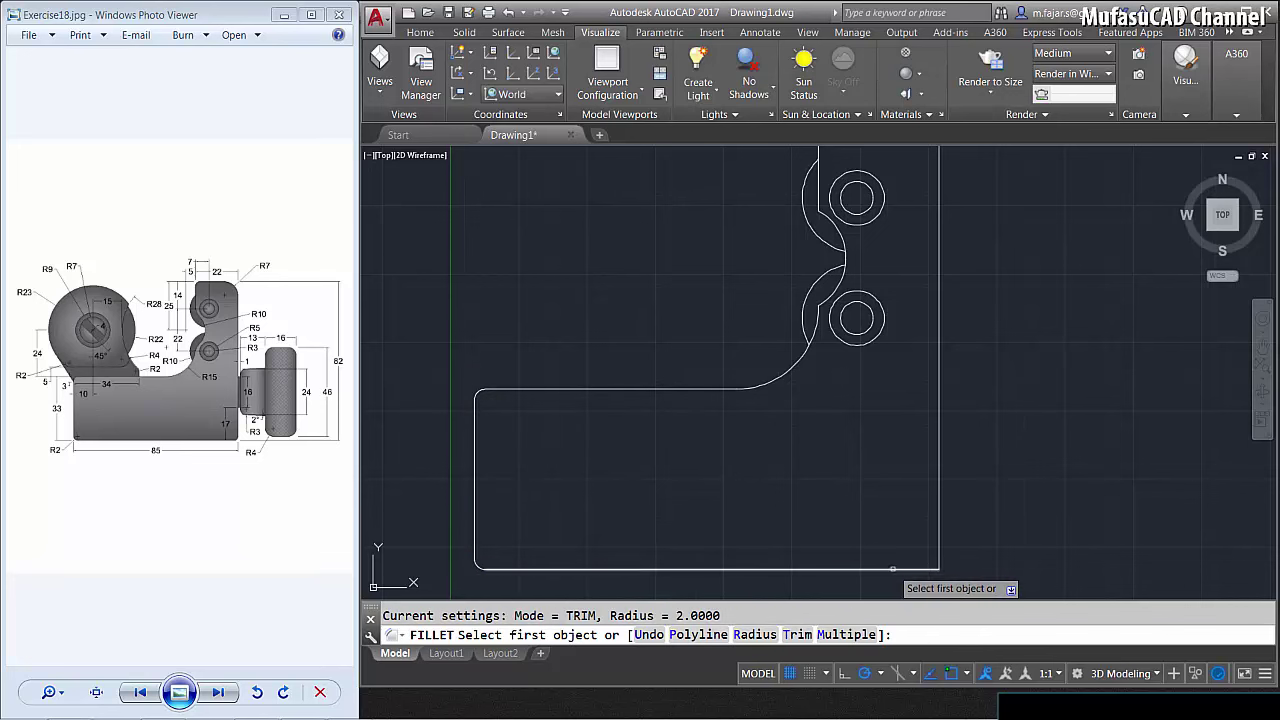
pyautogui.click(885, 568)
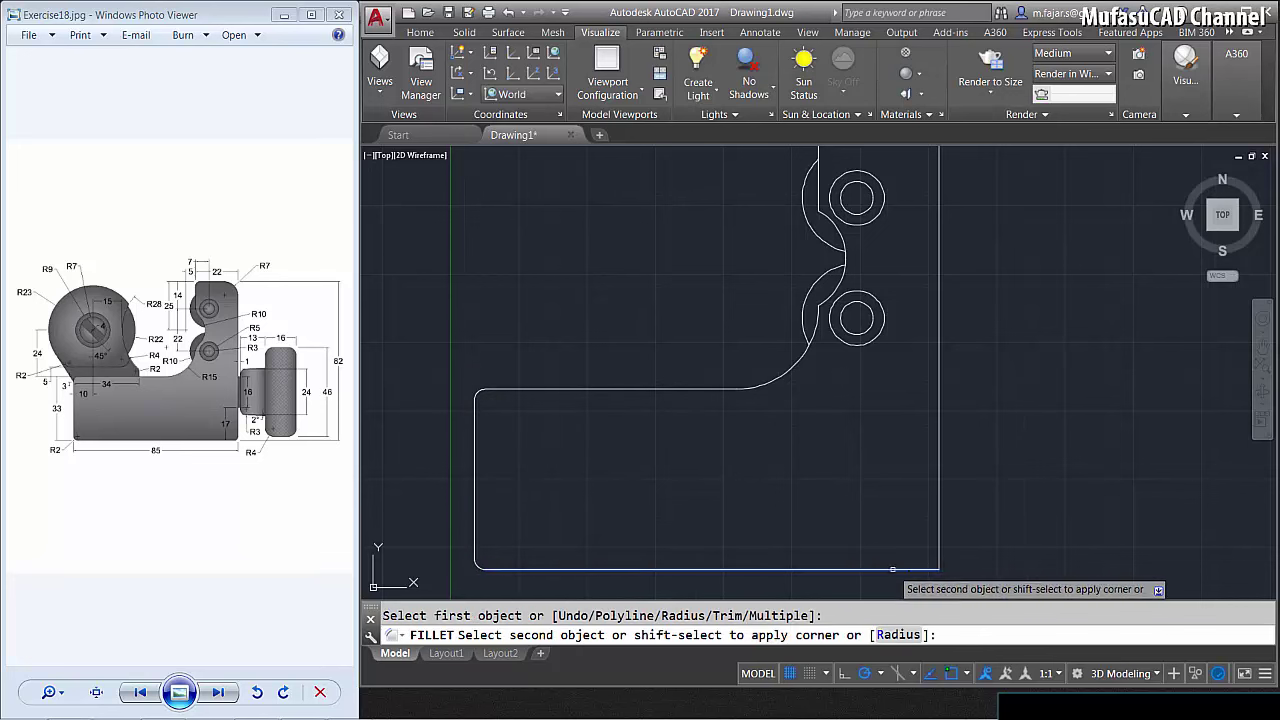
pyautogui.click(936, 537)
pyautogui.scroll(-3, 943, 500)
pyautogui.scroll(3, 846, 350)
# Round the tall rectangle's top-left corner and blend the upper and lower jaw arcs.
pyautogui.press('Return')
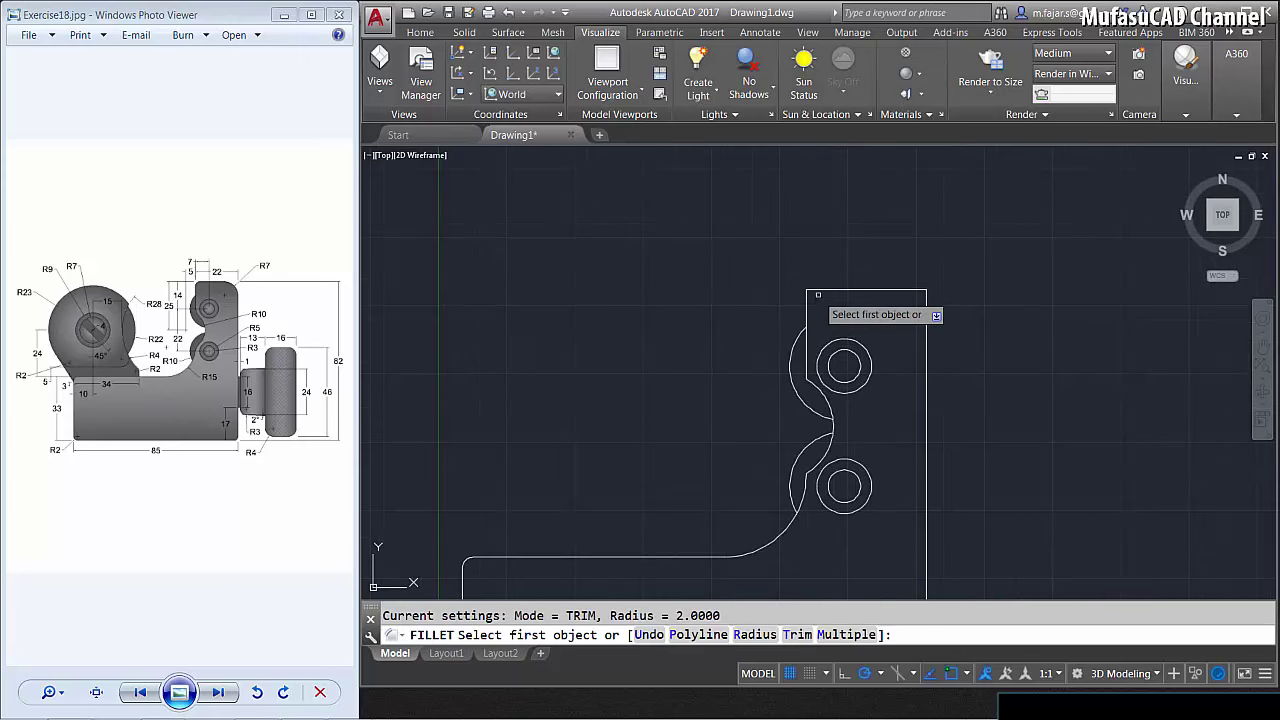
pyautogui.click(822, 291)
pyautogui.click(807, 370)
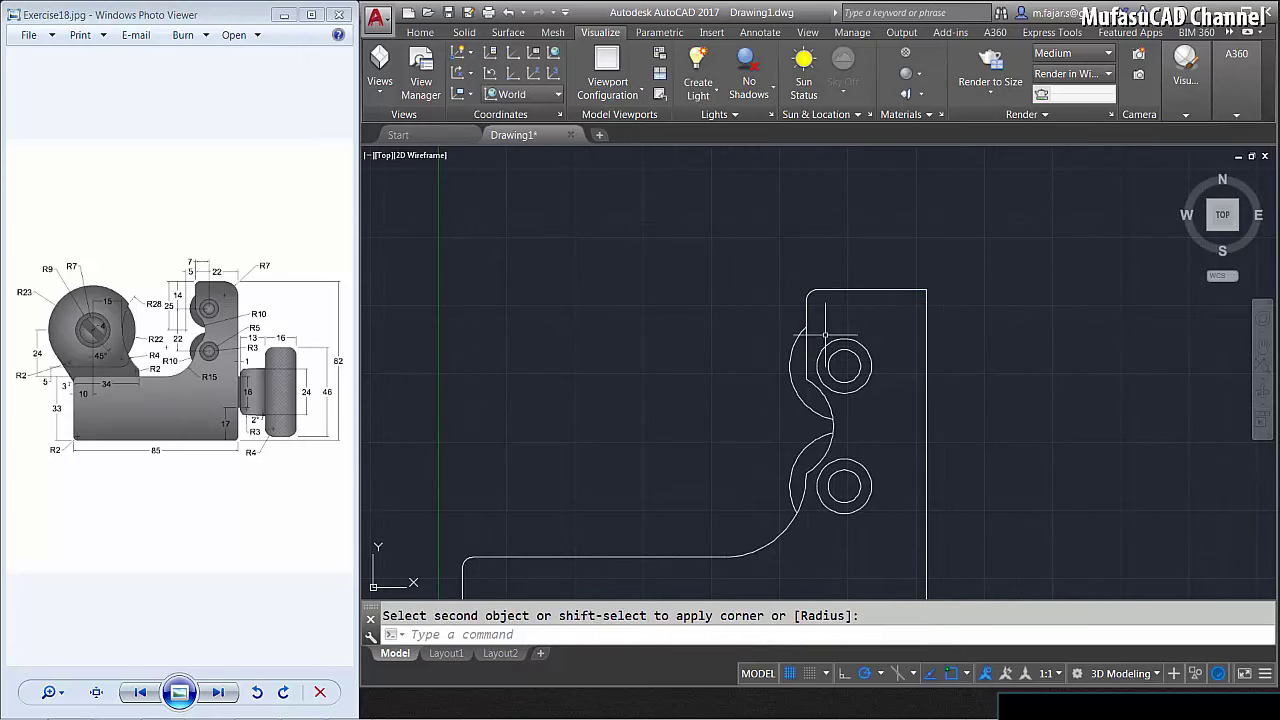
pyautogui.press('Return')
pyautogui.click(807, 372)
pyautogui.click(810, 438)
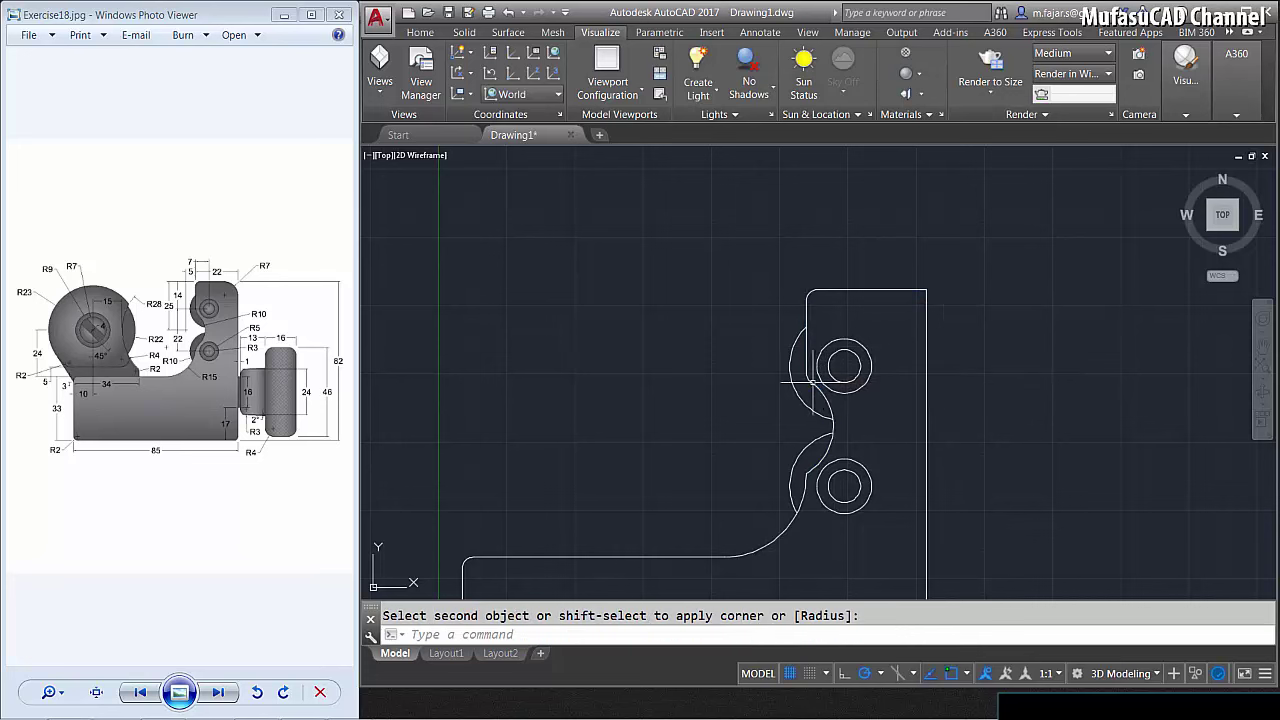
pyautogui.press('Return')
pyautogui.click(814, 467)
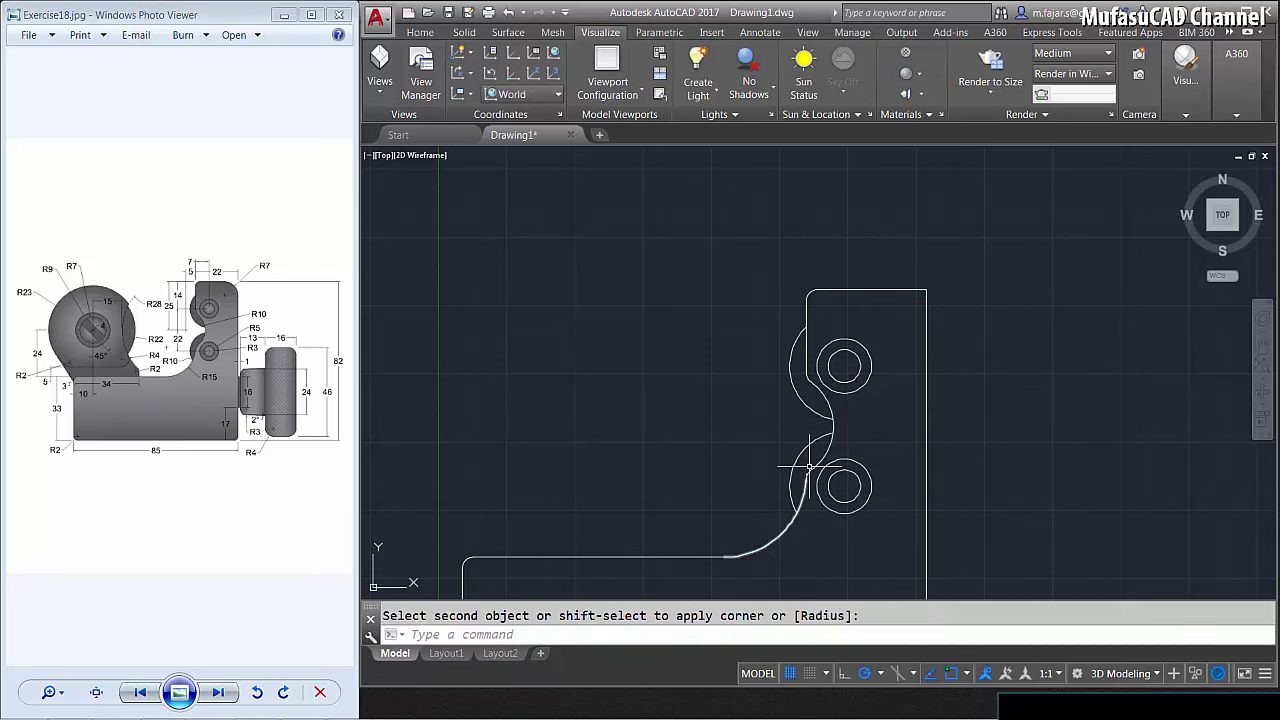
pyautogui.press('Escape')
# Round the upright's top-right corner with a radius-7 fillet.
pyautogui.press('Return')
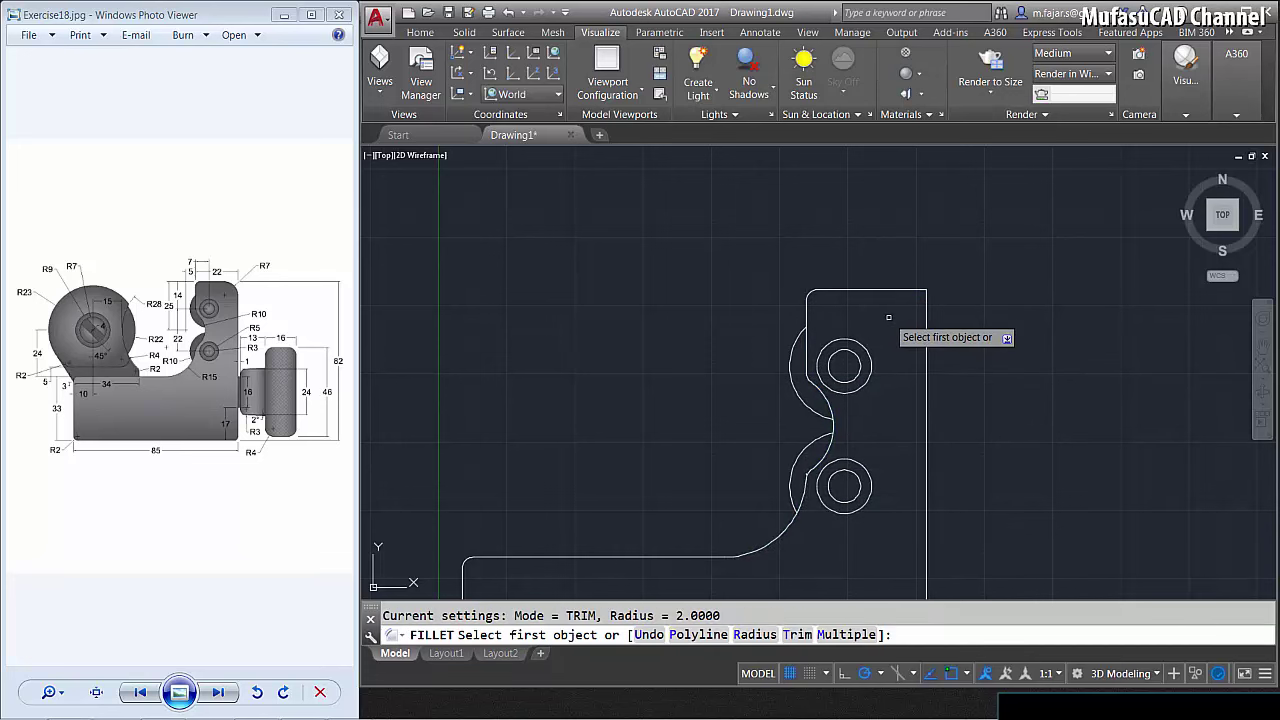
pyautogui.write('r')
pyautogui.press('Return')
pyautogui.press('Return')
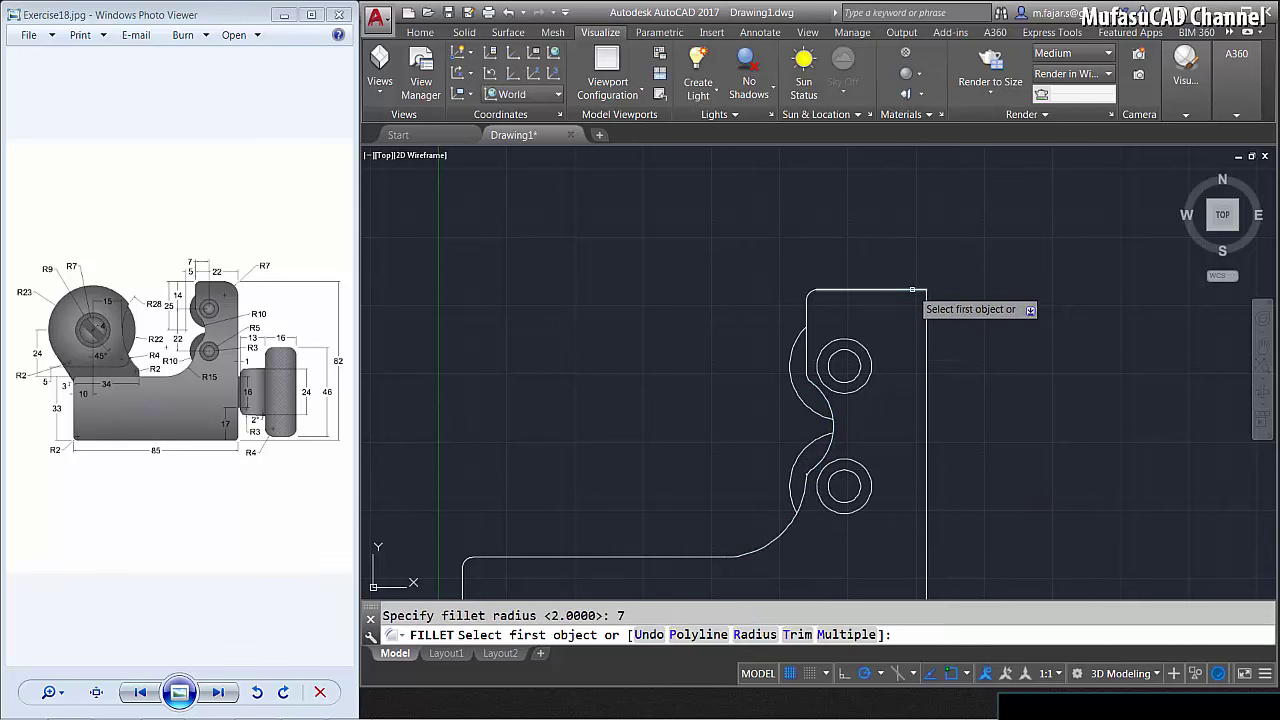
pyautogui.click(886, 290)
pyautogui.click(925, 317)
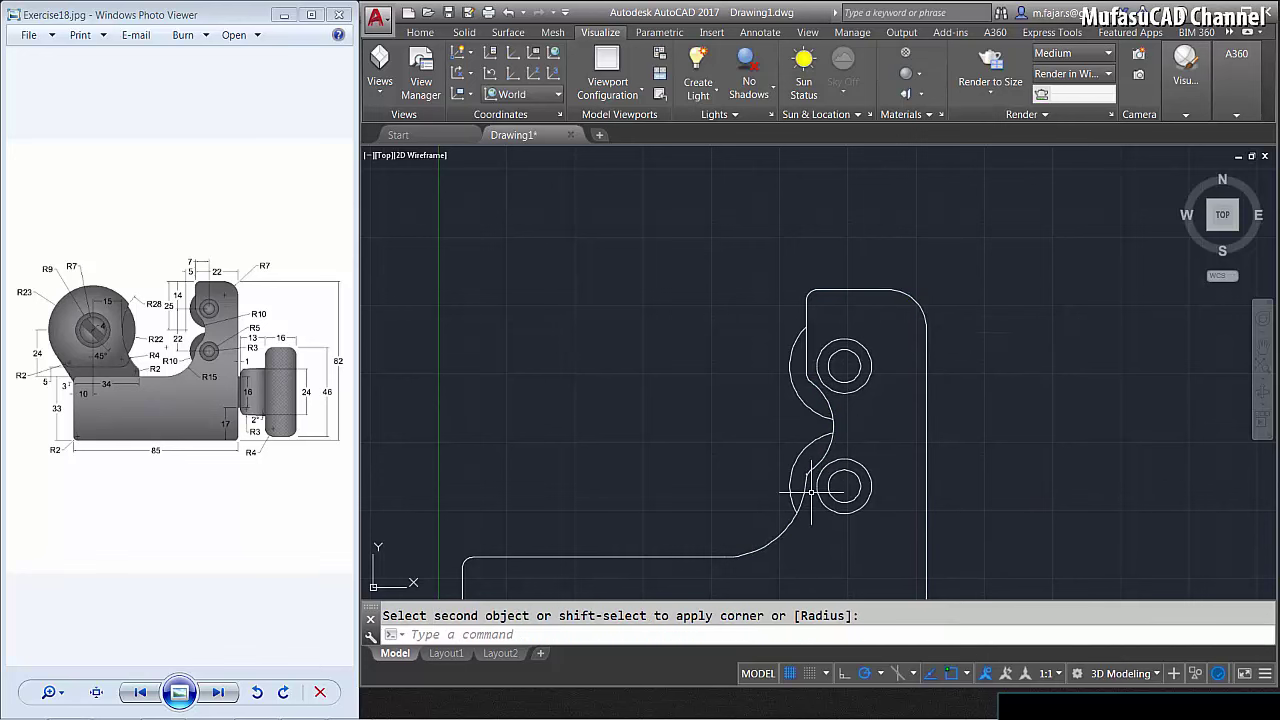
pyautogui.scroll(3, 811, 491)
pyautogui.scroll(2, 800, 495)
# Erase the stray small segment near the lower circle.
pyautogui.click(756, 364)
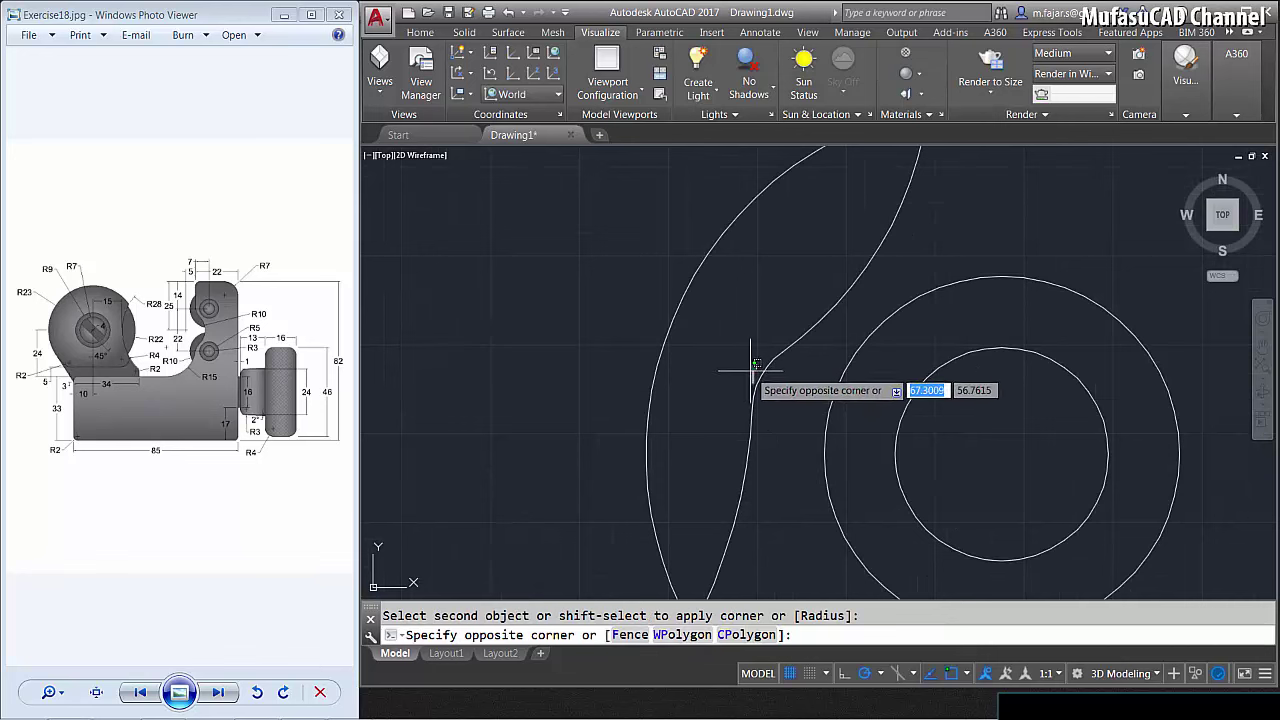
pyautogui.click(791, 411)
pyautogui.press('Delete')
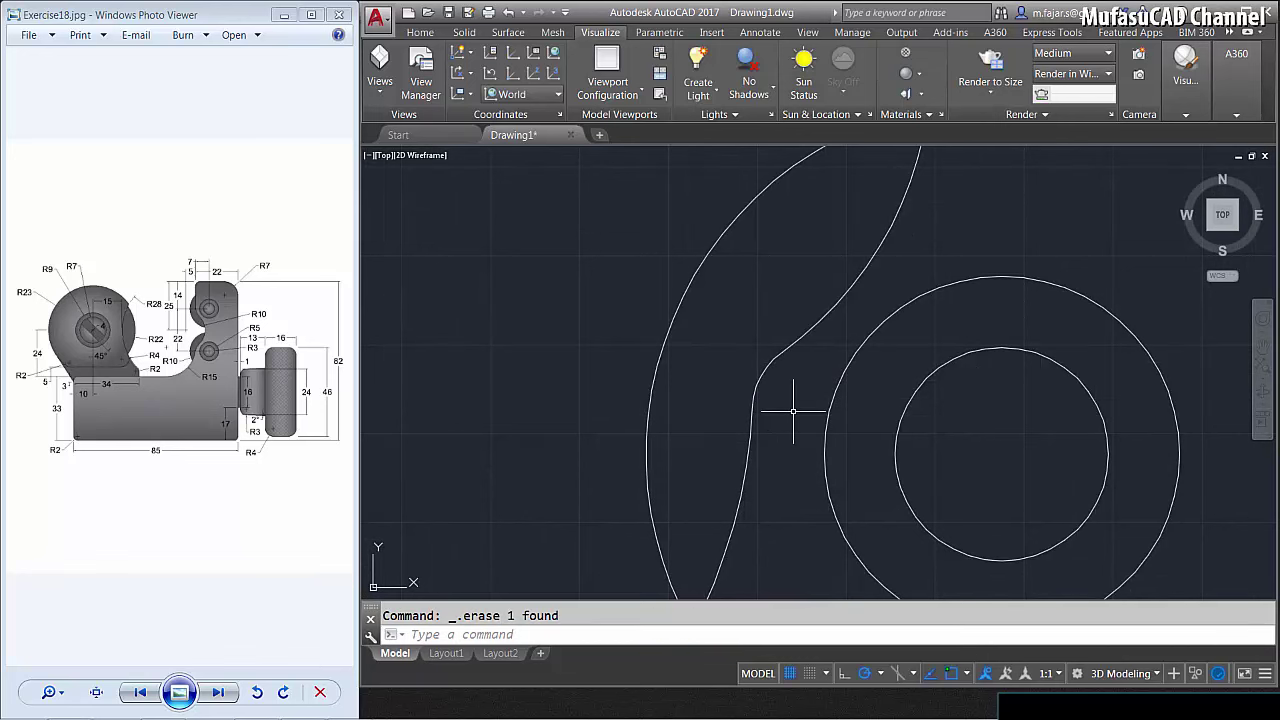
# Draw a horizontal line extending right from the base's bottom-right corner.
pyautogui.scroll(-3, 793, 410)
pyautogui.scroll(-2, 780, 395)
pyautogui.scroll(-3, 750, 345)
pyautogui.scroll(-3, 735, 325)
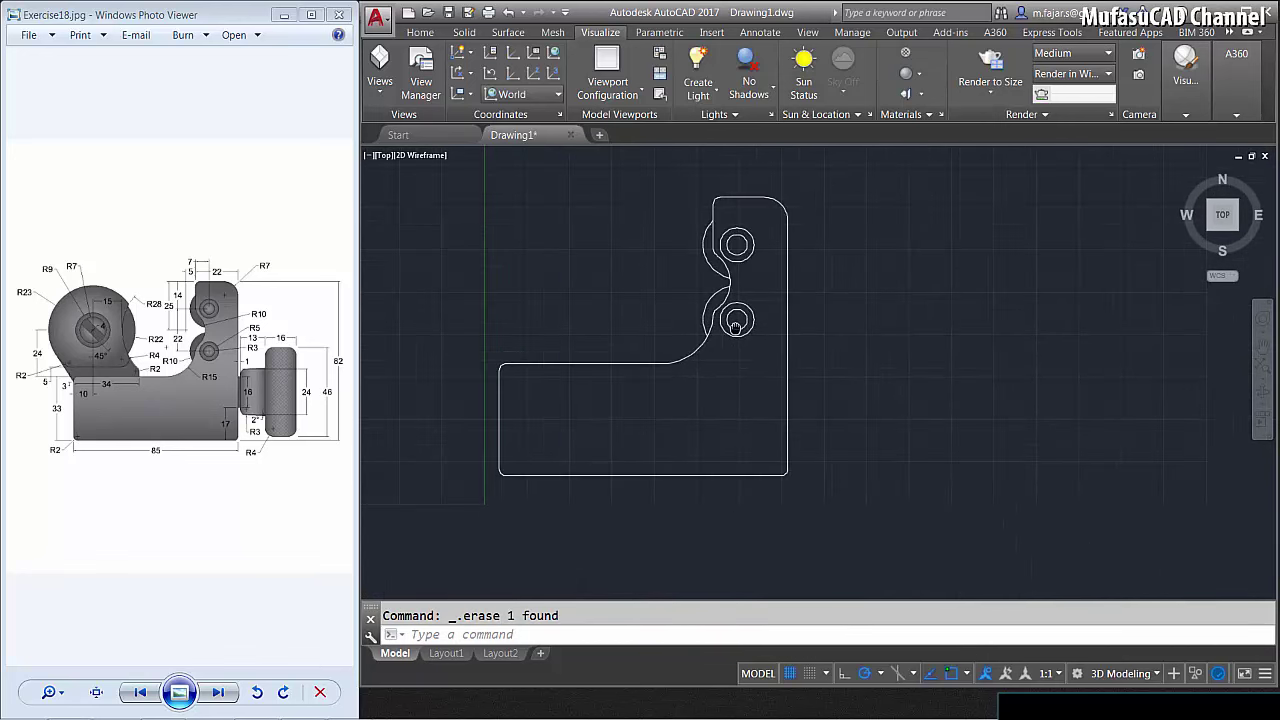
pyautogui.press('Return')
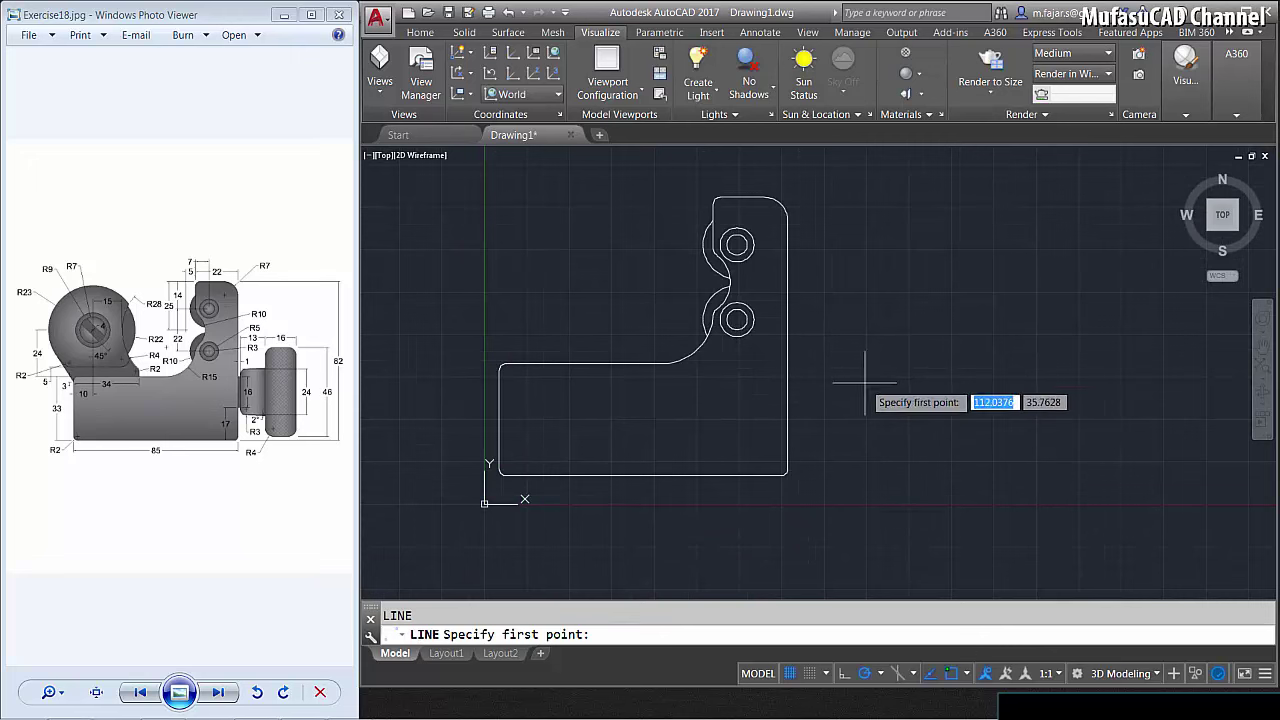
pyautogui.click(765, 475)
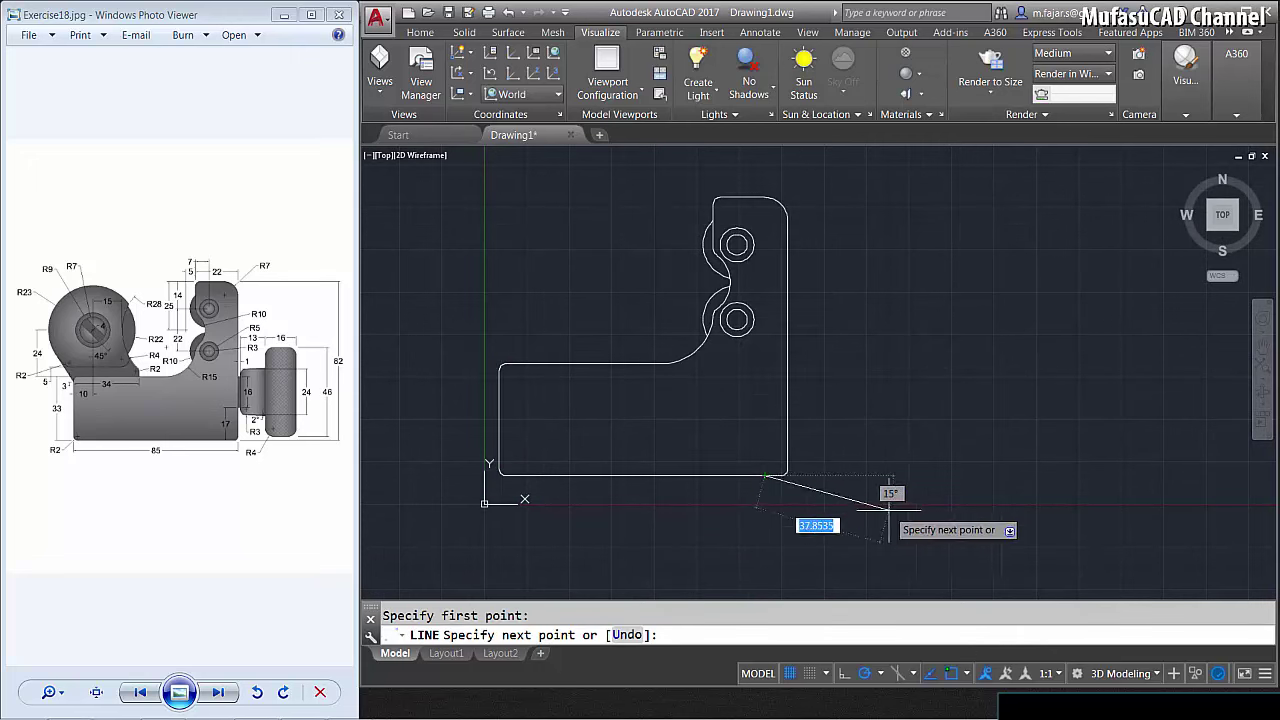
pyautogui.click(1022, 456)
pyautogui.press('Return')
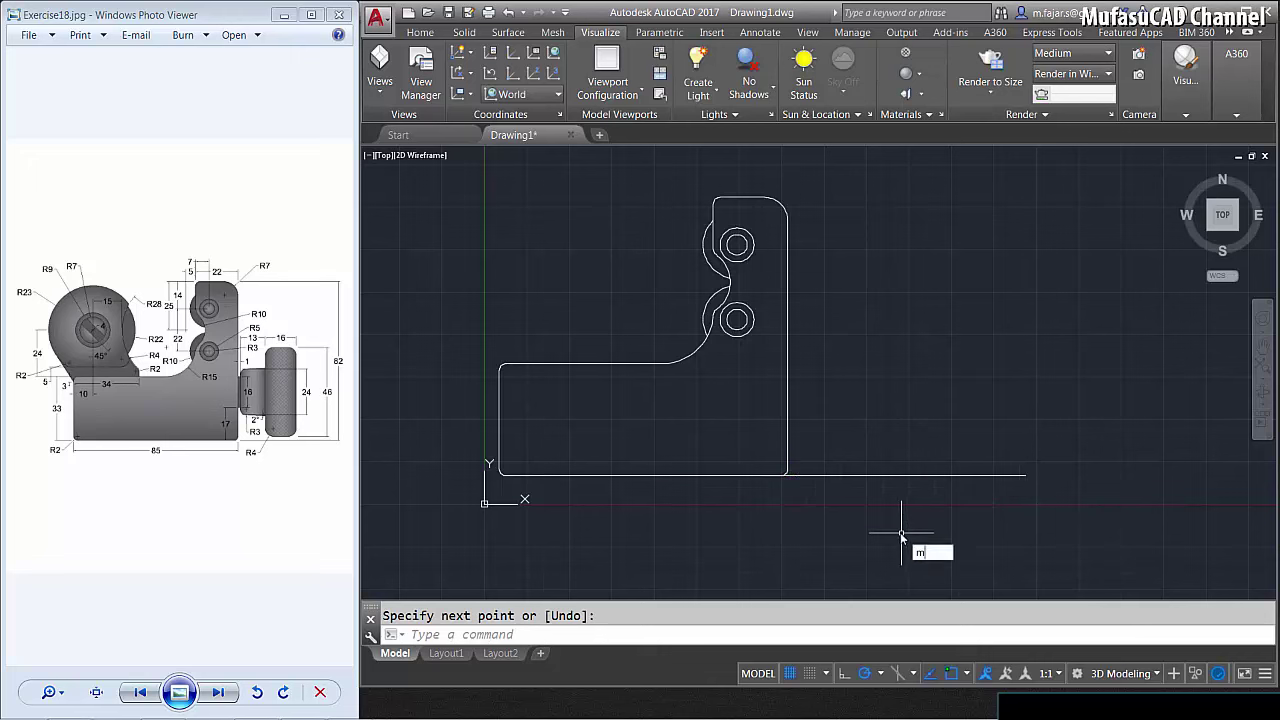
# Move the horizontal line up 17 units.
pyautogui.press('Return')
pyautogui.click(935, 495)
pyautogui.click(905, 455)
pyautogui.press('Return')
pyautogui.click(1025, 475)
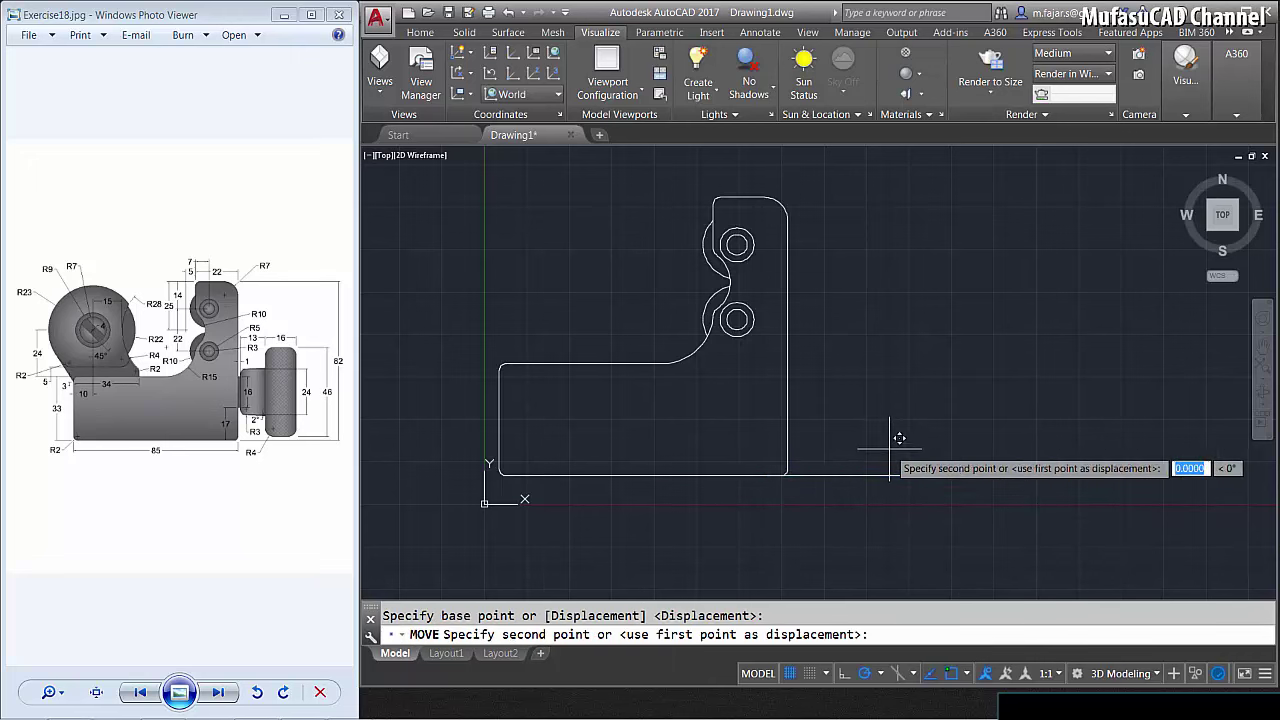
pyautogui.write('1')
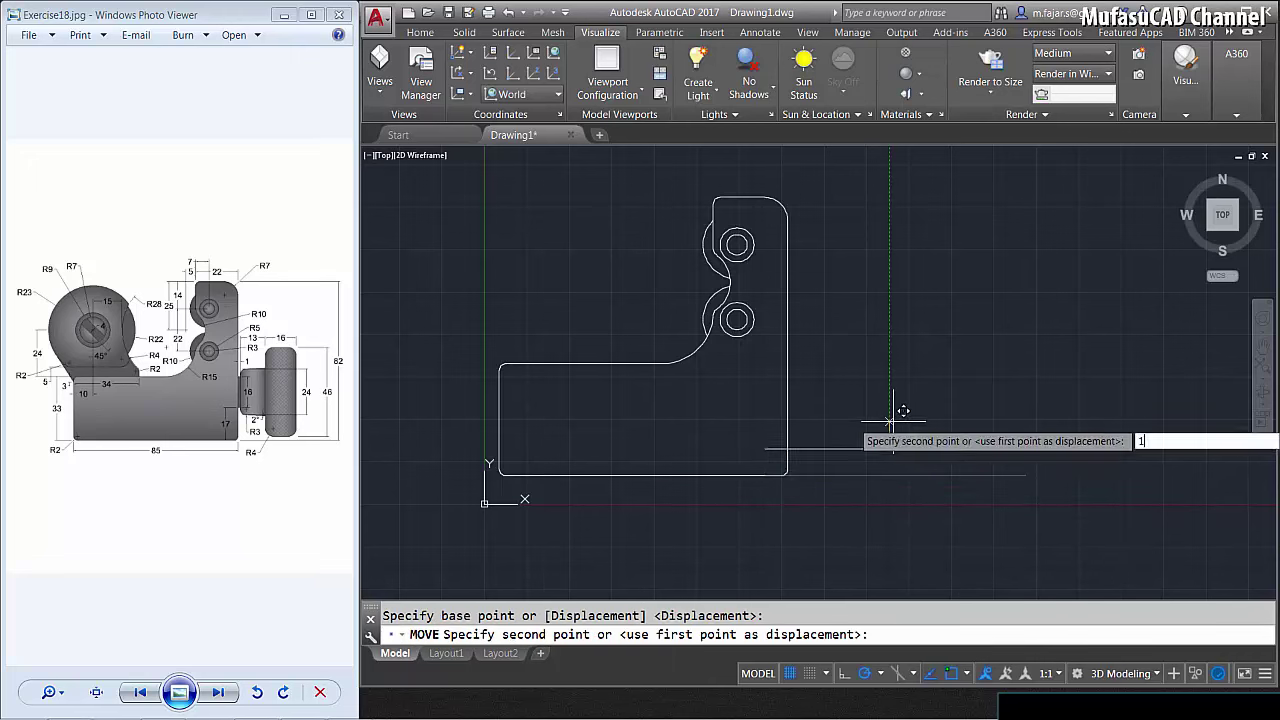
pyautogui.write('7')
pyautogui.press('Return')
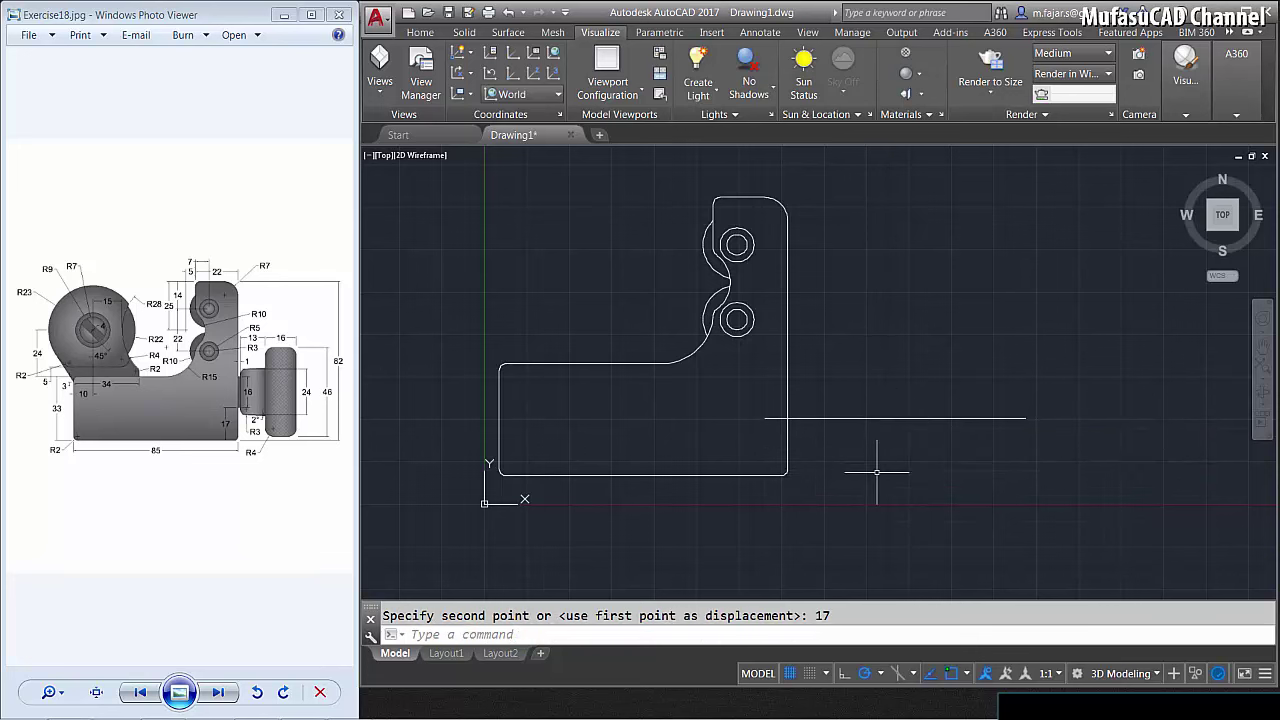
# Copy the body's right edge 1 unit to the right.
pyautogui.write('co')
pyautogui.press('Return')
pyautogui.click(838, 363)
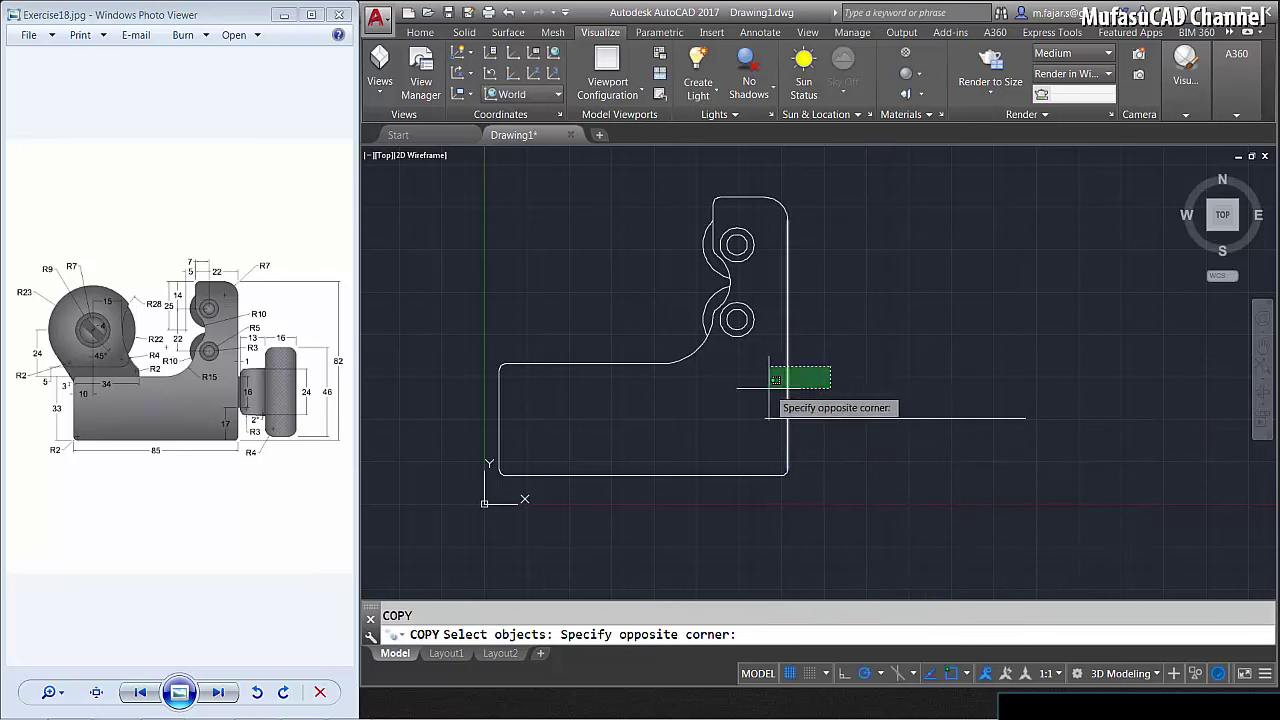
pyautogui.click(768, 385)
pyautogui.press('Return')
pyautogui.click(836, 350)
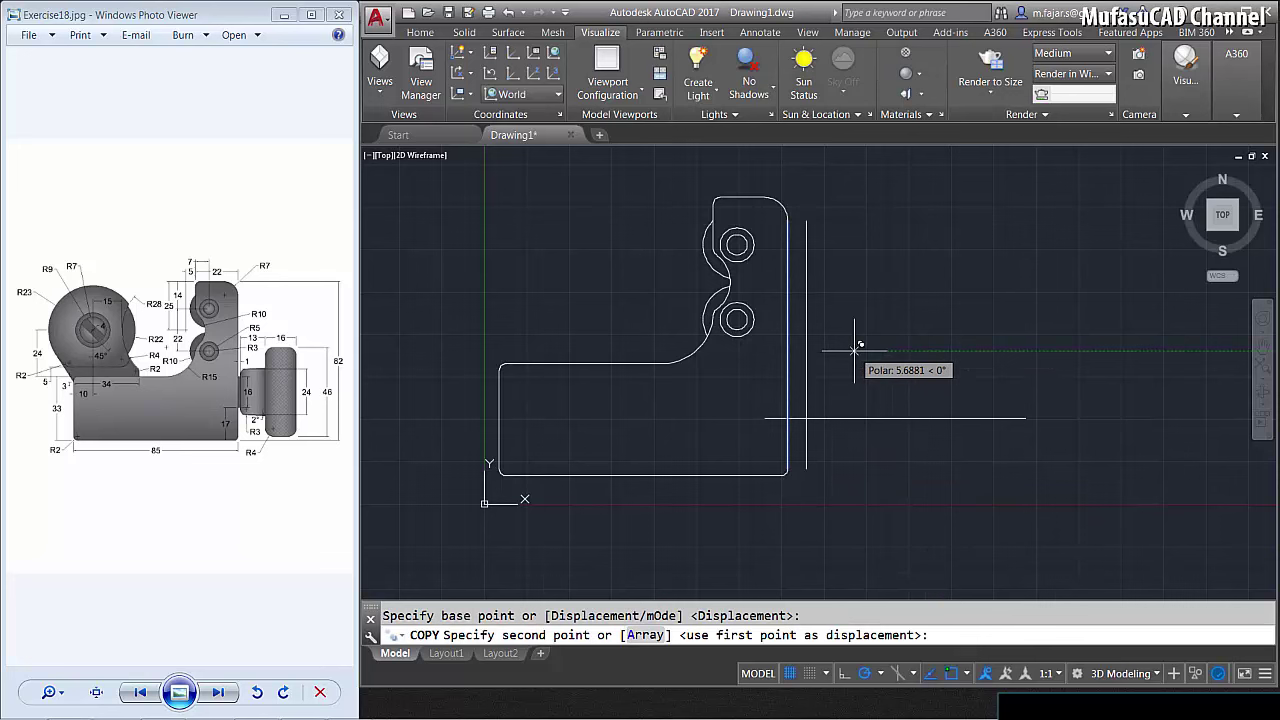
pyautogui.write('1')
pyautogui.press('Return')
pyautogui.press('Escape')
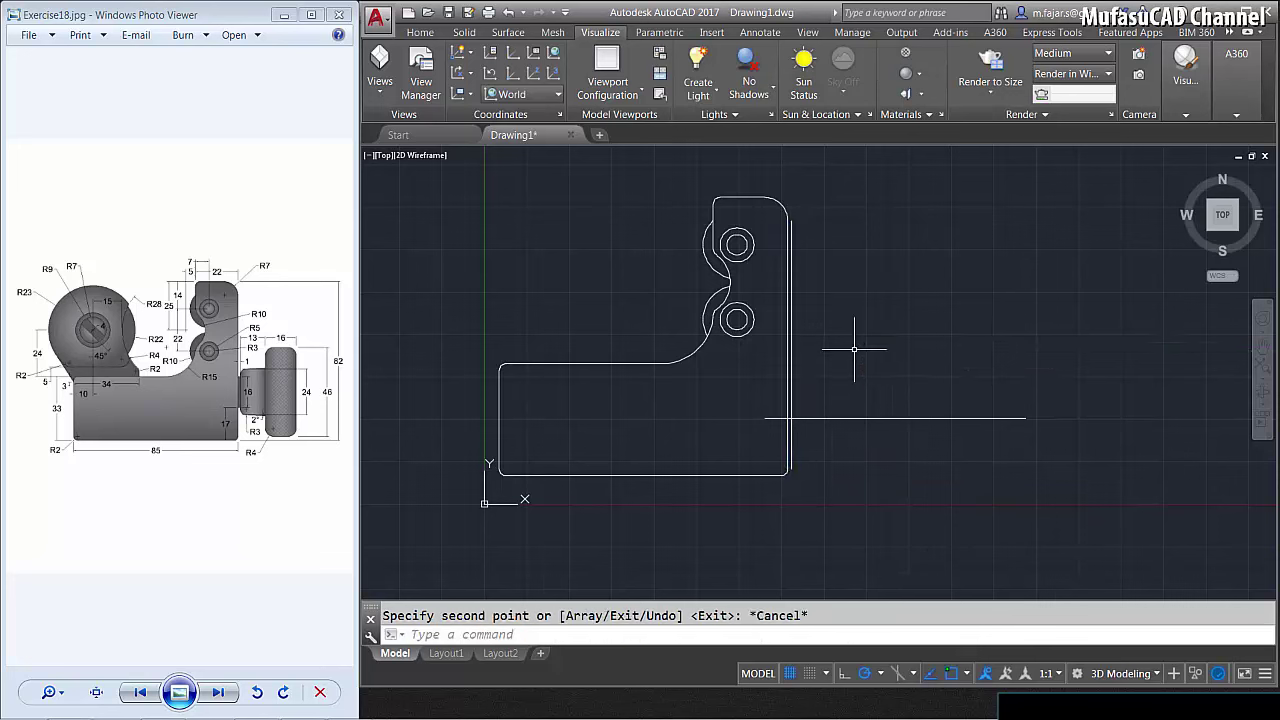
# Copy the horizontal line 8 units upward.
pyautogui.write('co')
pyautogui.press('Return')
pyautogui.click(909, 431)
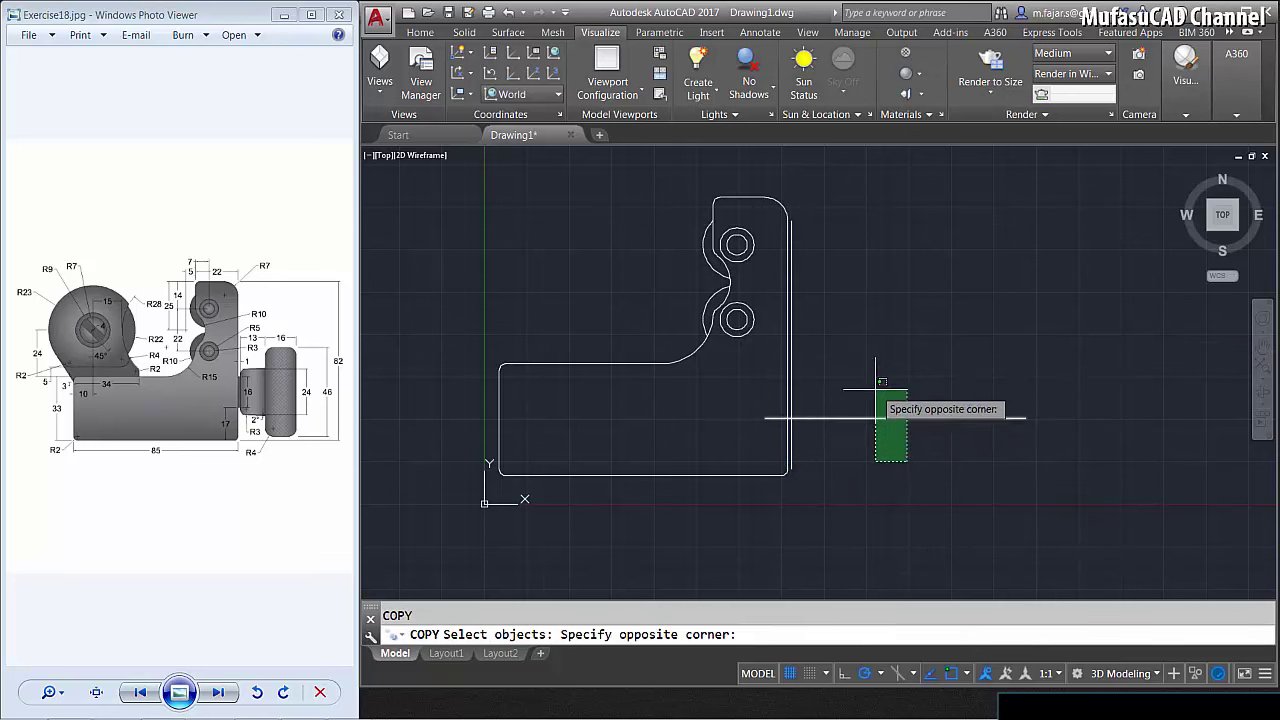
pyautogui.click(880, 386)
pyautogui.press('Return')
pyautogui.click(900, 384)
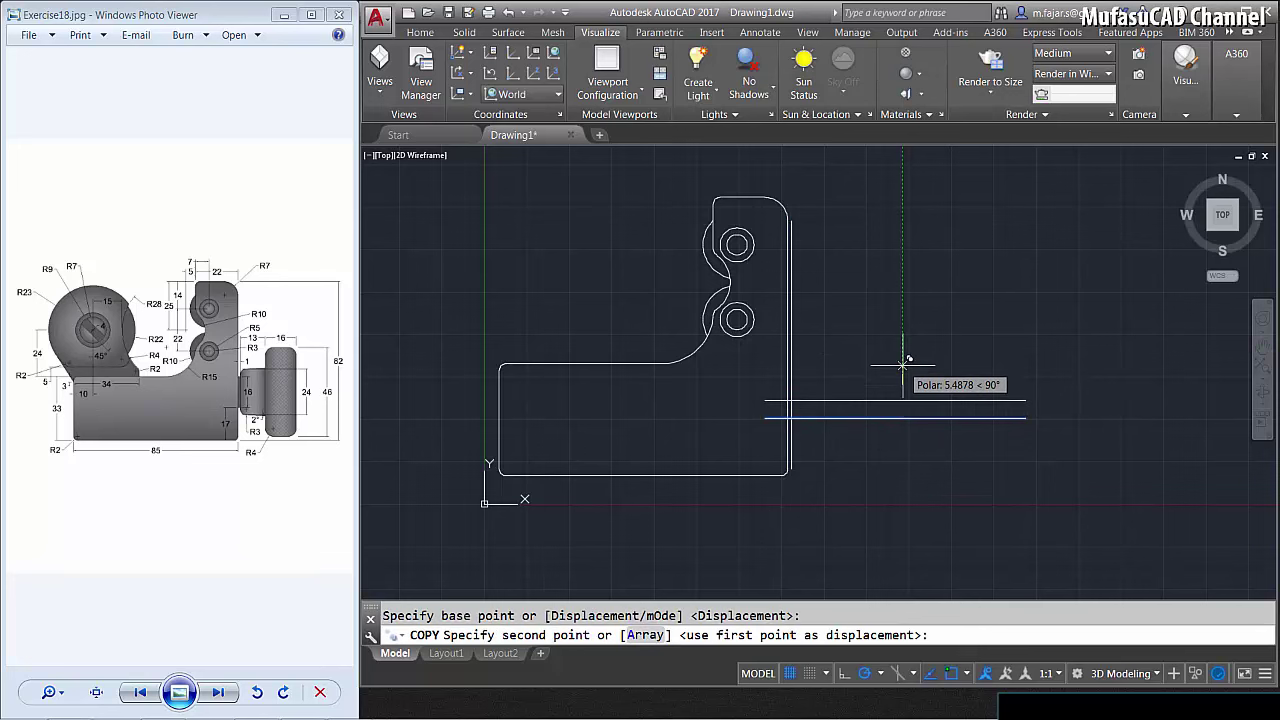
pyautogui.write('8')
pyautogui.press('Return')
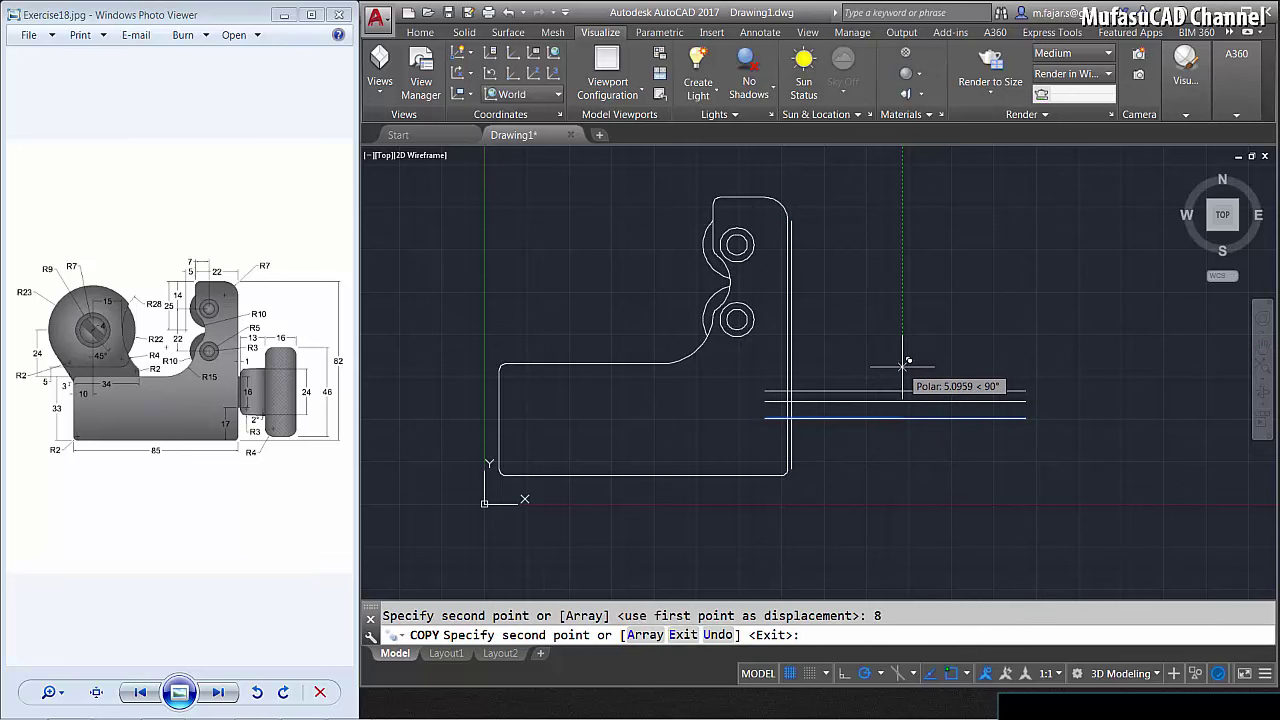
pyautogui.press('Return')
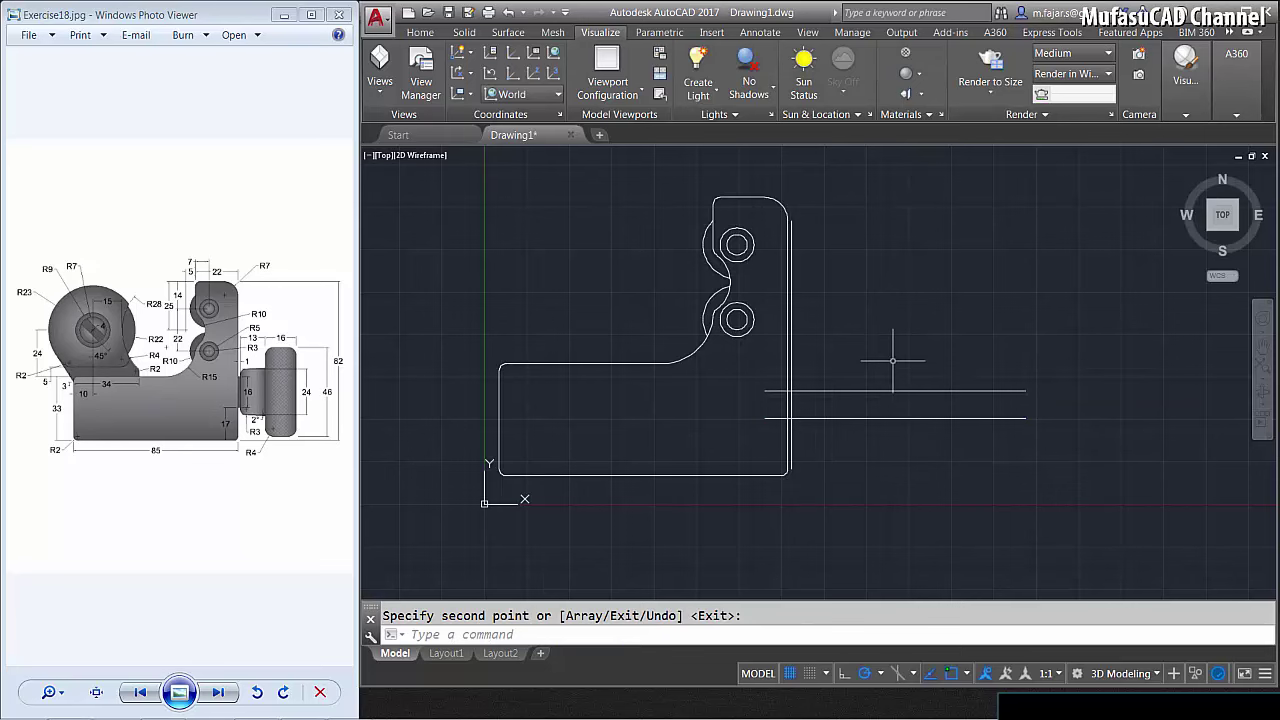
pyautogui.press('Return')
# Trim the horizontal lines at the new edge and remove the short inner vertical segment.
pyautogui.scroll(2, 805, 435)
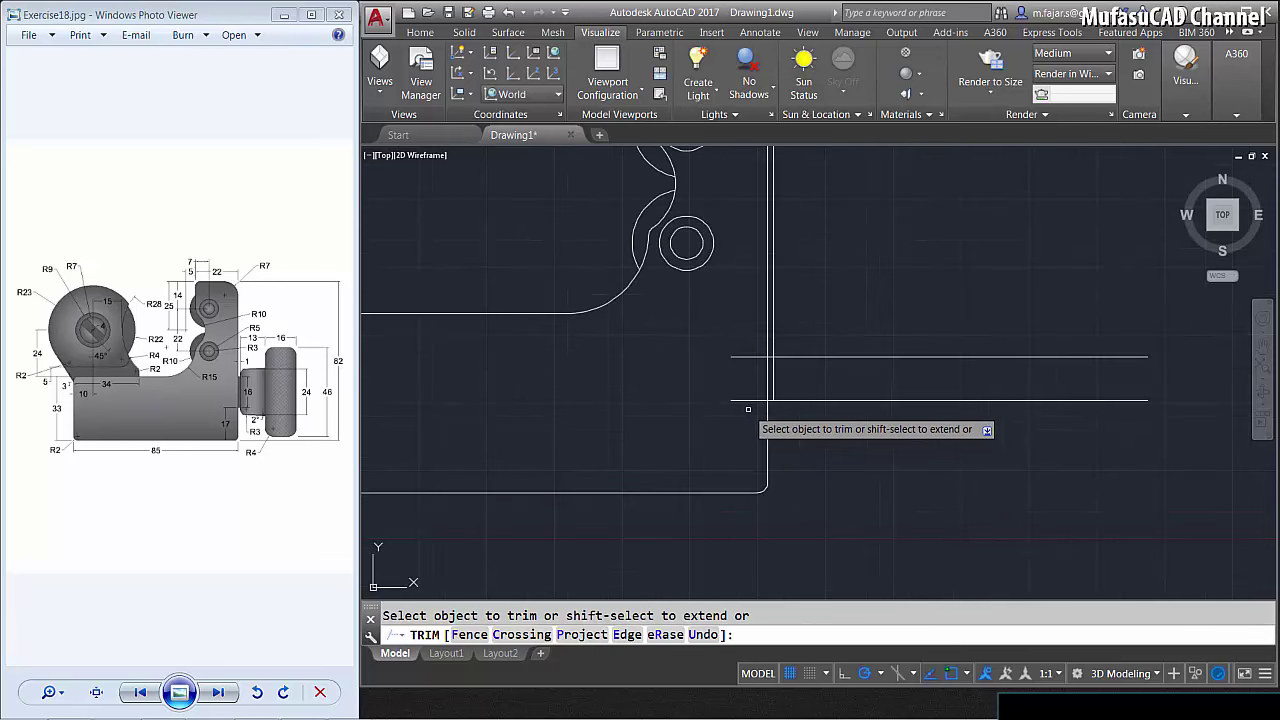
pyautogui.click(748, 410)
pyautogui.click(735, 362)
pyautogui.click(773, 333)
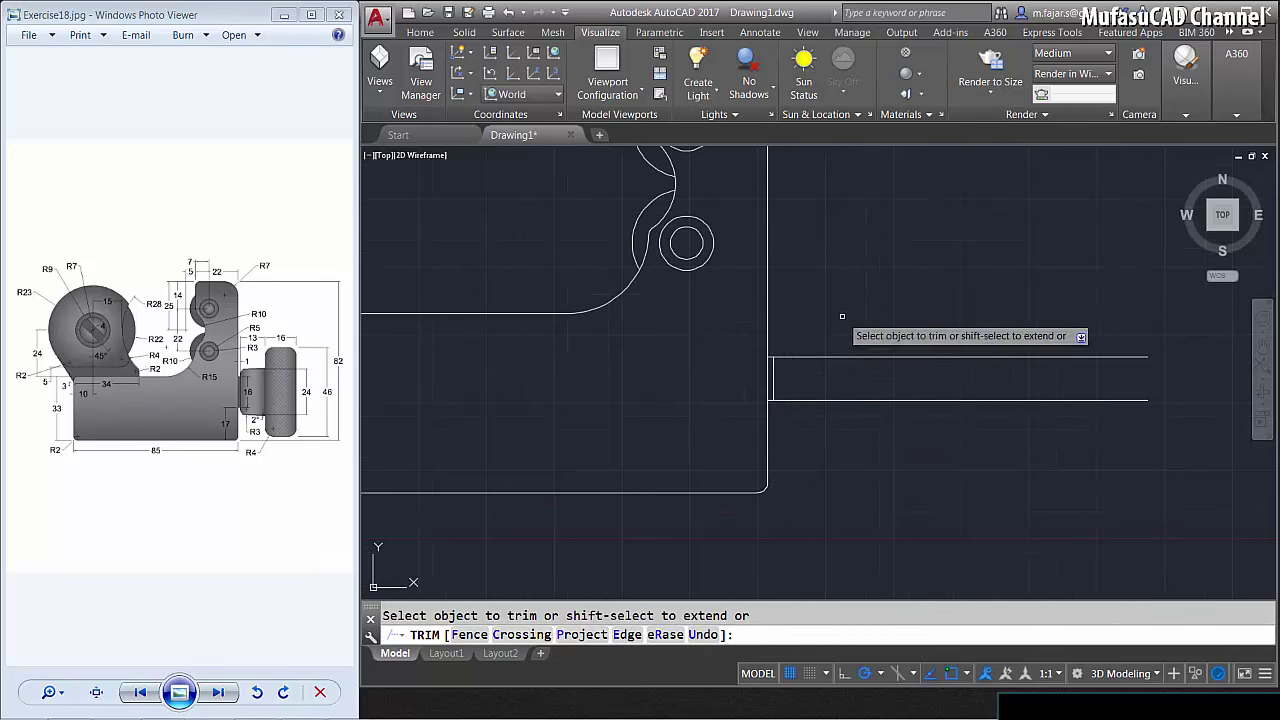
# Draw a 23-unit vertical line downward from the lower horizontal line's end.
pyautogui.write('l')
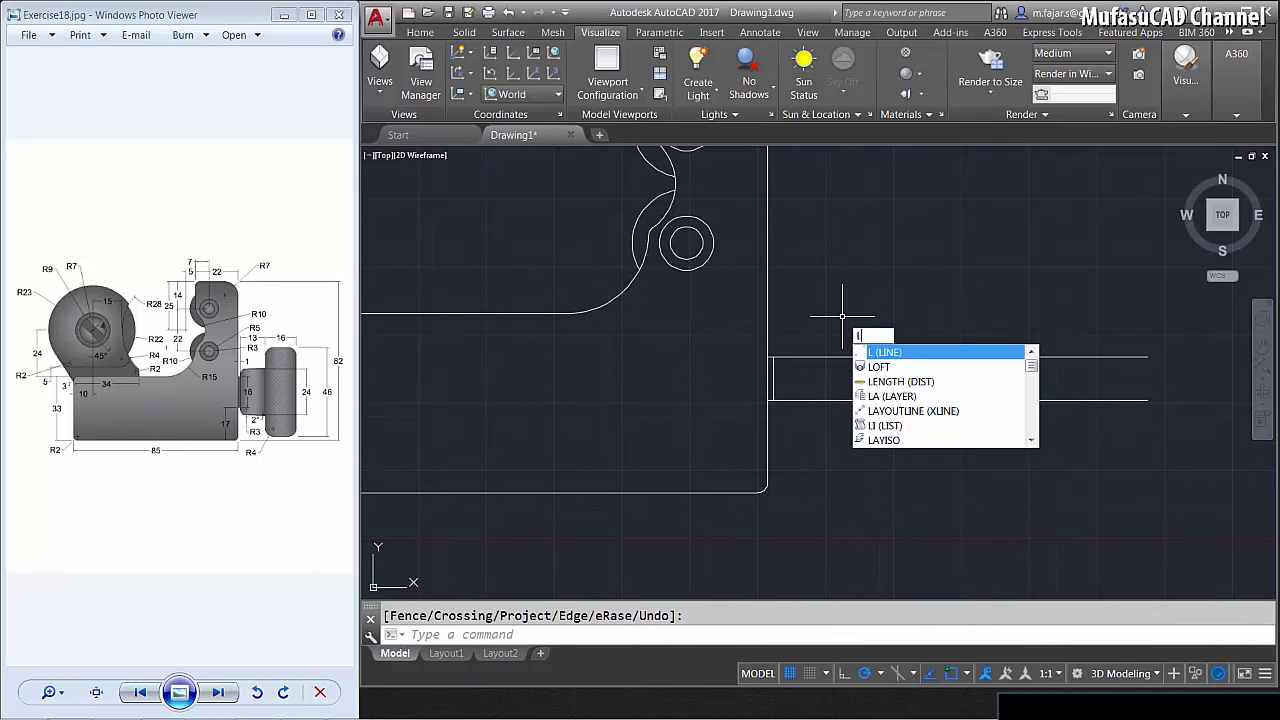
pyautogui.press('Return')
pyautogui.click(772, 357)
pyautogui.write('23')
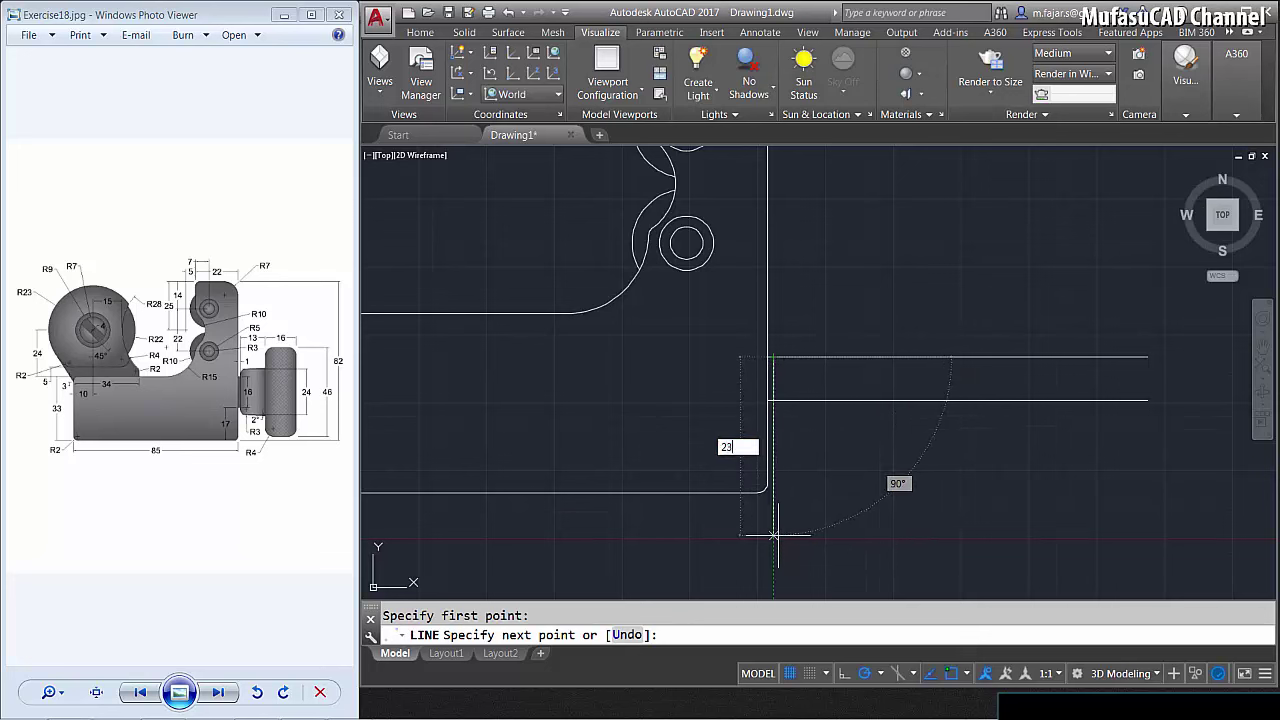
pyautogui.press('Return')
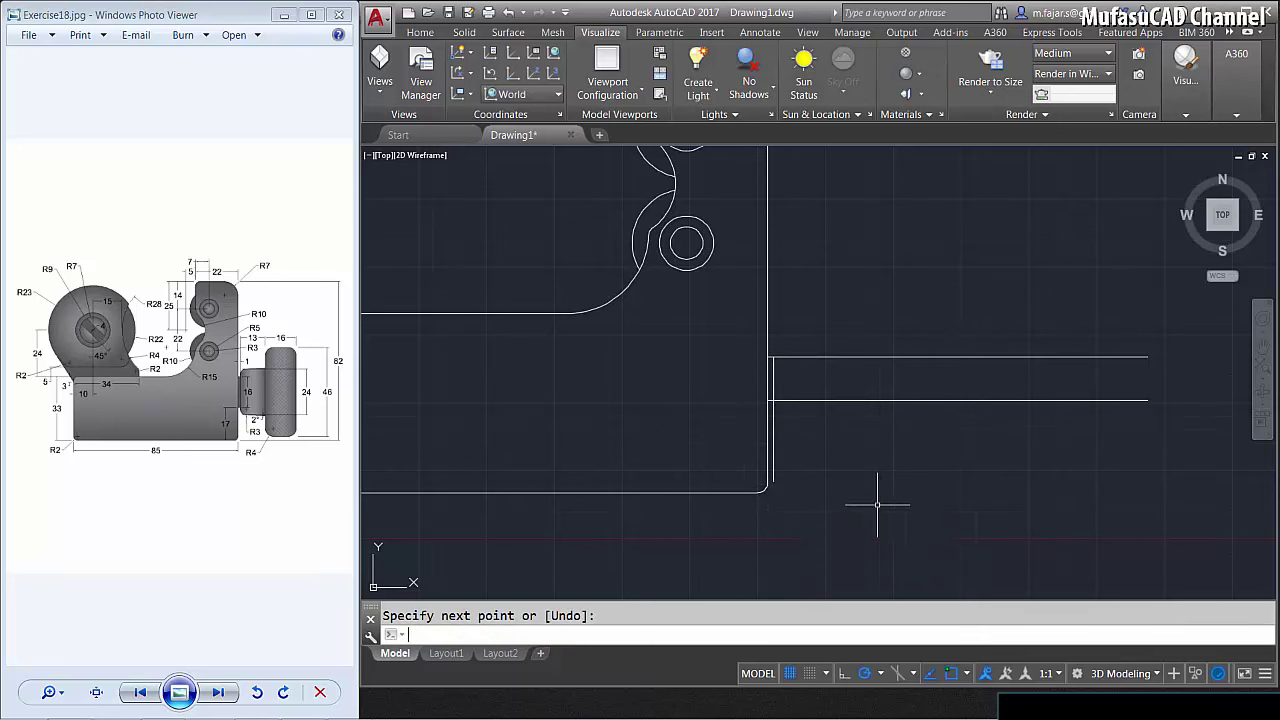
# Move the new vertical line 13 units to the right.
pyautogui.write('m')
pyautogui.press('Return')
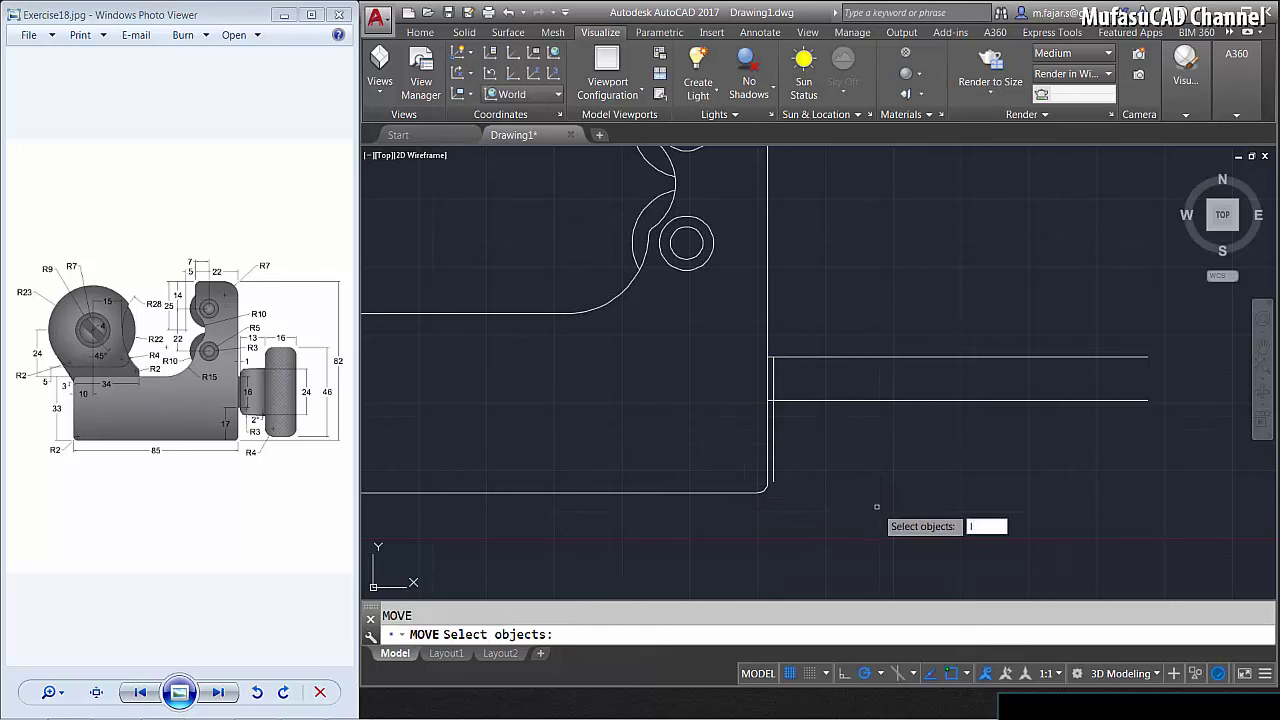
pyautogui.press('Return')
pyautogui.press('Return')
pyautogui.click(825, 502)
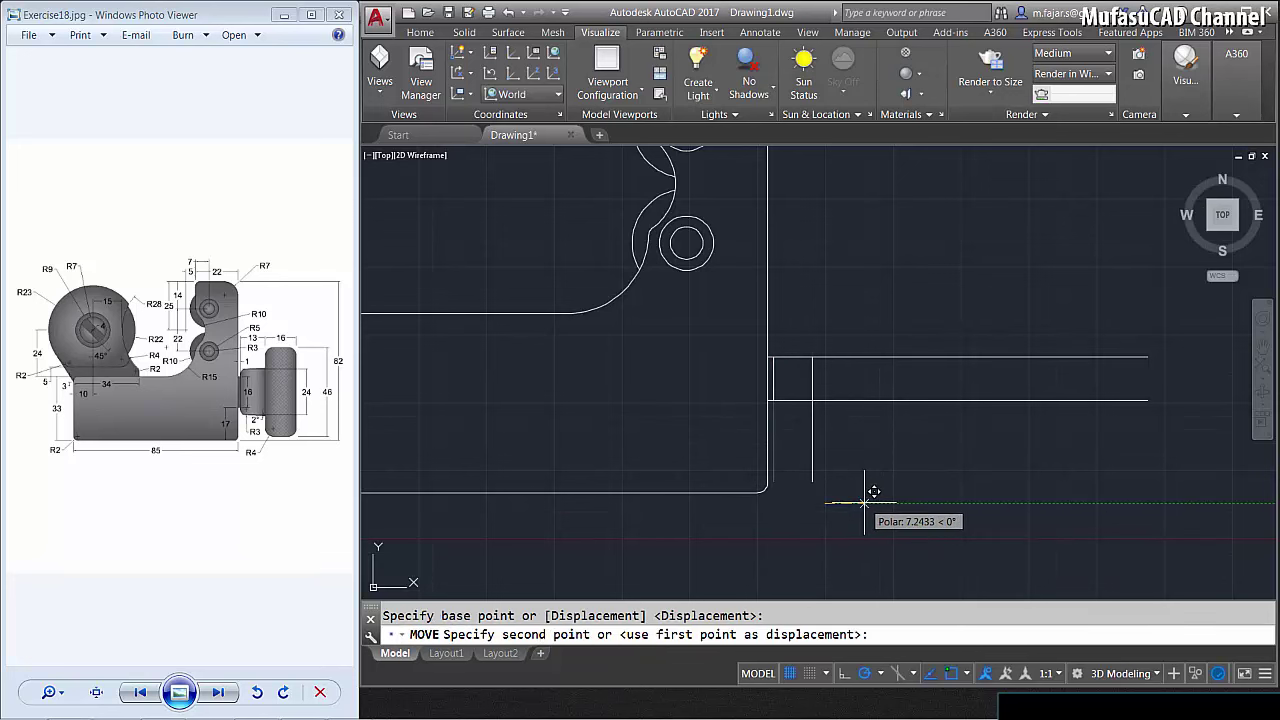
pyautogui.write('13')
pyautogui.press('Return')
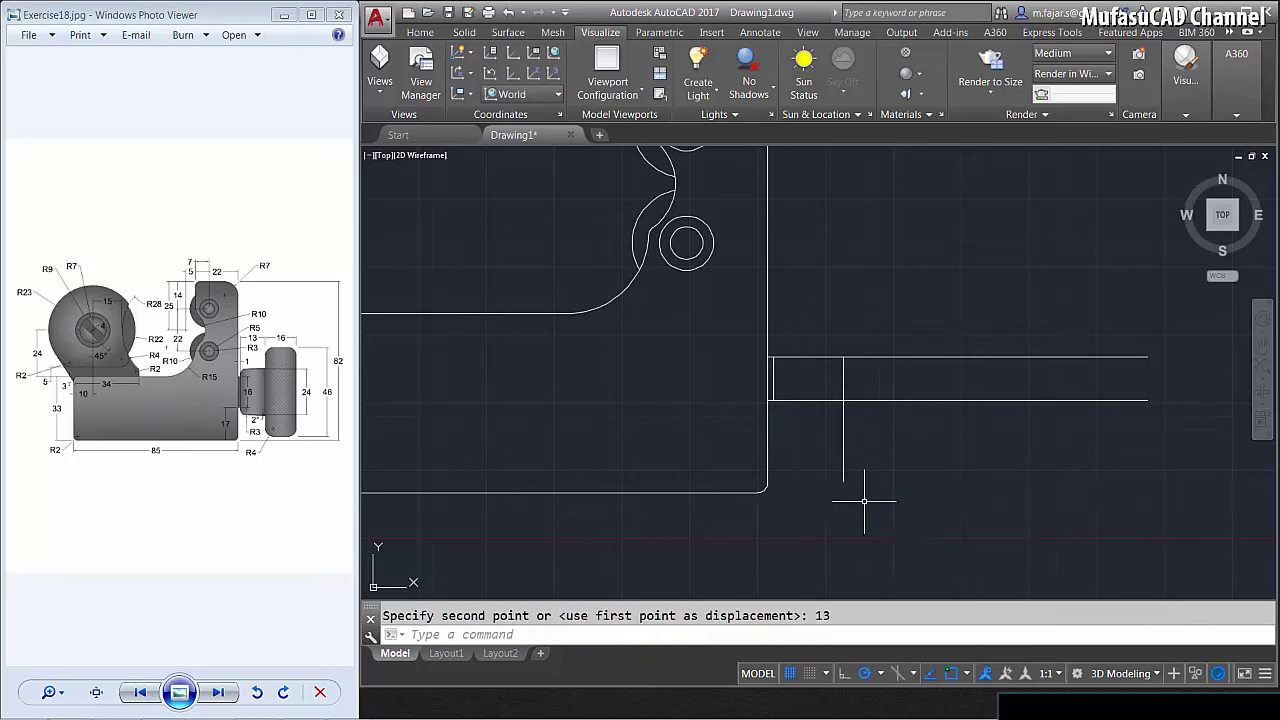
# Copy the vertical line 16 units to the right.
pyautogui.write('co')
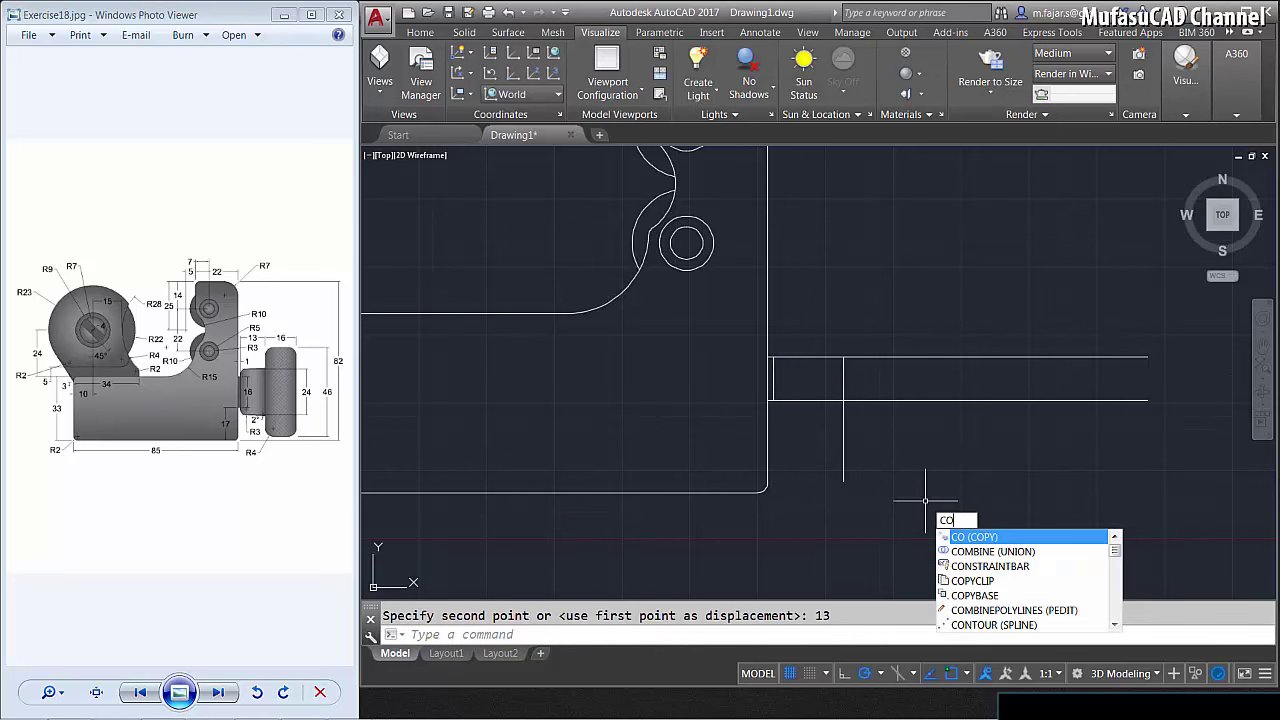
pyautogui.press('Return')
pyautogui.click(880, 455)
pyautogui.click(836, 493)
pyautogui.press('Return')
pyautogui.click(851, 522)
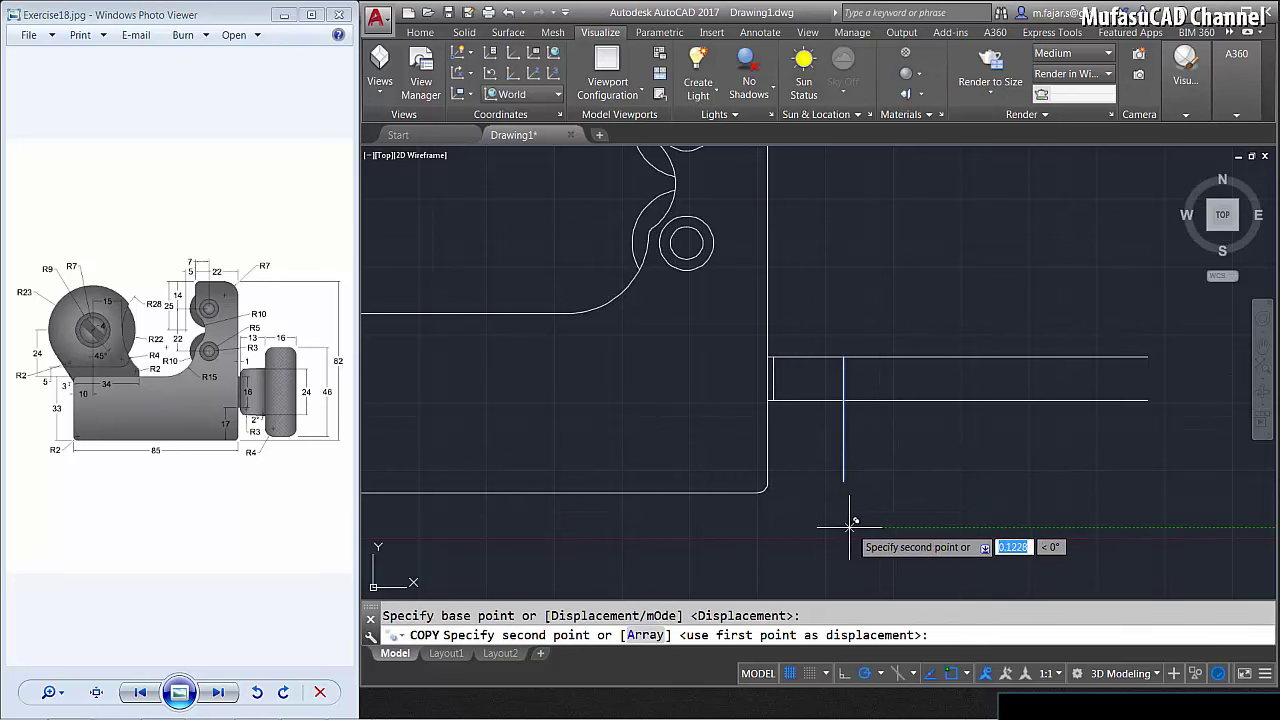
pyautogui.write('16')
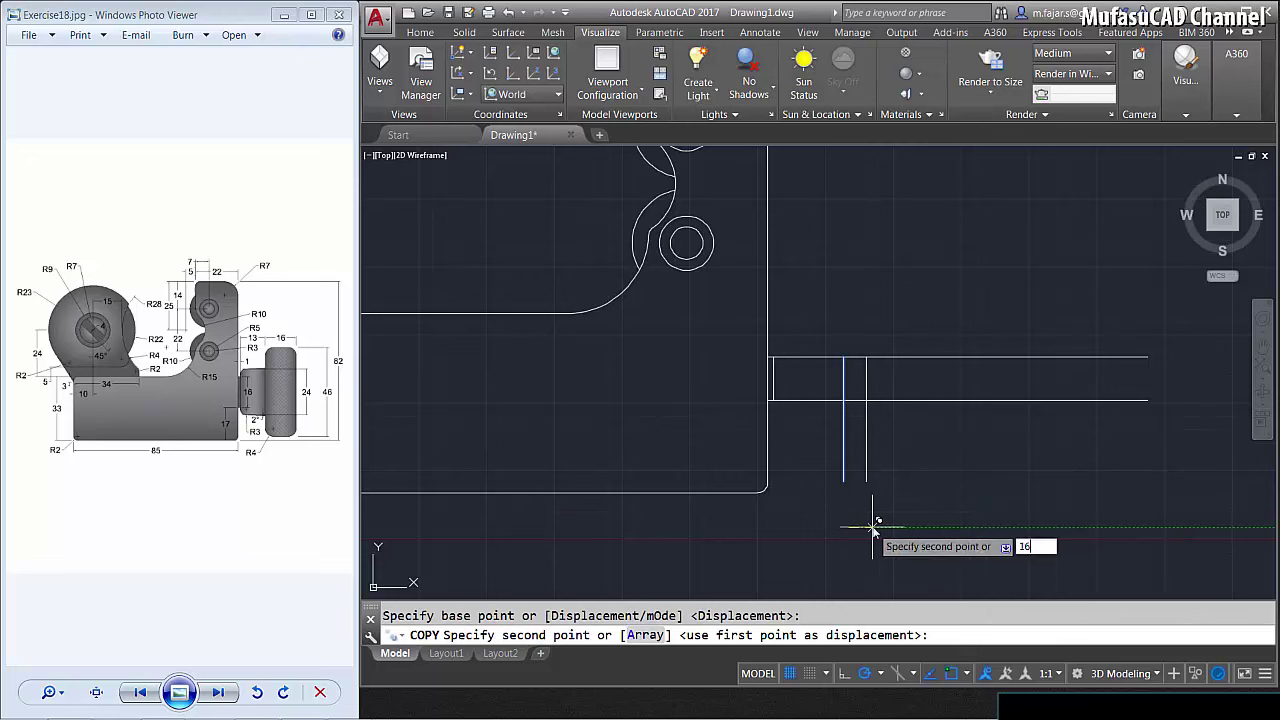
pyautogui.press('Return')
pyautogui.press('Return')
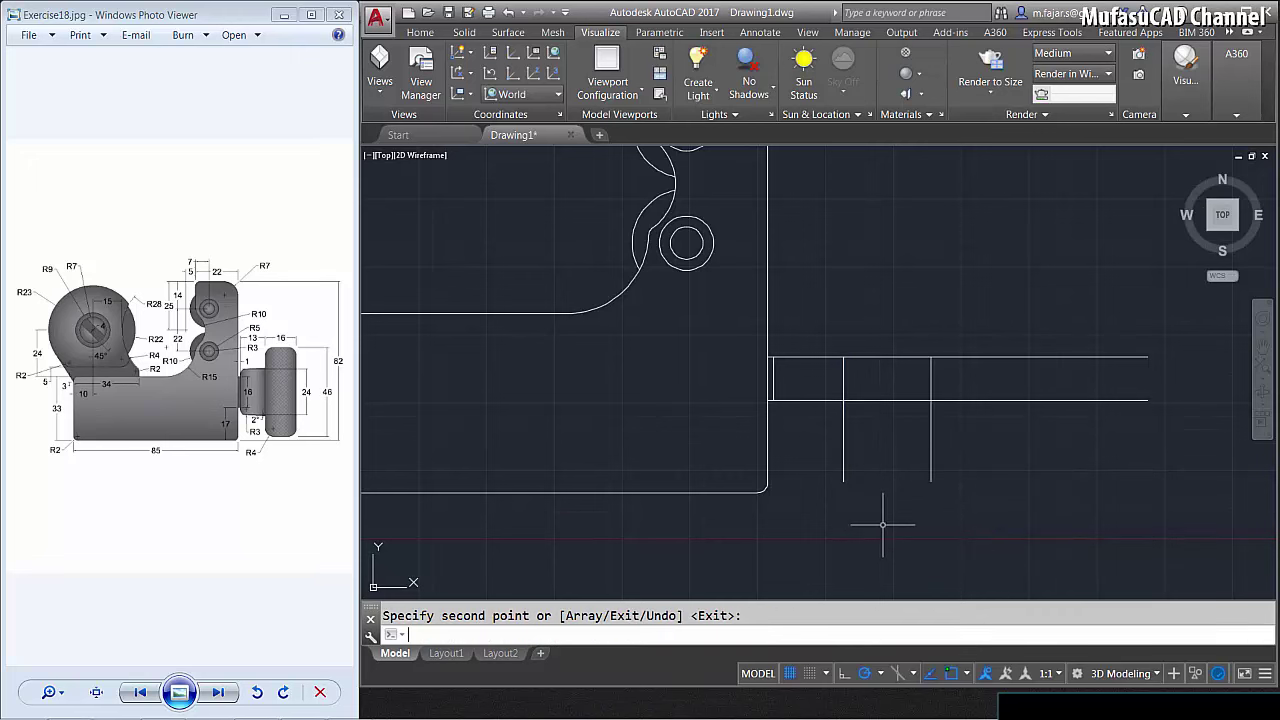
pyautogui.write('L')
pyautogui.press('Return')
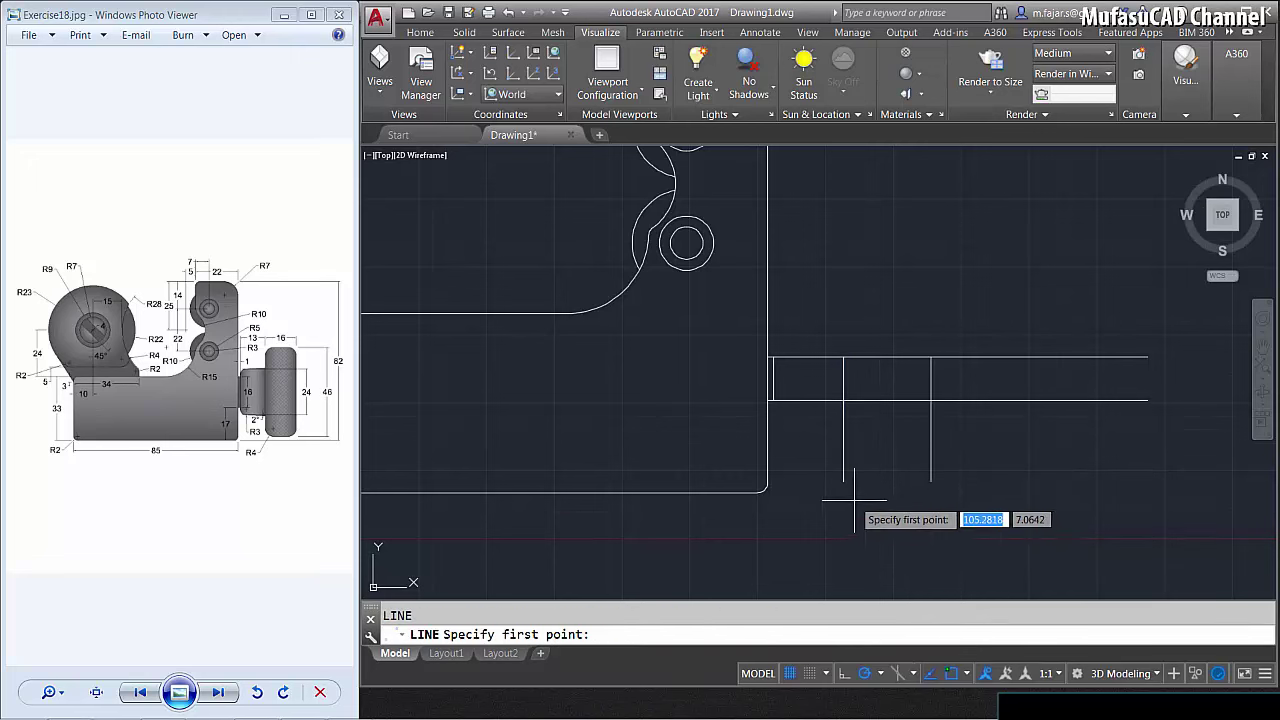
# Close the rectangle with a bottom line from the left vertical line's end.
pyautogui.click(843, 484)
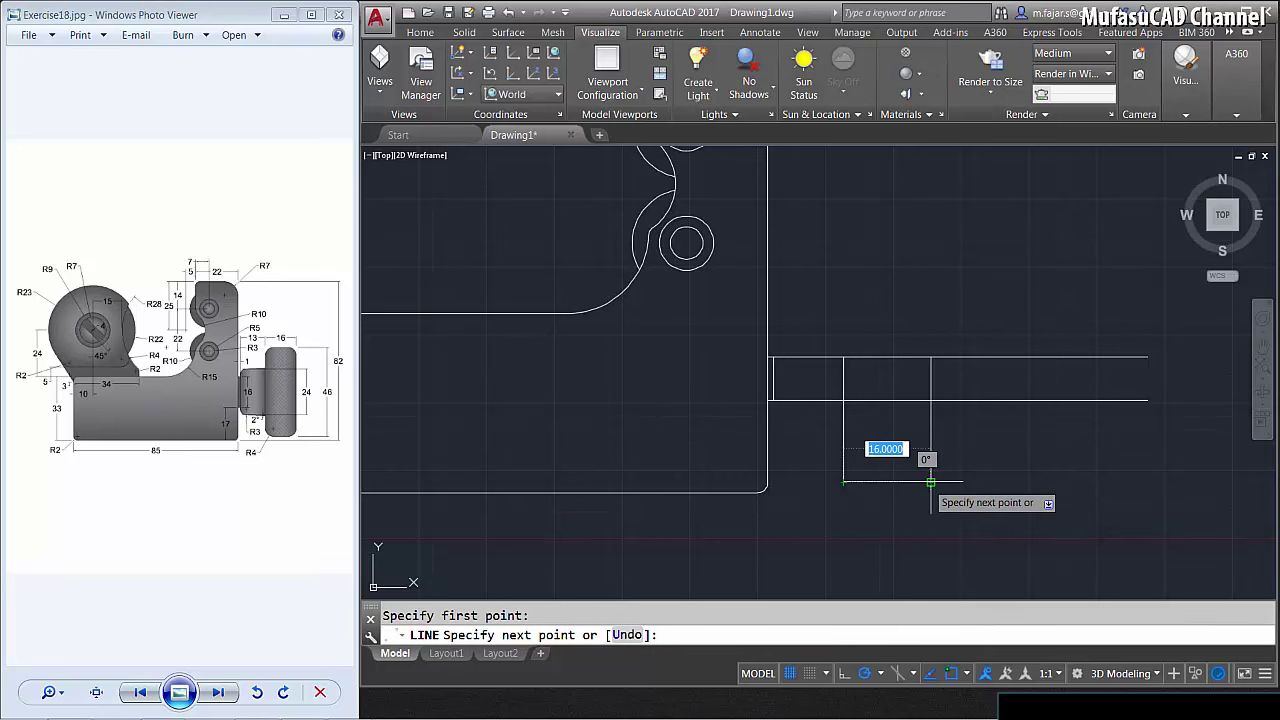
pyautogui.click(931, 481)
pyautogui.press('Return')
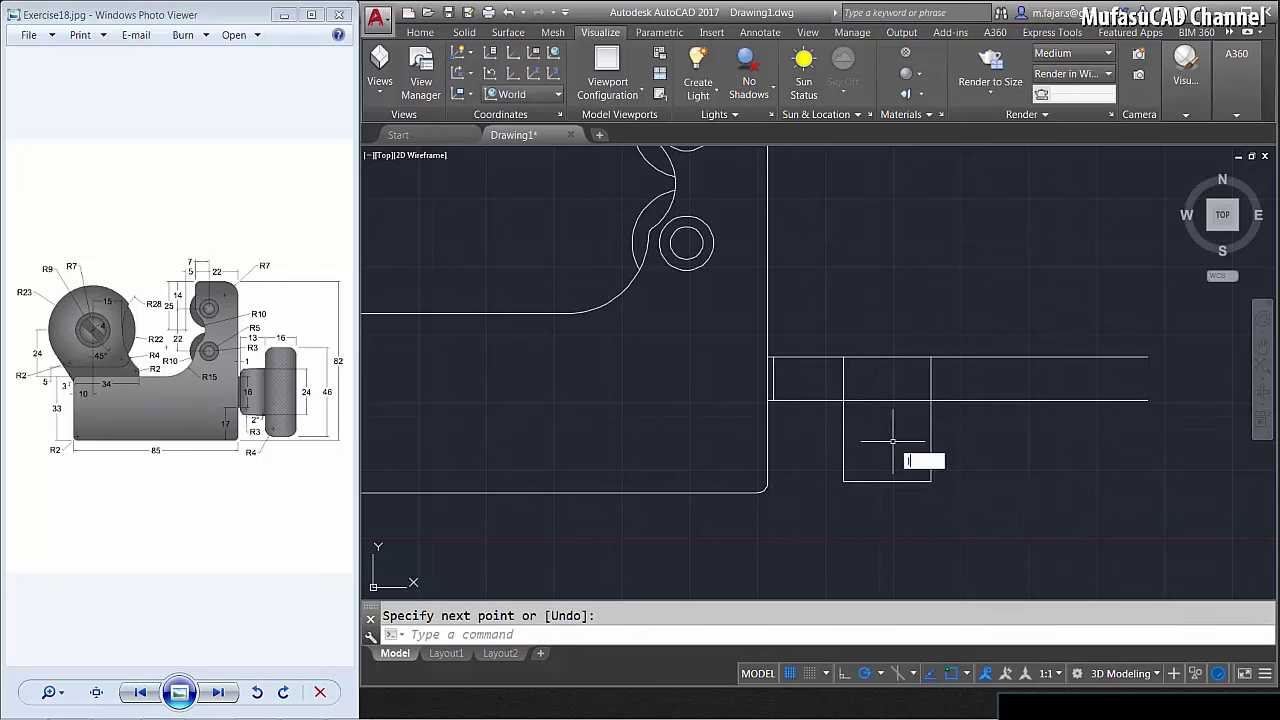
pyautogui.write('L')
# Draw a line 4 units down the left vertical edge, then horizontally across to the right.
pyautogui.press('Return')
pyautogui.click(772, 401)
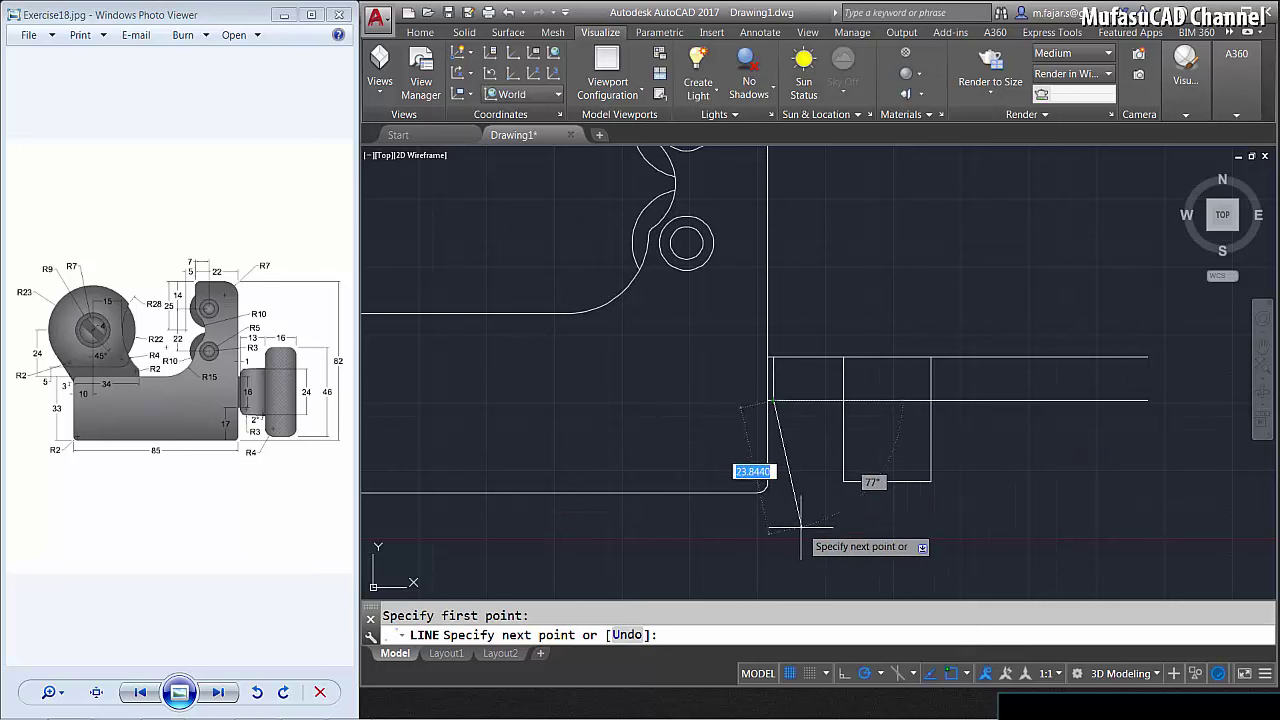
pyautogui.press('Return')
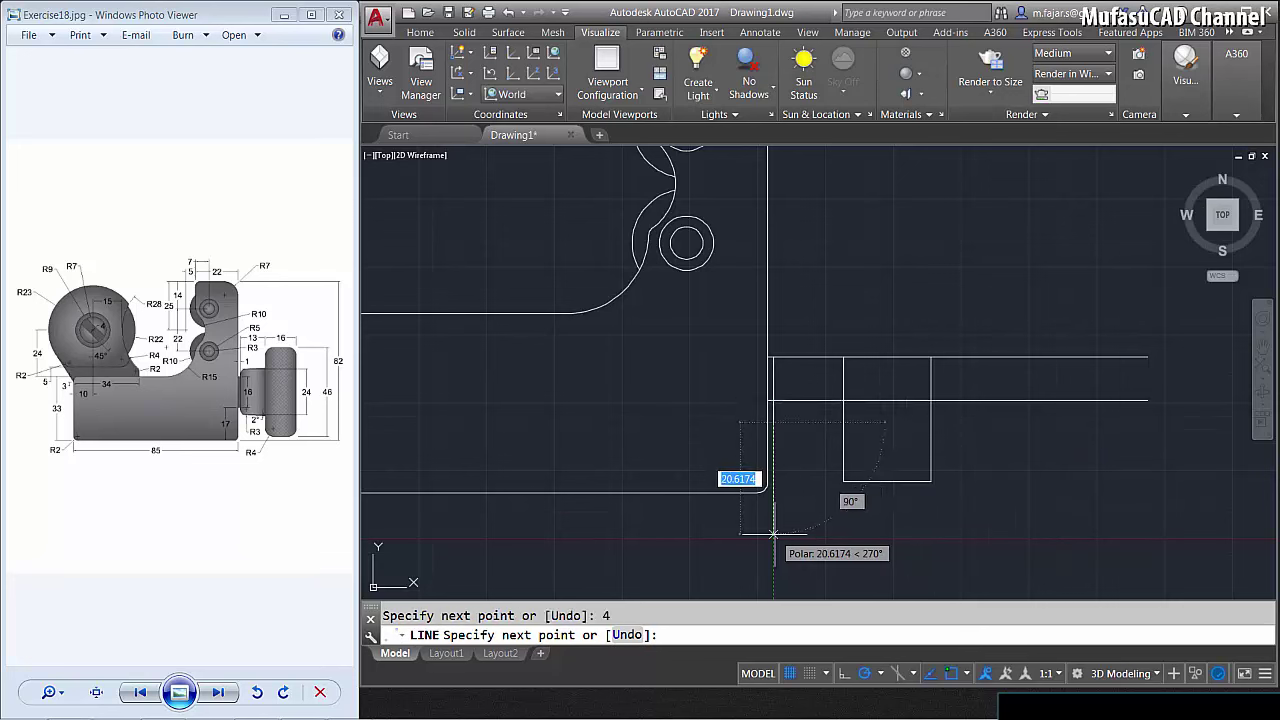
pyautogui.click(890, 421)
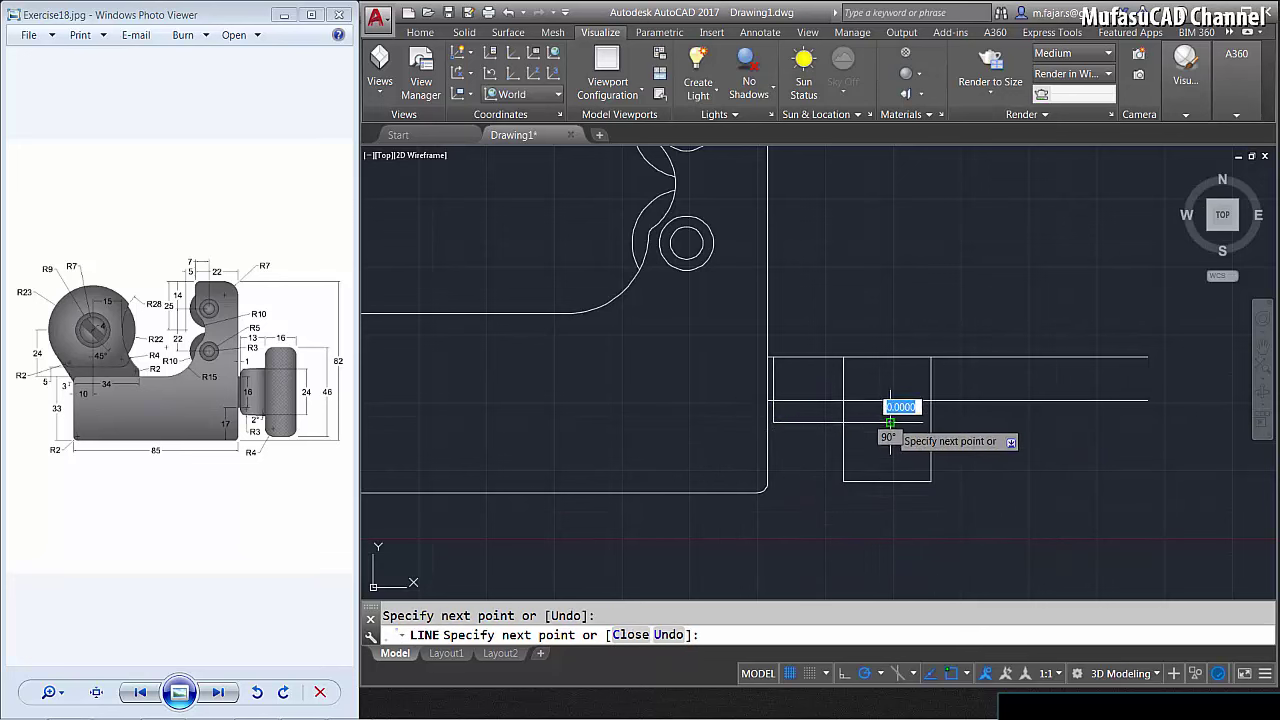
pyautogui.press('Return')
pyautogui.write('ro')
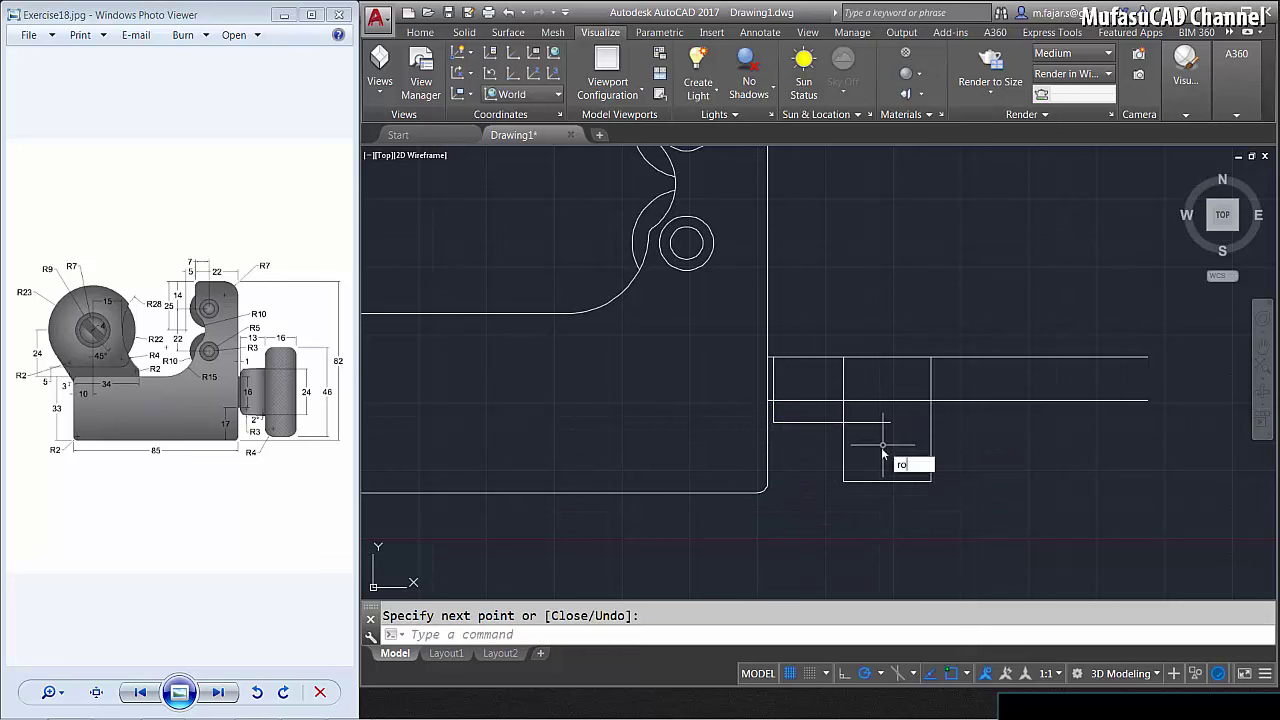
# Rotate the new horizontal line -2 degrees about its left end.
pyautogui.press('Return')
pyautogui.click(811, 447)
pyautogui.click(803, 414)
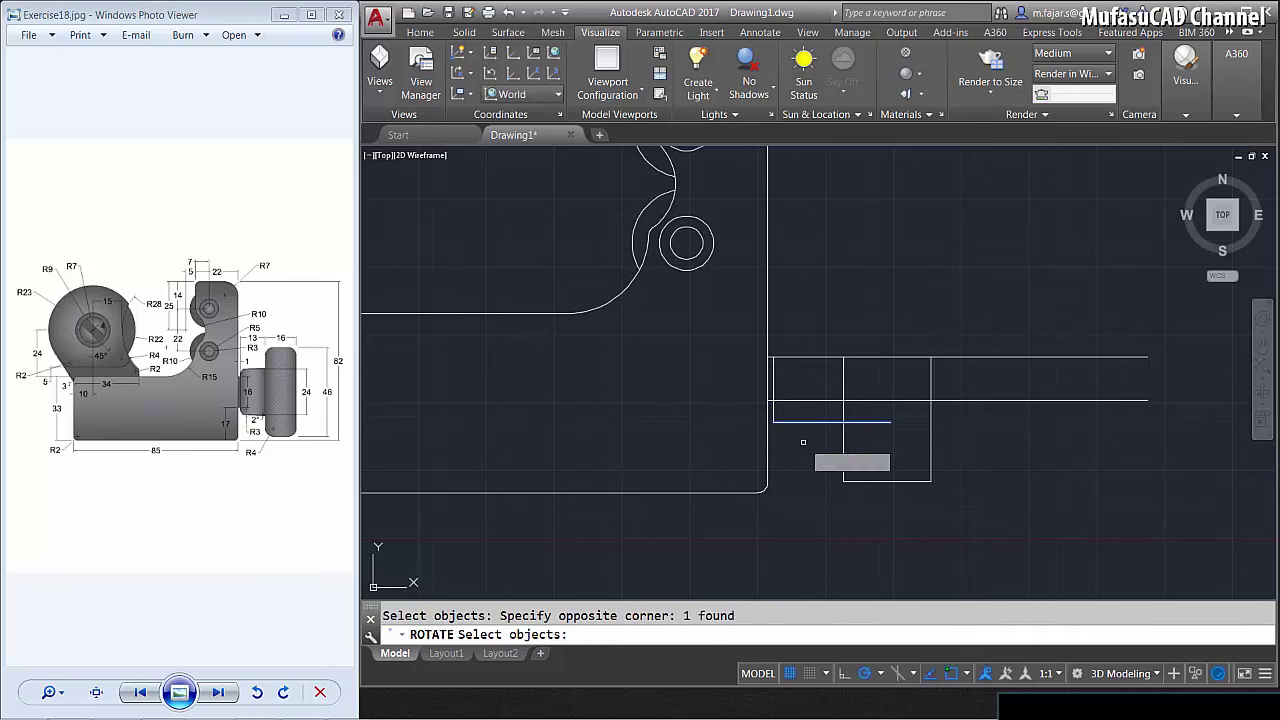
pyautogui.press('Return')
pyautogui.click(772, 421)
pyautogui.write('-2')
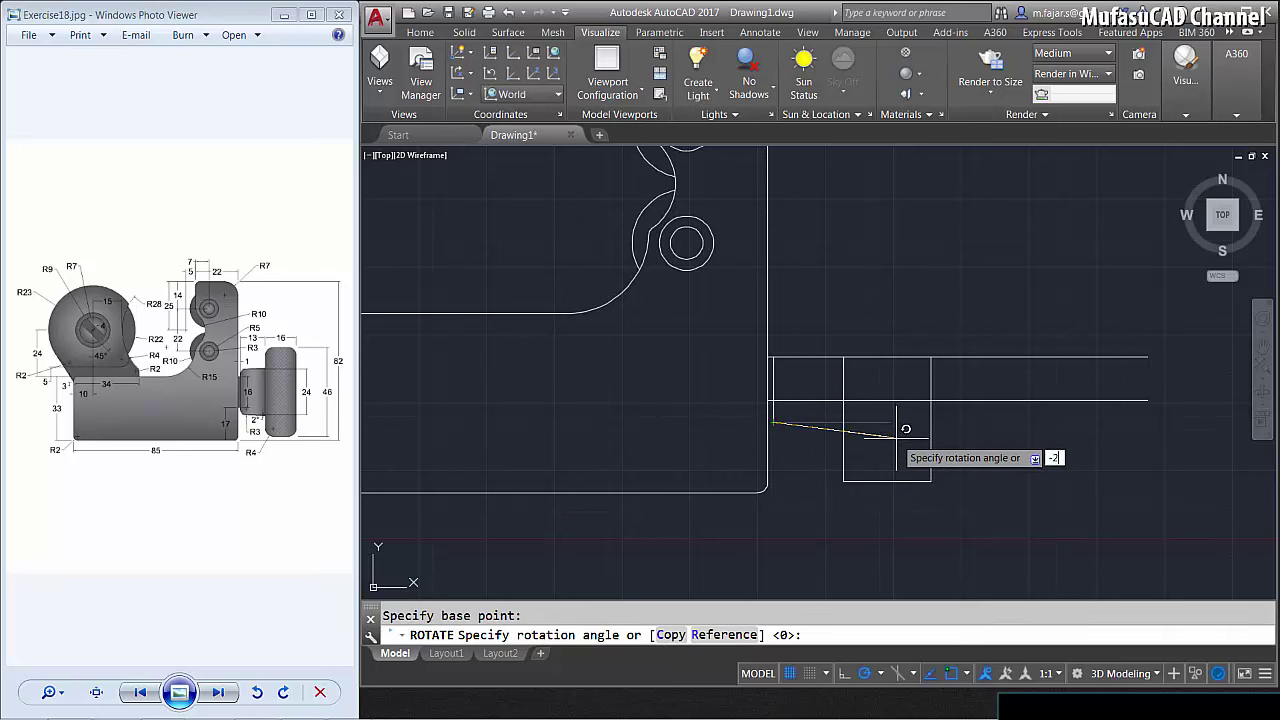
pyautogui.press('Return')
pyautogui.write('TR')
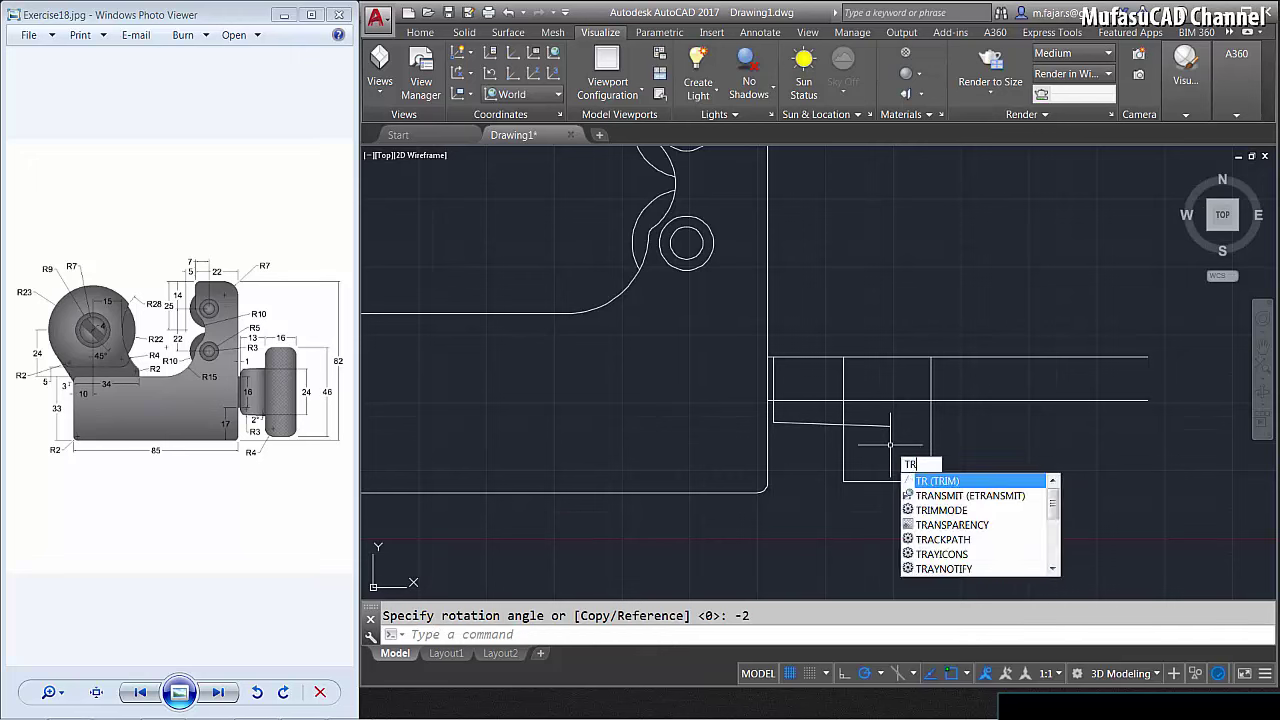
# Trim the rotated line's overhanging pieces at the rectangle, then select the long horizontal line.
pyautogui.press('Return')
pyautogui.click(884, 442)
pyautogui.click(884, 443)
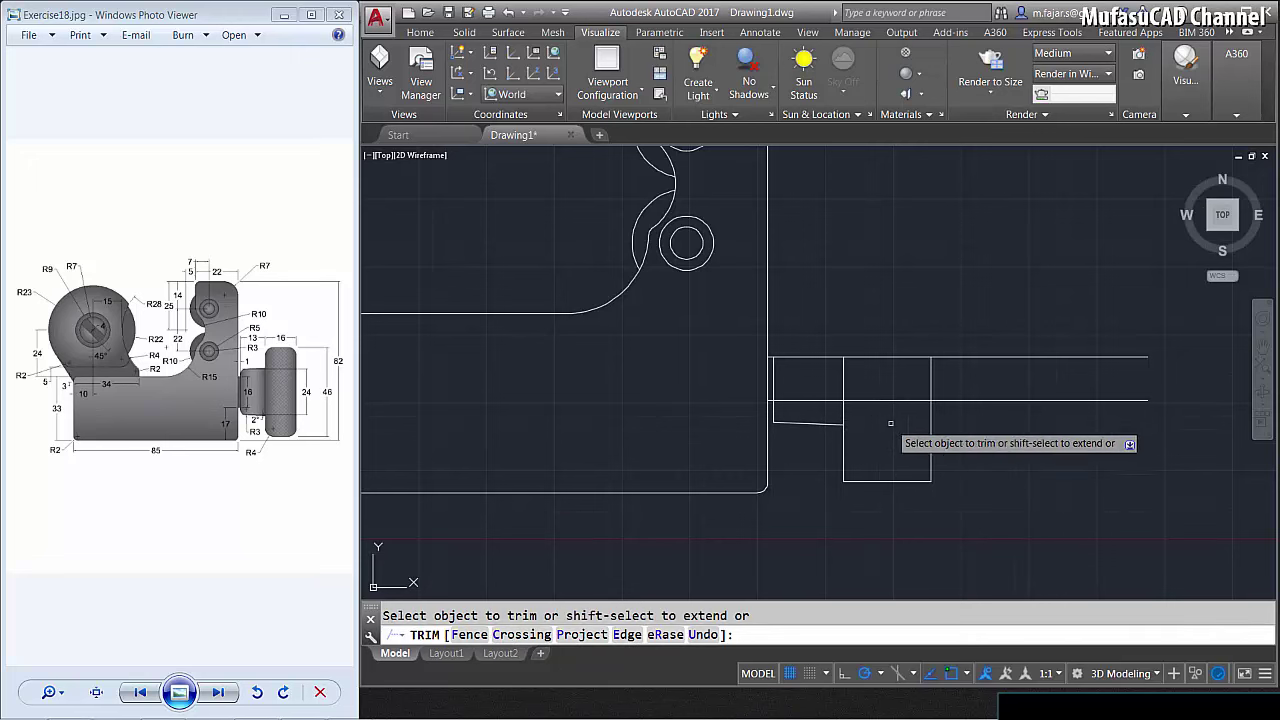
pyautogui.click(1025, 405)
pyautogui.click(932, 425)
pyautogui.click(889, 426)
pyautogui.click(885, 424)
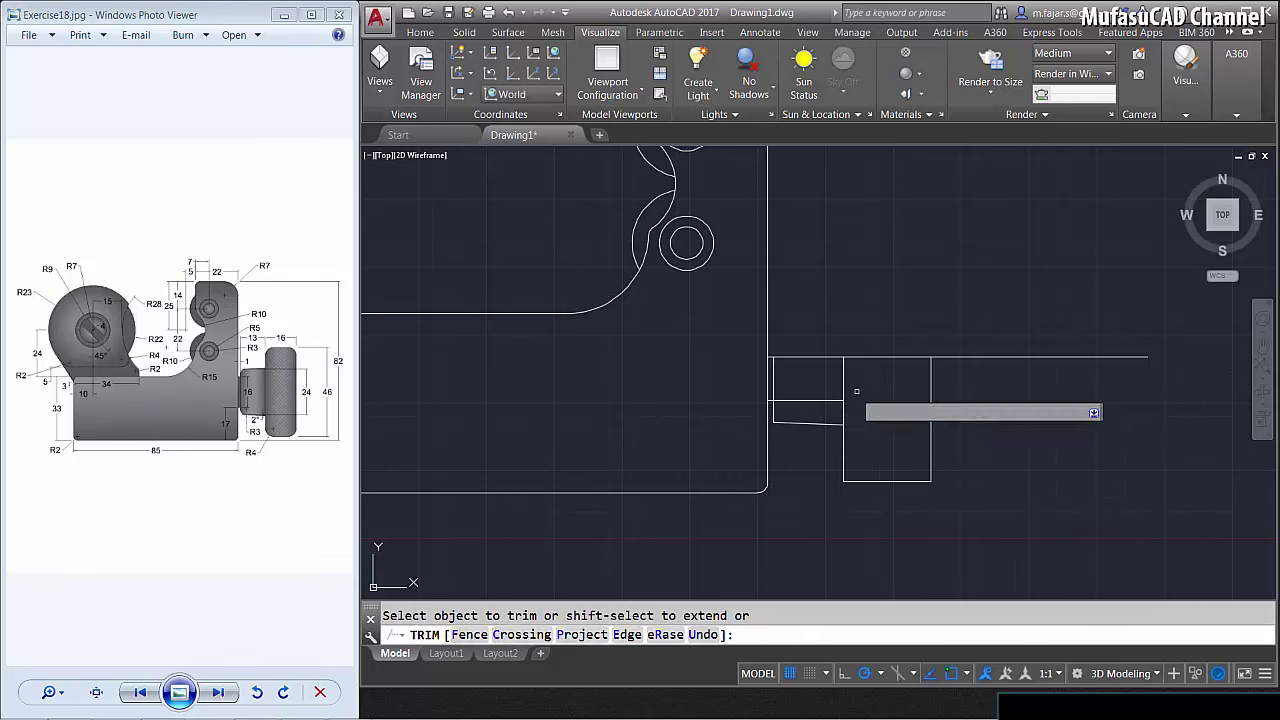
pyautogui.click(824, 386)
pyautogui.click(814, 405)
pyautogui.press('Return')
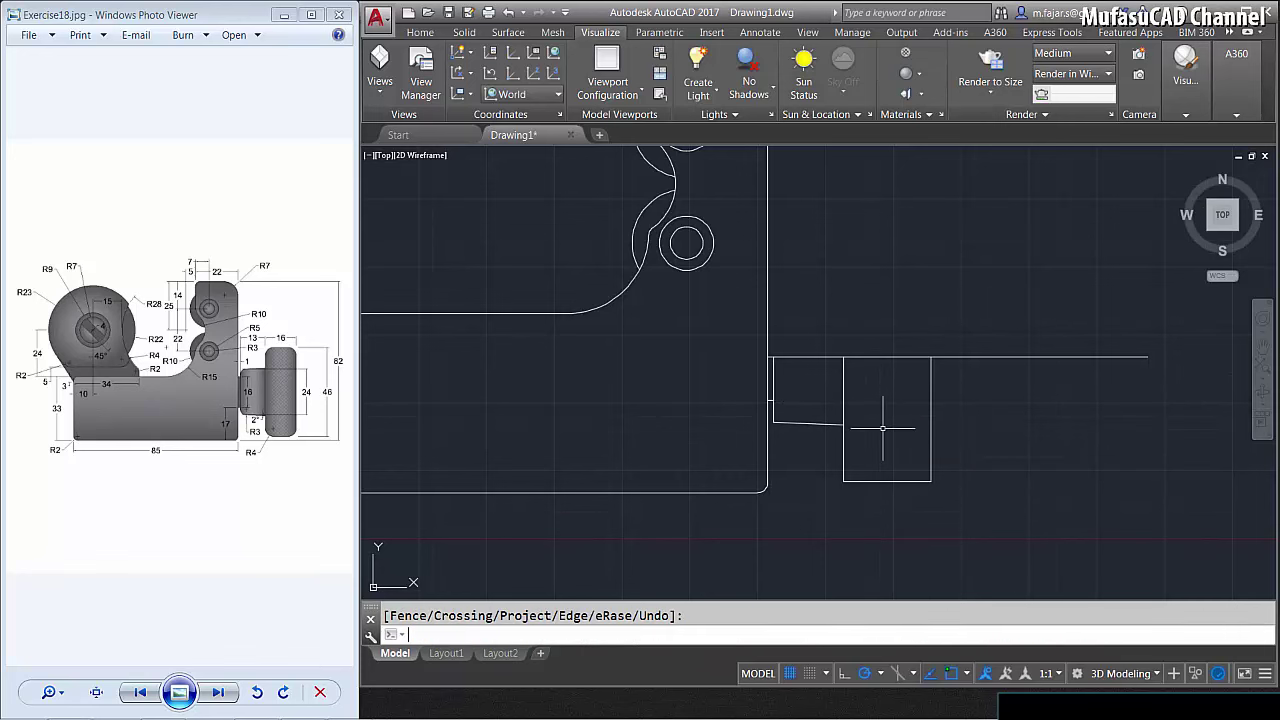
pyautogui.click(1049, 393)
pyautogui.click(1021, 335)
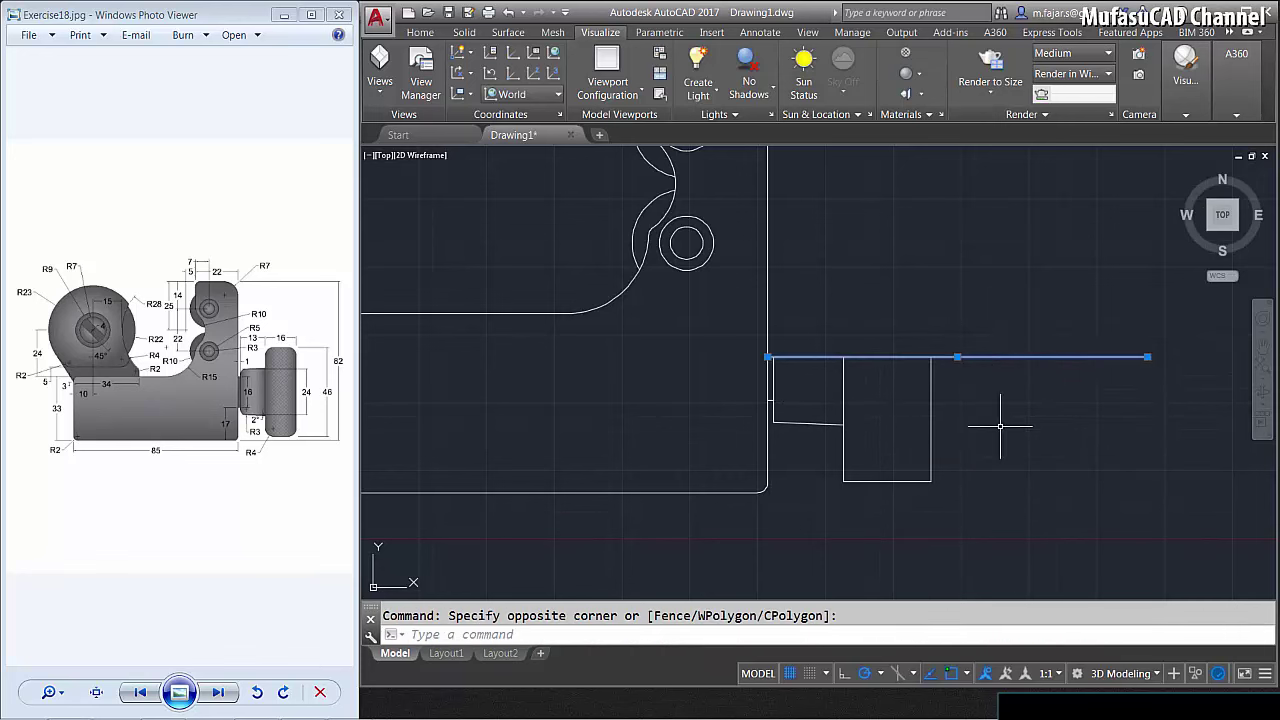
# Delete the selected long horizontal line.
pyautogui.press('Delete')
pyautogui.scroll(1, 891, 409)
pyautogui.scroll(3, 885, 401)
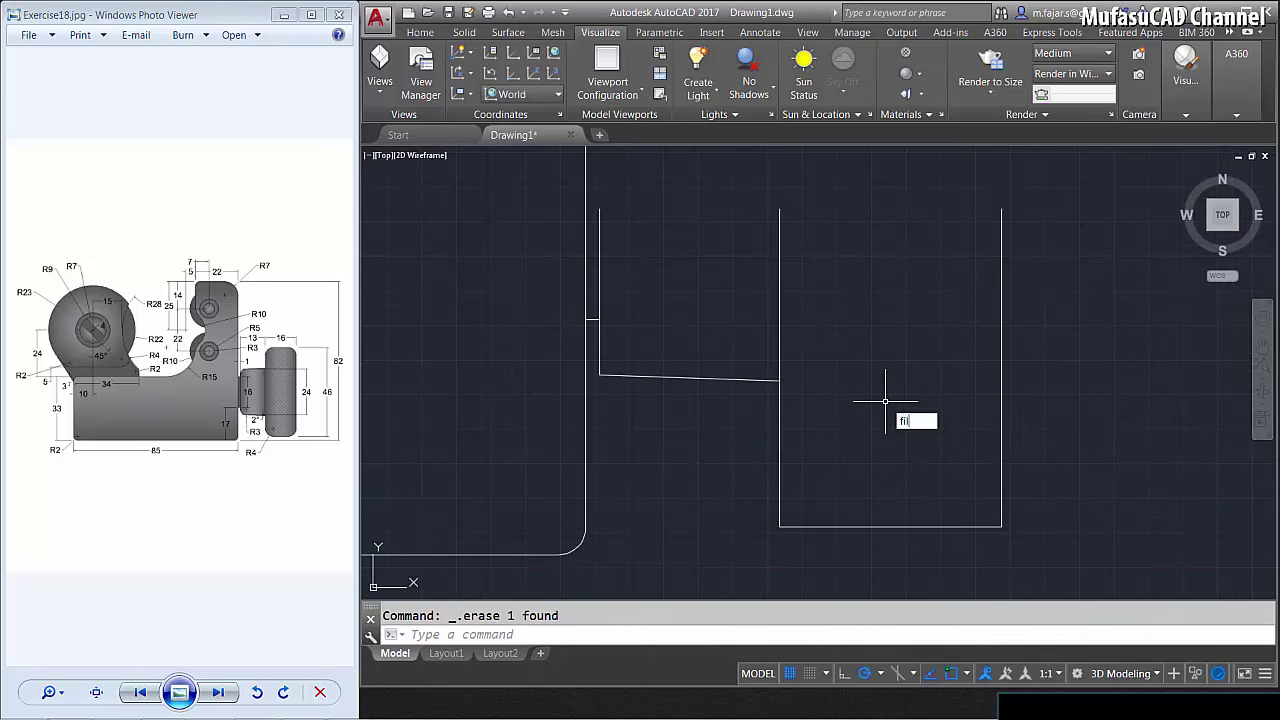
# Fillet the corner between the vertical line and the angled line at radius 3.
pyautogui.press('Return')
pyautogui.write('r')
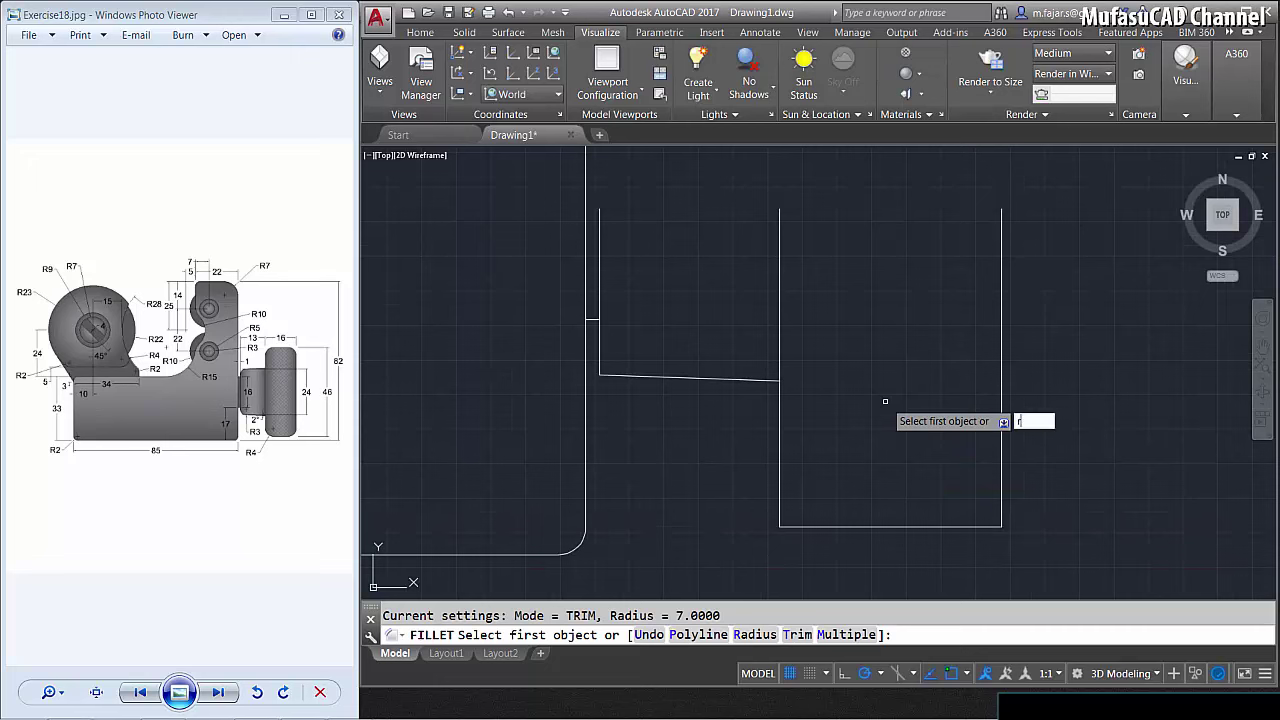
pyautogui.press('Return')
pyautogui.press('Return')
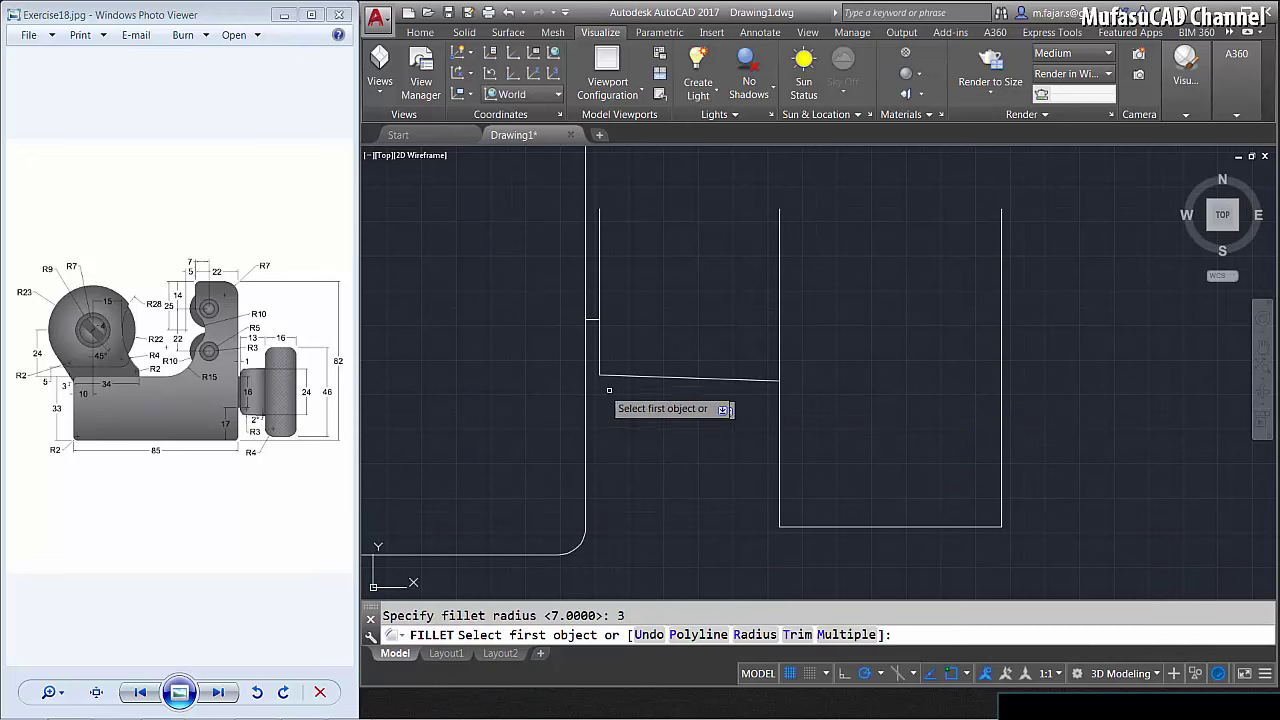
pyautogui.click(600, 353)
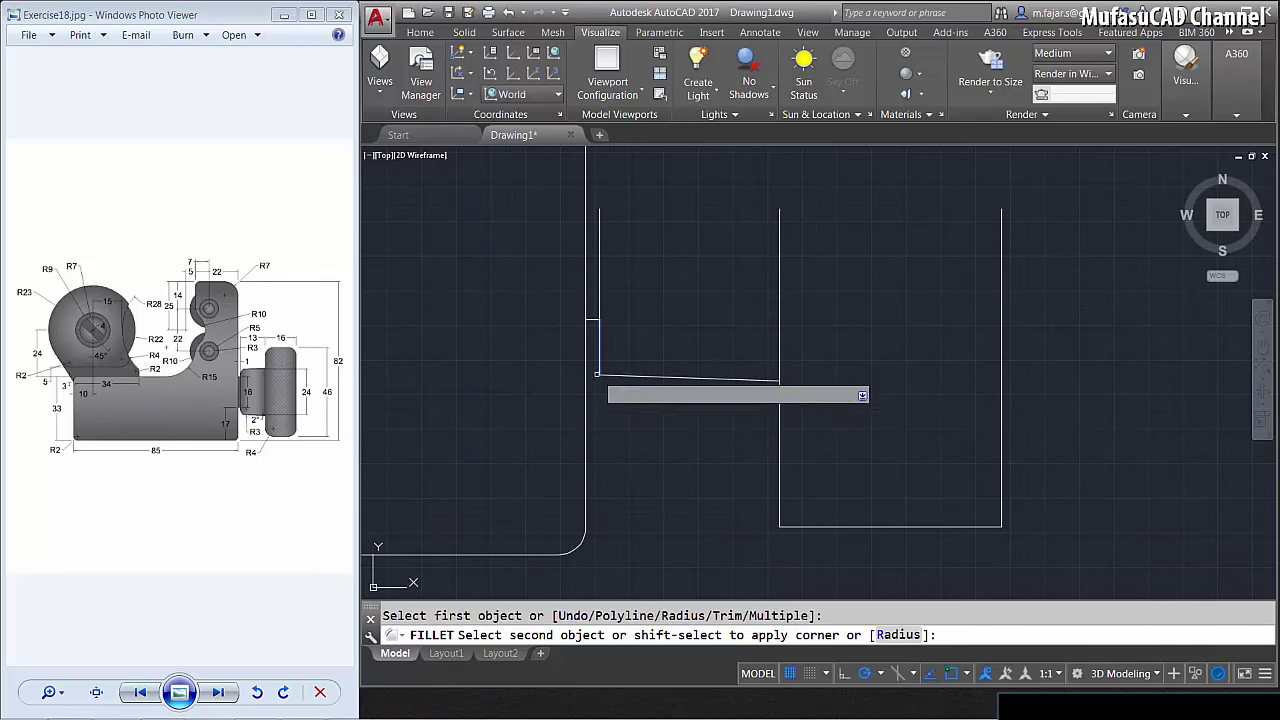
pyautogui.click(680, 377)
# Fillet the rectangle's bottom-left and bottom-right corners at radius 4.
pyautogui.press('Return')
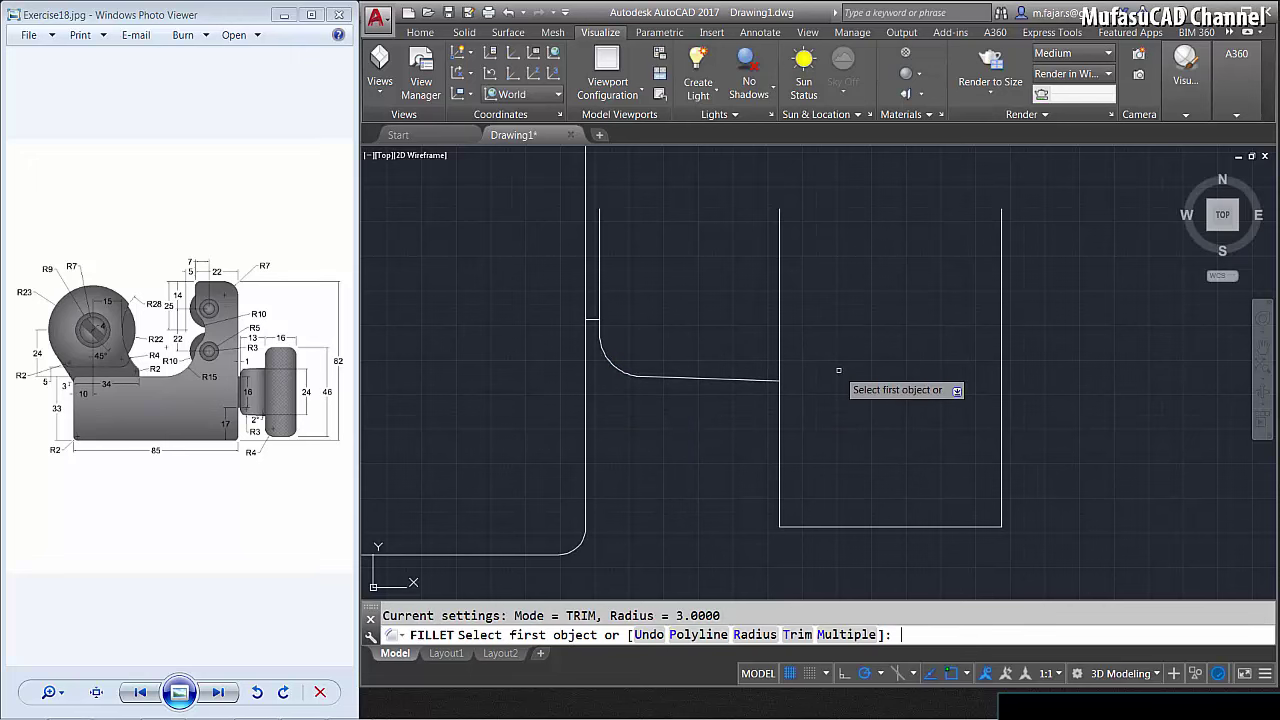
pyautogui.write('r')
pyautogui.press('Return')
pyautogui.write('4')
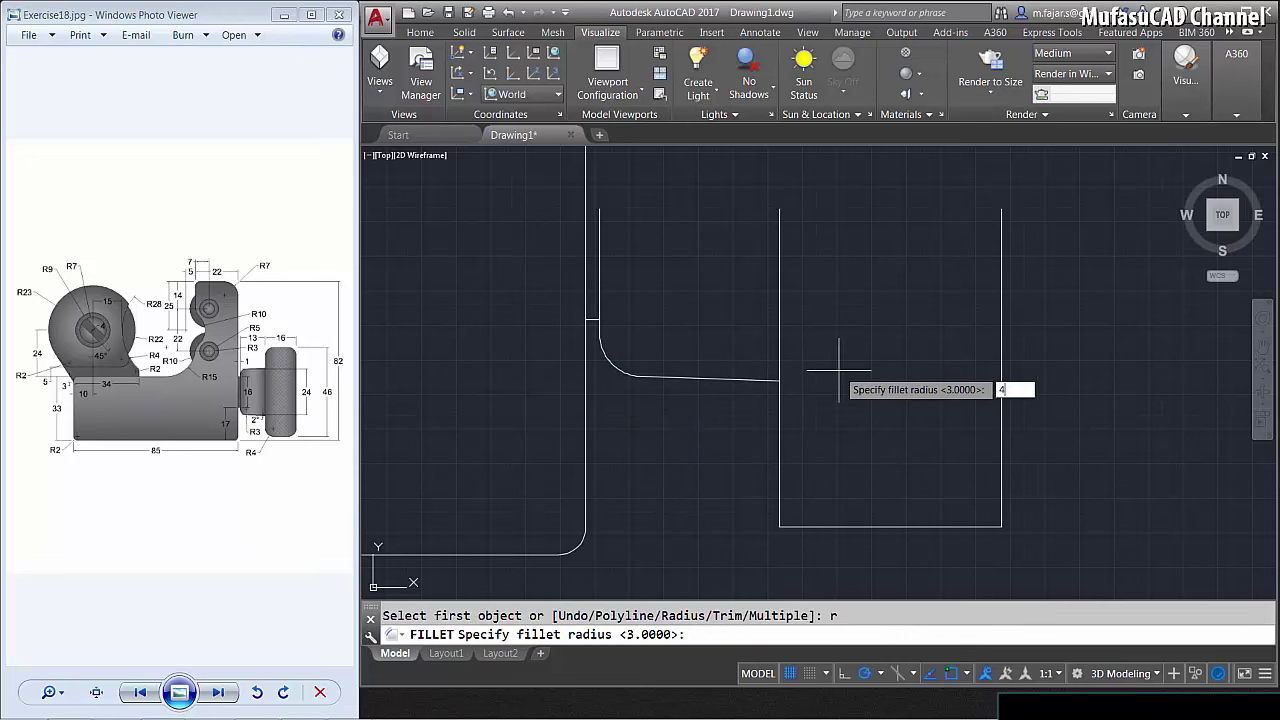
pyautogui.press('Return')
pyautogui.click(780, 500)
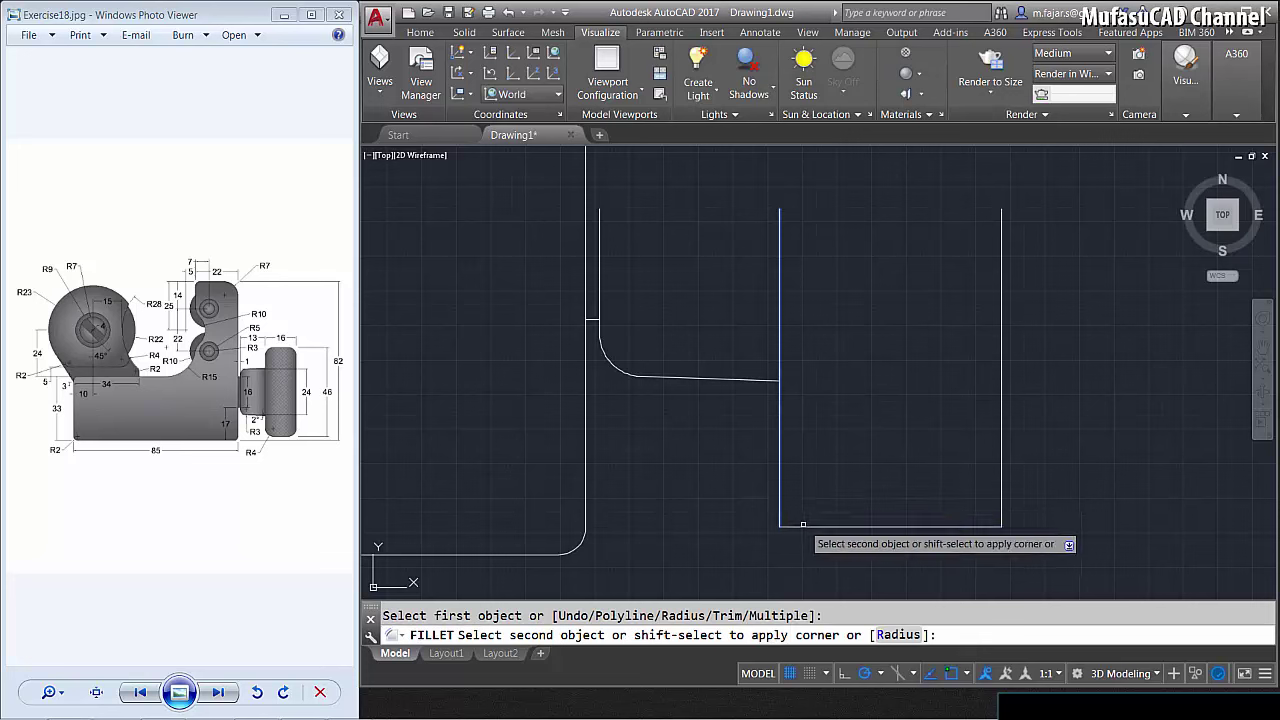
pyautogui.click(808, 526)
pyautogui.press('Return')
pyautogui.click(955, 526)
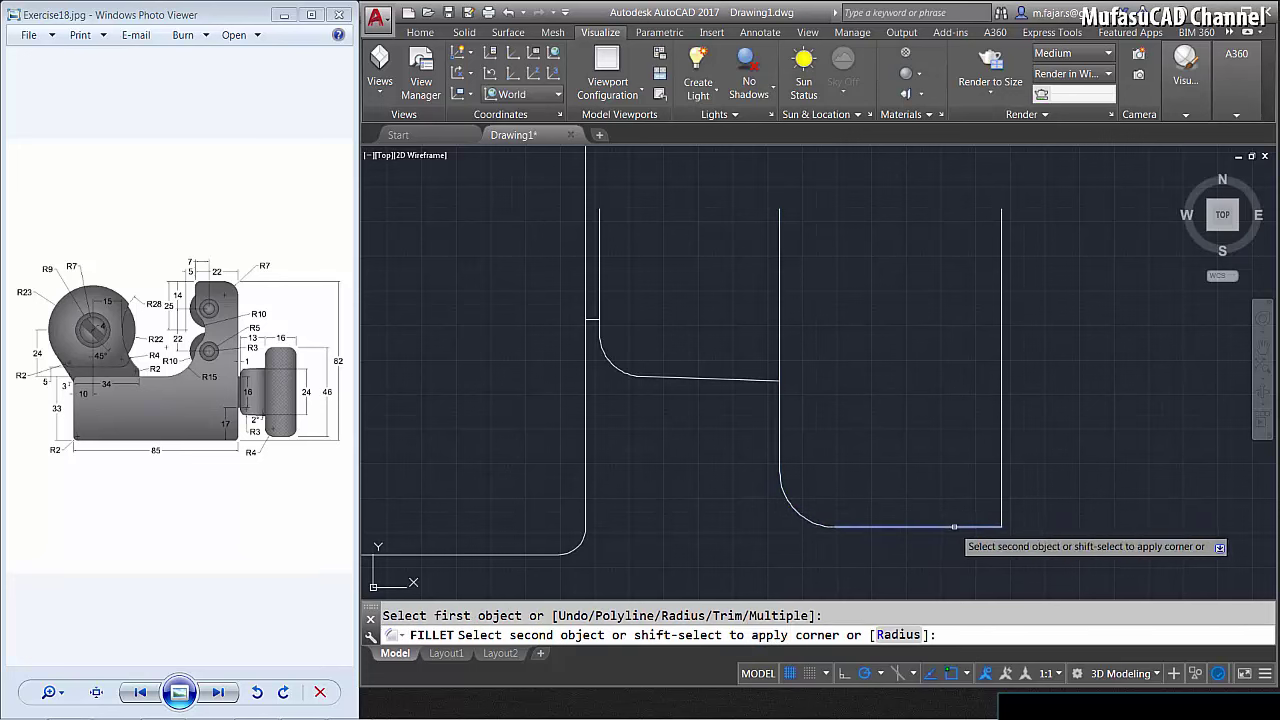
pyautogui.click(999, 496)
pyautogui.press('Escape')
pyautogui.write('mi')
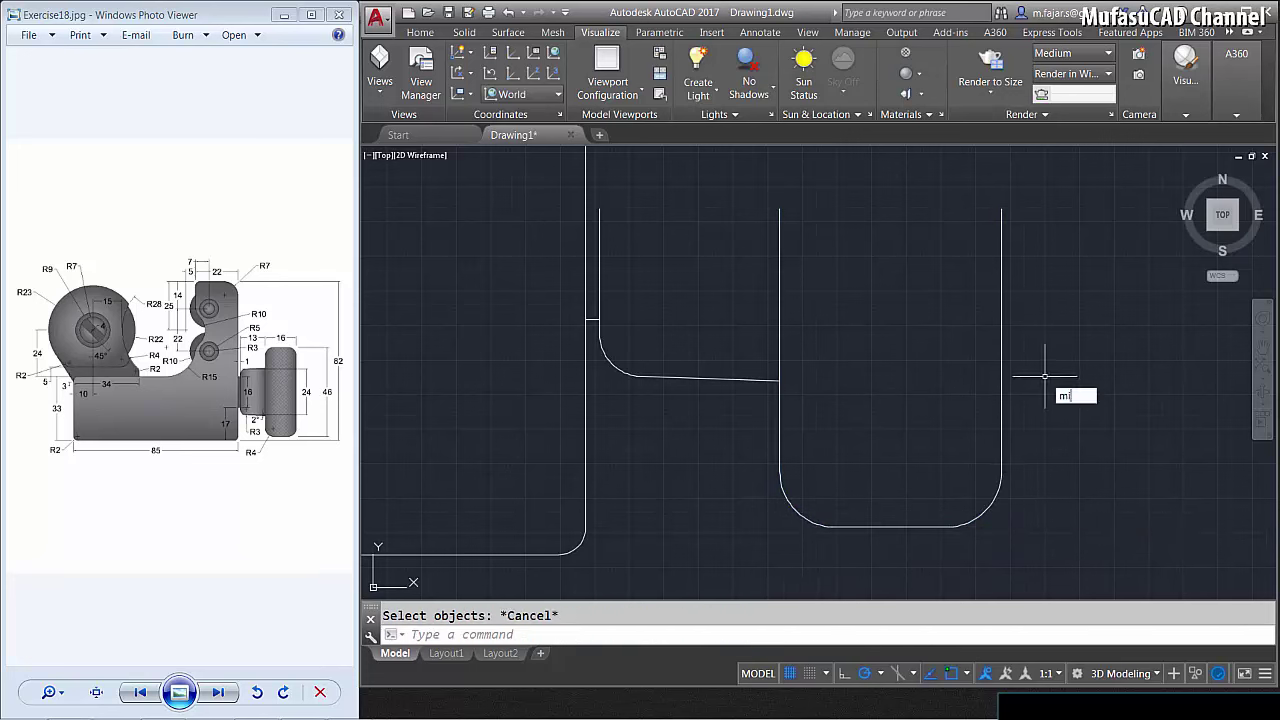
pyautogui.press('Return')
# Mirror the ten neck outline objects across a horizontal line, keeping the originals.
pyautogui.click(1067, 180)
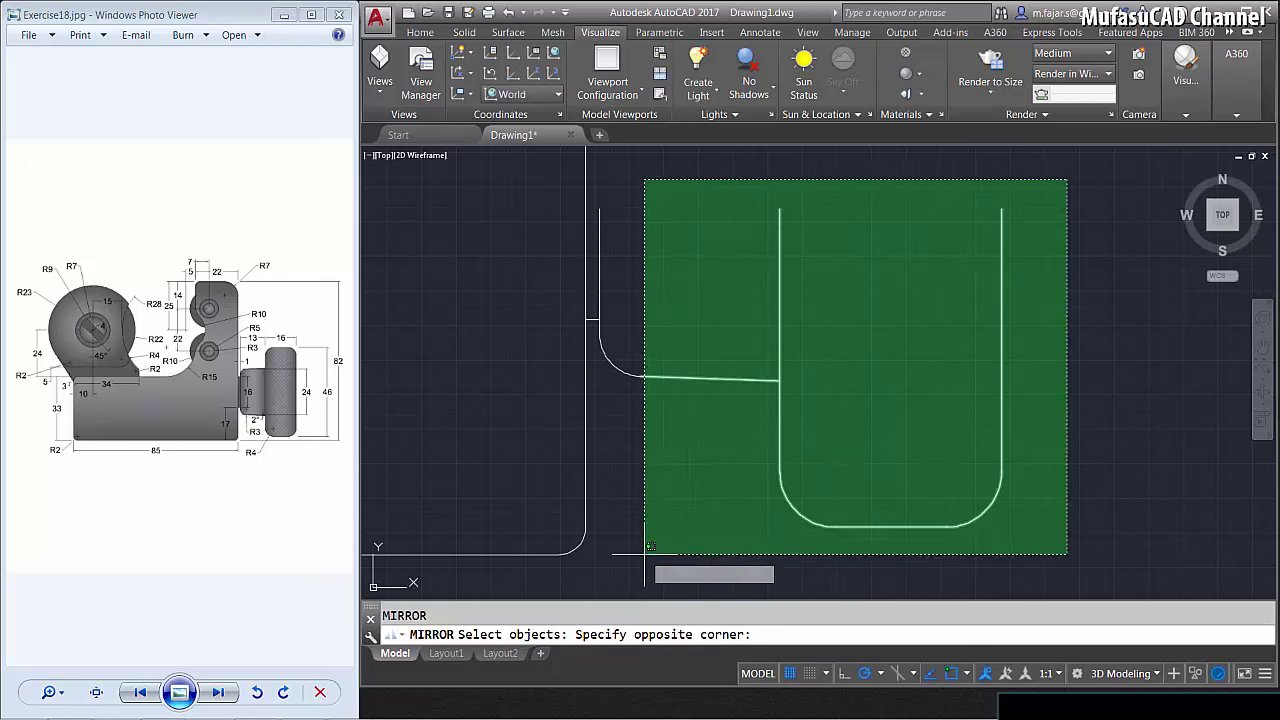
pyautogui.click(592, 552)
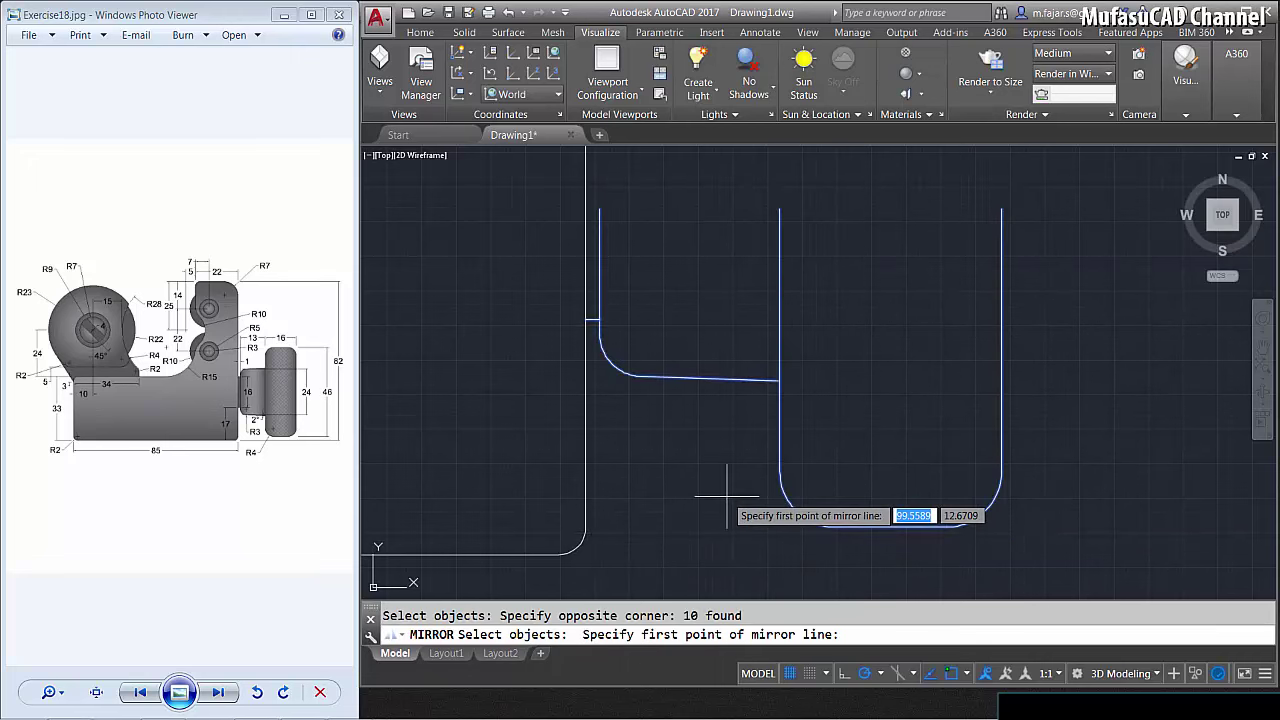
pyautogui.click(780, 209)
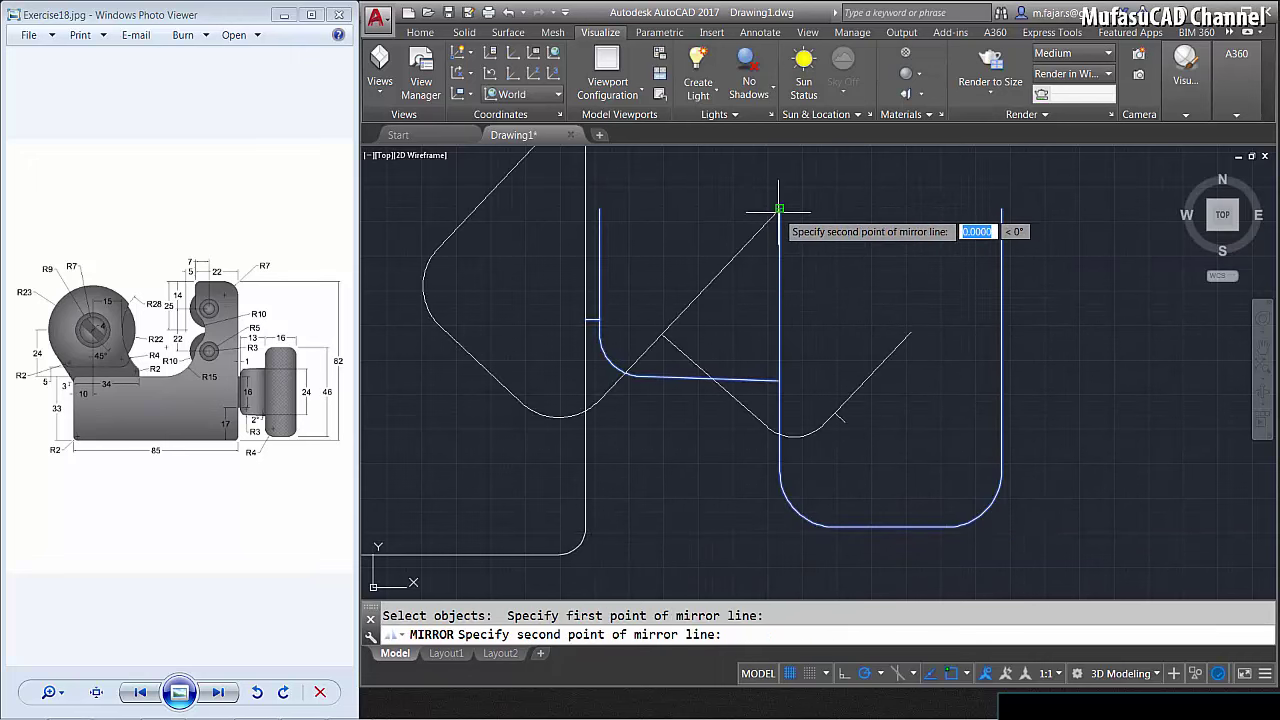
pyautogui.click(845, 209)
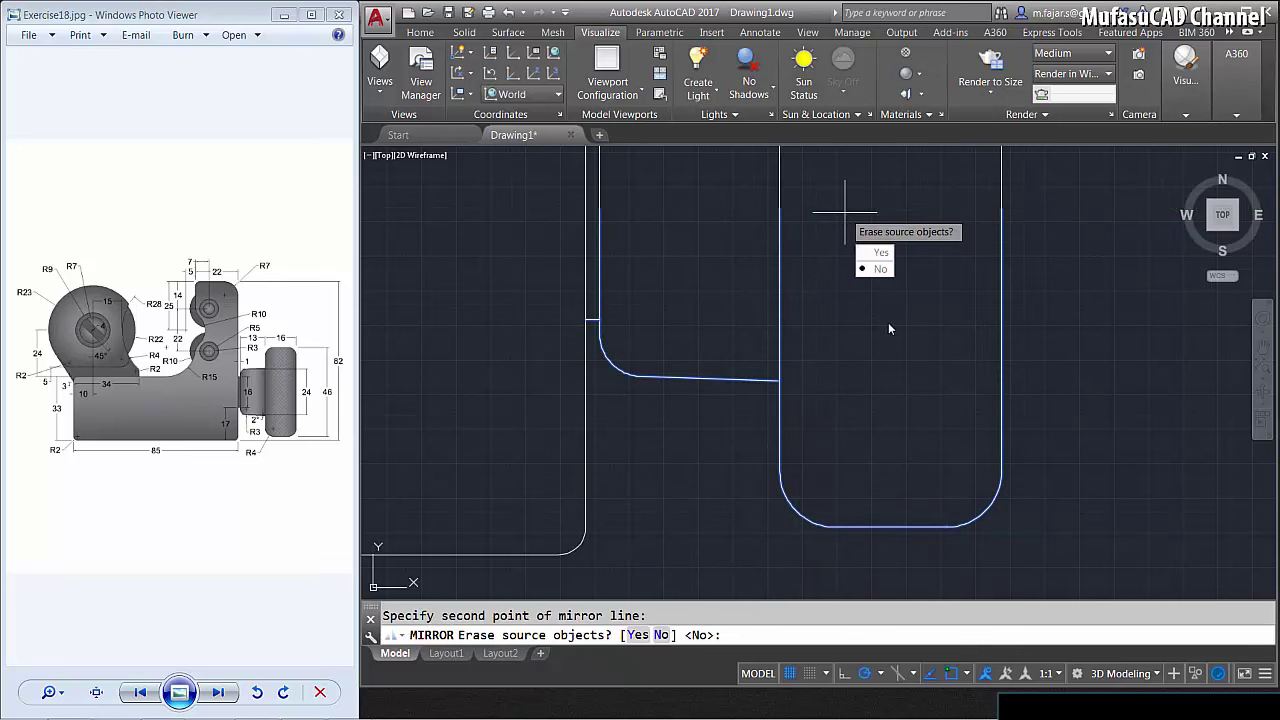
pyautogui.press('Return')
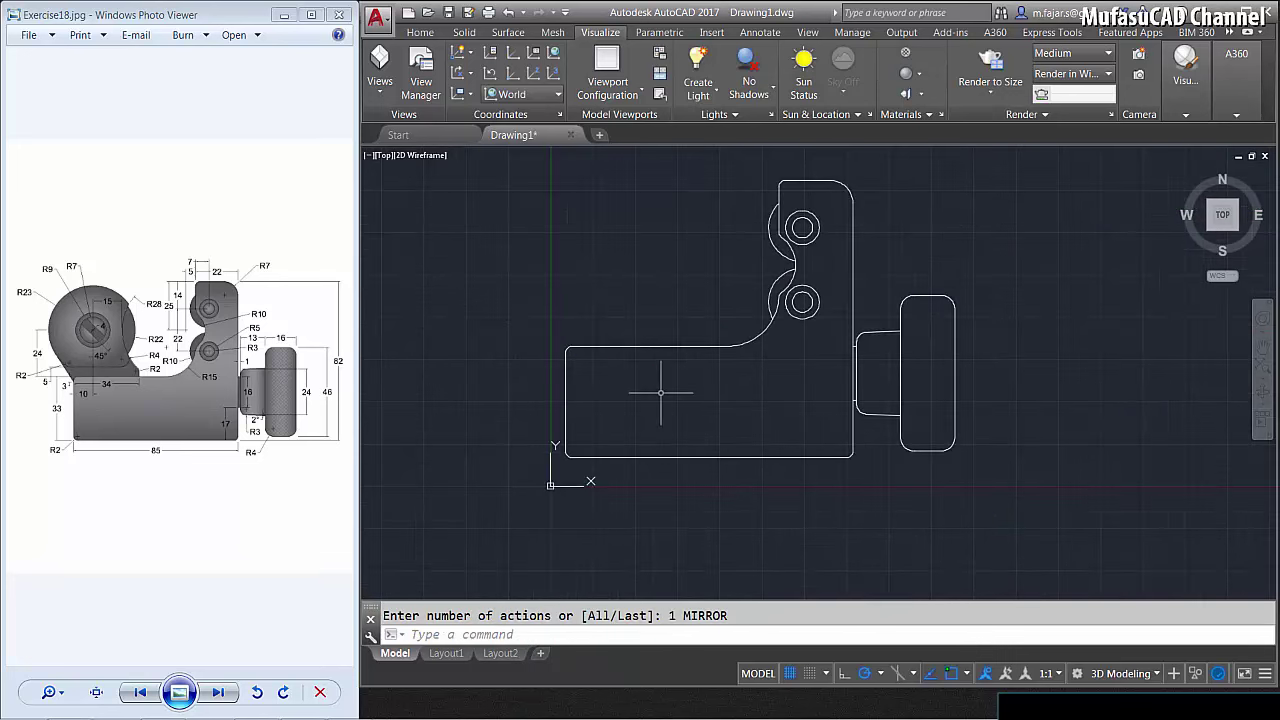
pyautogui.write('c')
pyautogui.press('Return')
# Draw a radius-23 circle centred on the body's upper-left corner.
pyautogui.scroll(5, 545, 357)
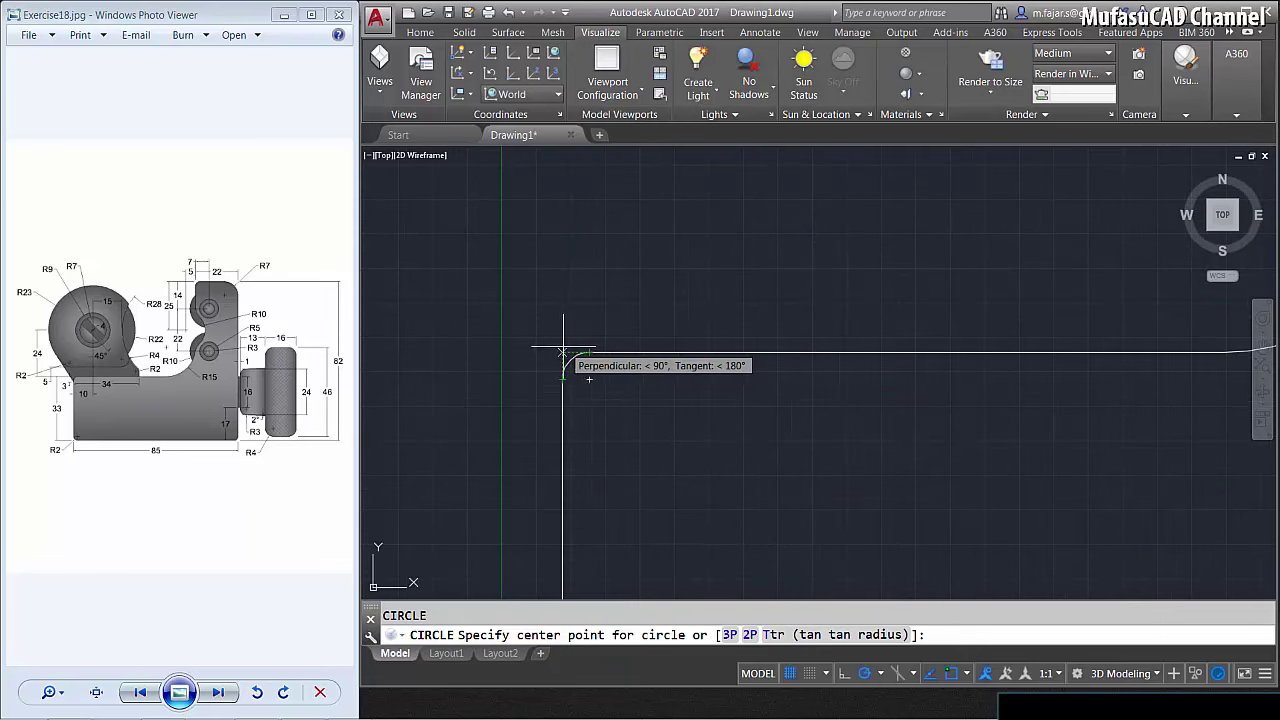
pyautogui.click(562, 353)
pyautogui.scroll(-4, 625, 353)
pyautogui.write('23')
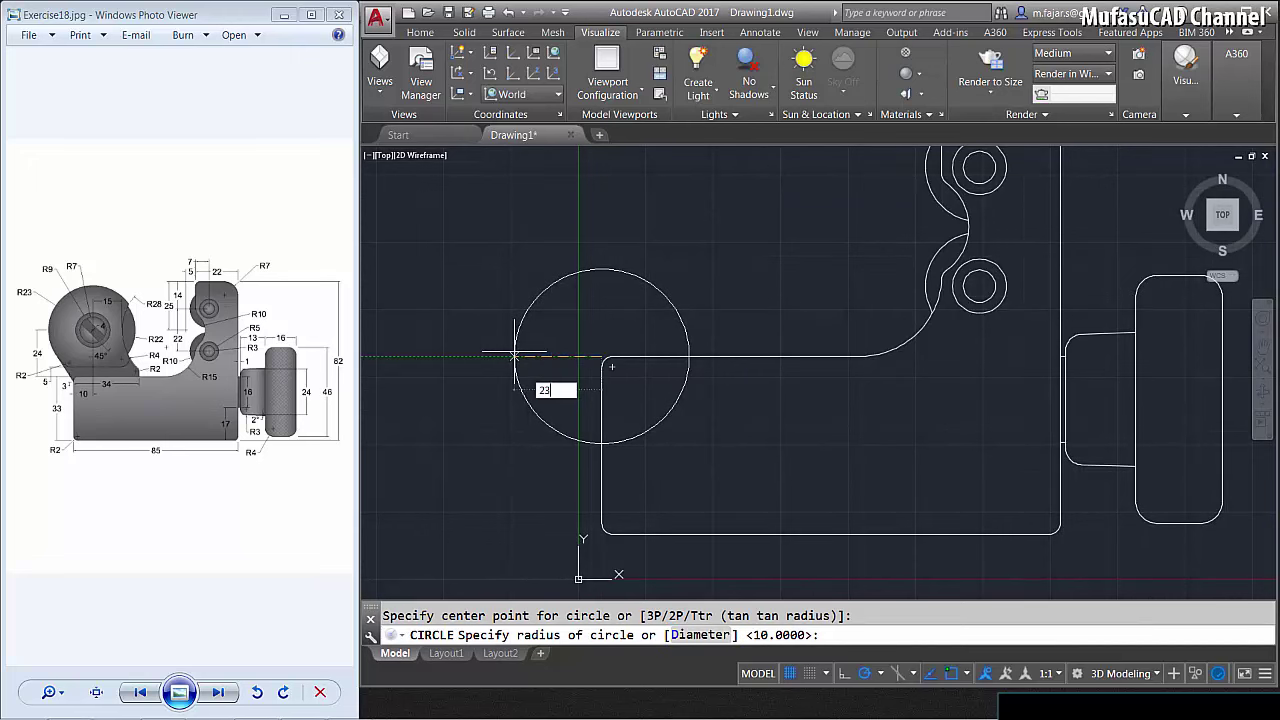
pyautogui.press('Return')
pyautogui.scroll(-2, 601, 363)
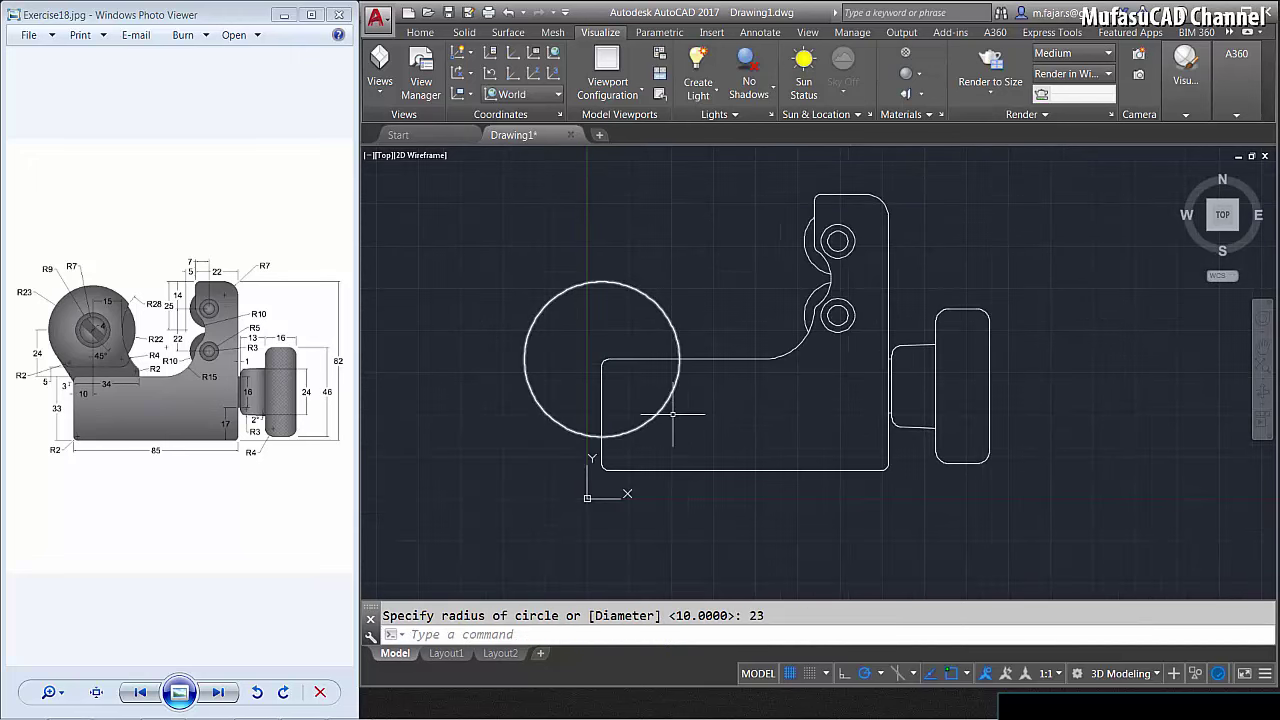
pyautogui.moveTo(656, 364); pyautogui.dragTo(658, 395, button='middle')
pyautogui.write('M')
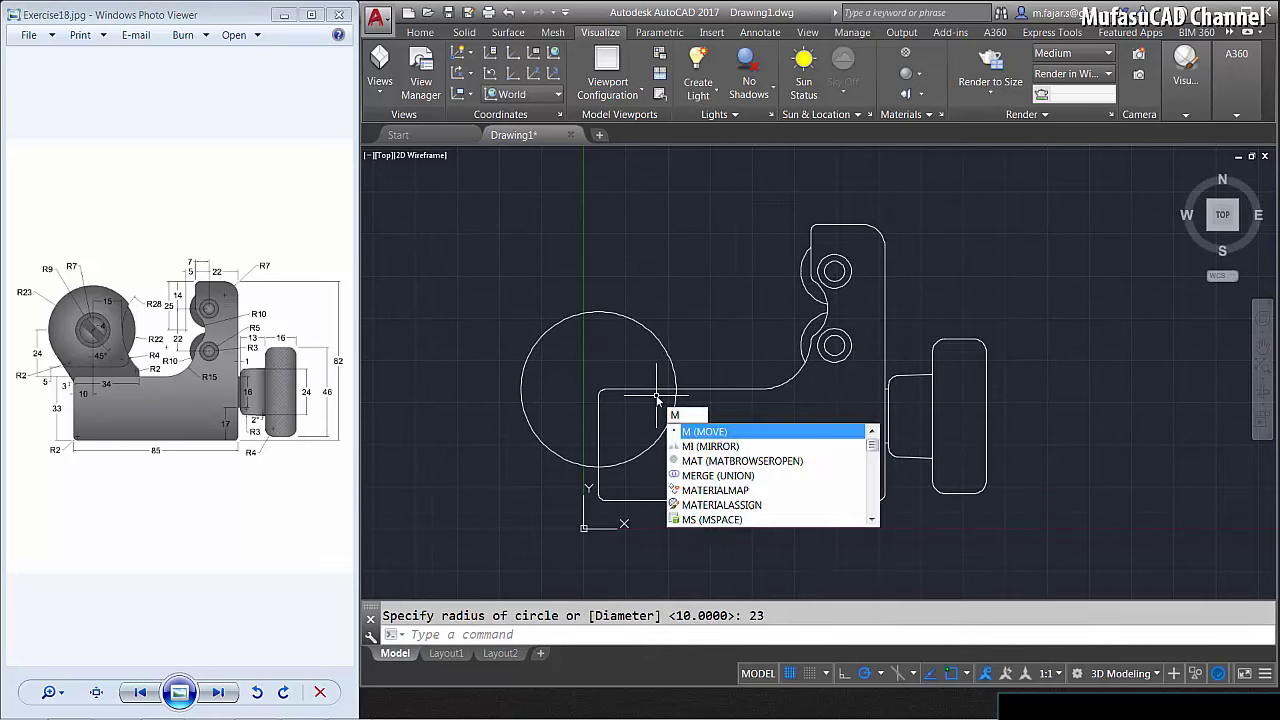
# Move the circle 24 units up.
pyautogui.press('Return')
pyautogui.click(645, 293)
pyautogui.click(598, 335)
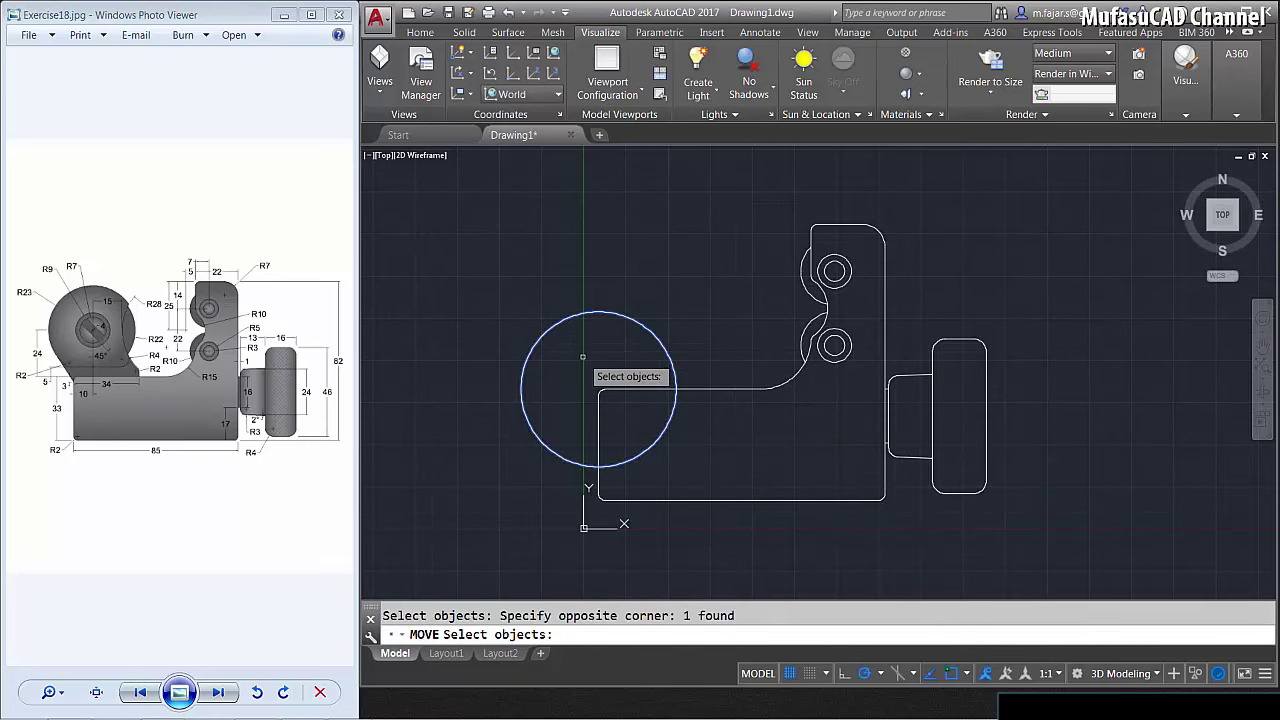
pyautogui.press('Return')
pyautogui.click(462, 474)
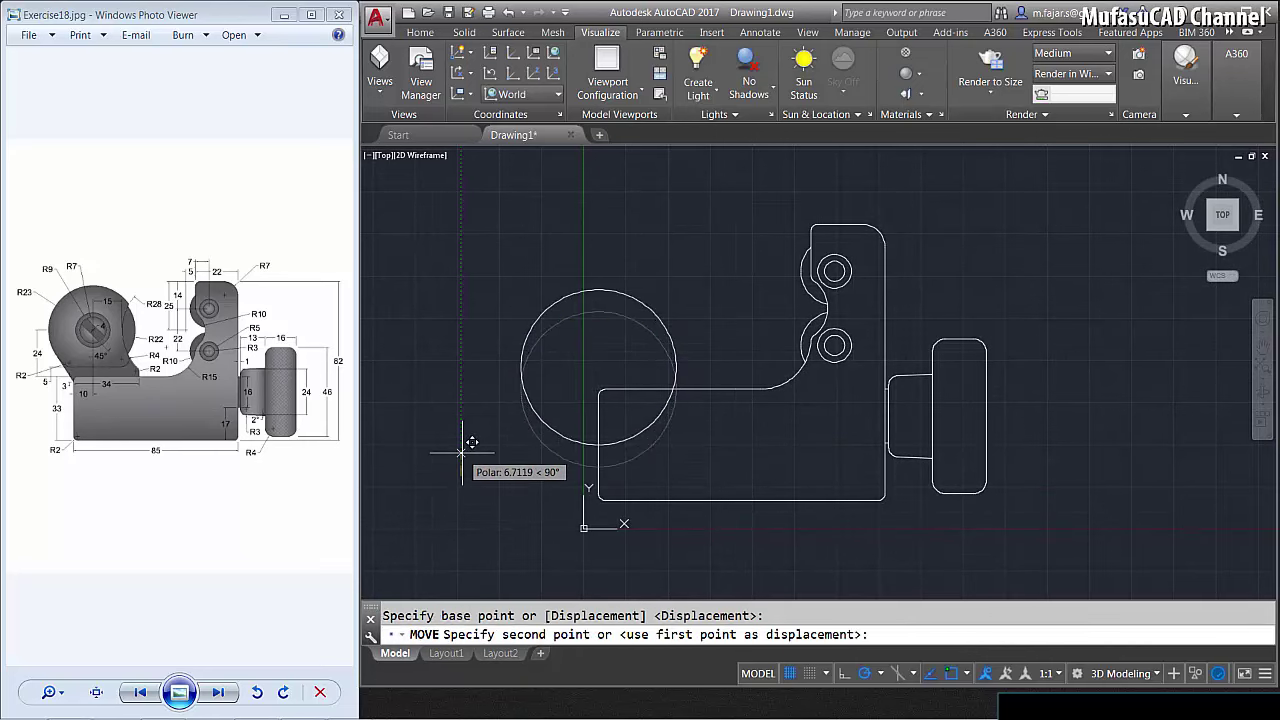
pyautogui.write('24')
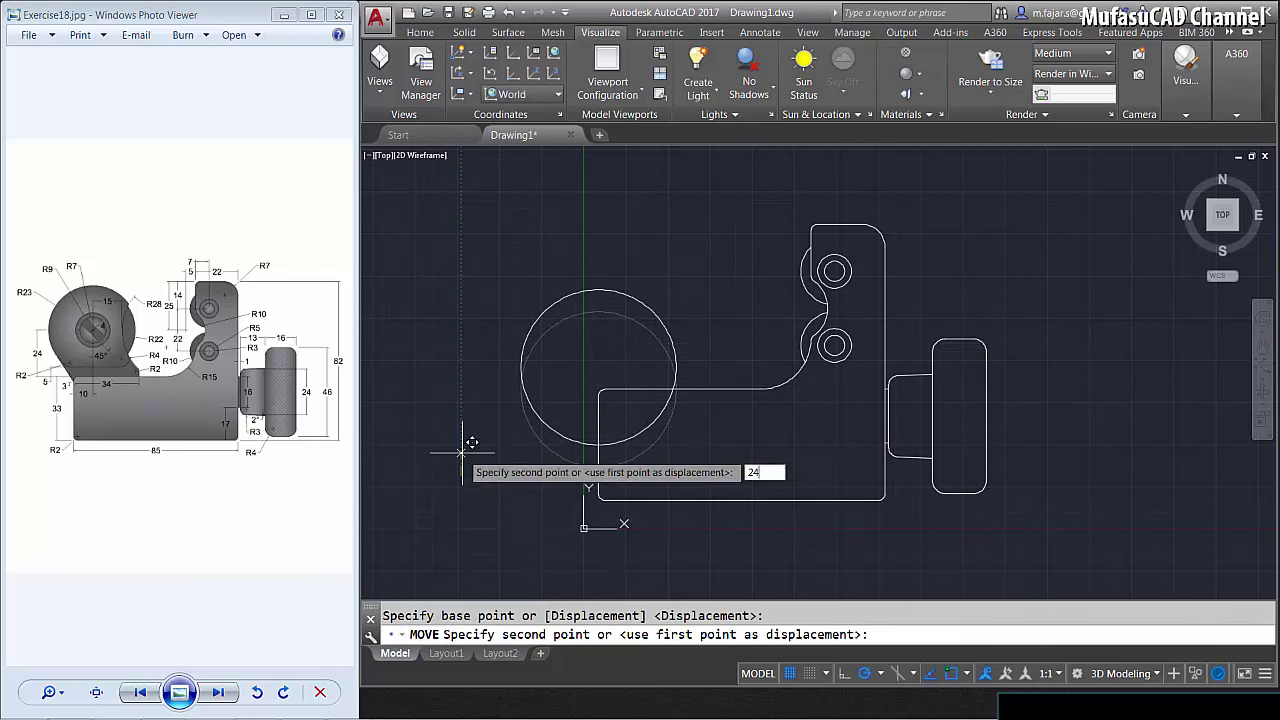
pyautogui.press('Return')
# Move the circle 10 units to the right.
pyautogui.press('Return')
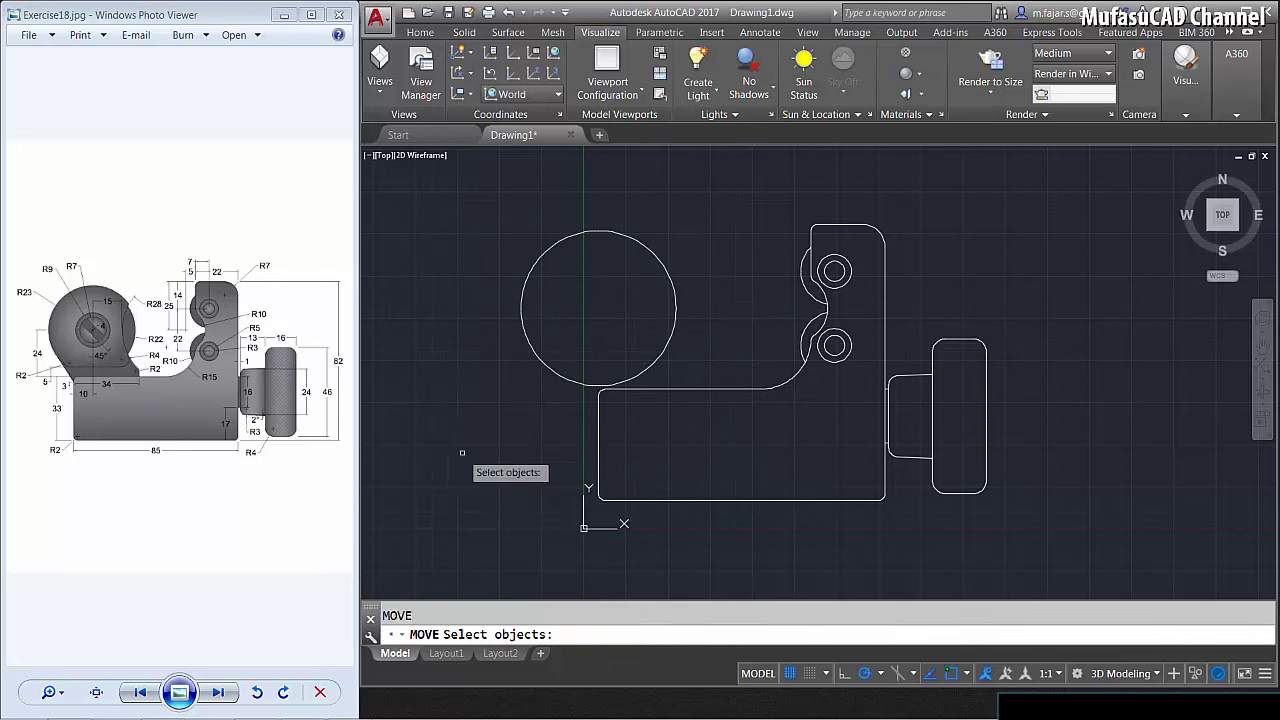
pyautogui.write('l')
pyautogui.press('Return')
pyautogui.press('Return')
pyautogui.click(463, 438)
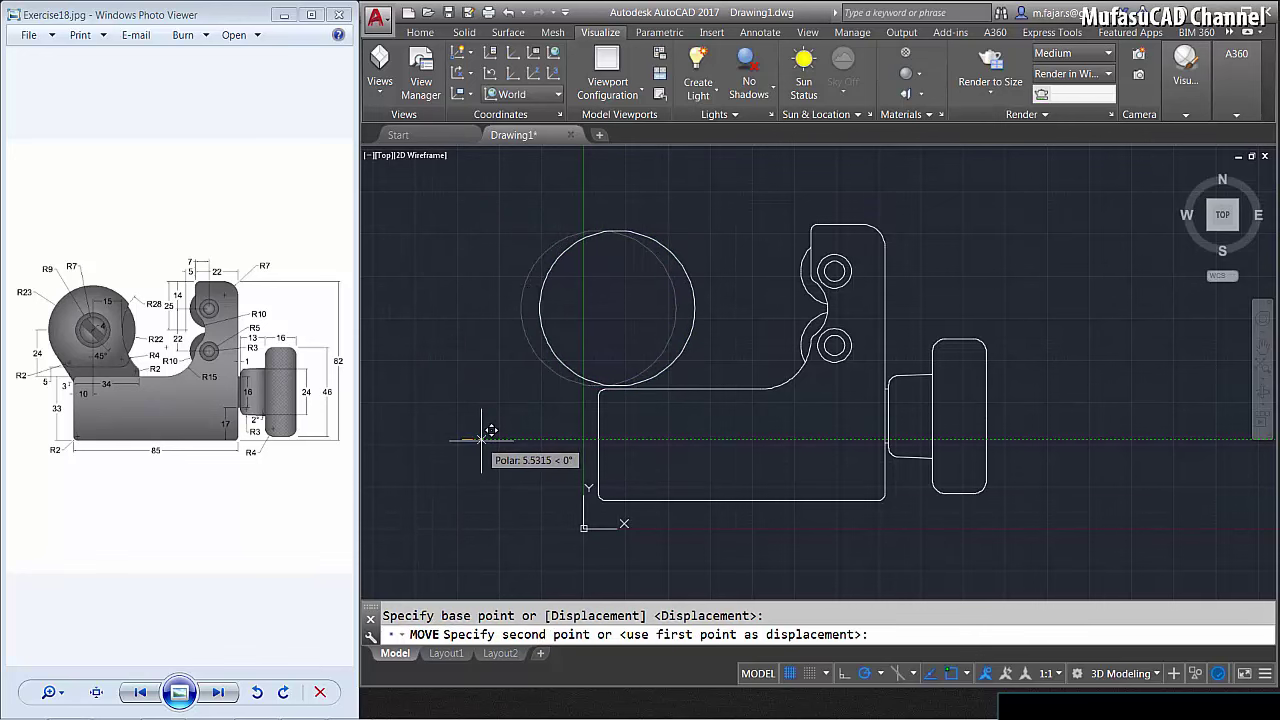
pyautogui.write('1')
pyautogui.press('Return')
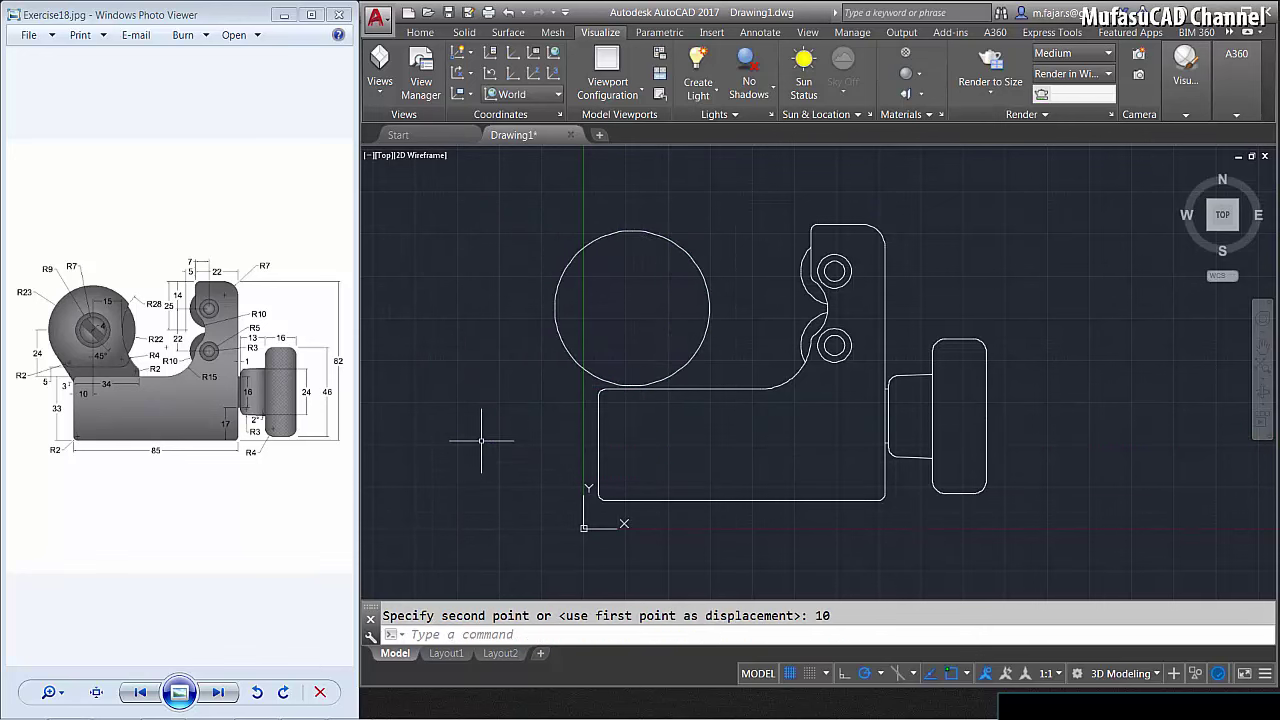
pyautogui.hotkey('ctrl', 'z')
# Begin a line at the body's upper-left corner, then cancel it.
pyautogui.scroll(2, 578, 401)
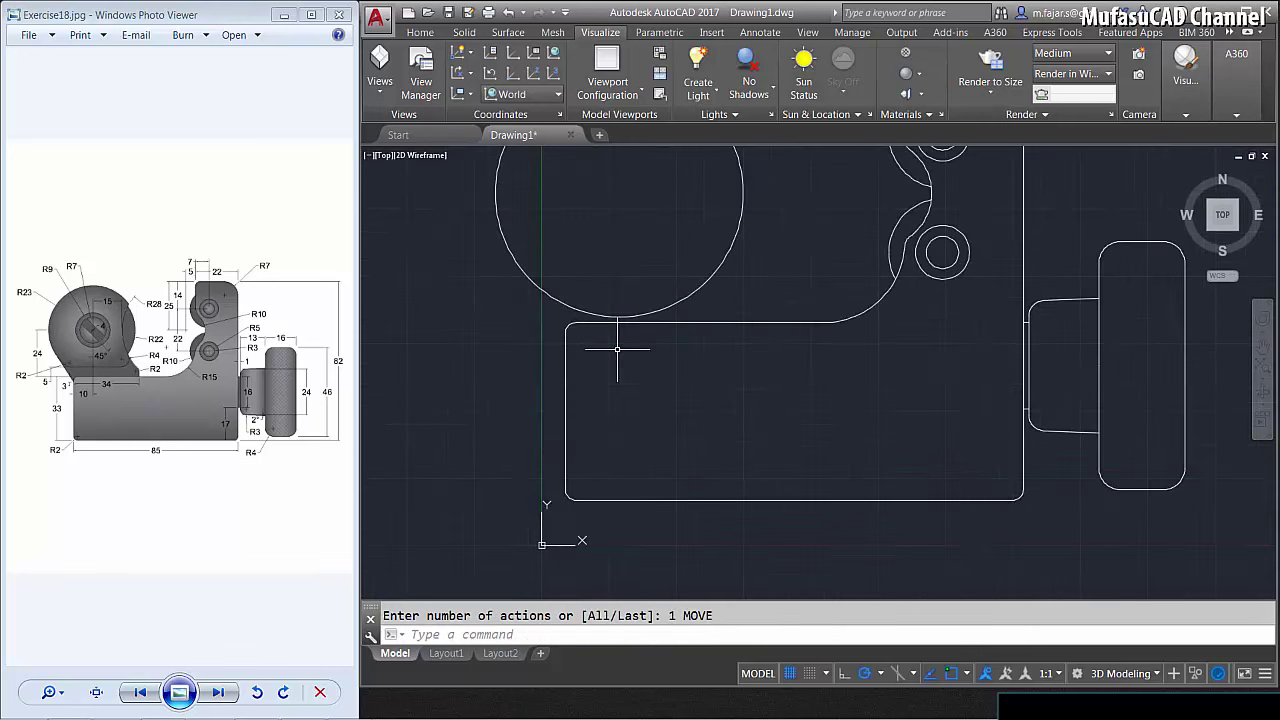
pyautogui.scroll(2, 614, 357)
pyautogui.write('l')
pyautogui.press('Return')
pyautogui.scroll(2, 543, 357)
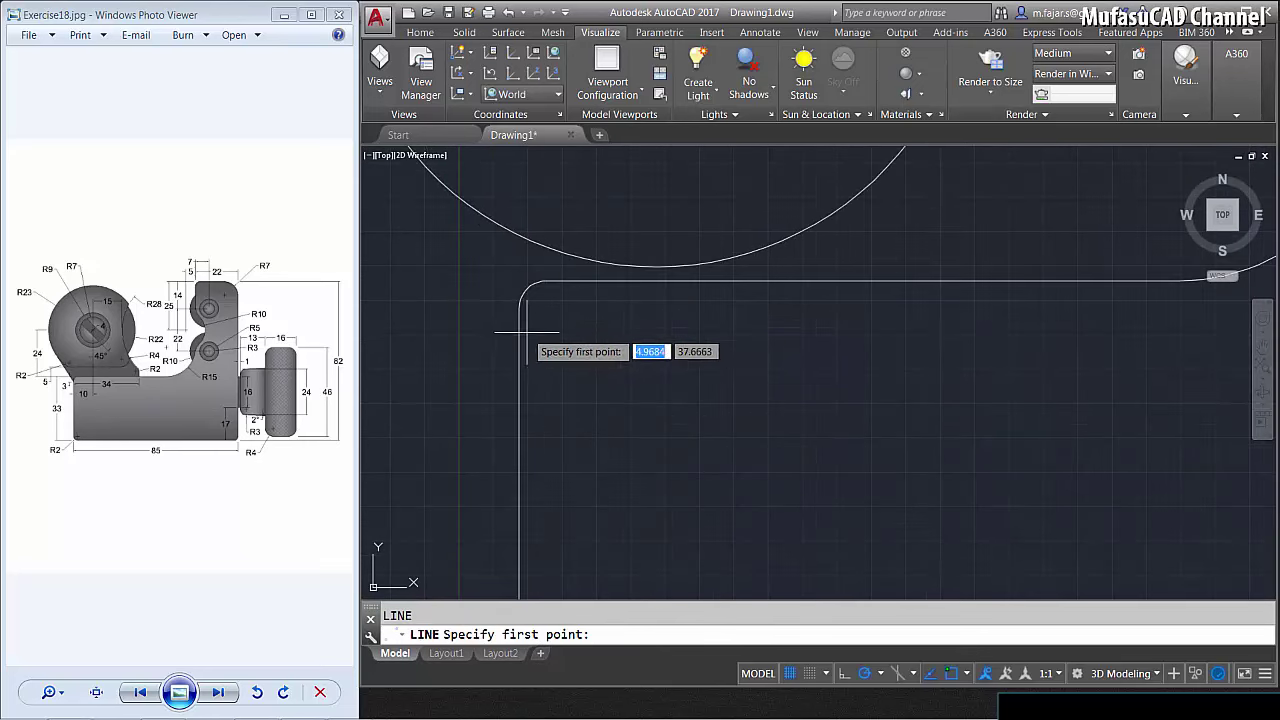
pyautogui.click(519, 302)
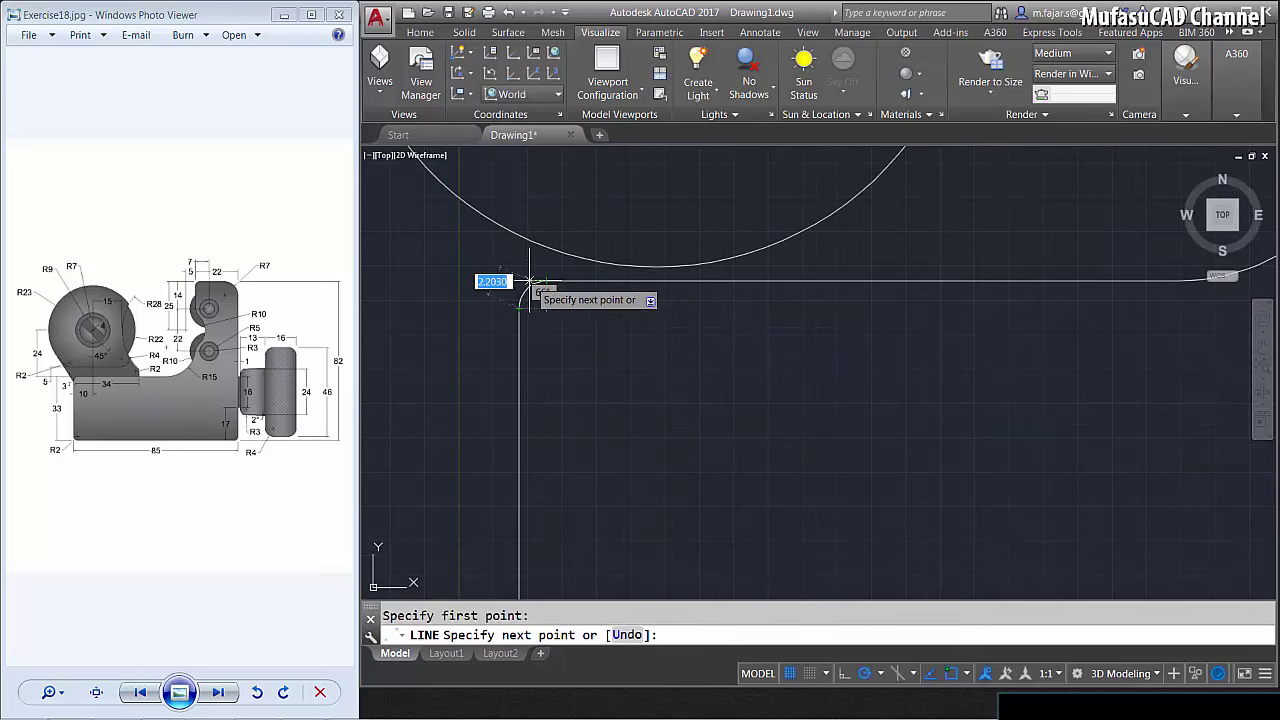
pyautogui.press('Return')
pyautogui.scroll(-2, 602, 343)
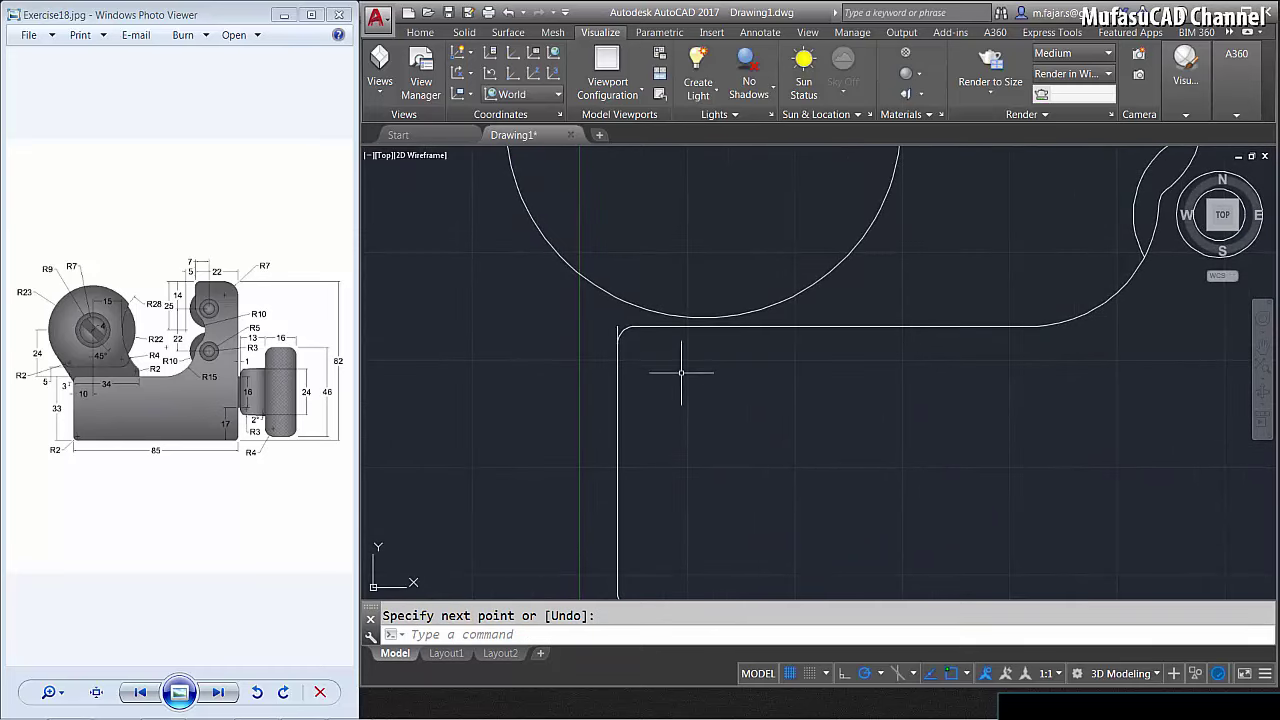
# Draw a line tangent to the large circle down to the body's upper-left corner.
pyautogui.press('Return')
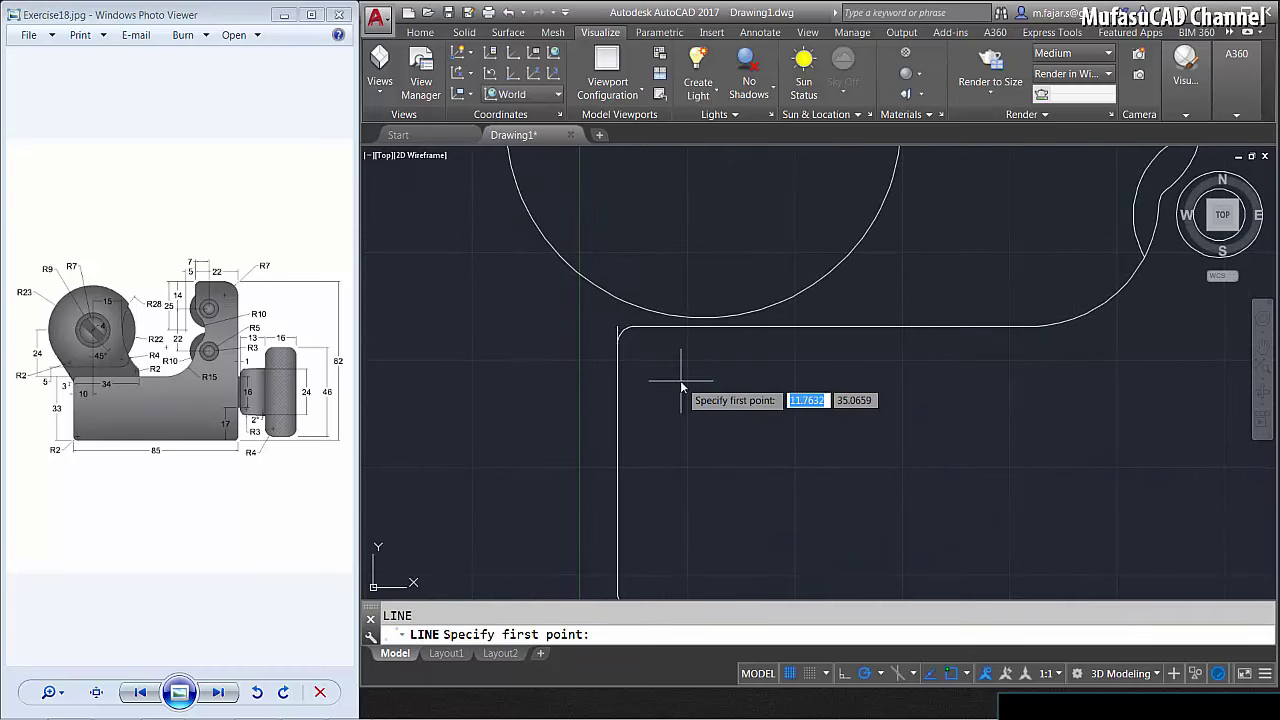
pyautogui.keyDown('shift'); pyautogui.rightClick(680, 380); pyautogui.keyUp('shift')
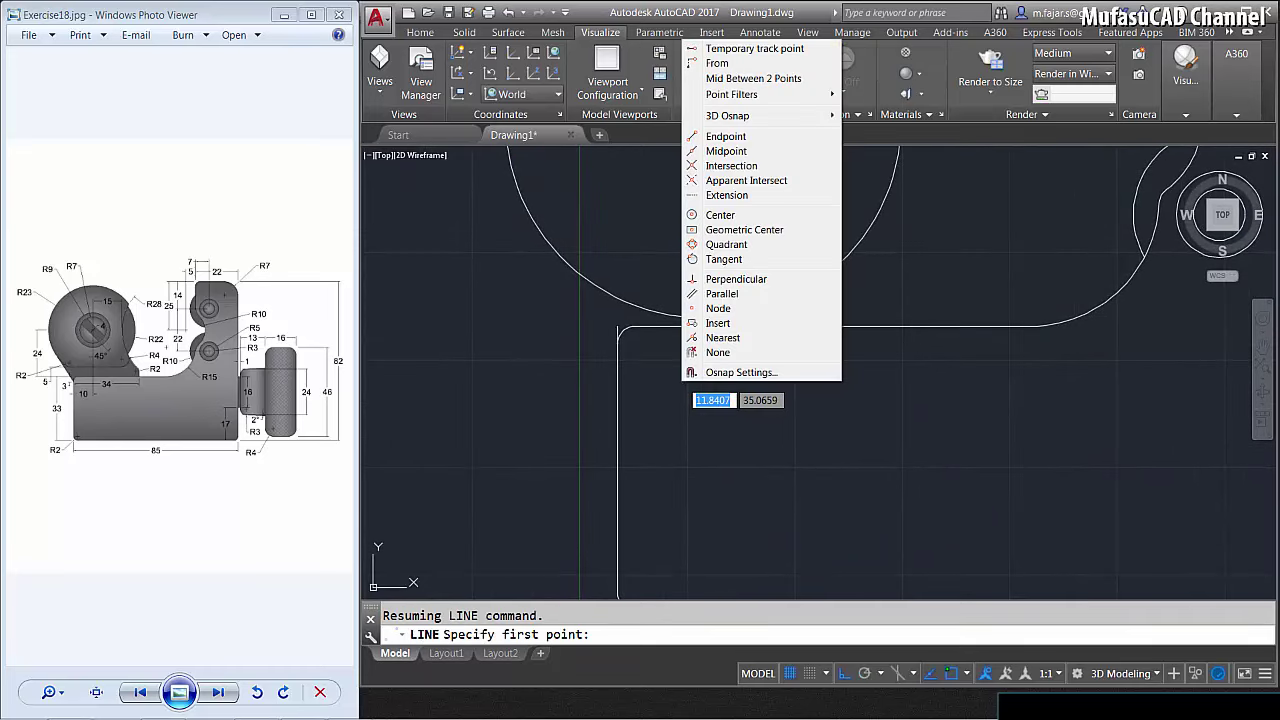
pyautogui.click(724, 259)
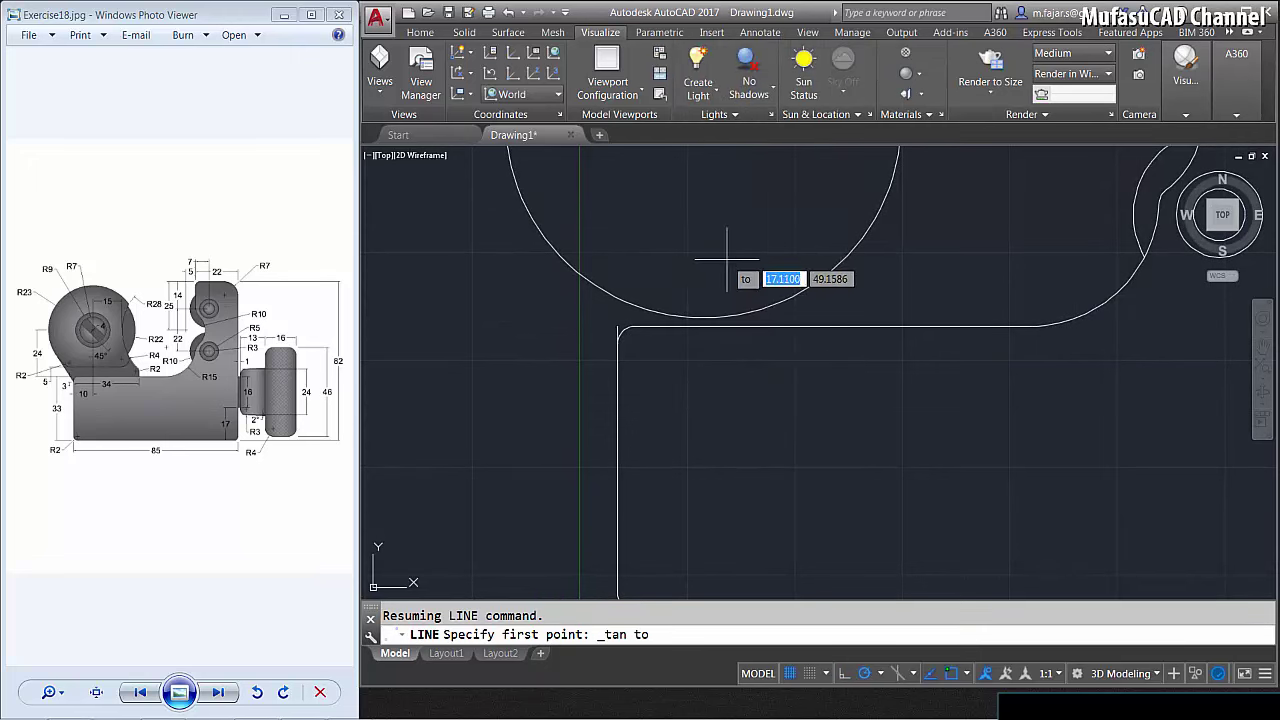
pyautogui.click(543, 238)
pyautogui.moveTo(508, 366); pyautogui.dragTo(577, 262, button='middle')
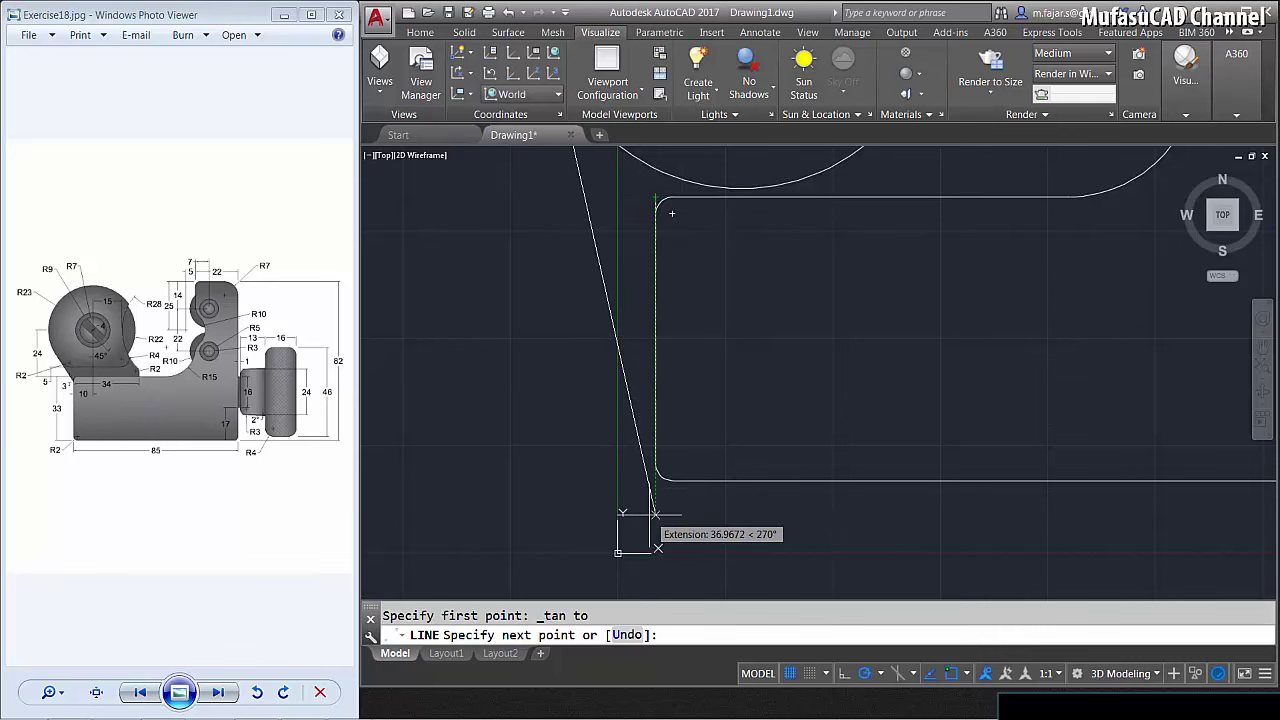
pyautogui.write('3')
pyautogui.press('Return')
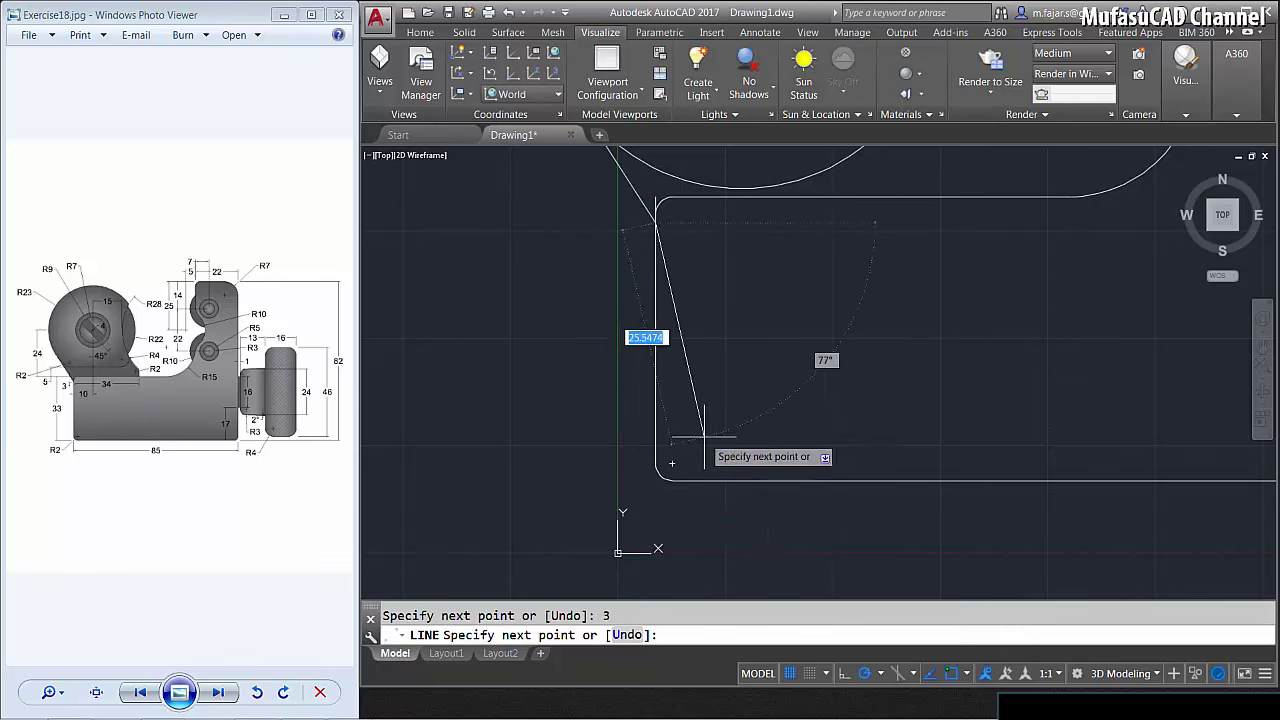
pyautogui.press('Return')
# Erase the stray short segment left beside the tangent line.
pyautogui.scroll(2, 670, 239)
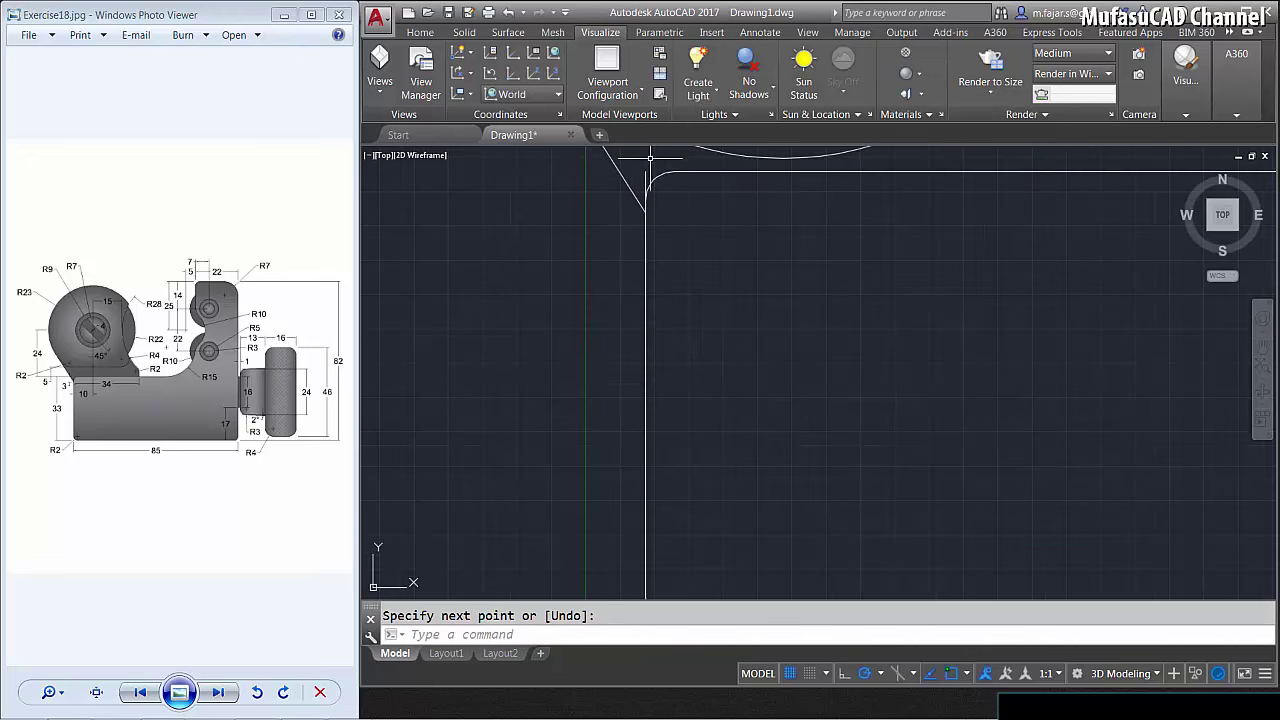
pyautogui.click(640, 178)
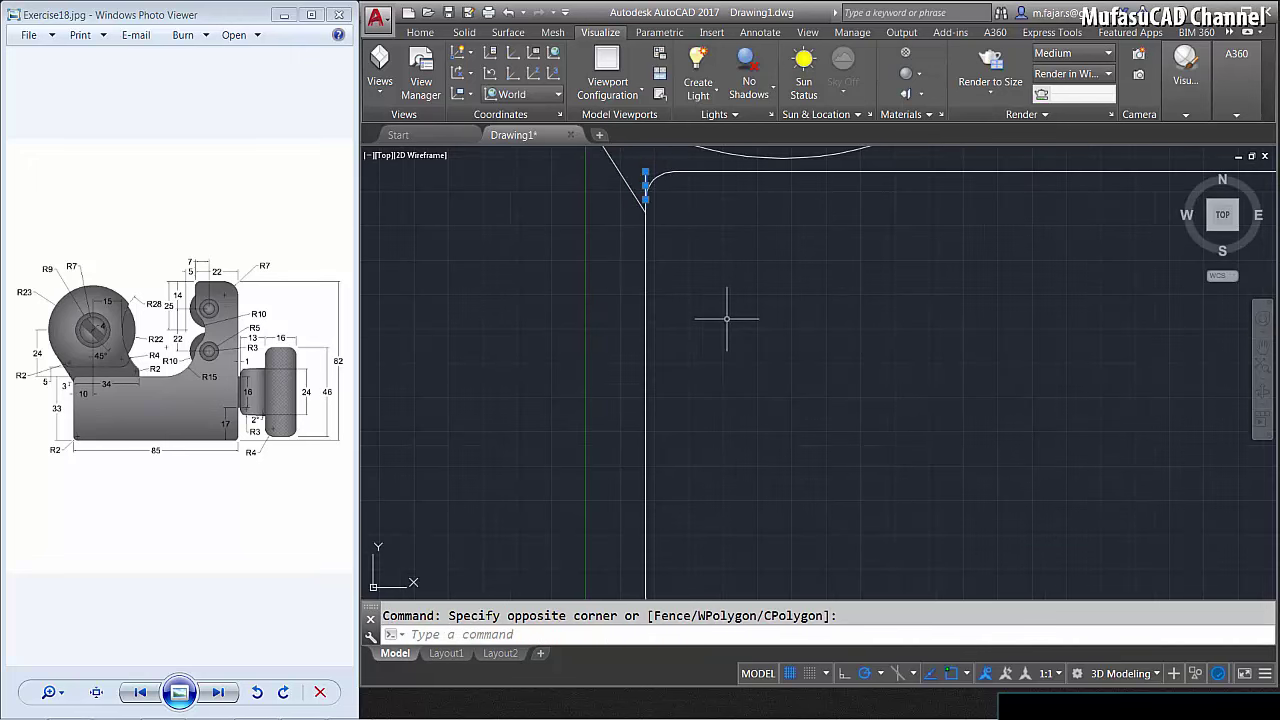
pyautogui.press('Delete')
pyautogui.scroll(-1, 743, 314)
pyautogui.scroll(-1, 794, 329)
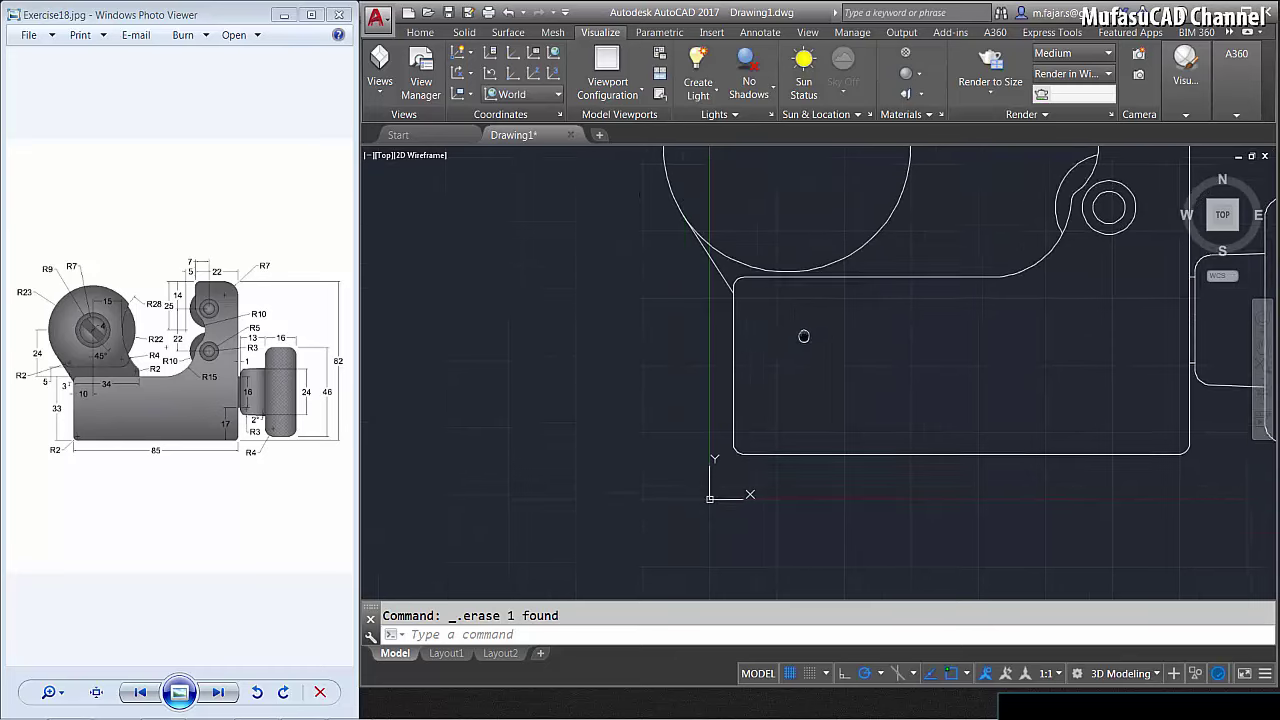
pyautogui.scroll(-2, 806, 334)
# Draw a horizontal line along the body's top edge and move it up 5 units.
pyautogui.write('l')
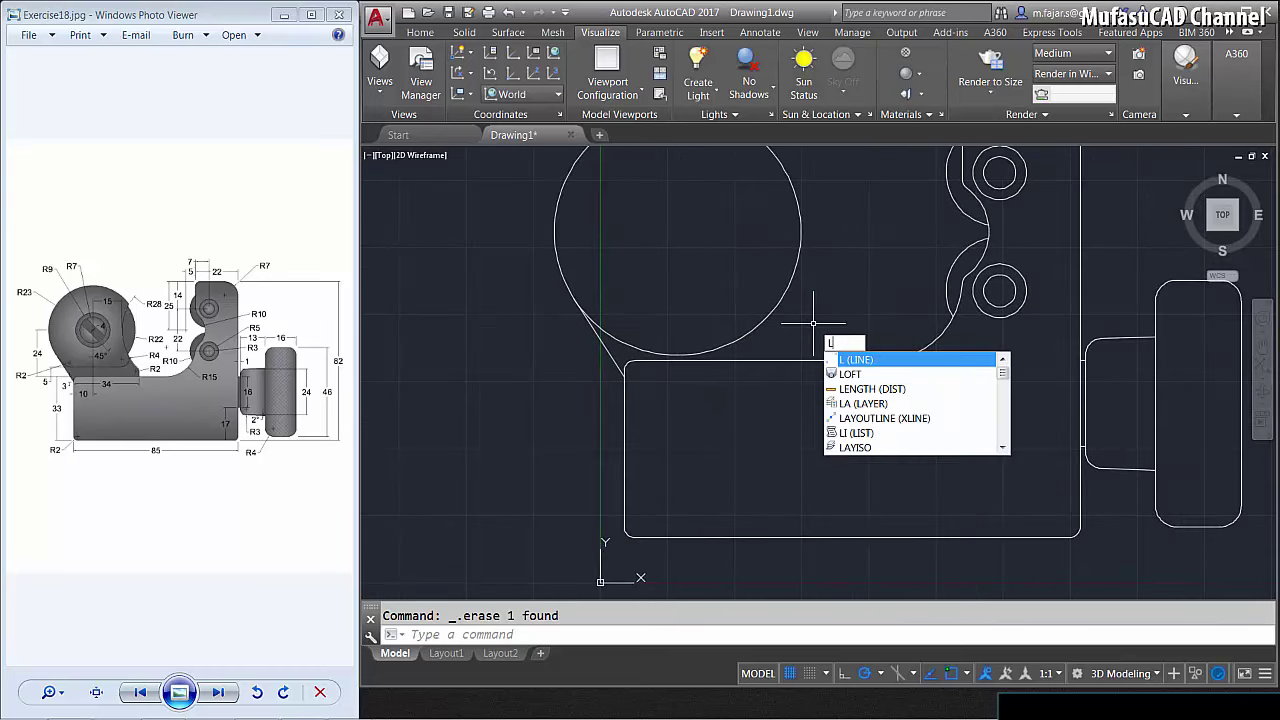
pyautogui.press('Return')
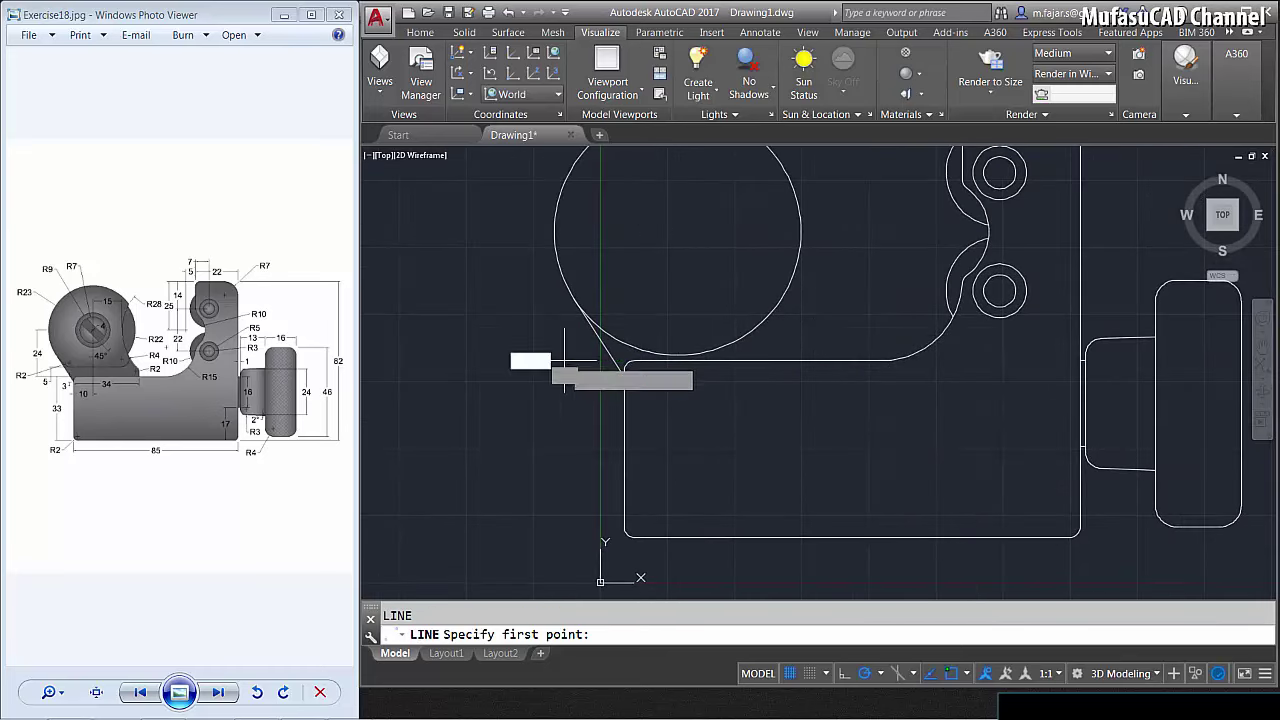
pyautogui.click(564, 360)
pyautogui.click(1007, 360)
pyautogui.press('Return')
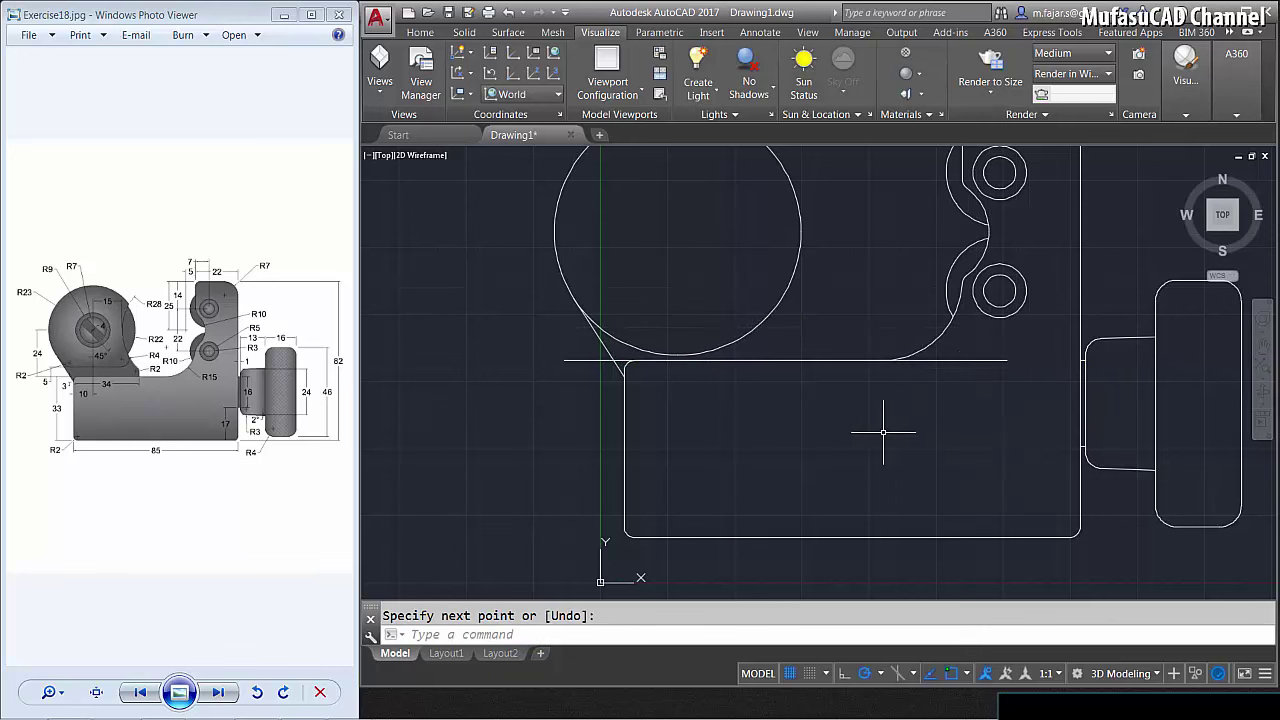
pyautogui.write('m')
pyautogui.press('Return')
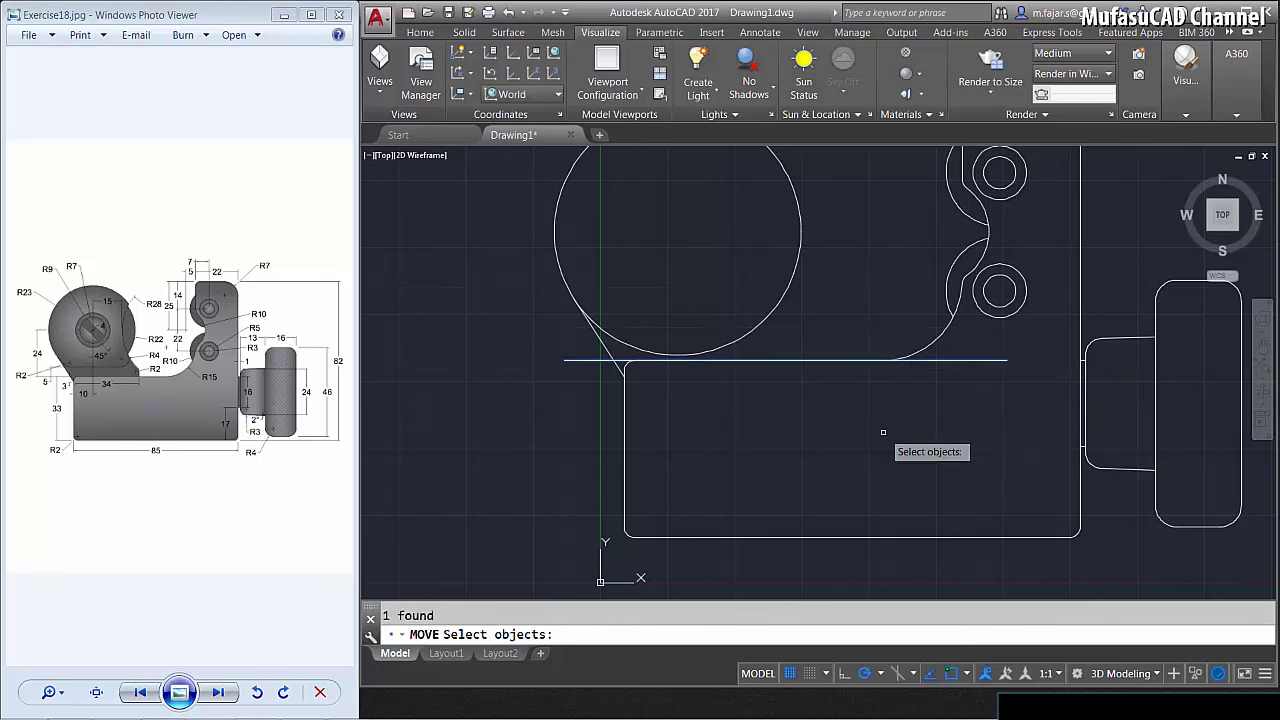
pyautogui.press('Return')
pyautogui.click(494, 432)
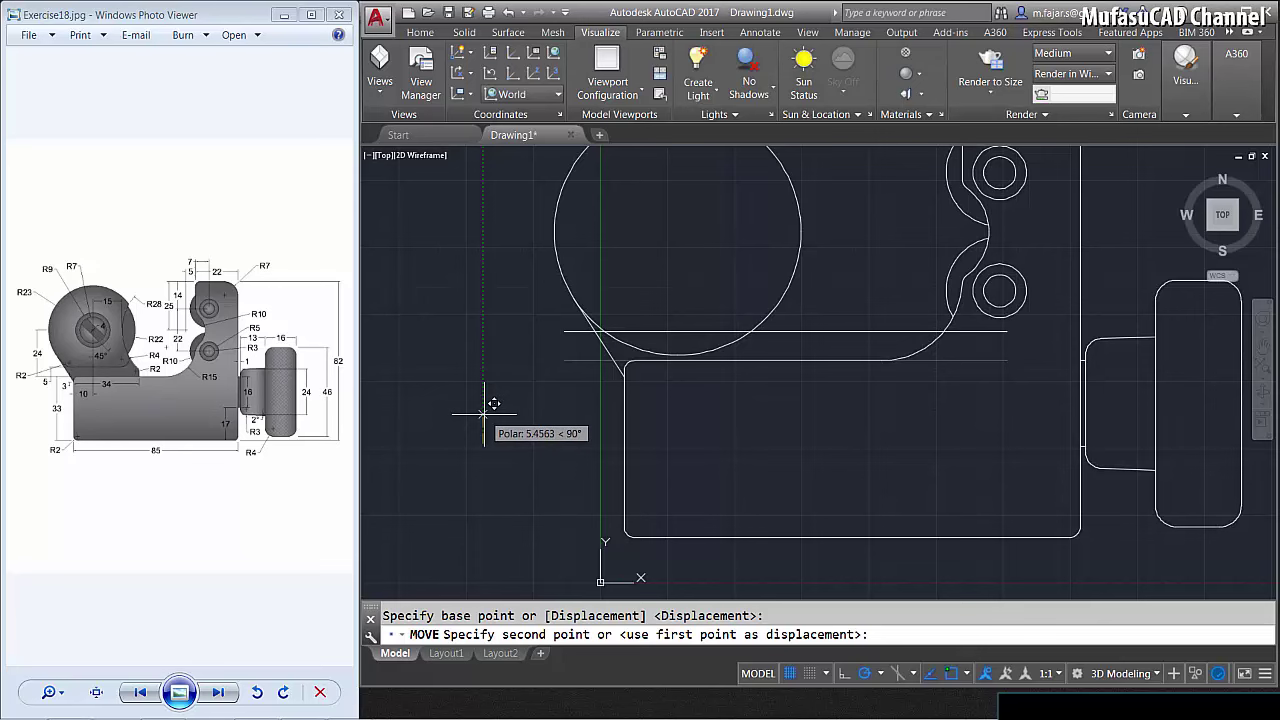
pyautogui.write('5')
pyautogui.press('Return')
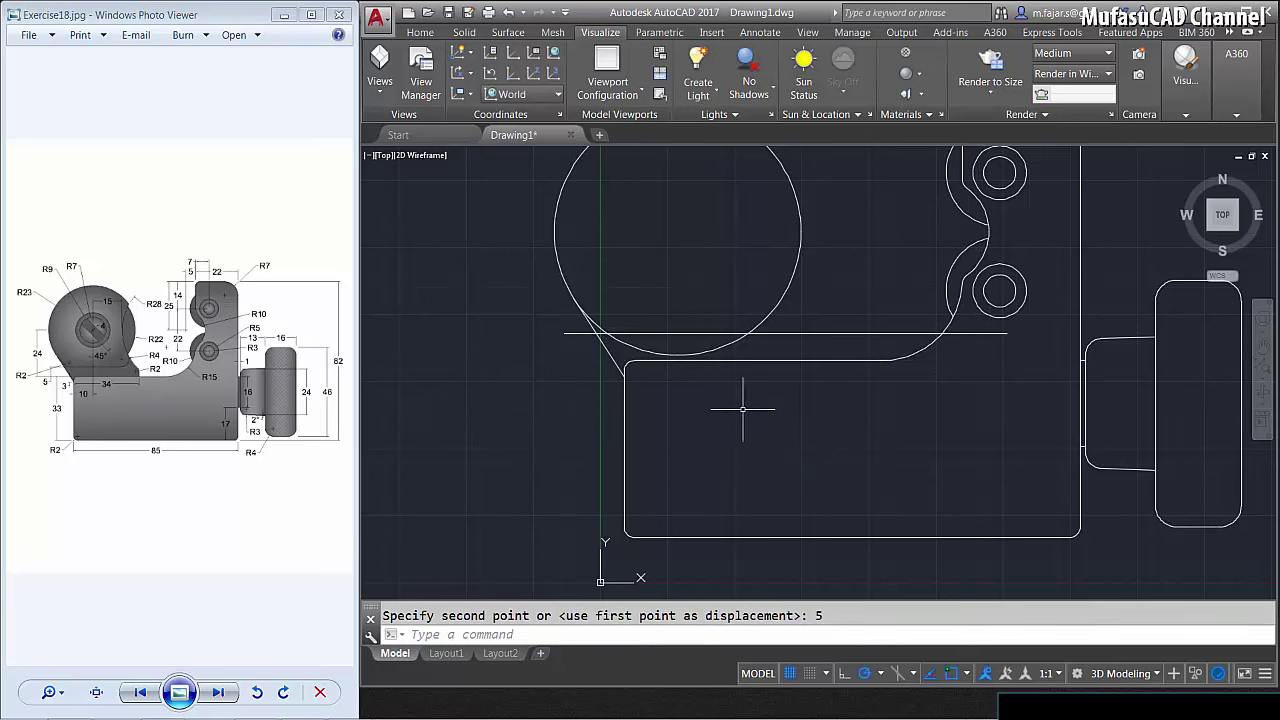
pyautogui.moveTo(742, 408); pyautogui.dragTo(746, 446, button='middle')
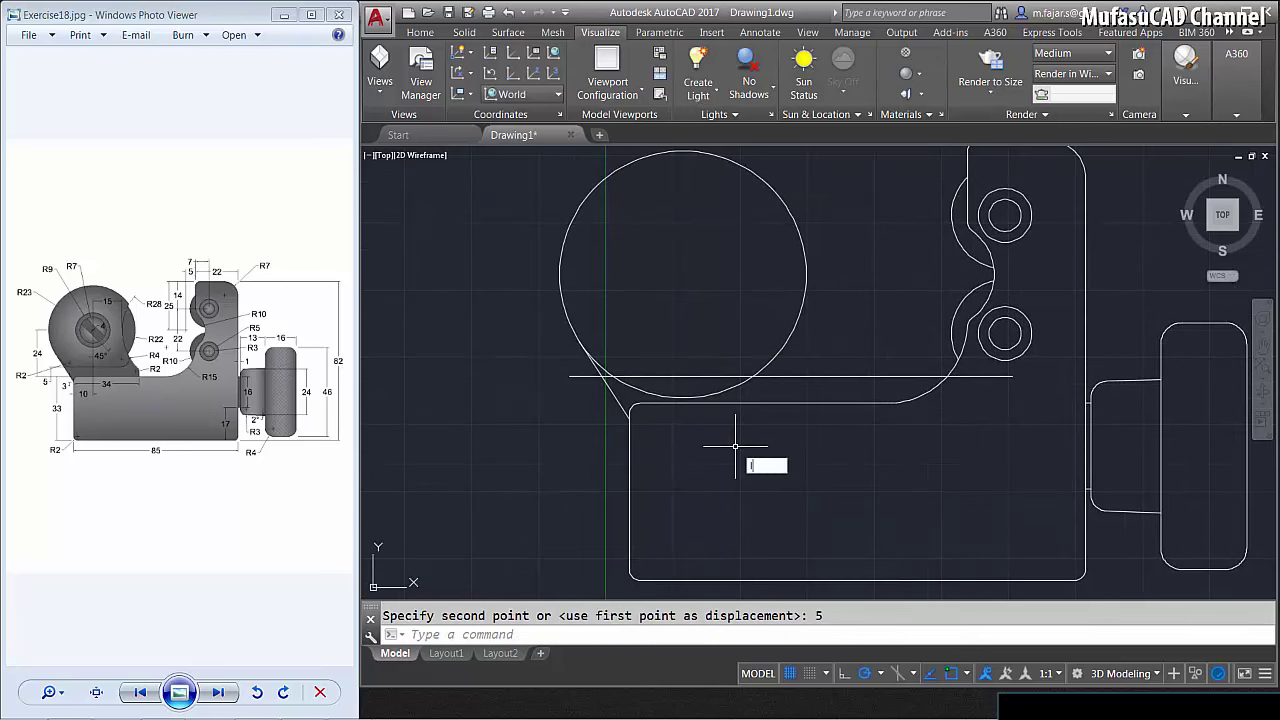
# Draw a vertical line up into the circle and move it 34 units right.
pyautogui.write('l')
pyautogui.press('Return')
pyautogui.click(628, 418)
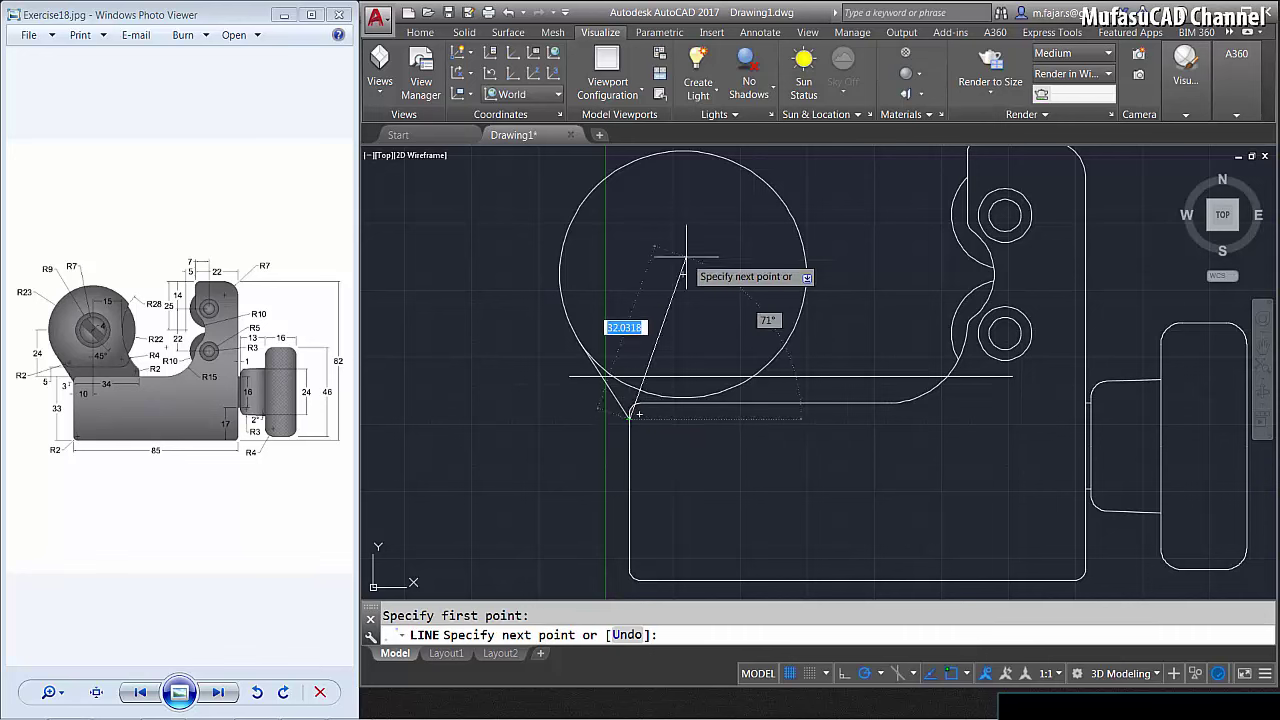
pyautogui.click(628, 197)
pyautogui.press('Return')
pyautogui.write('m')
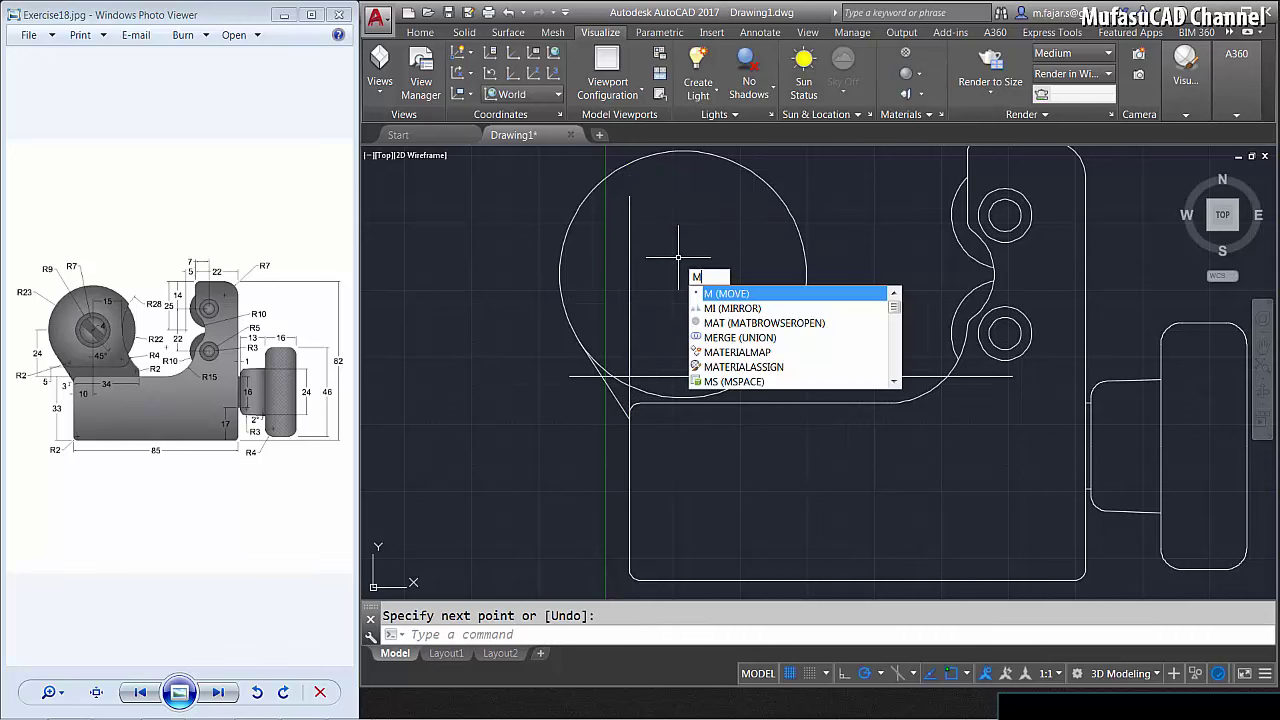
pyautogui.press('Return')
pyautogui.click(674, 223)
pyautogui.click(618, 273)
pyautogui.press('Return')
pyautogui.click(683, 253)
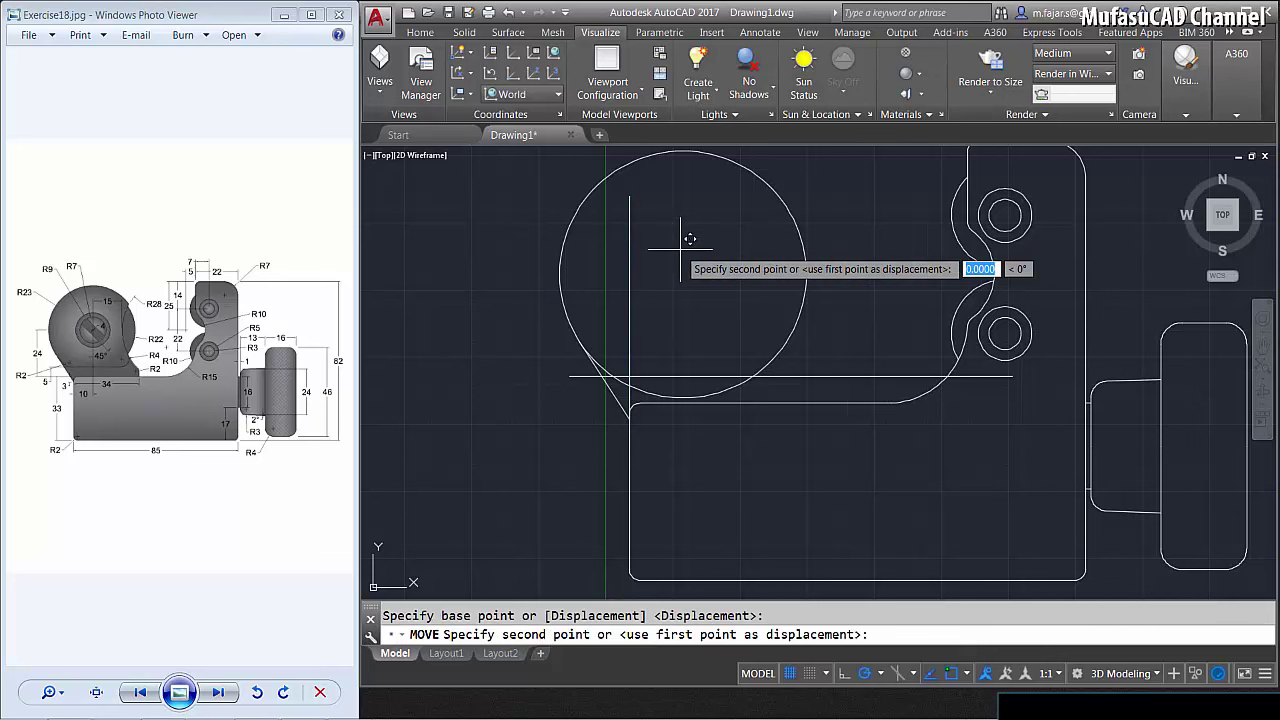
pyautogui.write('34')
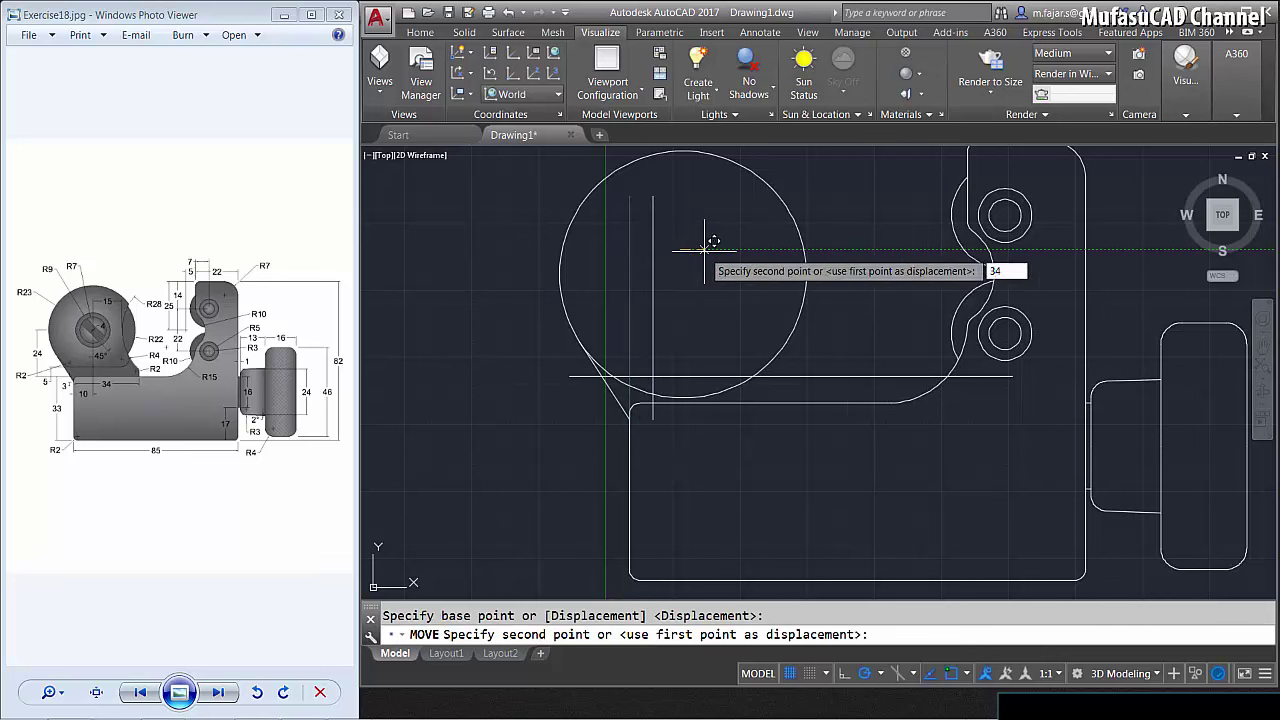
pyautogui.press('Return')
pyautogui.press('Escape')
pyautogui.write('c')
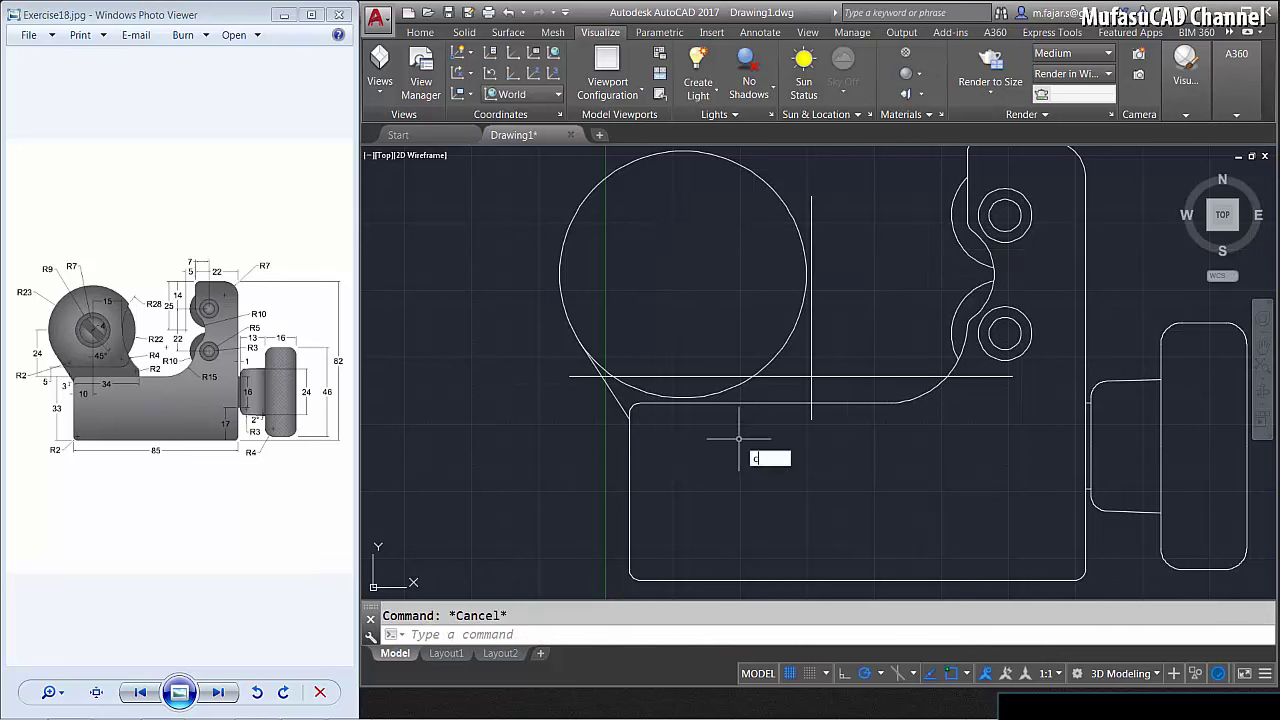
# Draw radius-9 and radius-7 circles centred on the large radius-23 circle's centre.
pyautogui.press('Return')
pyautogui.click(683, 275)
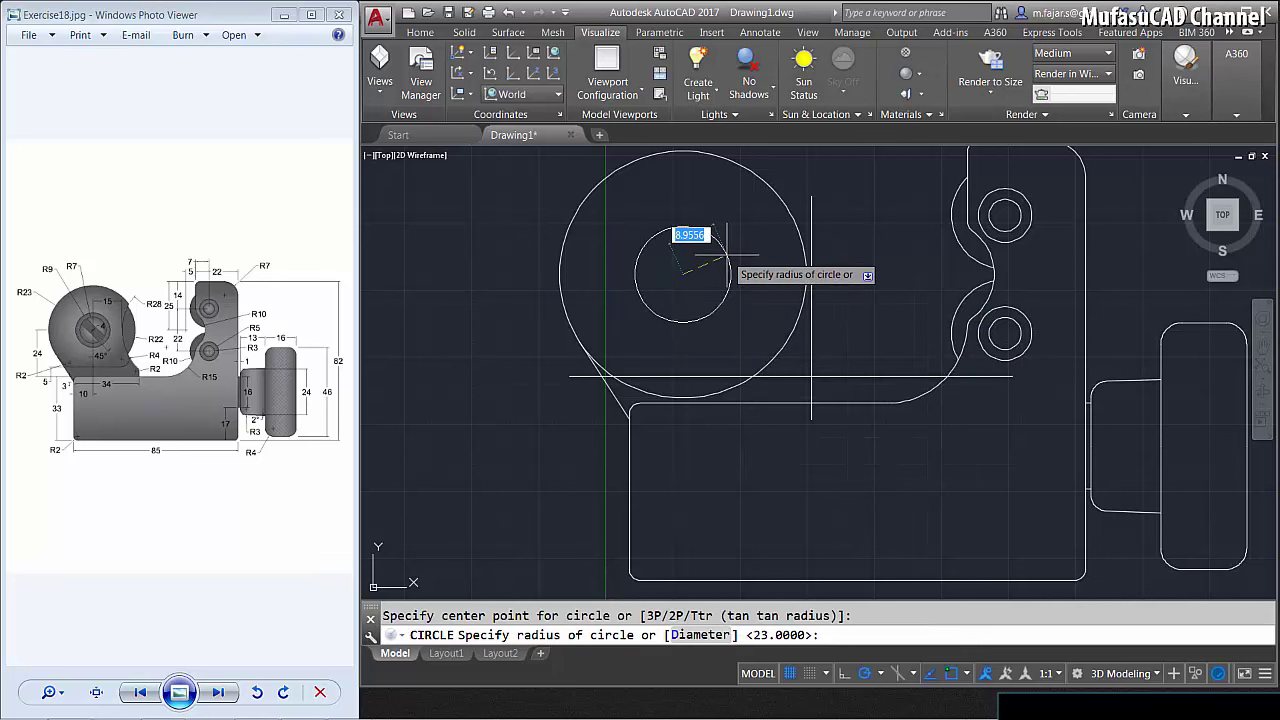
pyautogui.write('9')
pyautogui.press('Return')
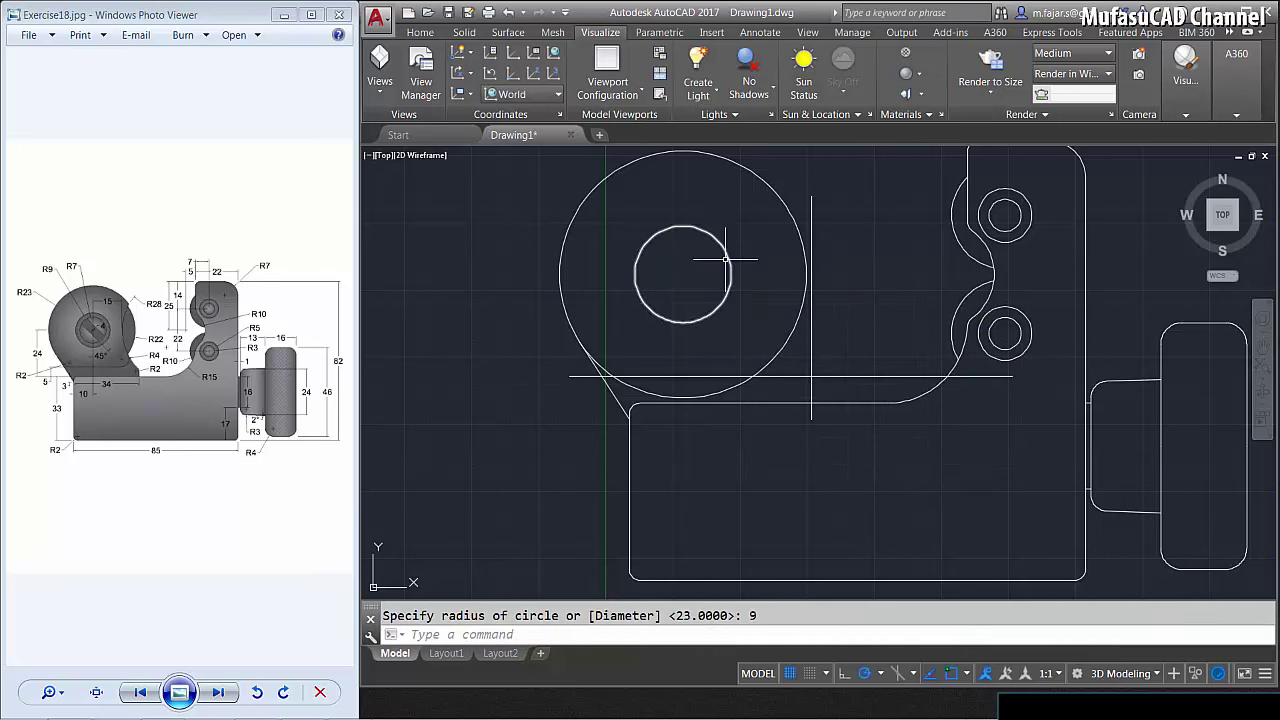
pyautogui.press('Return')
pyautogui.click(683, 275)
pyautogui.write('7')
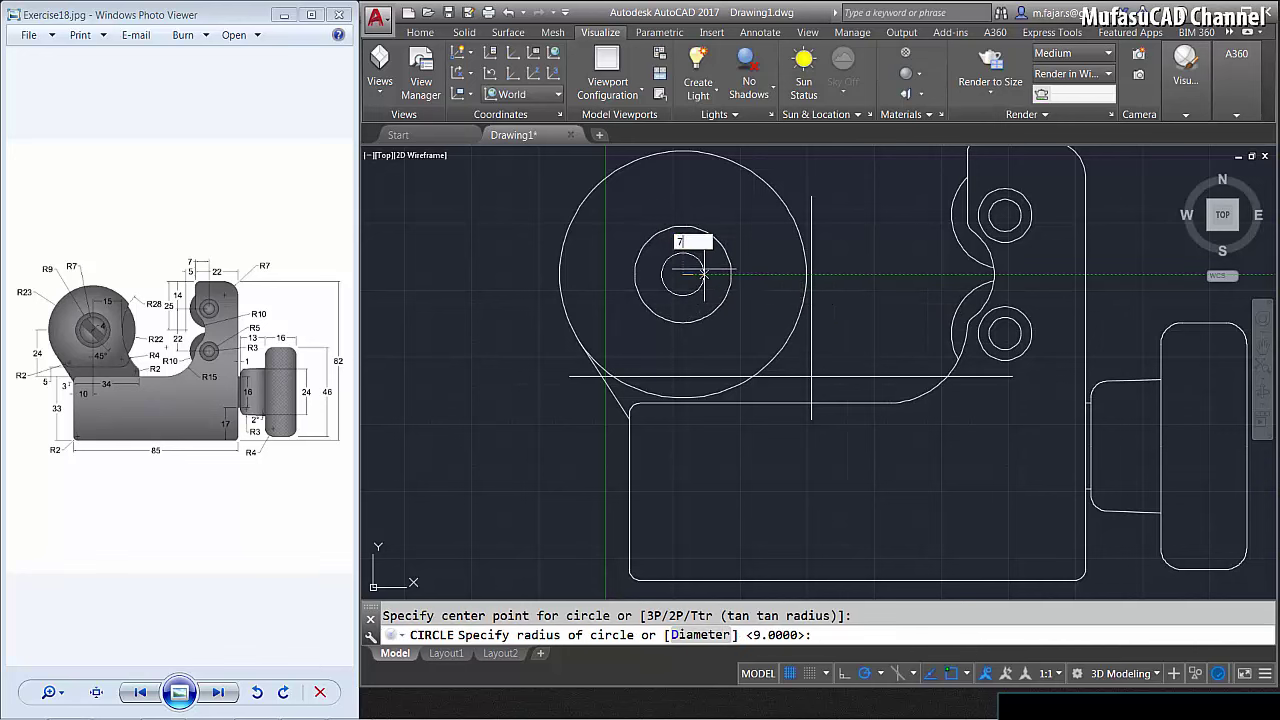
pyautogui.press('Return')
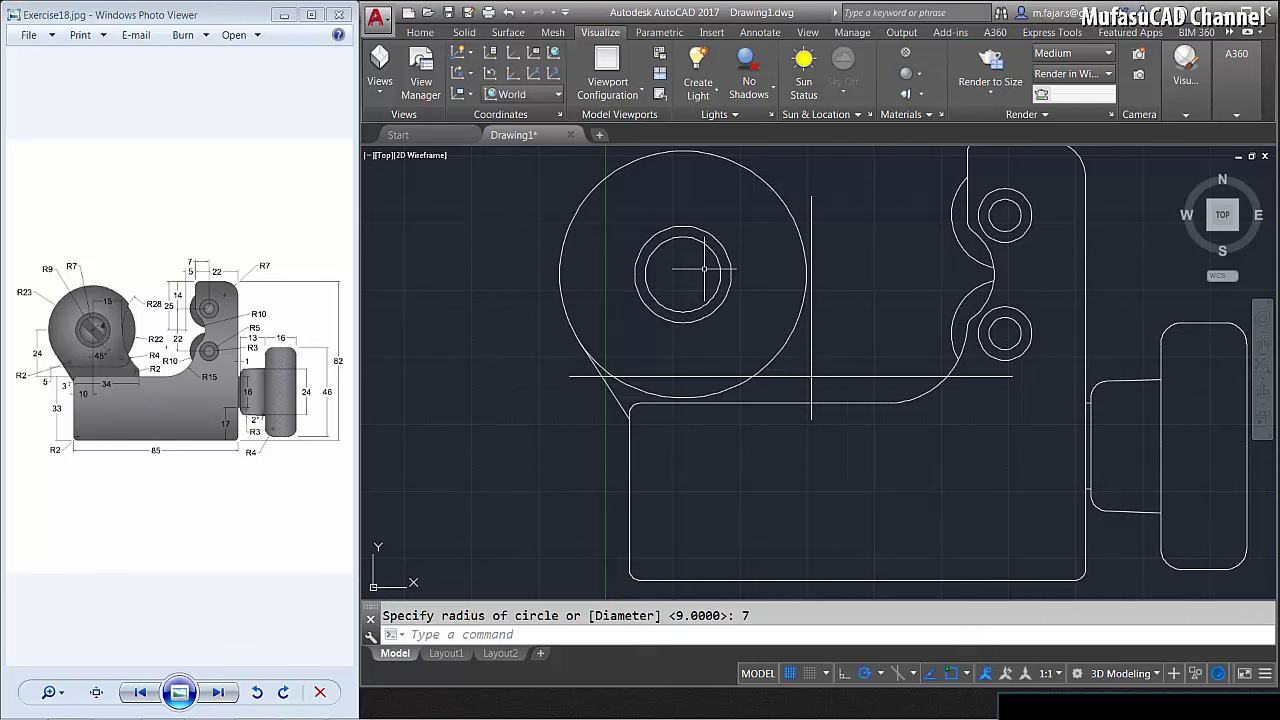
pyautogui.press('Return')
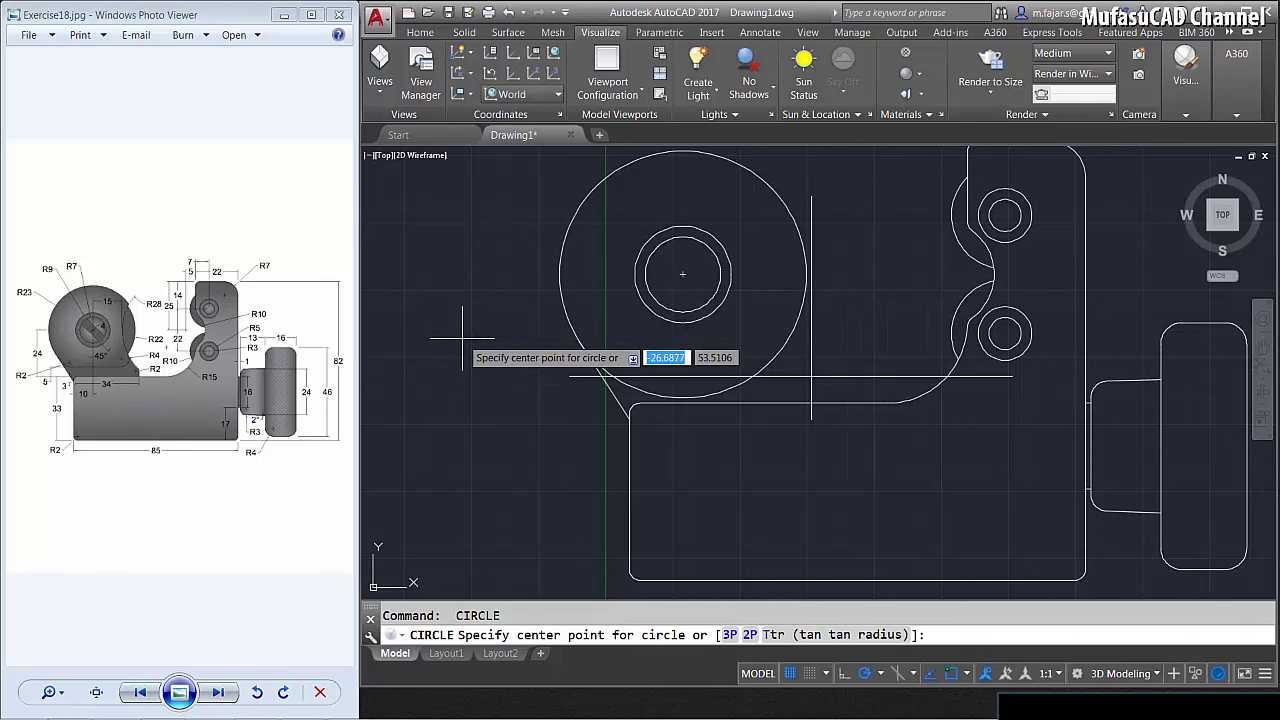
# Draw a radius-28 circle and move its left quadrant onto the small circle's centre.
pyautogui.click(462, 336)
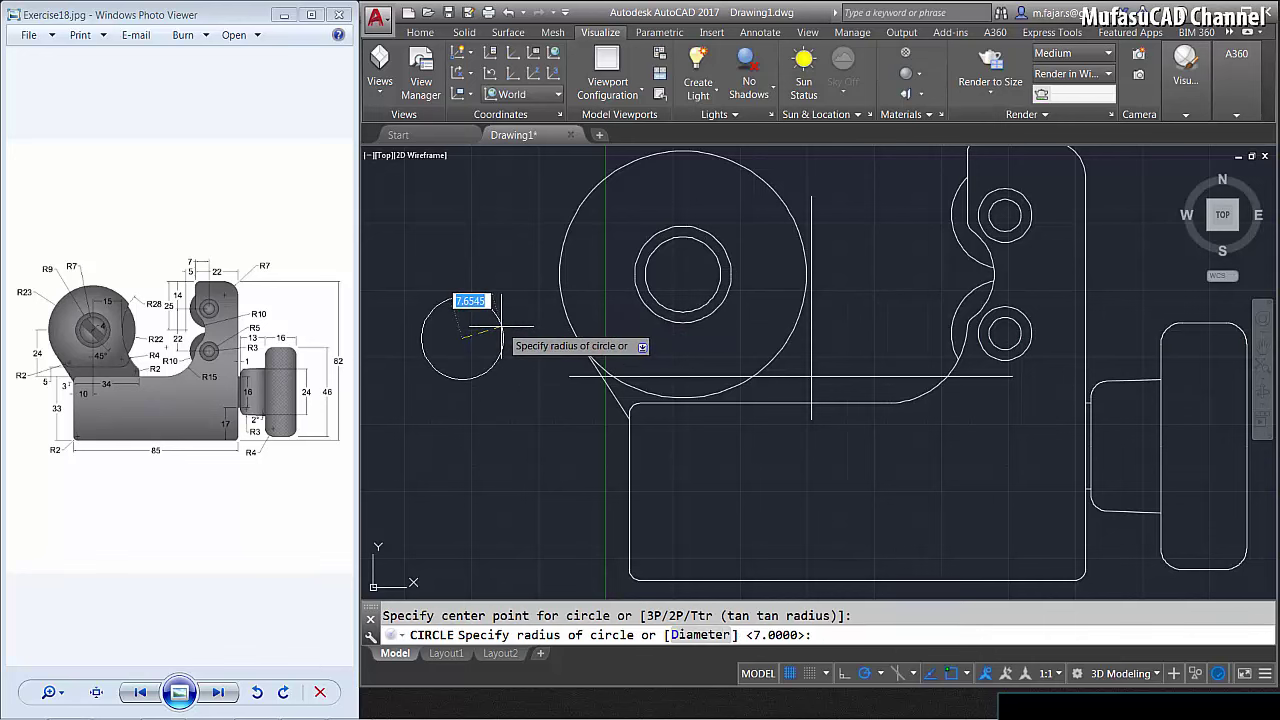
pyautogui.press('Return')
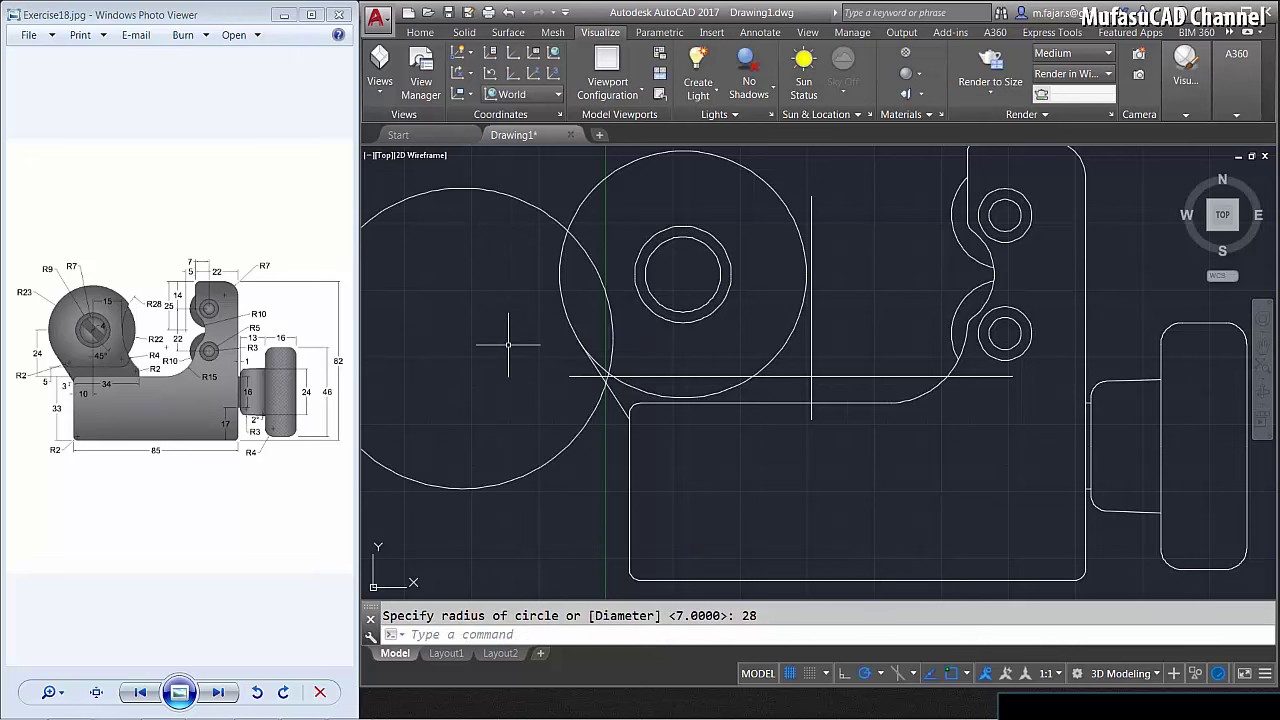
pyautogui.write('m')
pyautogui.press('Return')
pyautogui.click(580, 472)
pyautogui.click(514, 538)
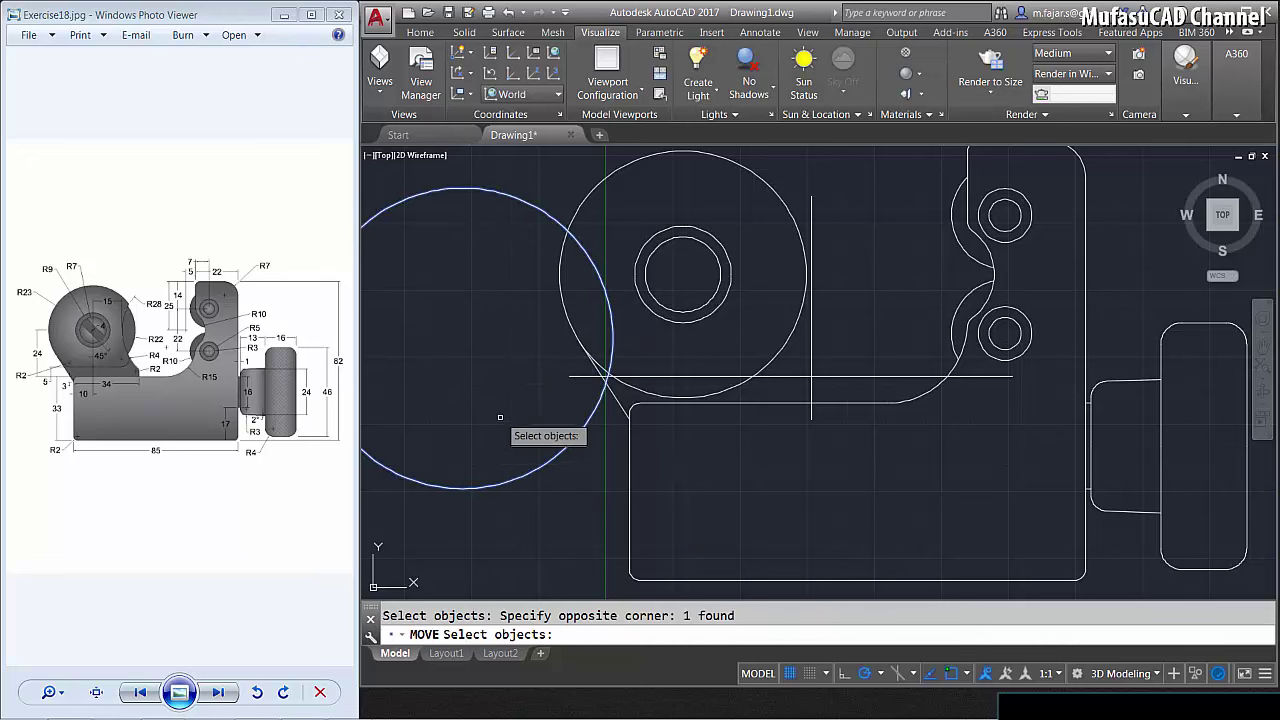
pyautogui.press('Return')
pyautogui.moveTo(396, 391); pyautogui.dragTo(511, 415, button='middle')
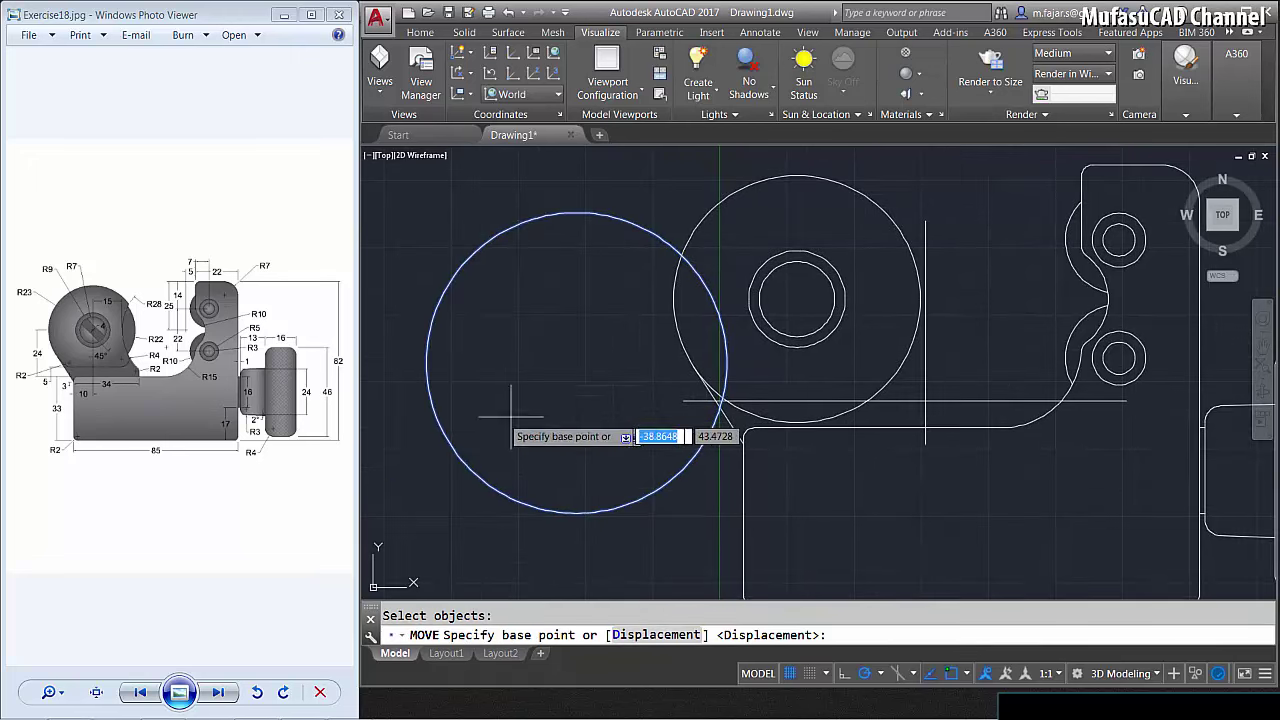
pyautogui.click(427, 362)
pyautogui.click(797, 298)
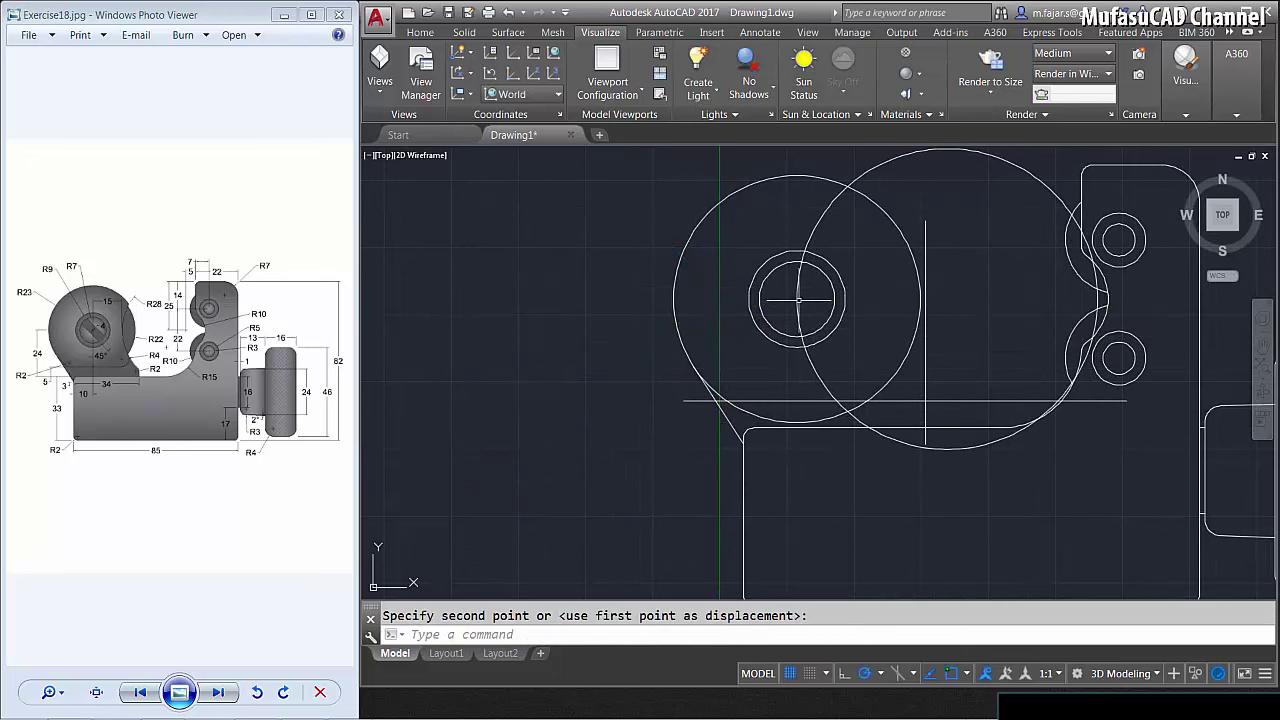
pyautogui.moveTo(826, 357); pyautogui.dragTo(675, 383, button='middle')
# Move the large circle a further 15 units, then undo that move.
pyautogui.press('Return')
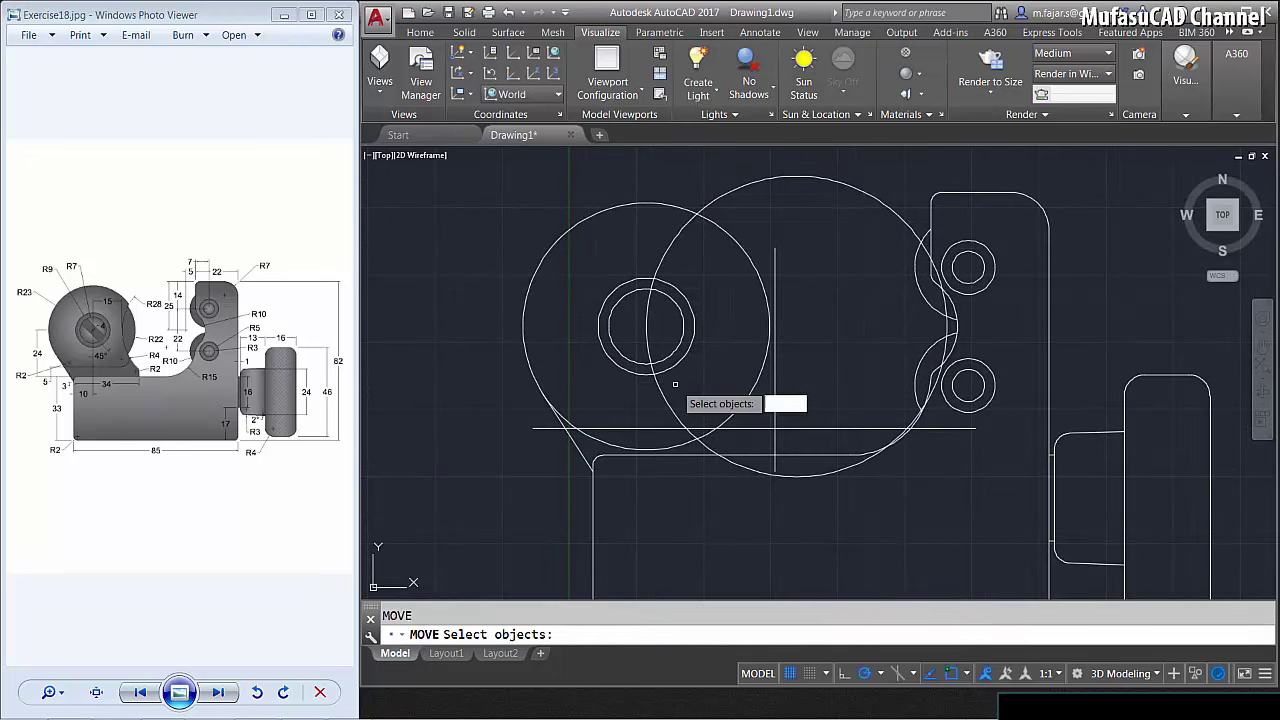
pyautogui.click(666, 390)
pyautogui.press('Return')
pyautogui.click(469, 207)
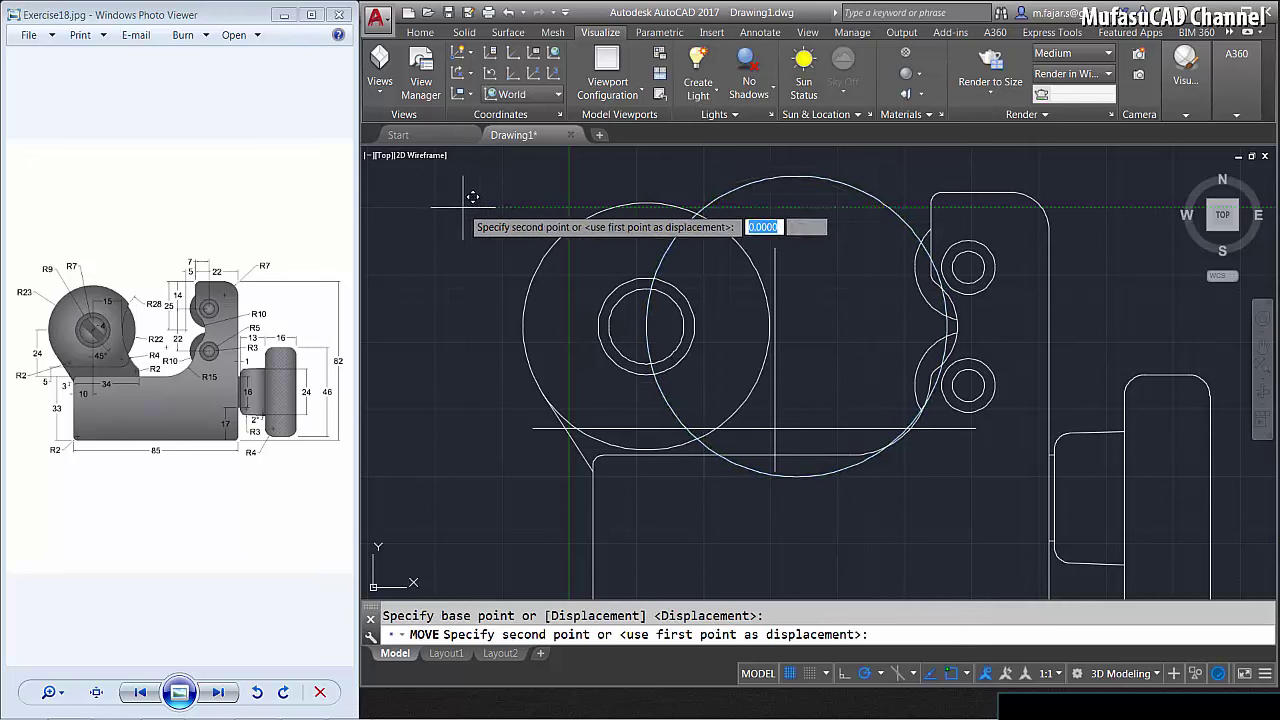
pyautogui.write('15')
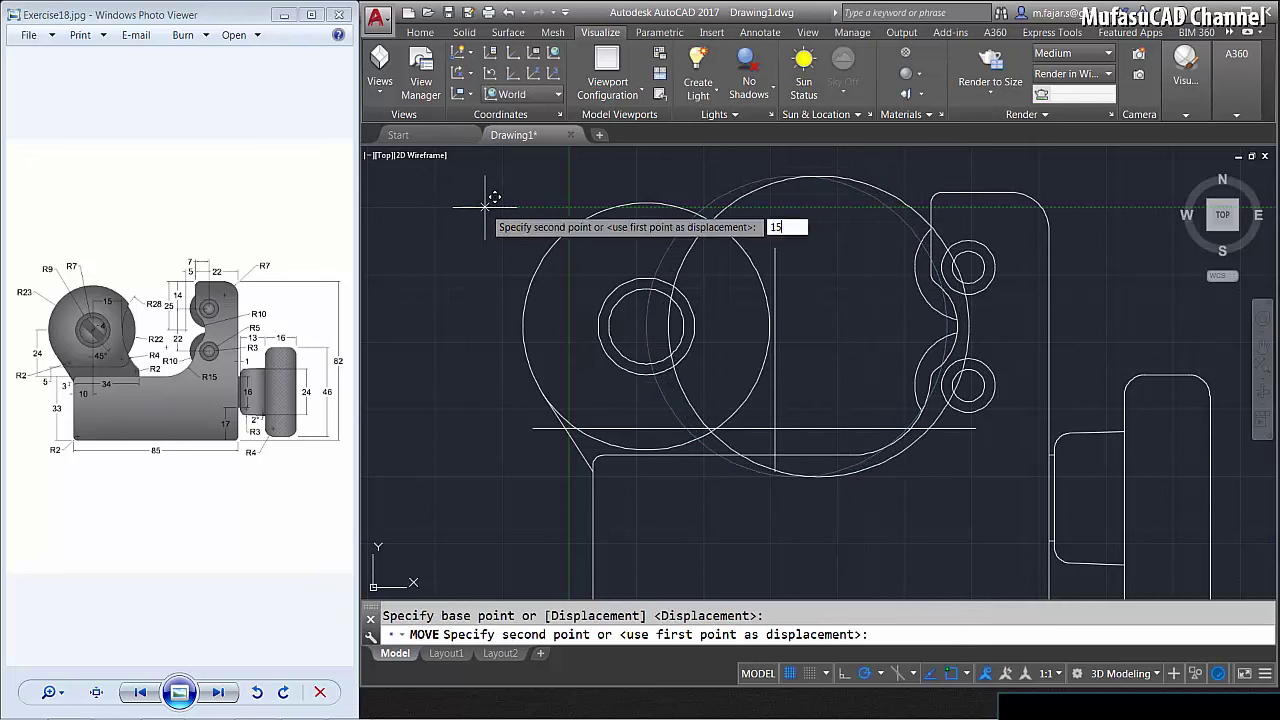
pyautogui.press('Return')
pyautogui.hotkey('ctrl', 'z')
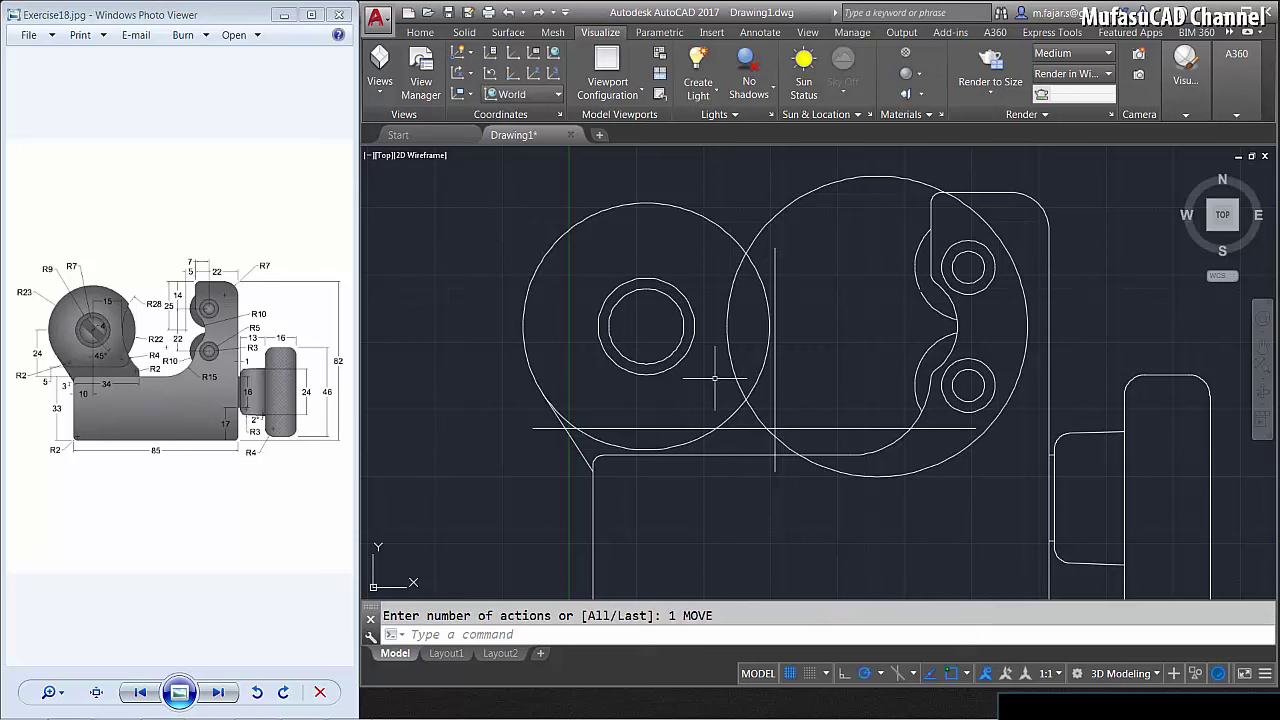
pyautogui.write('TR')
# Trim the large circle's top and lower arcs and the horizontal line's left stub.
pyautogui.press('Return')
pyautogui.press('Return')
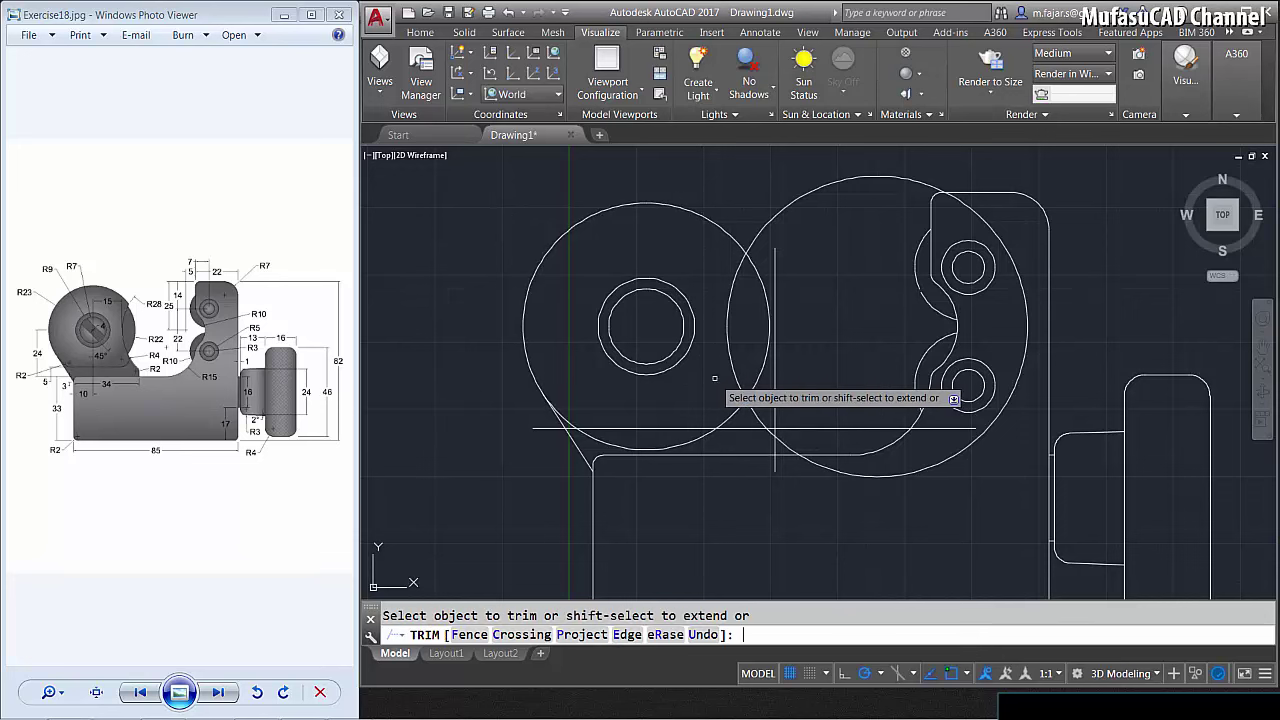
pyautogui.click(758, 230)
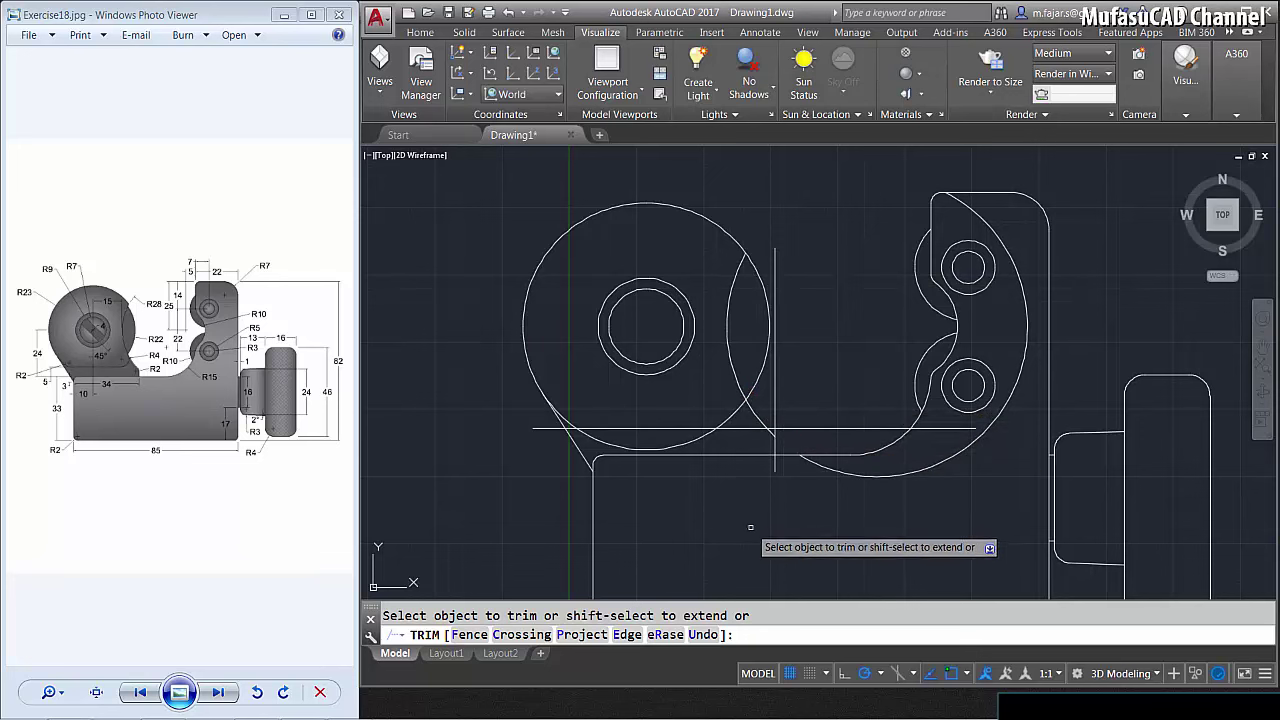
pyautogui.click(729, 417)
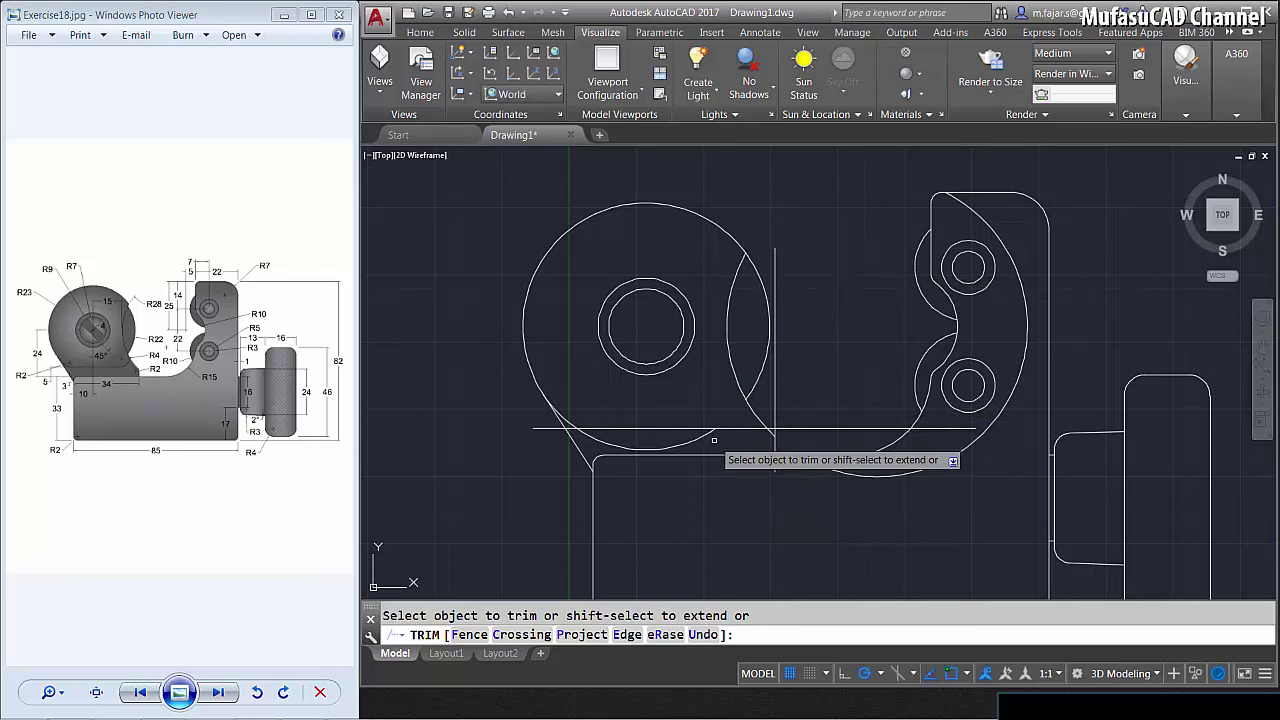
pyautogui.click(548, 427)
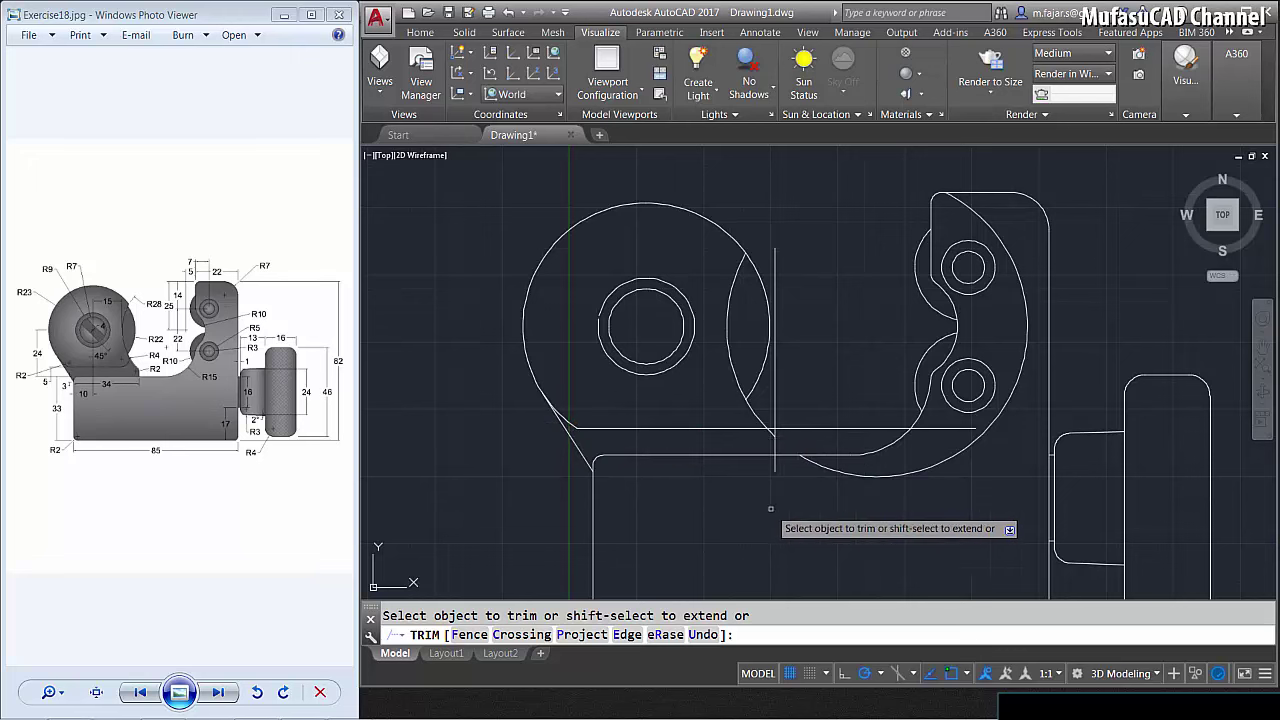
pyautogui.scroll(2, 790, 510)
pyautogui.click(803, 491)
pyautogui.click(750, 462)
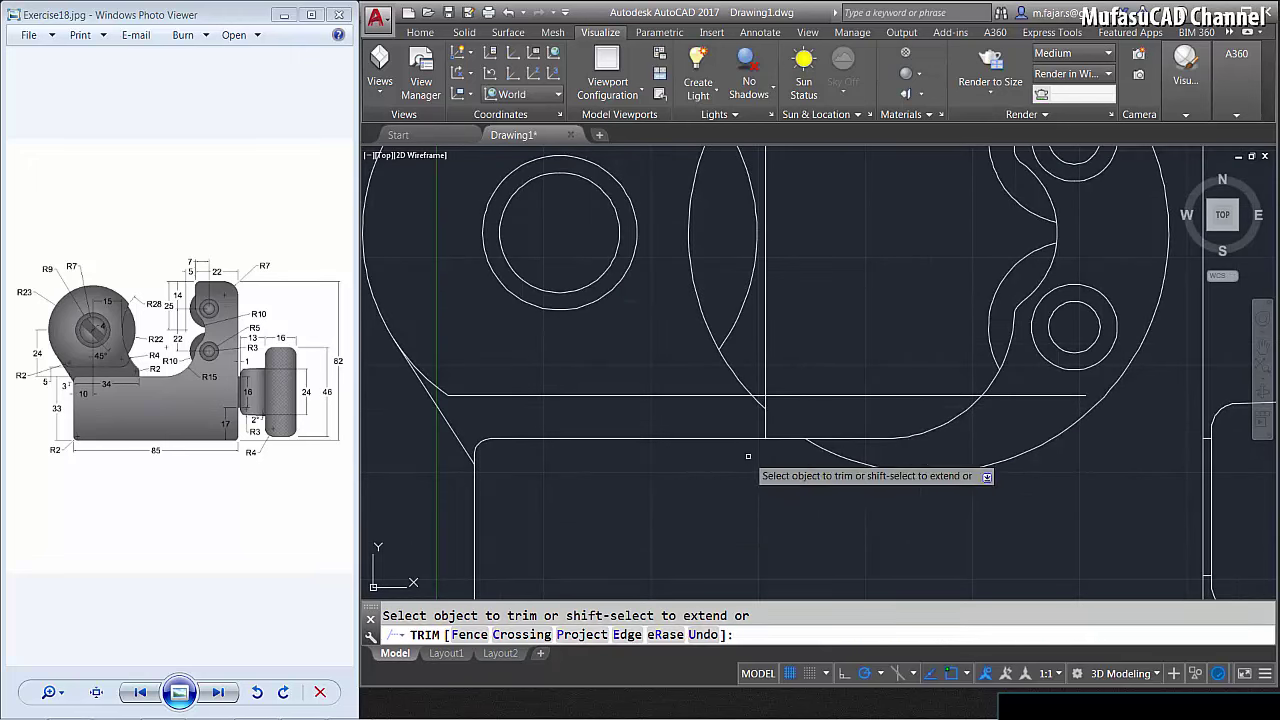
# Trim the vertical line above the horizontal line and the segment right of the arc.
pyautogui.click(820, 309)
pyautogui.click(754, 368)
pyautogui.scroll(2, 781, 431)
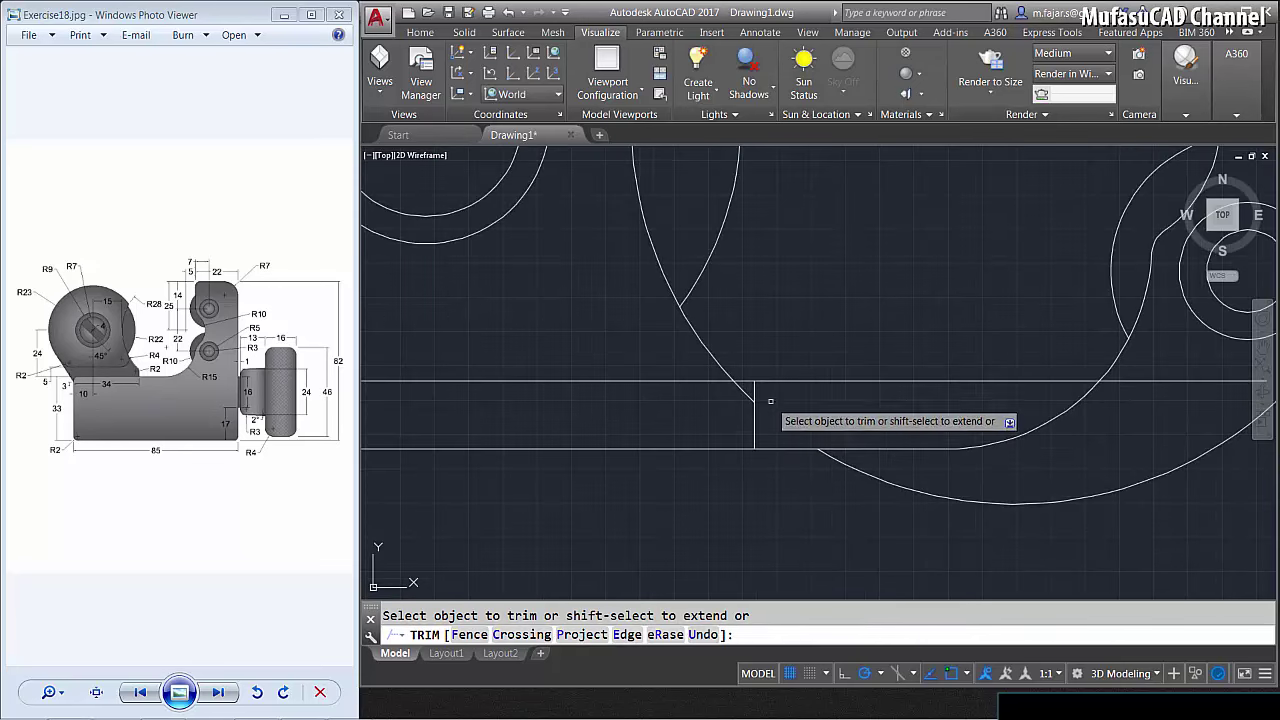
pyautogui.click(788, 380)
pyautogui.click(752, 379)
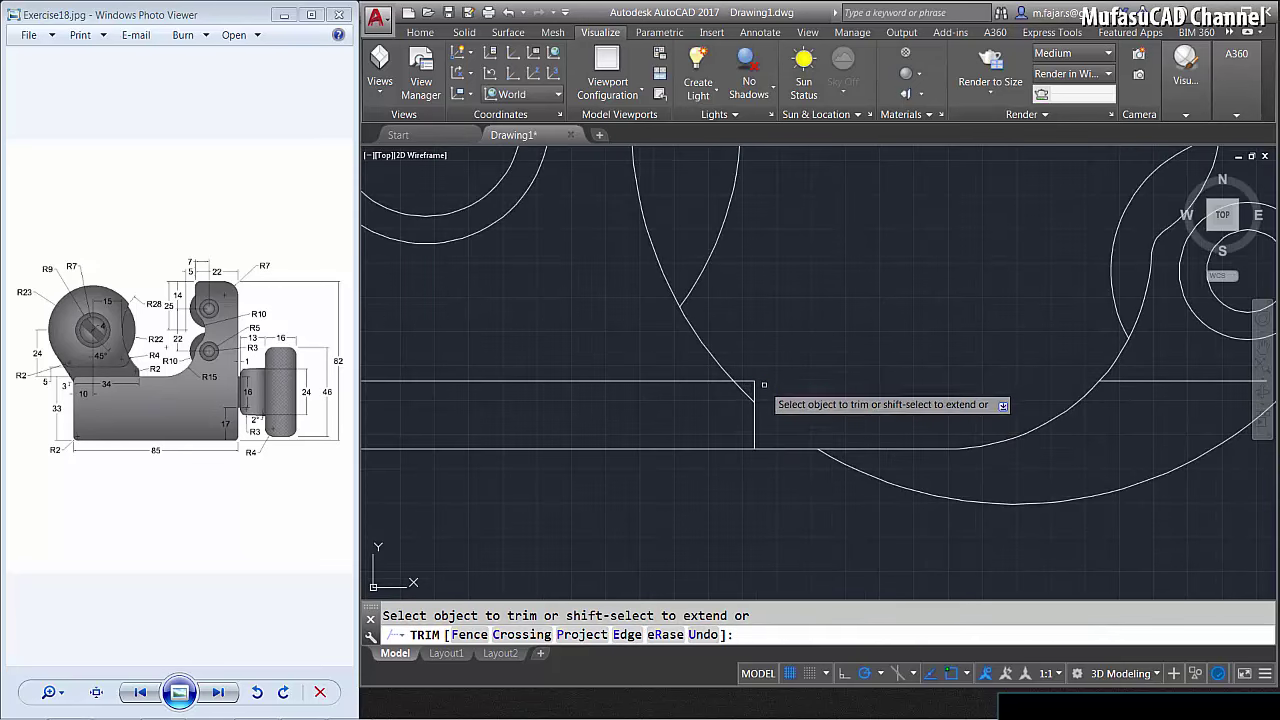
pyautogui.scroll(-2, 760, 378)
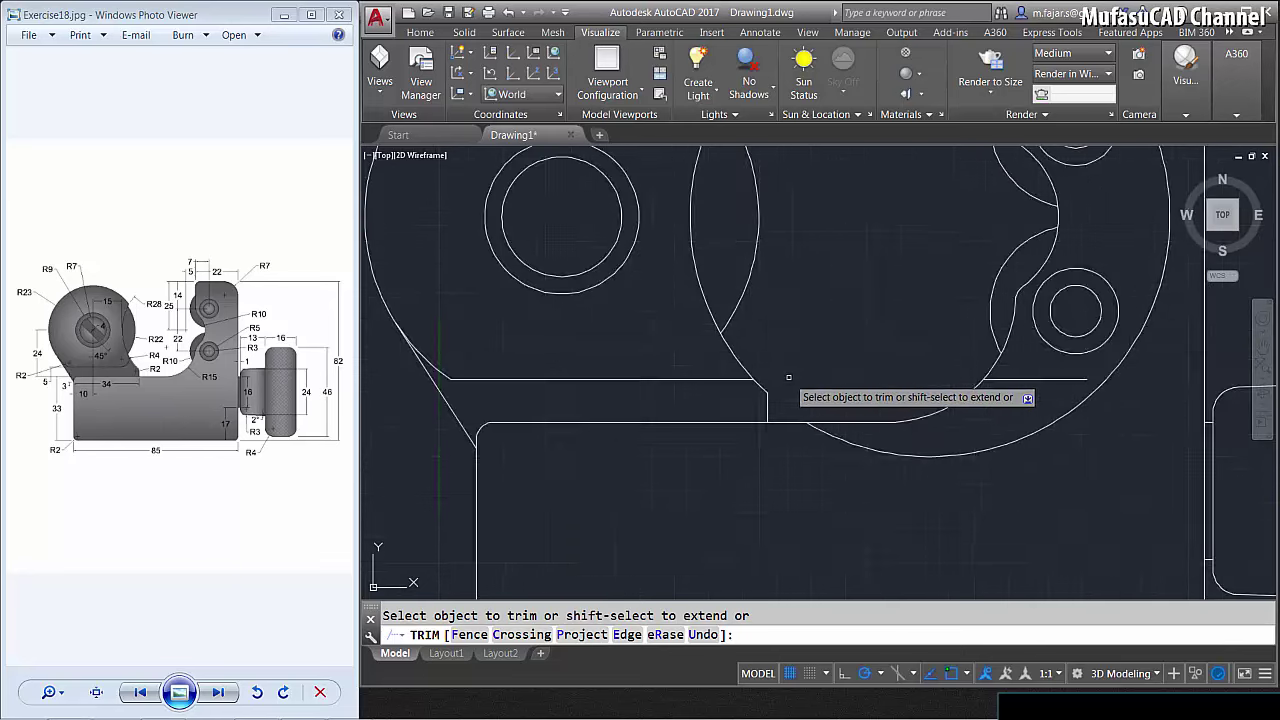
pyautogui.scroll(-2, 795, 374)
pyautogui.press('Return')
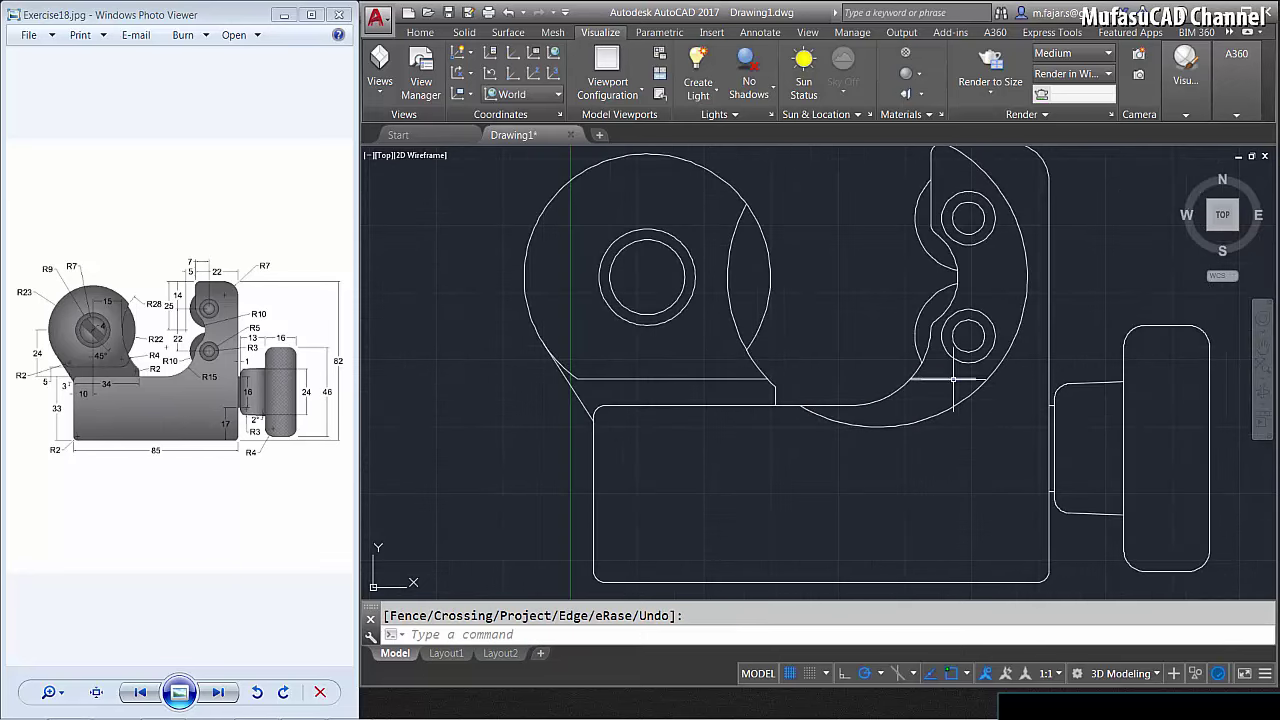
# Select the short leftover horizontal segment, then undo its erasure.
pyautogui.click(953, 379)
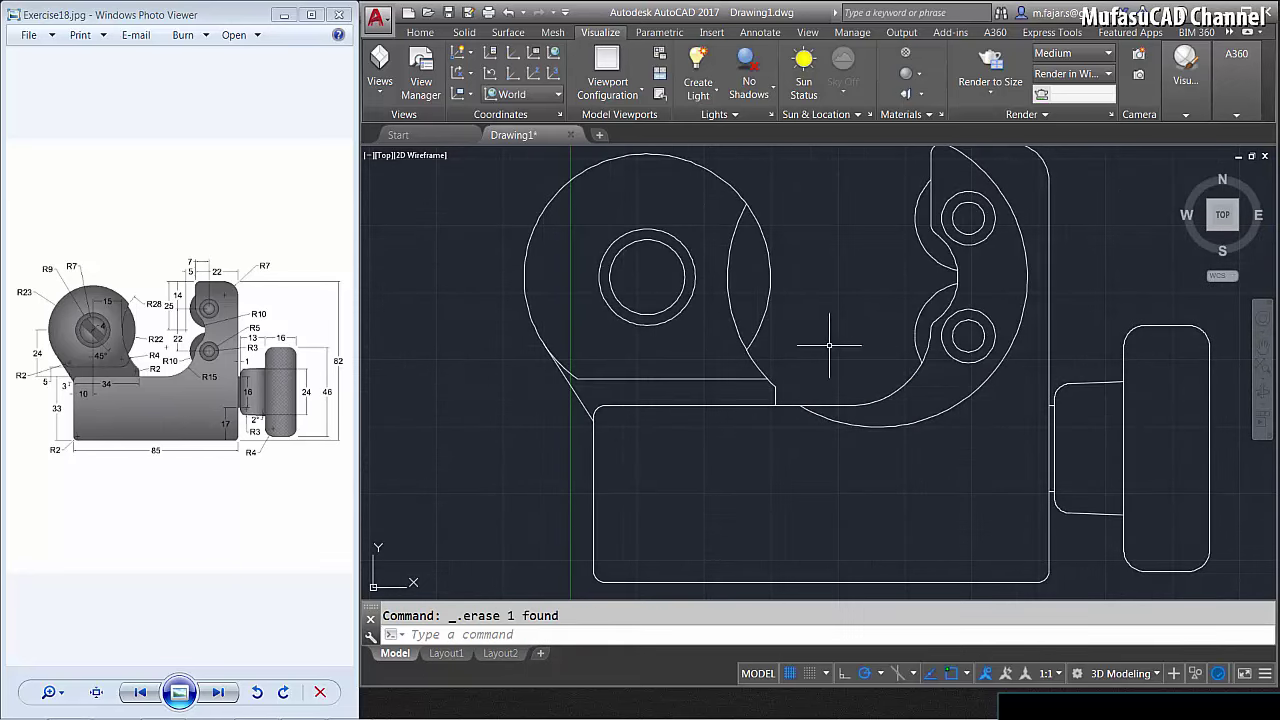
pyautogui.moveTo(829, 345); pyautogui.dragTo(776, 385, button='middle')
pyautogui.hotkey('ctrl', 'z')
pyautogui.write('c')
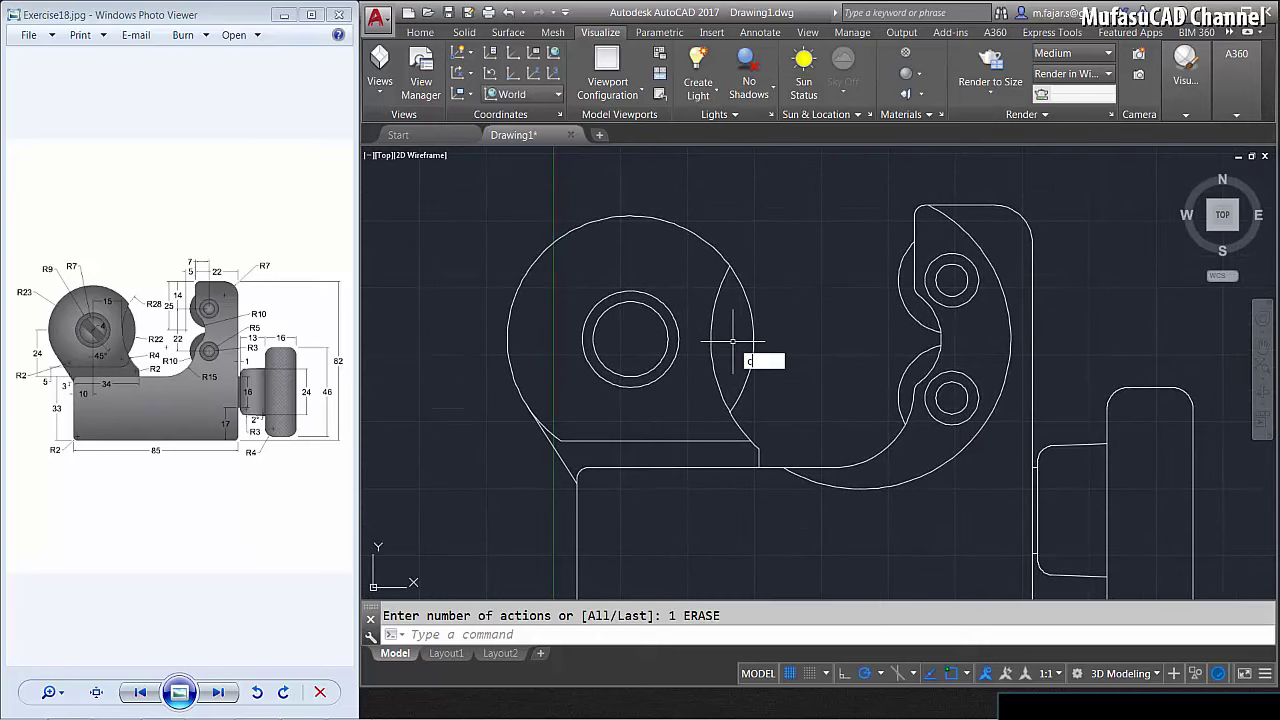
pyautogui.press('Return')
# Draw a radius-22 circle on the left hole's centre and trim its right side beyond the jaw arc.
pyautogui.click(631, 341)
pyautogui.write('22')
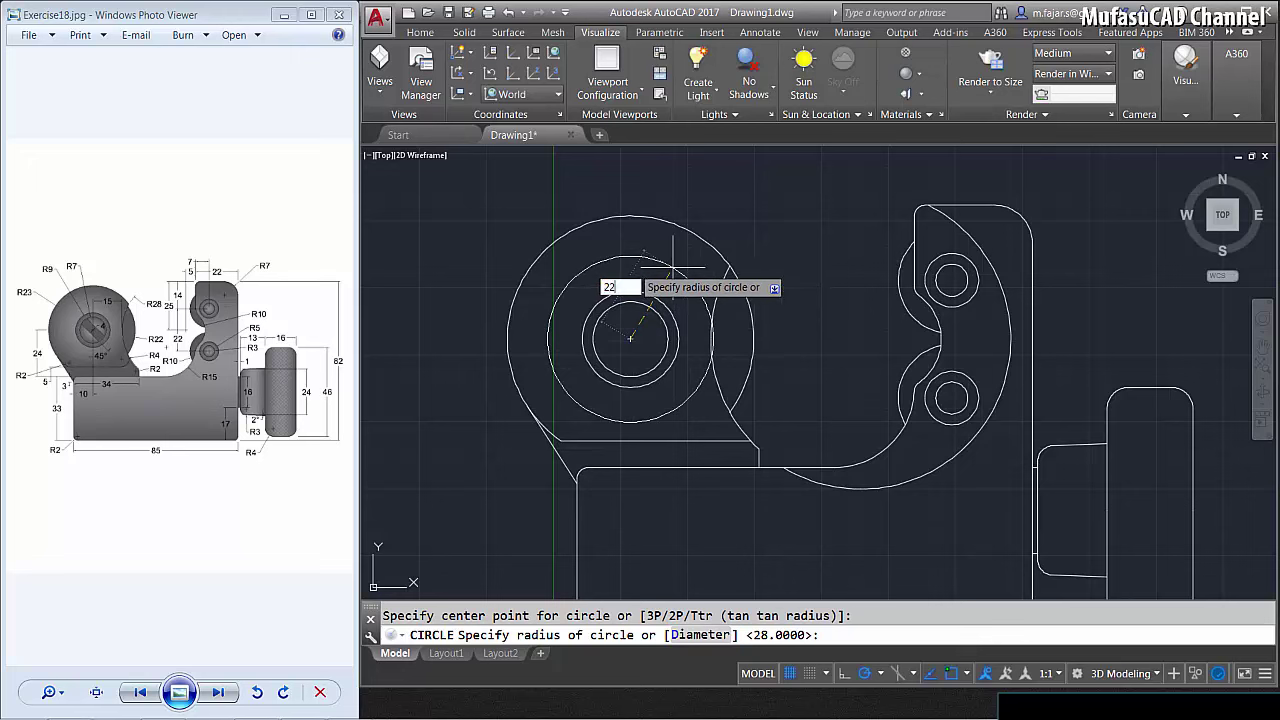
pyautogui.press('Return')
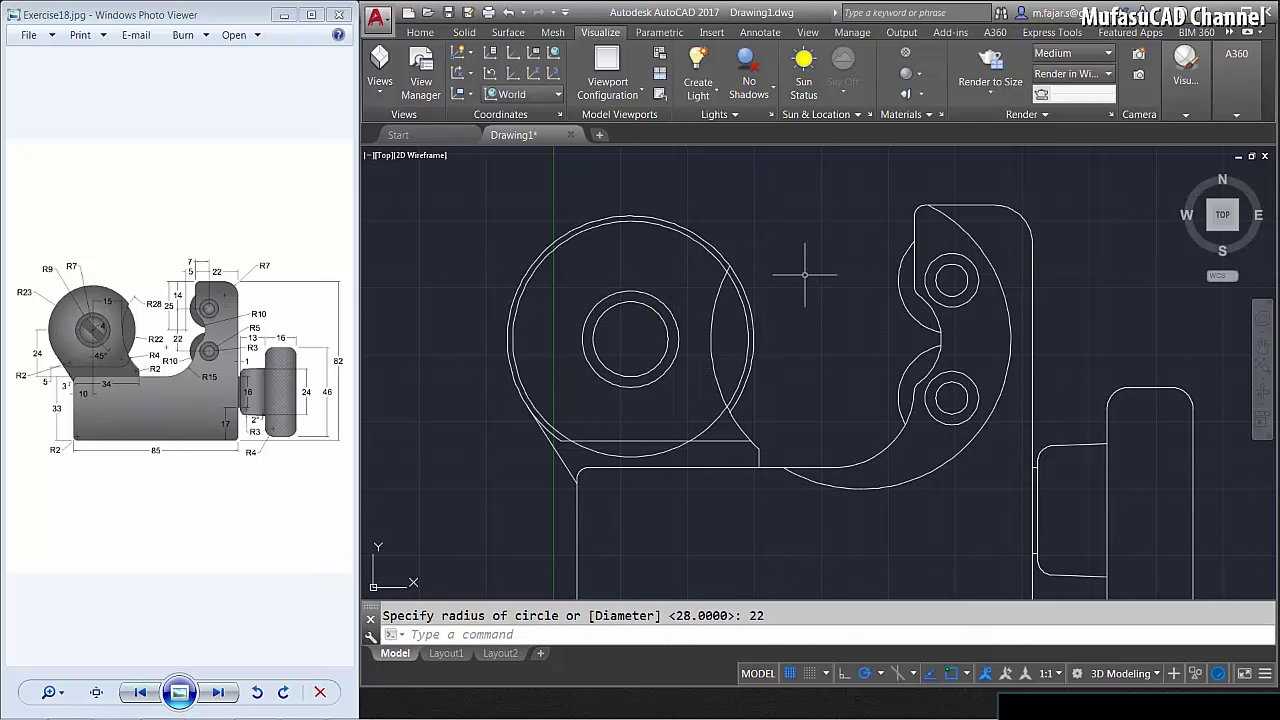
pyautogui.write('tr')
pyautogui.press('Return')
pyautogui.press('Return')
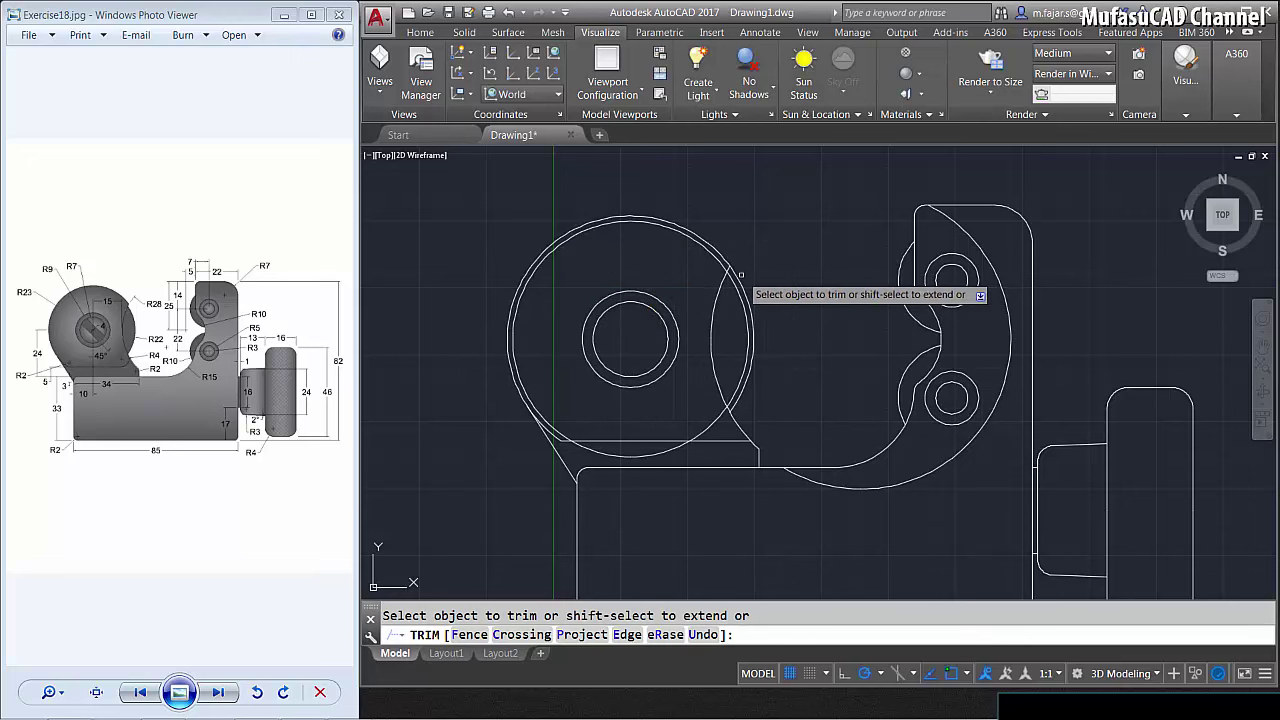
pyautogui.click(741, 276)
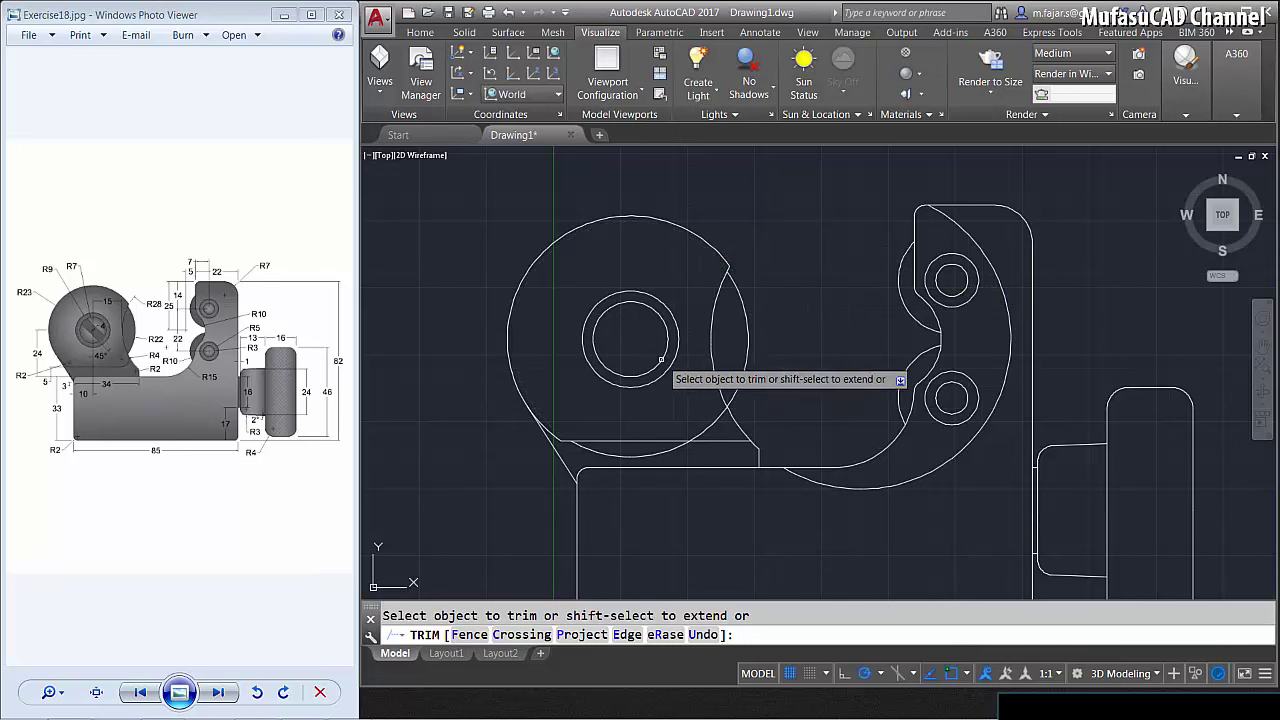
pyautogui.click(707, 428)
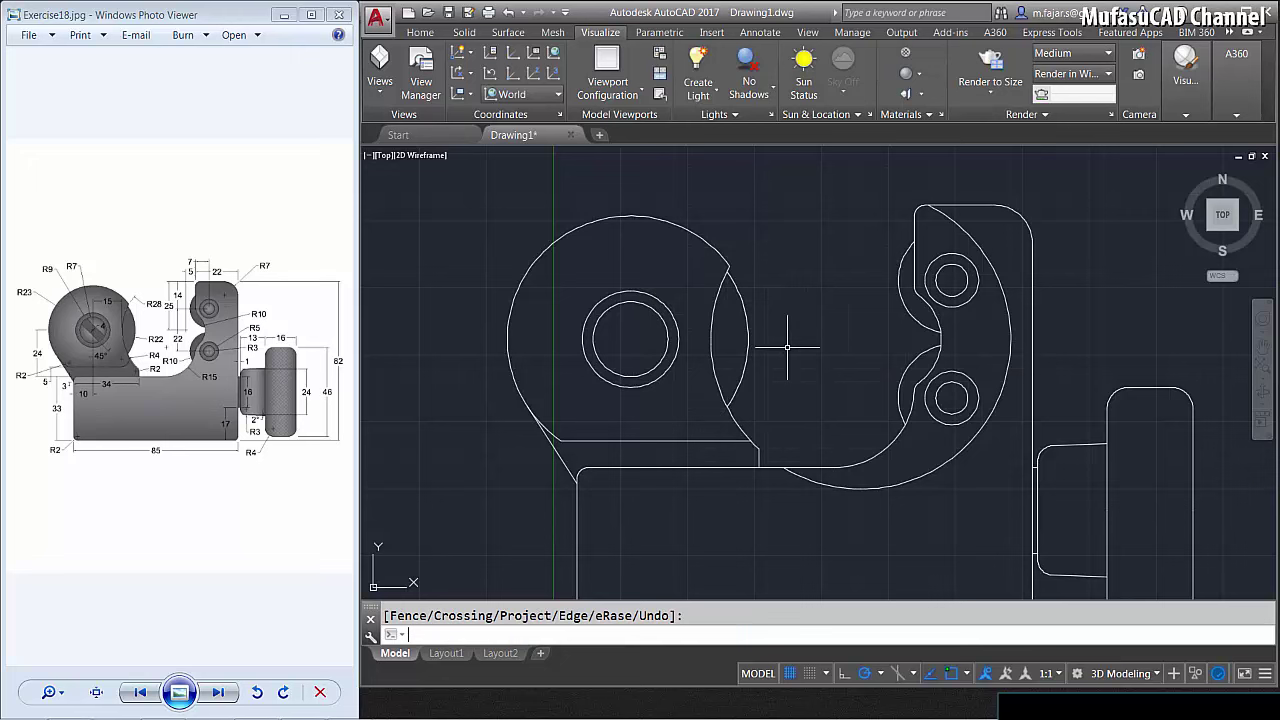
pyautogui.write('c')
pyautogui.press('Return')
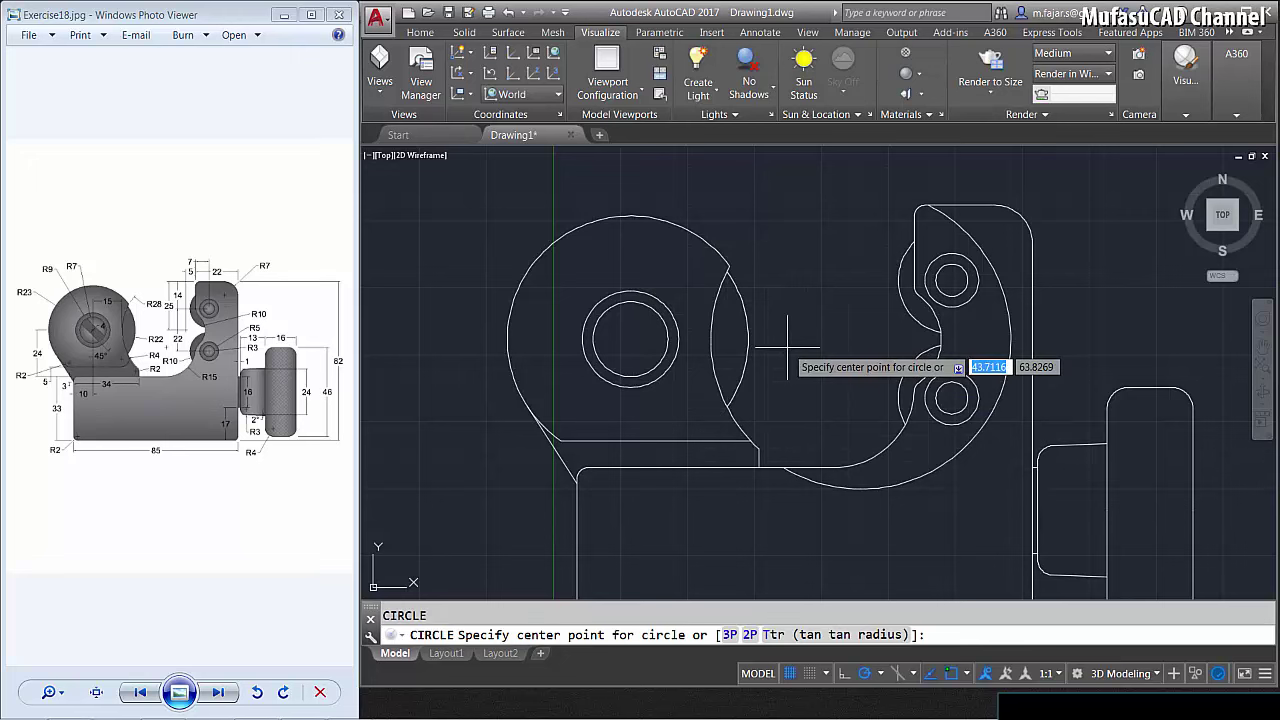
# Draw a radius-4 circle tangent to the radius-22 arc and the horizontal base line.
pyautogui.press('Return')
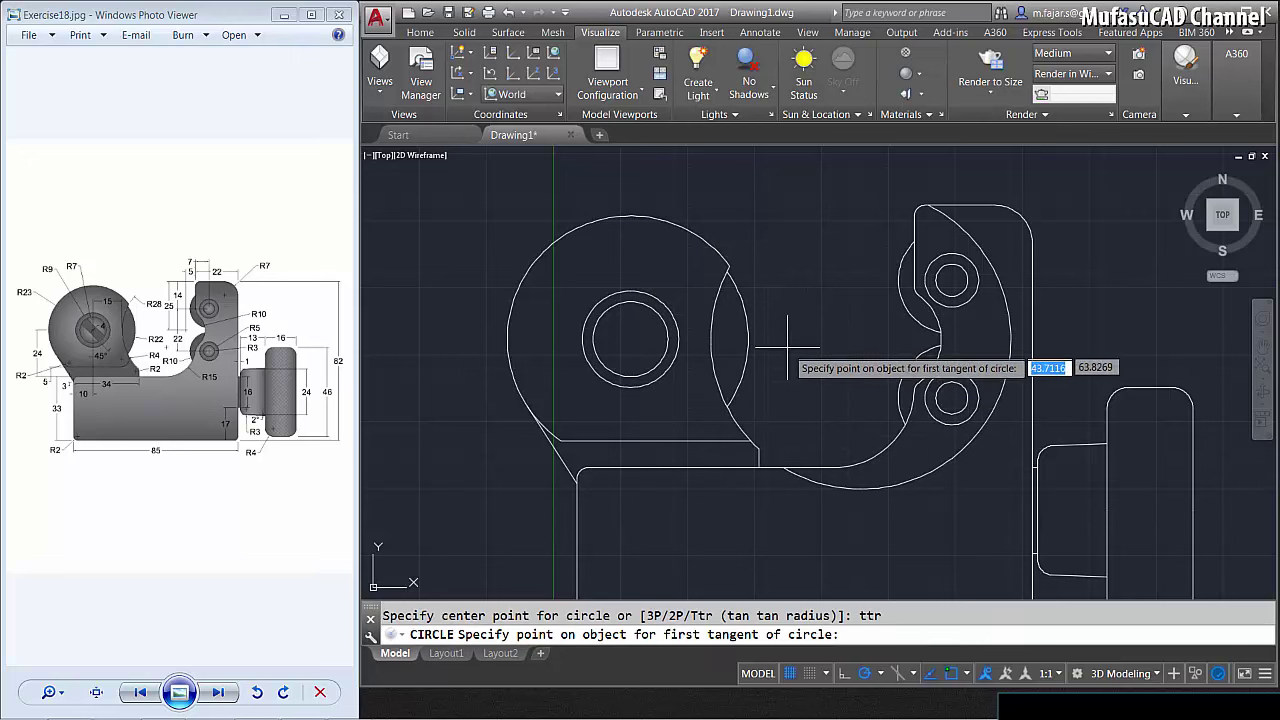
pyautogui.click(745, 438)
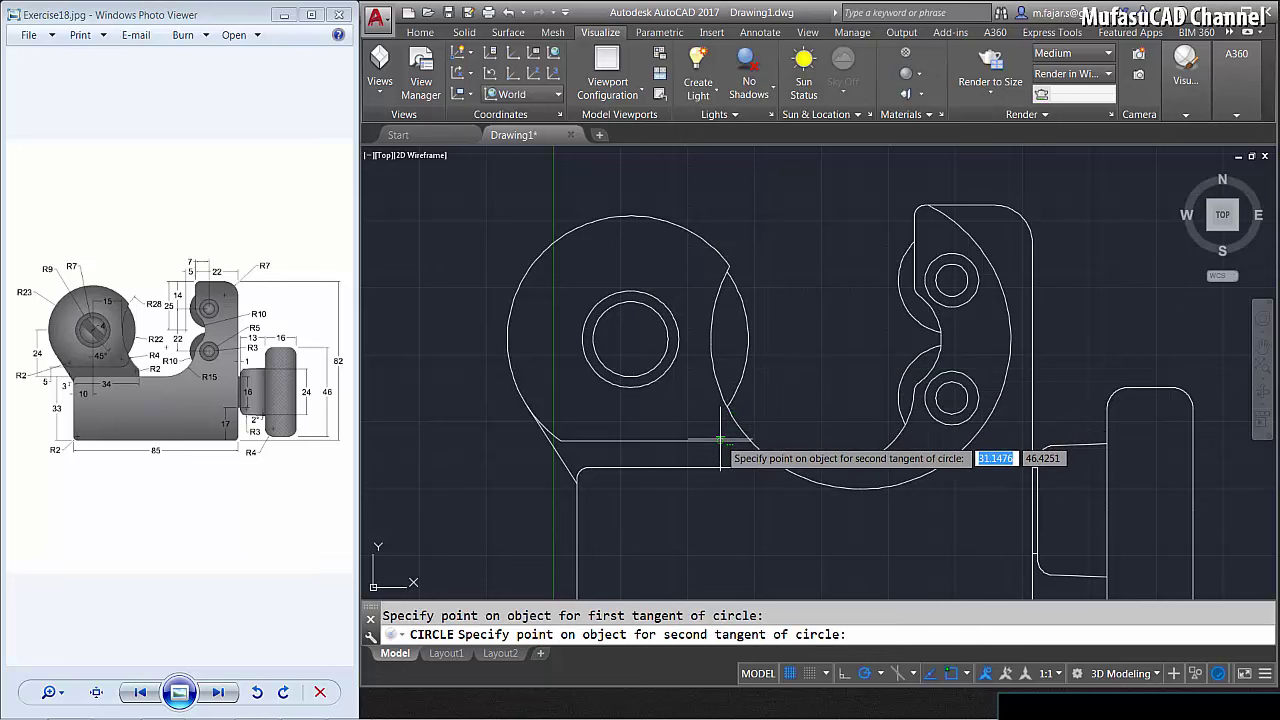
pyautogui.click(721, 439)
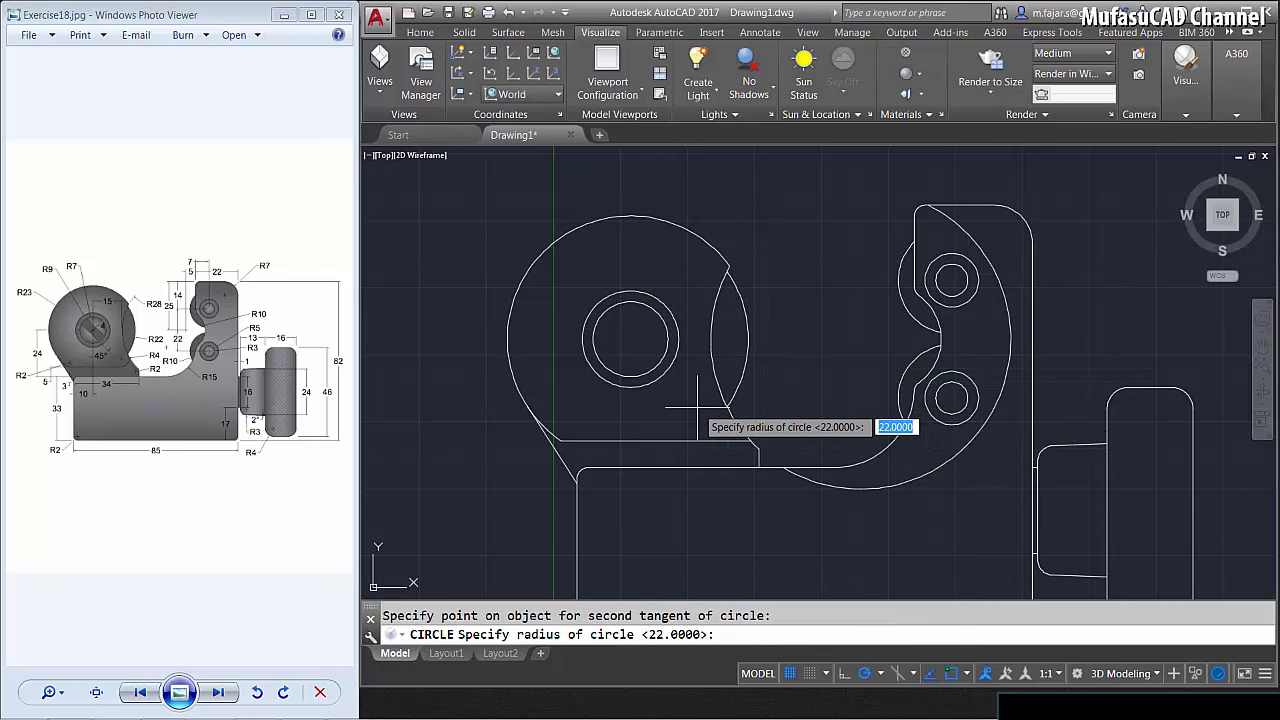
pyautogui.press('Return')
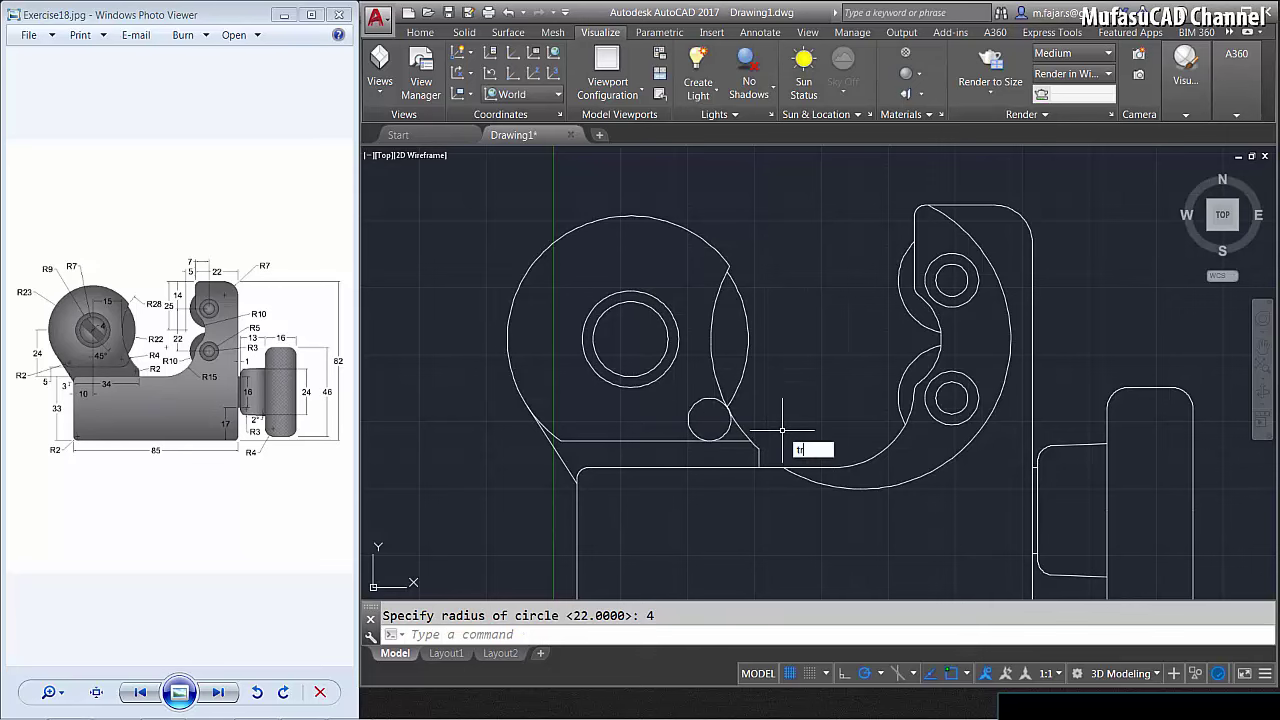
# Trim the radius-4 circle down to a fillet arc and remove the leftover line beside it.
pyautogui.press('Return')
pyautogui.press('Return')
pyautogui.scroll(3, 782, 430)
pyautogui.click(737, 450)
pyautogui.click(705, 400)
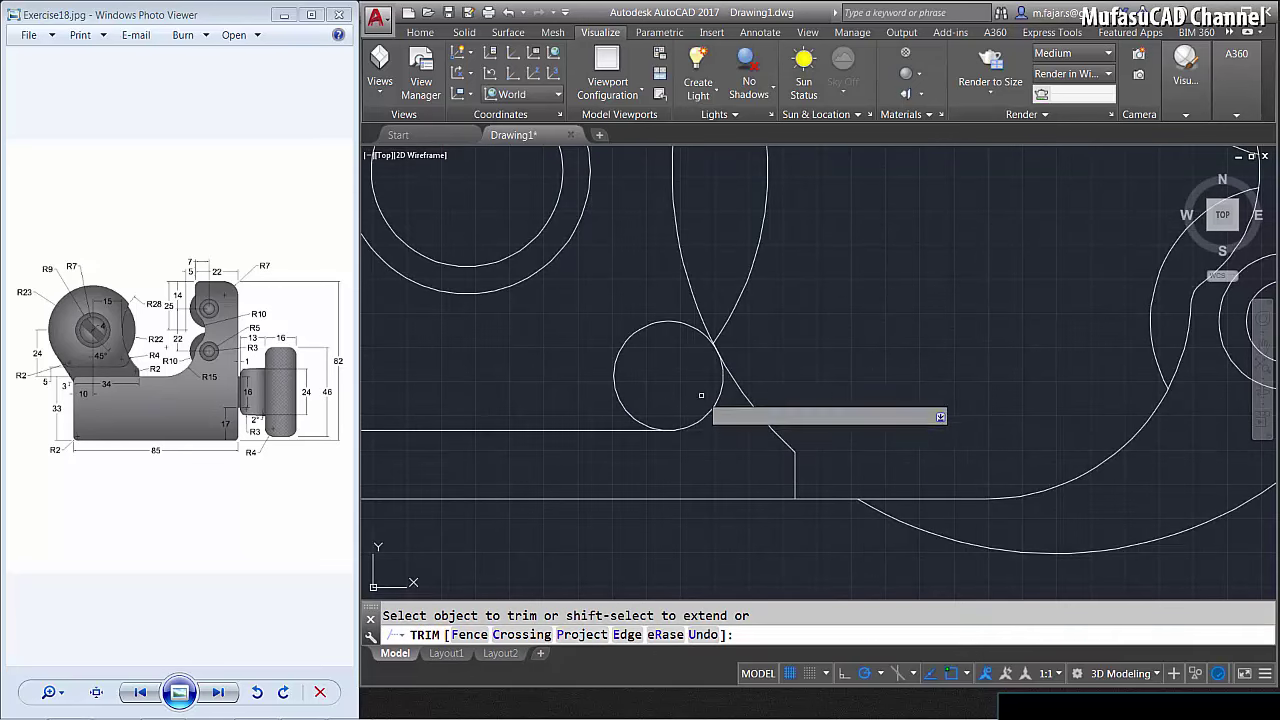
pyautogui.click(672, 362)
pyautogui.click(595, 325)
pyautogui.press('Return')
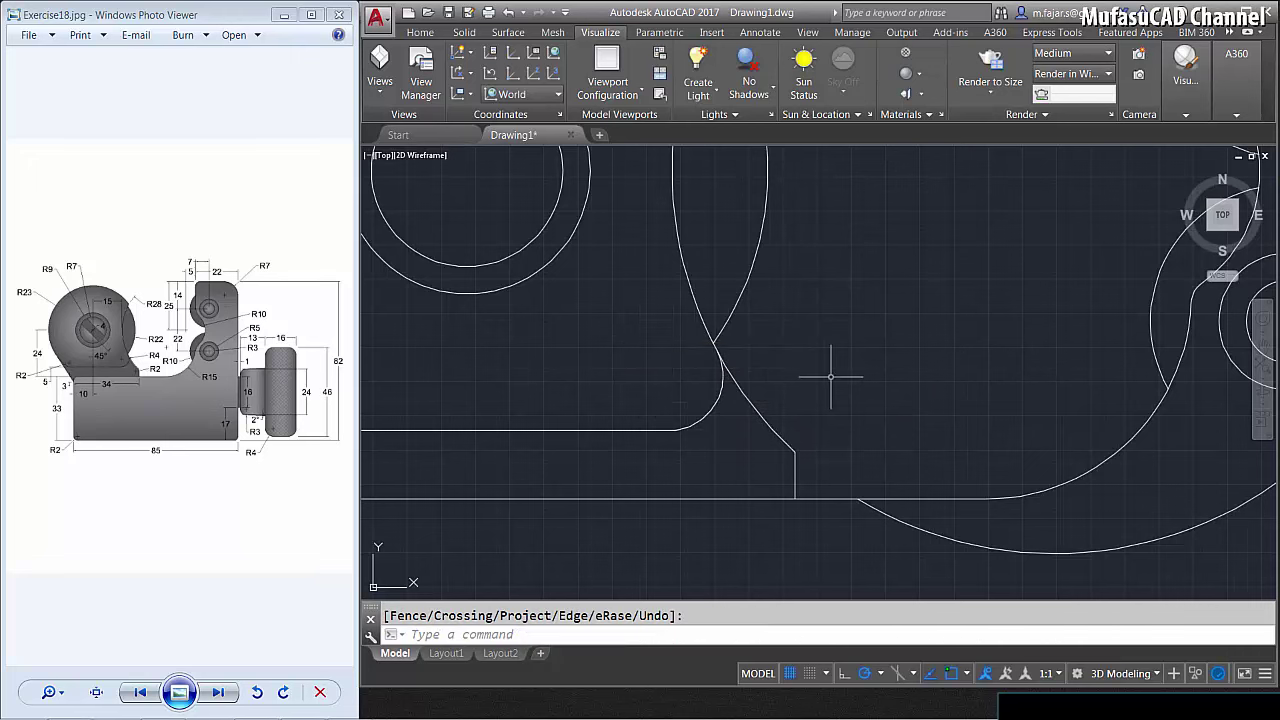
pyautogui.scroll(-3, 830, 377)
pyautogui.moveTo(797, 451)
pyautogui.mouseDown(button='middle')
pyautogui.moveTo(757, 346)
pyautogui.moveTo(764, 408)
pyautogui.mouseUp(button='middle')
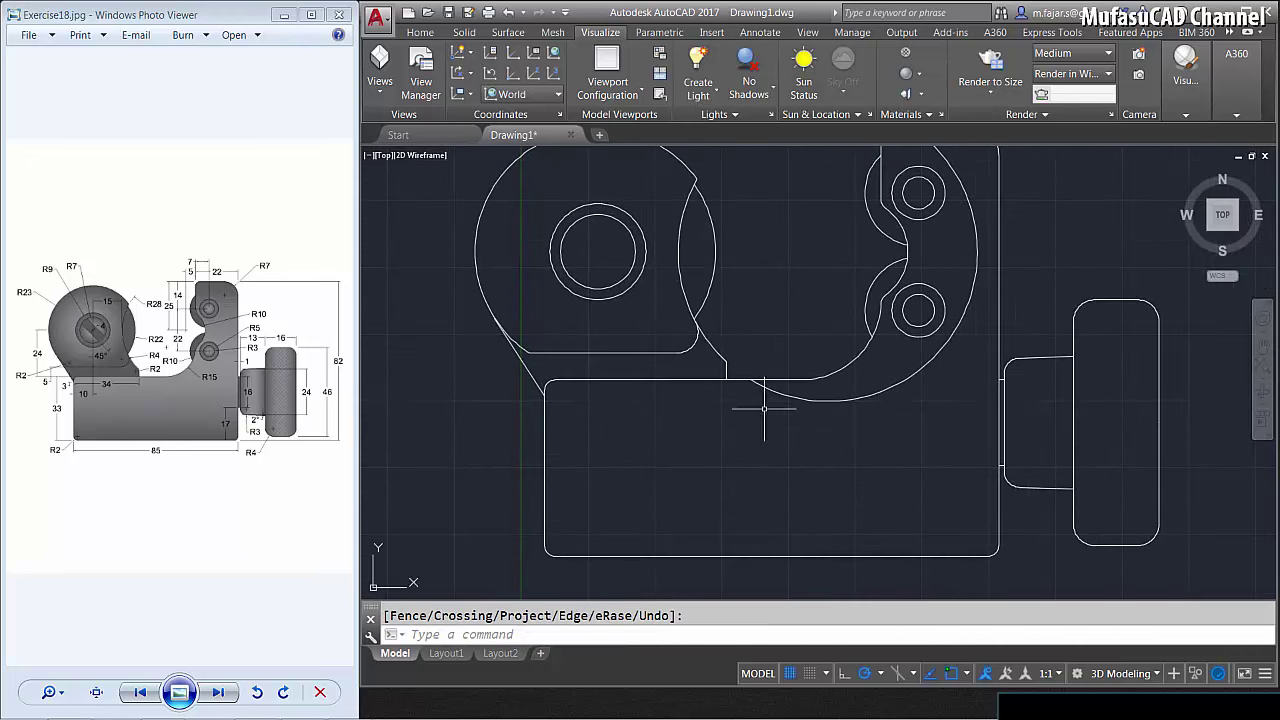
pyautogui.scroll(2, 750, 347)
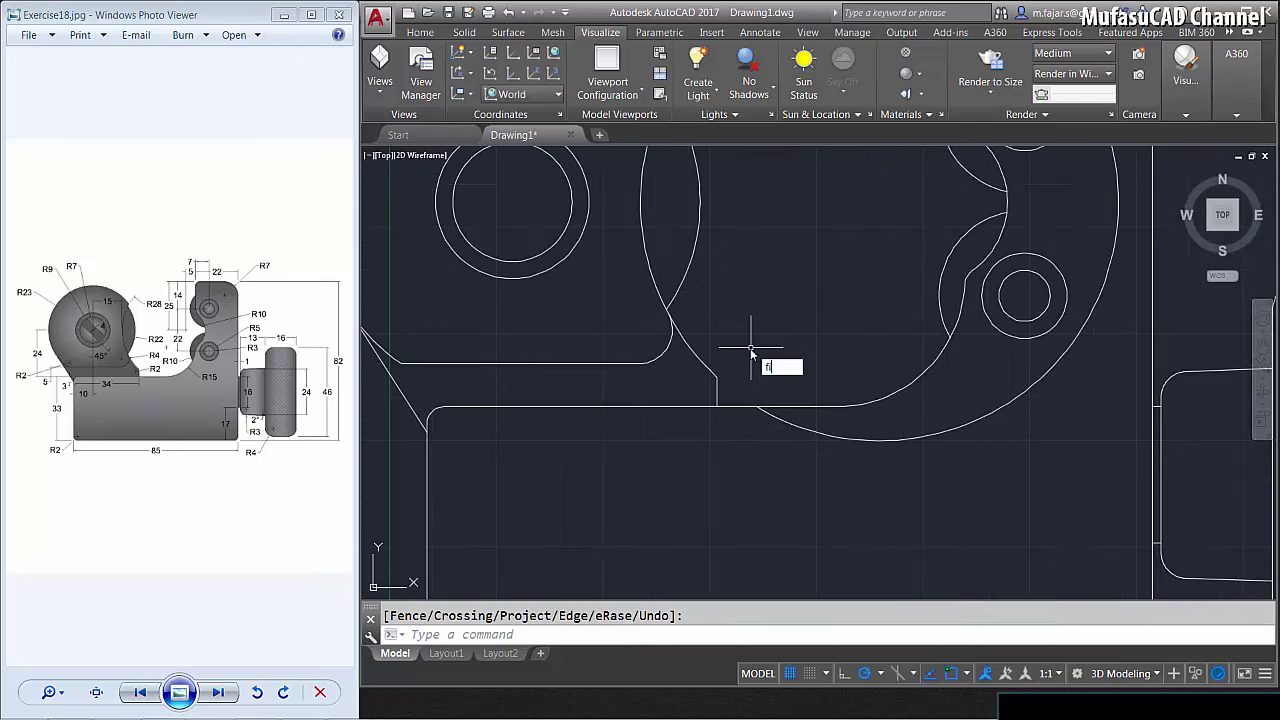
# Start a radius-2 fillet with the large arc as the first edge.
pyautogui.press('Return')
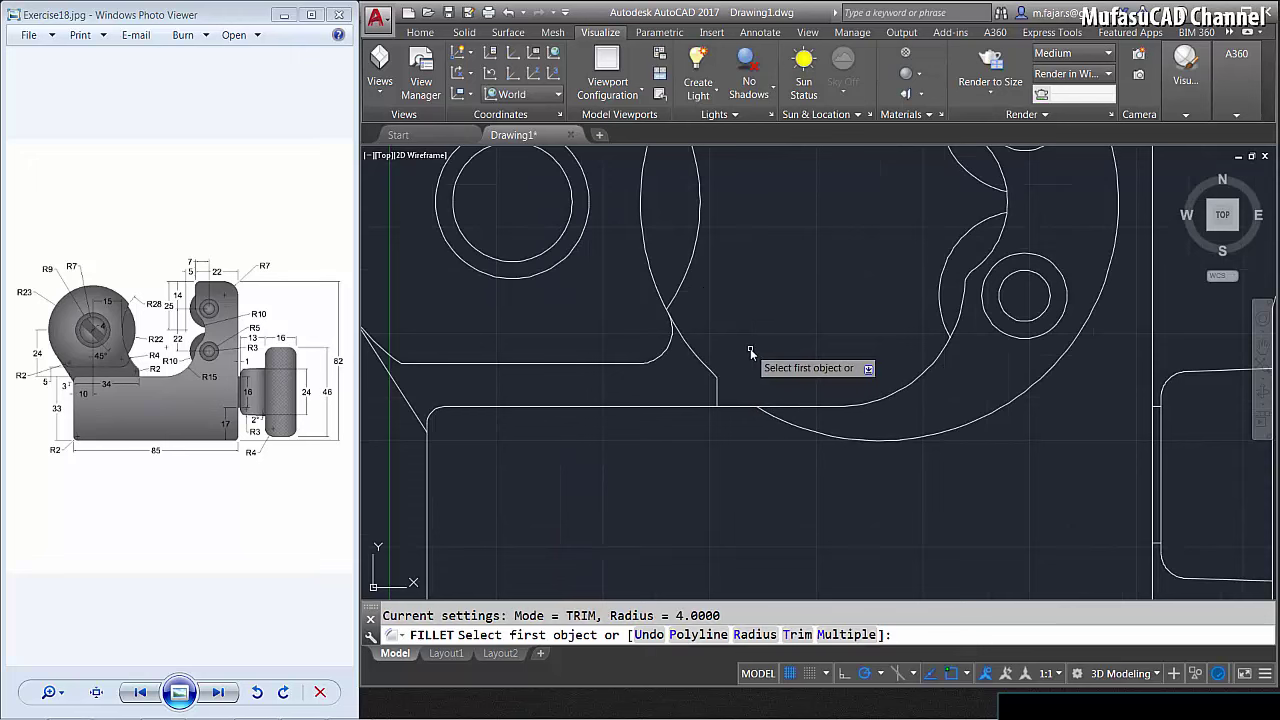
pyautogui.write('r')
pyautogui.press('Return')
pyautogui.press('Return')
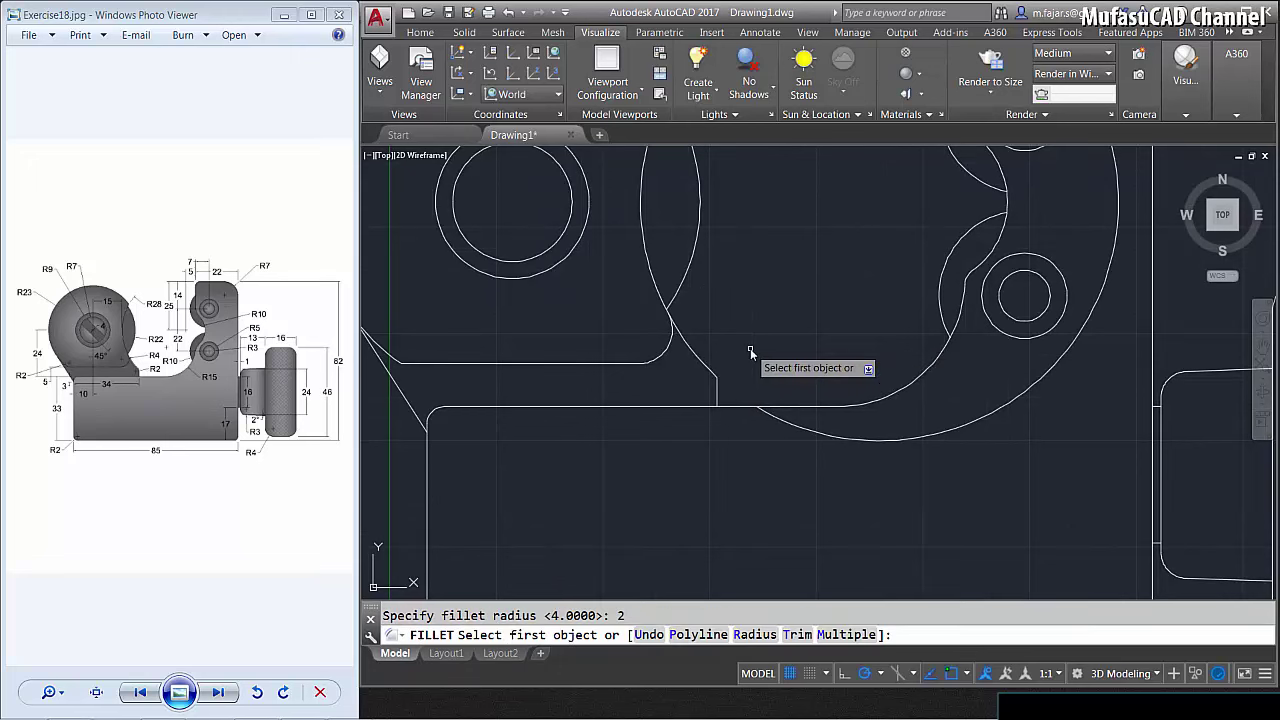
pyautogui.click(705, 368)
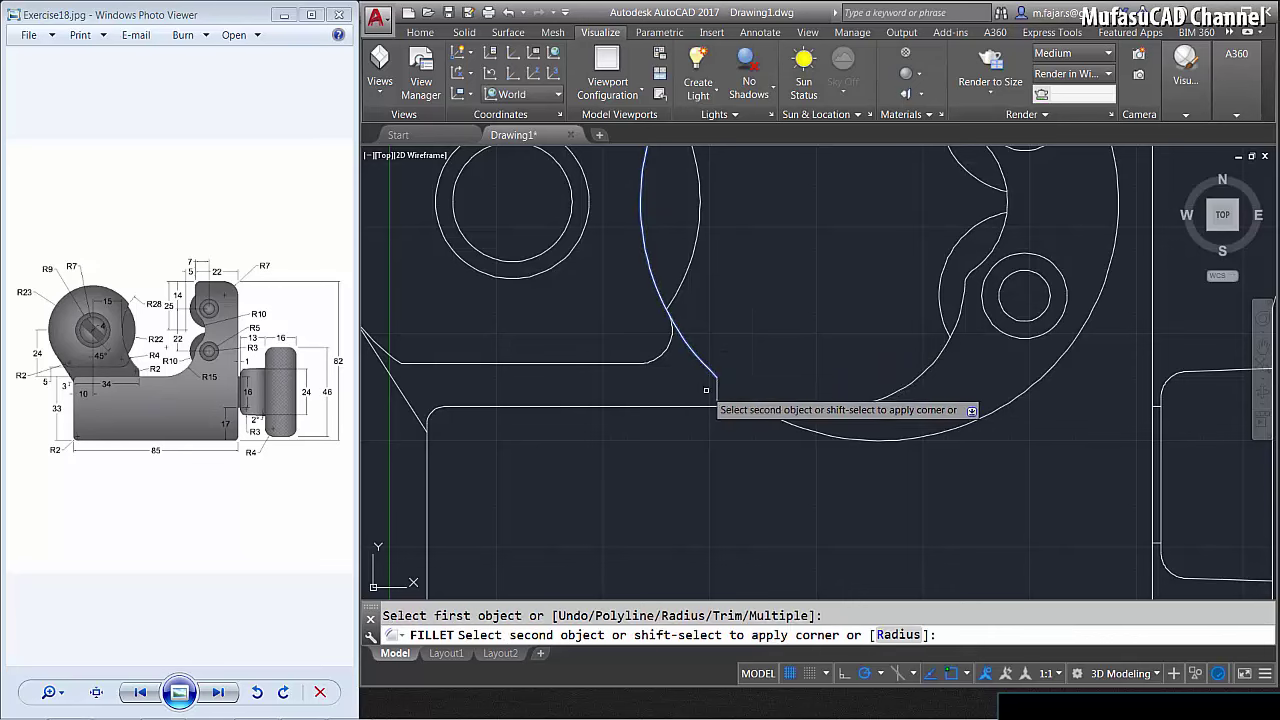
pyautogui.scroll(-2, 788, 331)
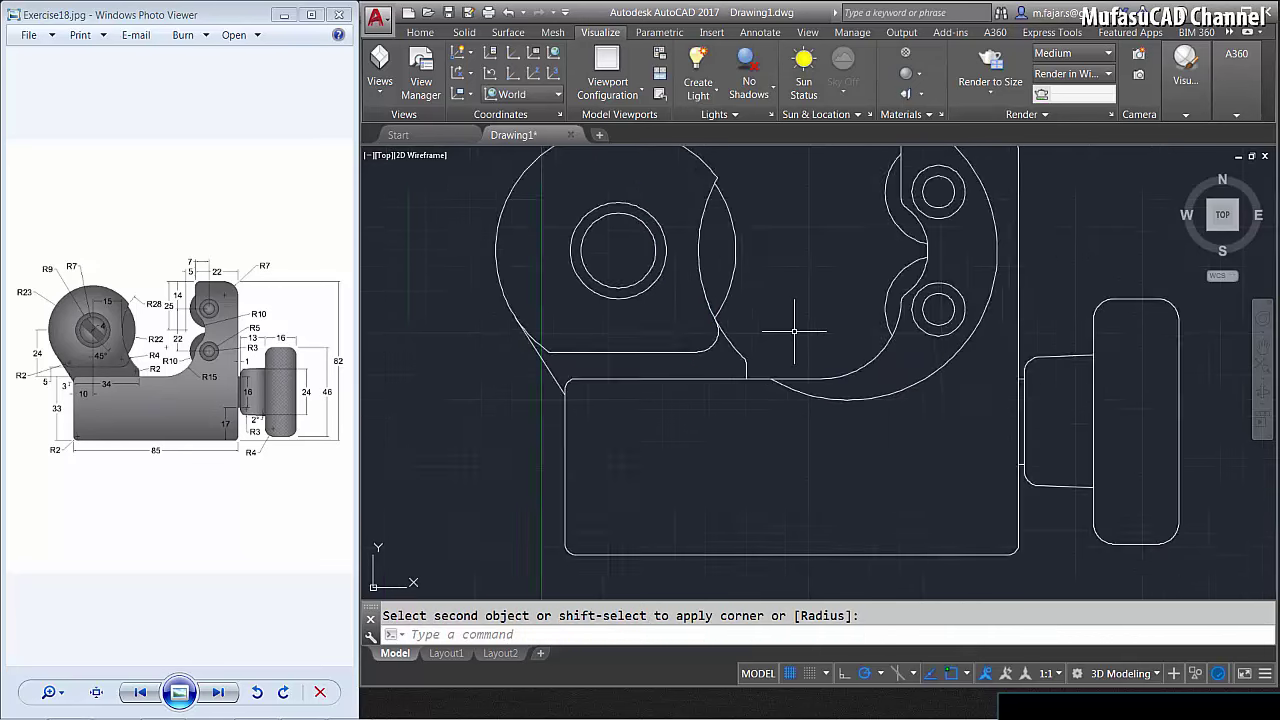
pyautogui.scroll(-2, 800, 330)
pyautogui.scroll(1, 808, 329)
pyautogui.moveTo(830, 360); pyautogui.dragTo(767, 399, button='middle')
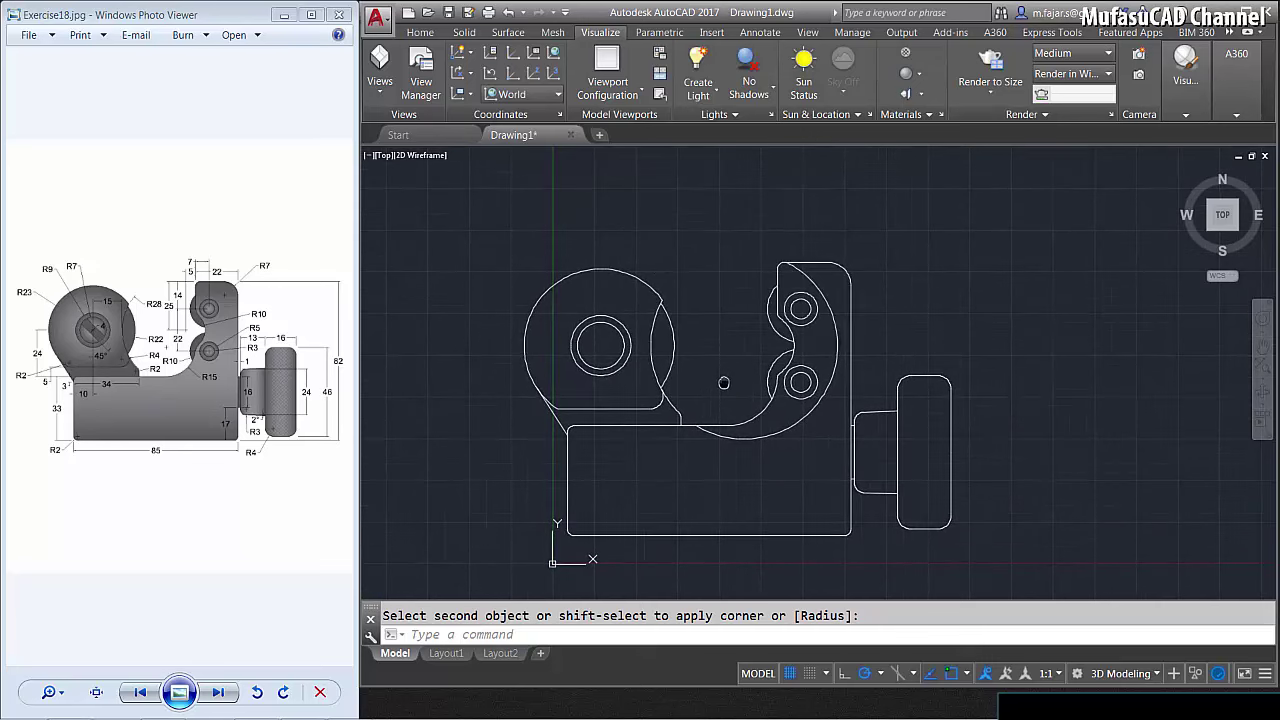
pyautogui.moveTo(726, 362); pyautogui.dragTo(777, 375, button='middle')
pyautogui.scroll(2, 690, 355)
# Draw a vertical line across the left boss's inner circle, bottom to top.
pyautogui.scroll(2, 660, 345)
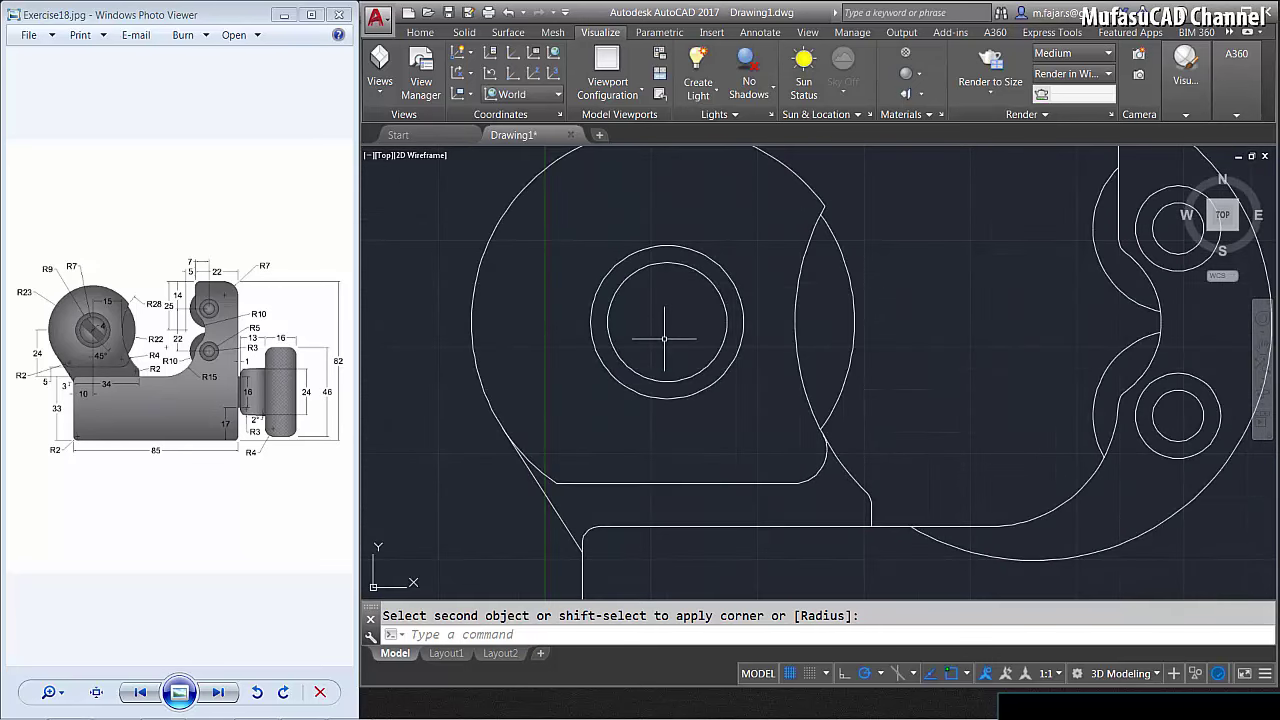
pyautogui.write('l')
pyautogui.press('Return')
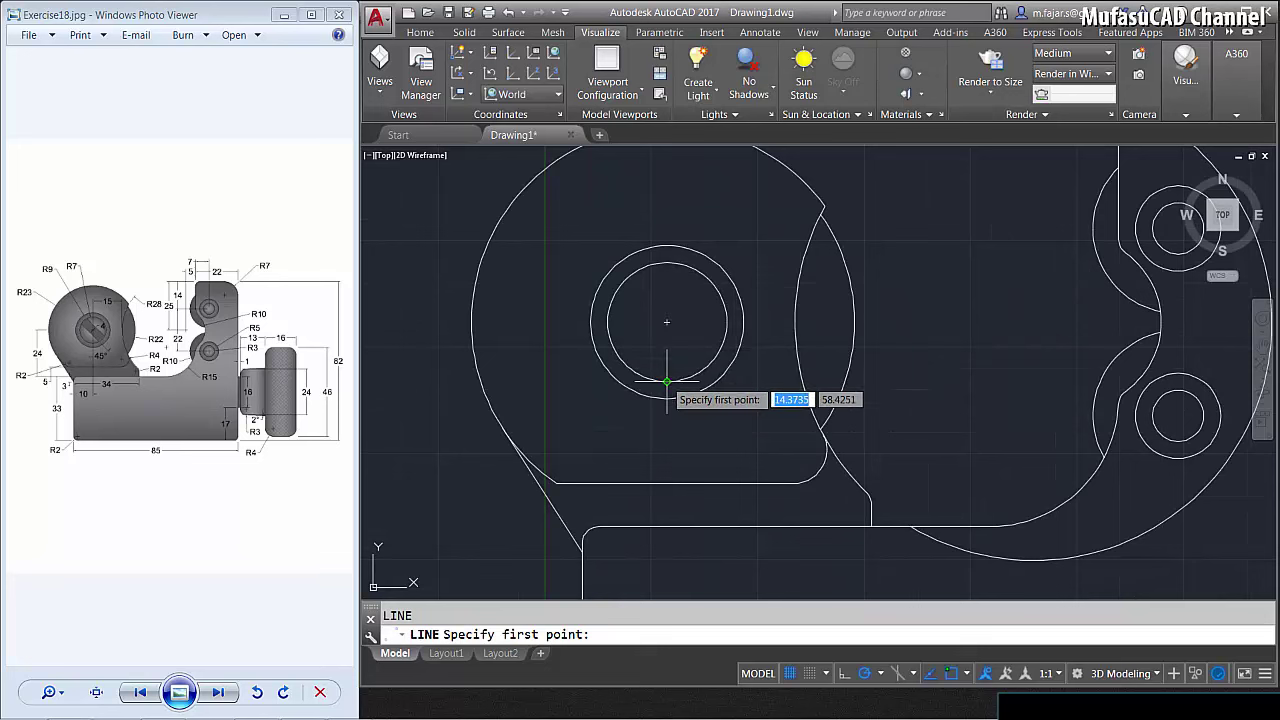
pyautogui.click(667, 382)
pyautogui.click(667, 264)
pyautogui.press('Return')
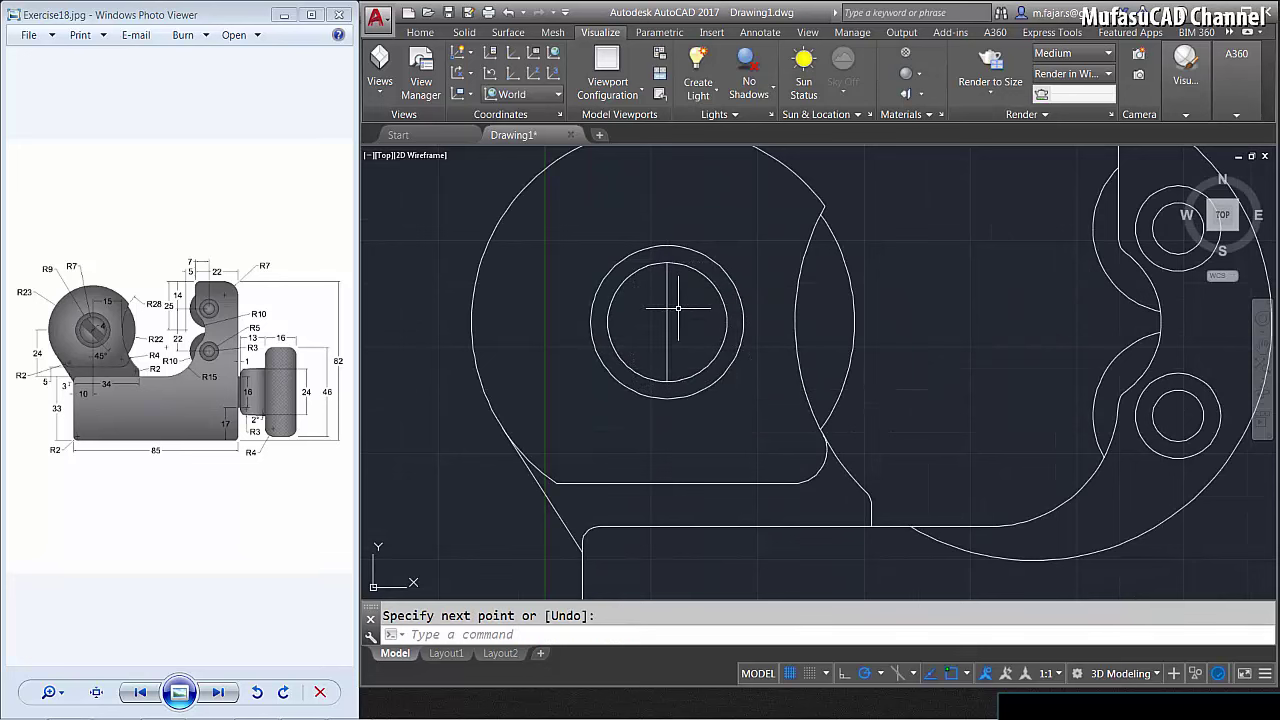
# Copy the vertical line 2 units to the right and 2 units to the left.
pyautogui.write('co')
pyautogui.press('Return')
pyautogui.click(668, 312)
pyautogui.press('Return')
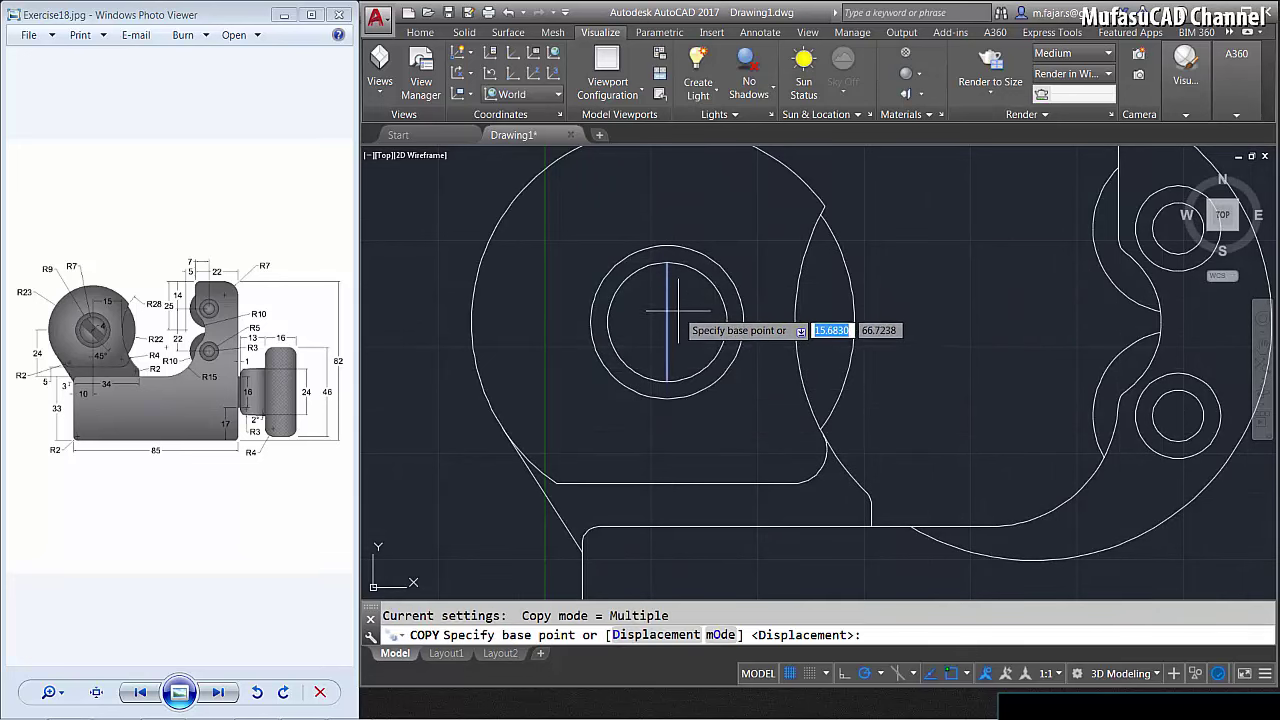
pyautogui.click(673, 226)
pyautogui.write('2')
pyautogui.press('Return')
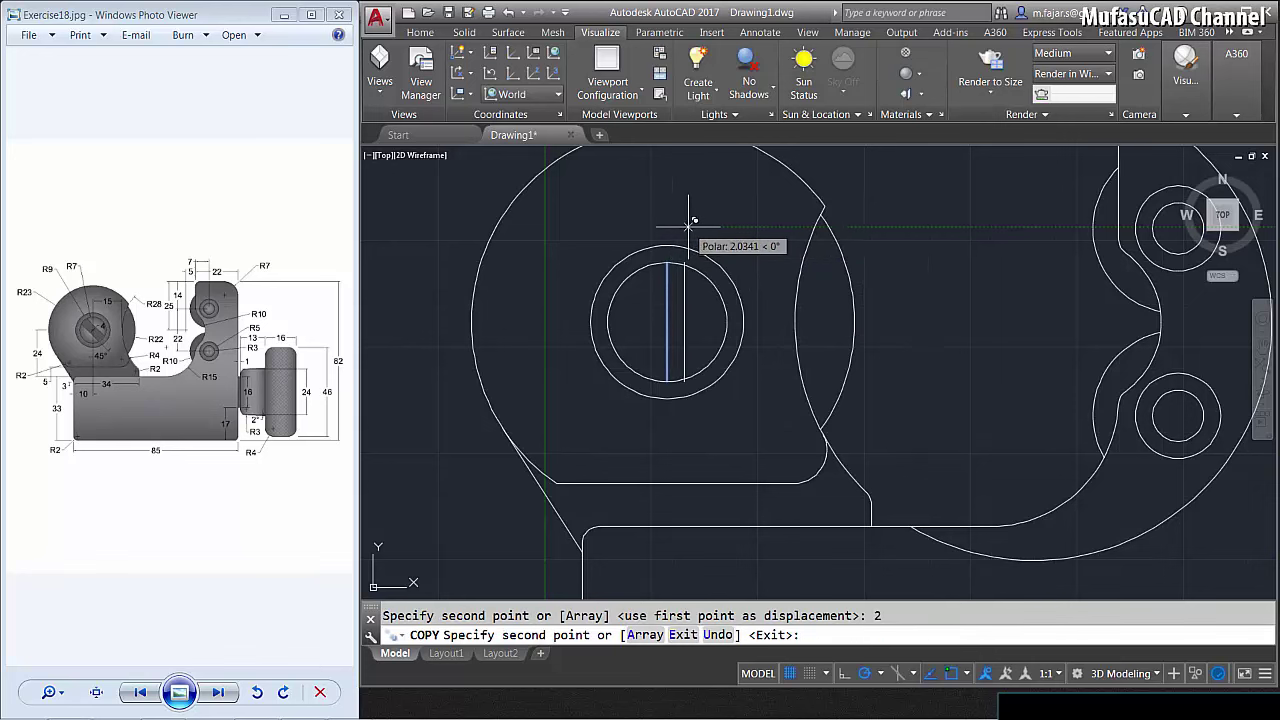
pyautogui.write('2')
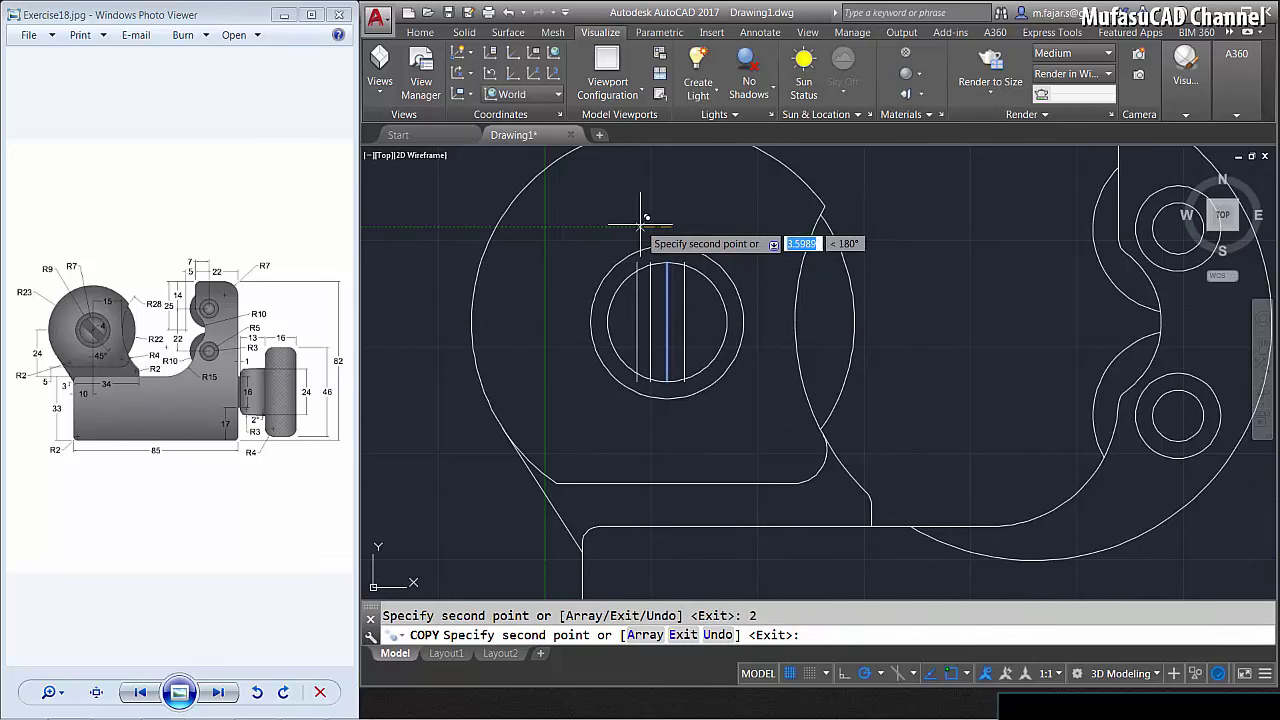
pyautogui.press('Return')
pyautogui.press('Return')
# Erase the original middle vertical line.
pyautogui.scroll(4, 672, 286)
pyautogui.click(684, 288)
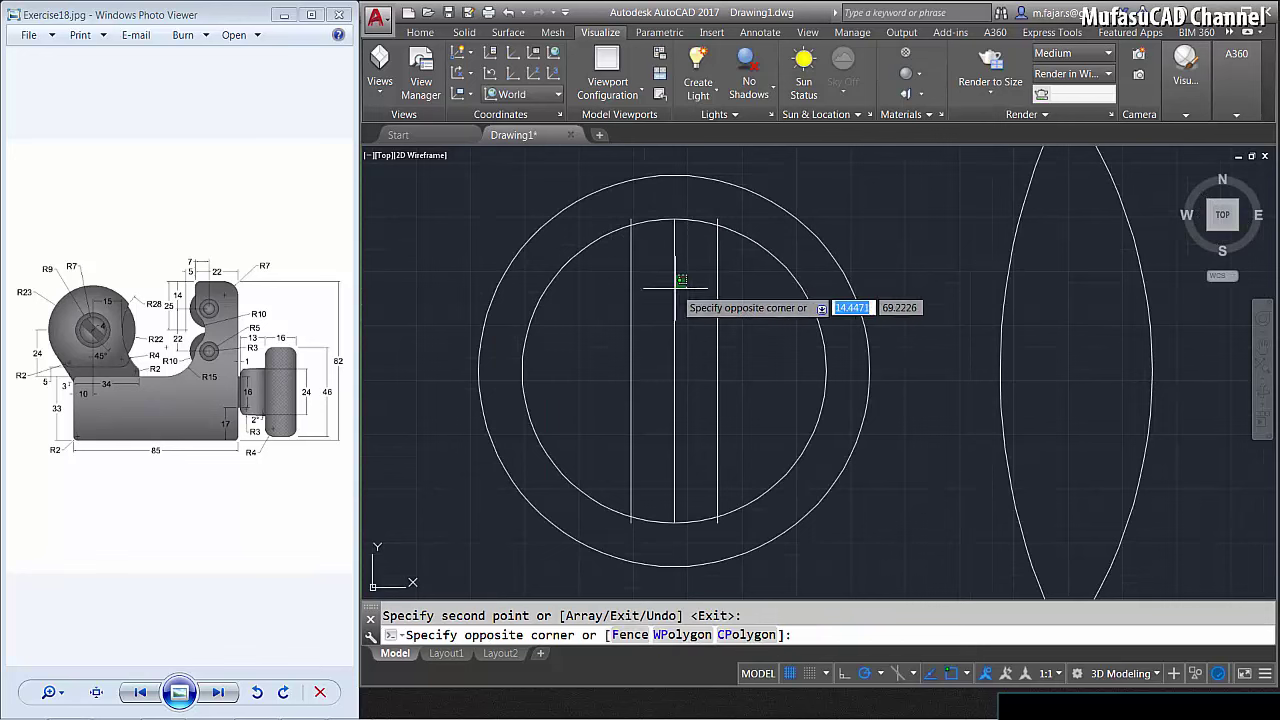
pyautogui.click(661, 309)
pyautogui.press('Delete')
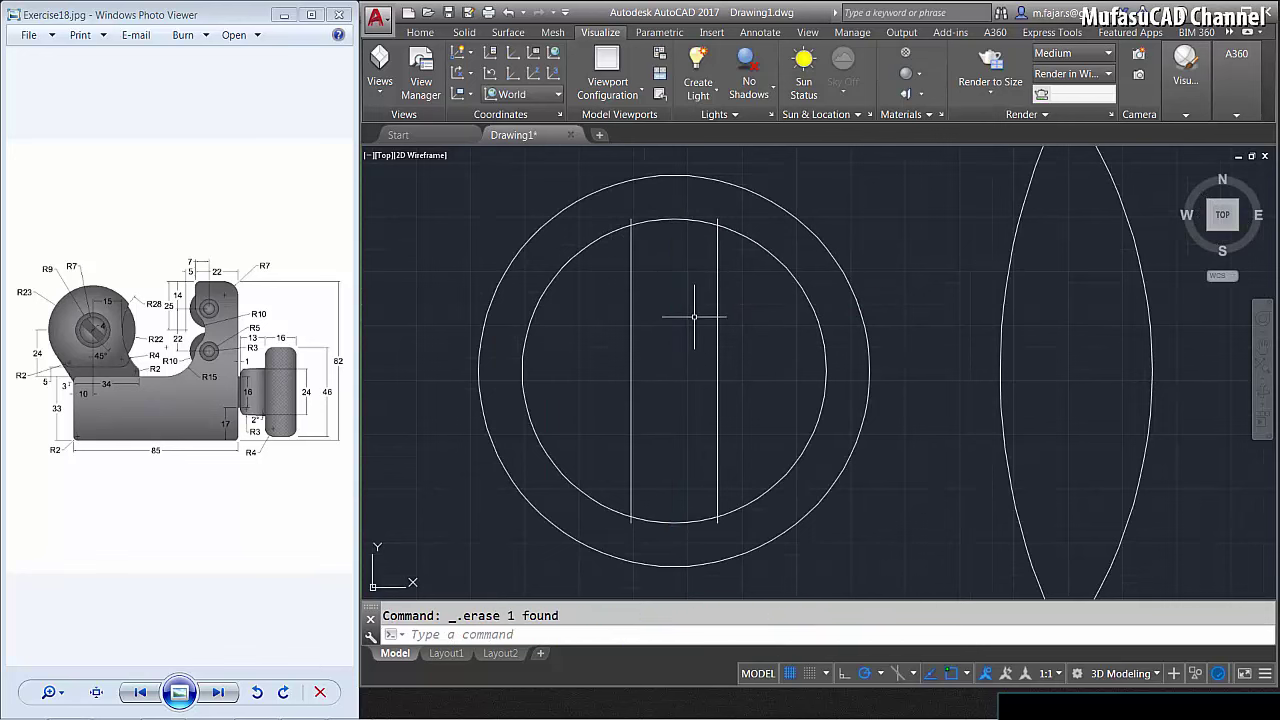
pyautogui.write('tr')
# Trim the two lines' ends back to the inner circle.
pyautogui.press('Return')
pyautogui.scroll(4, 714, 209)
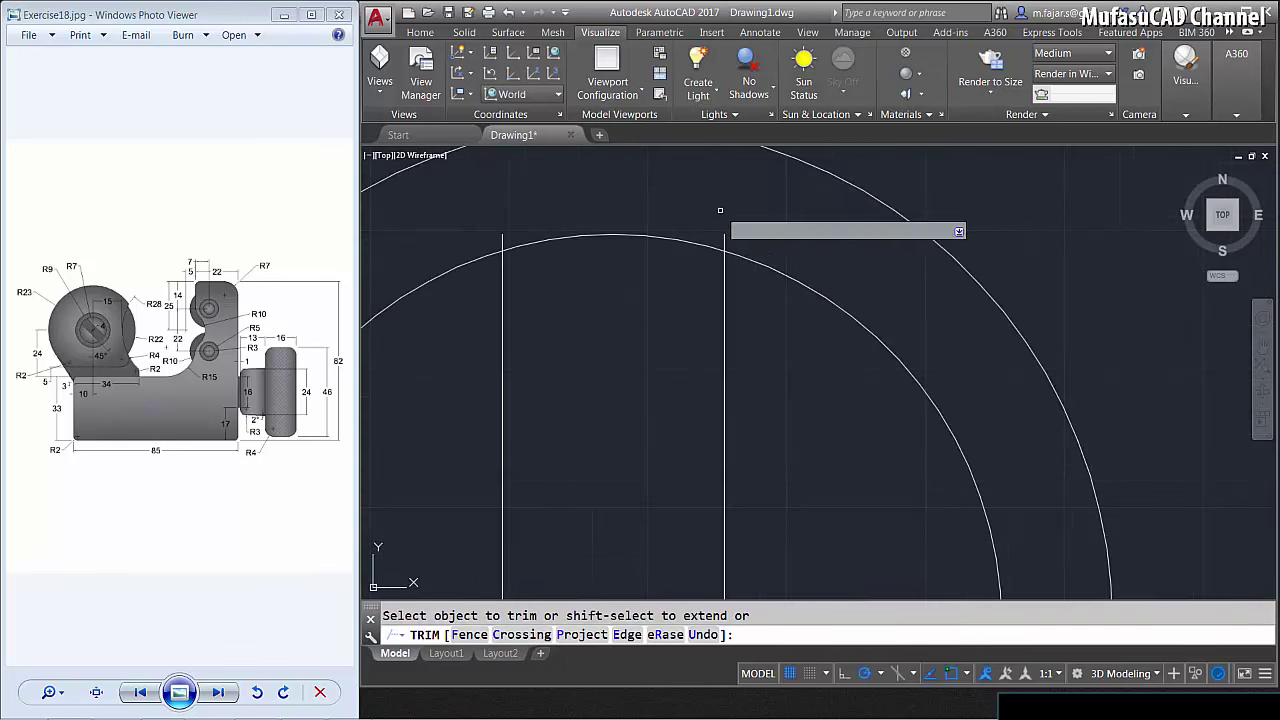
pyautogui.click(720, 209)
pyautogui.click(588, 223)
pyautogui.click(516, 222)
pyautogui.click(588, 266)
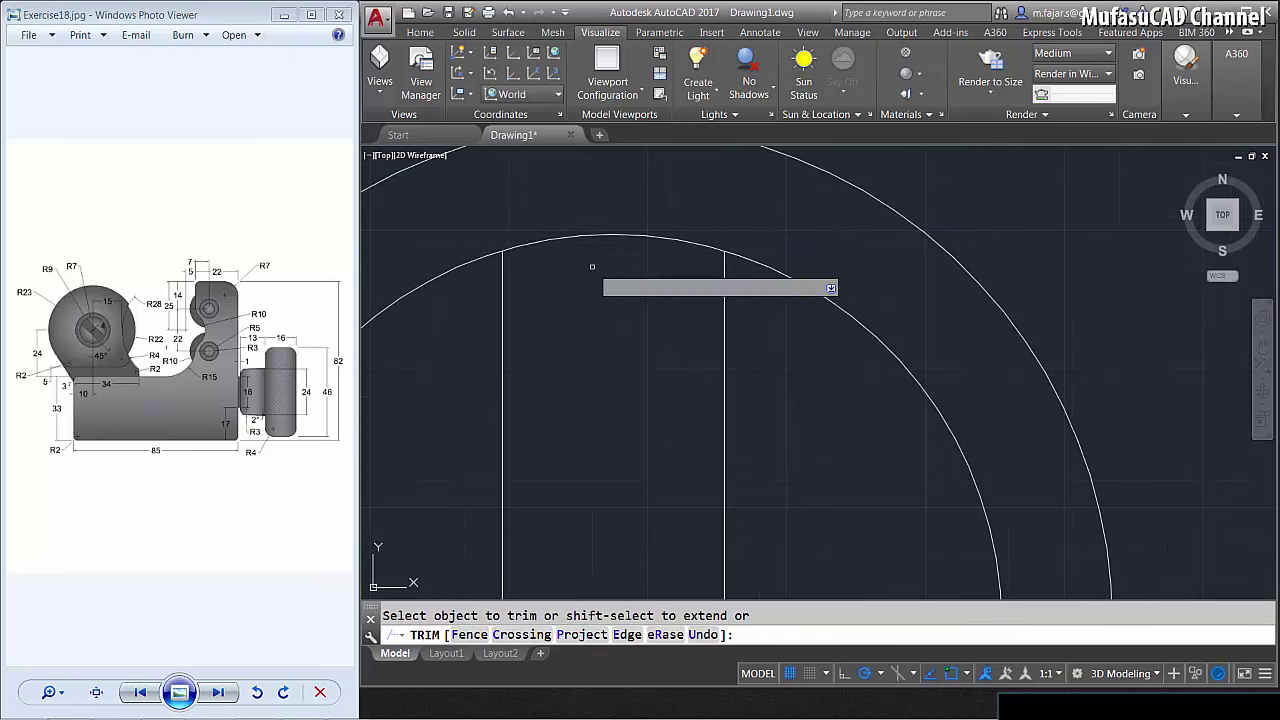
pyautogui.scroll(-3, 623, 354)
pyautogui.scroll(3, 624, 398)
pyautogui.click(717, 389)
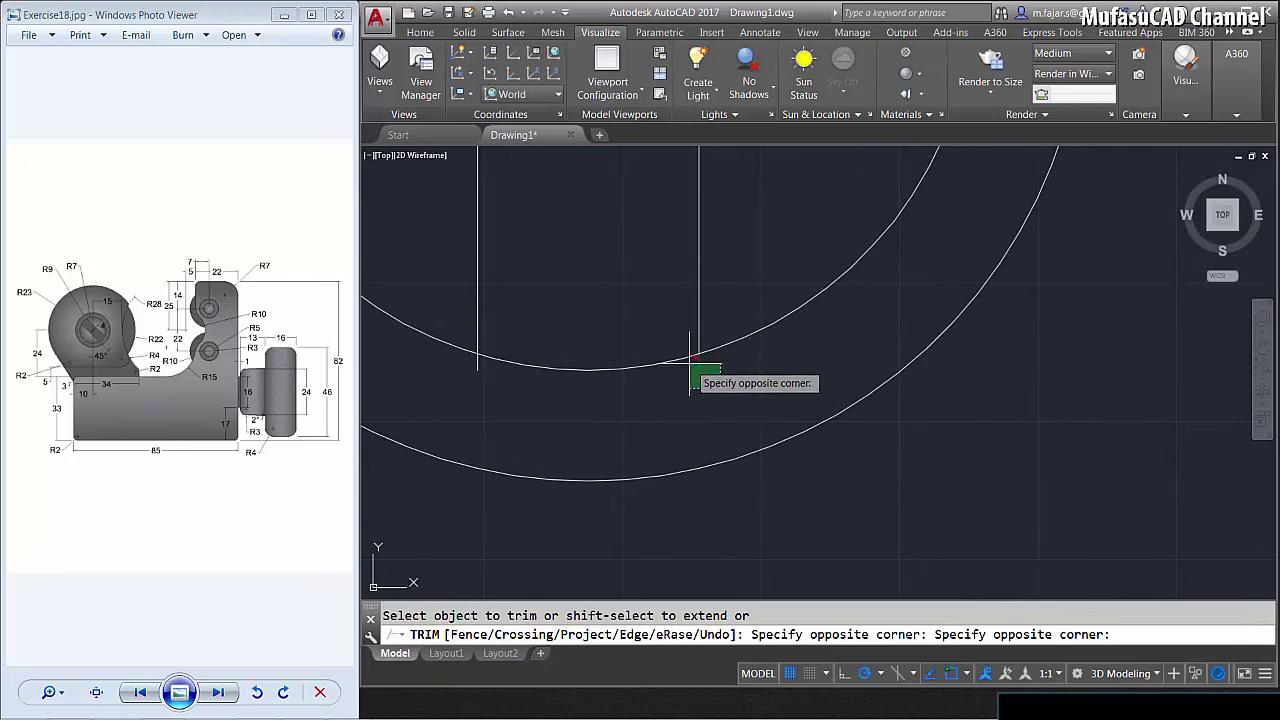
pyautogui.click(620, 376)
pyautogui.click(497, 386)
pyautogui.click(466, 372)
pyautogui.press('Return')
pyautogui.scroll(-2, 628, 290)
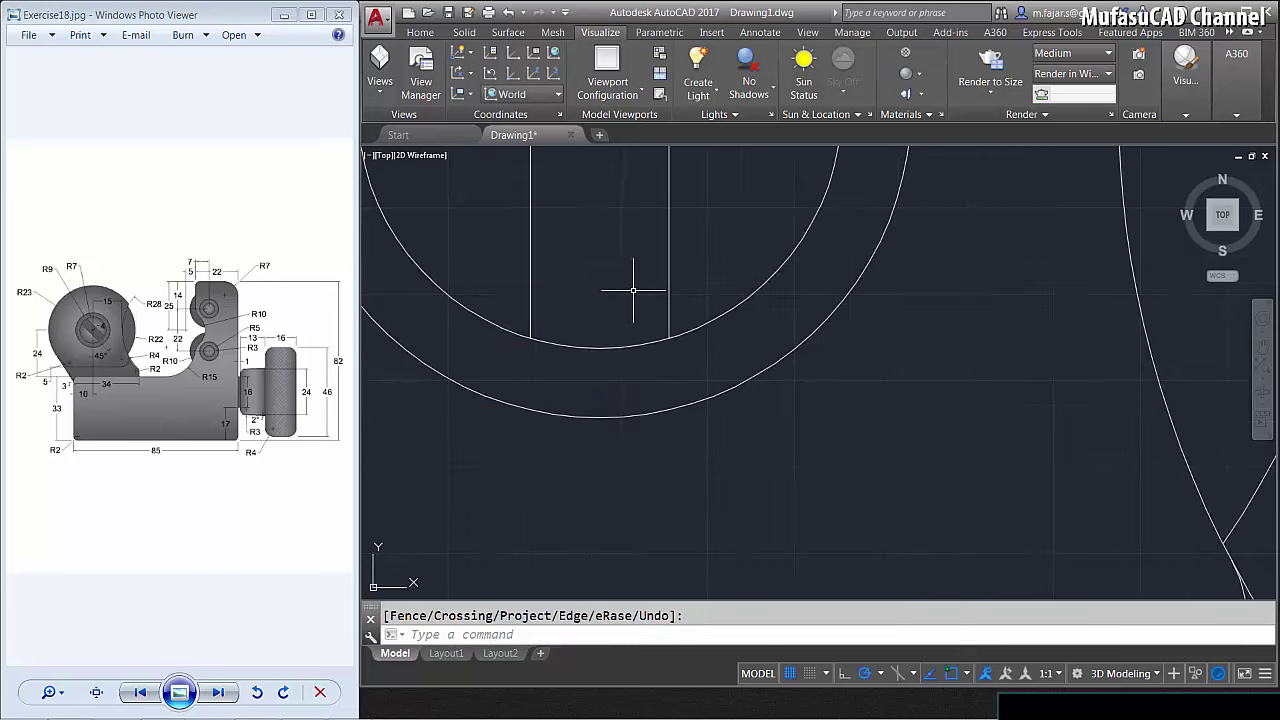
pyautogui.scroll(-2, 635, 310)
# Rotate both slot lines 45° about the inner circle's centre, then undo the last erase.
pyautogui.write('o')
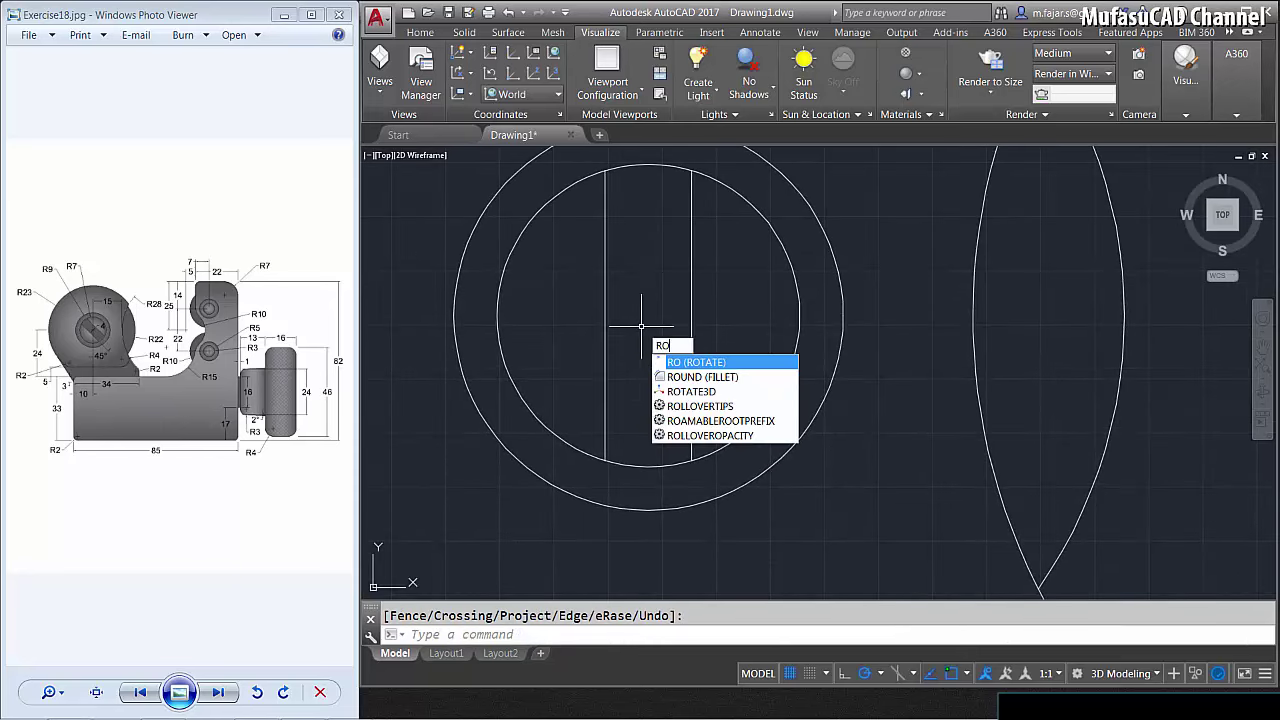
pyautogui.press('Return')
pyautogui.click(727, 272)
pyautogui.click(557, 346)
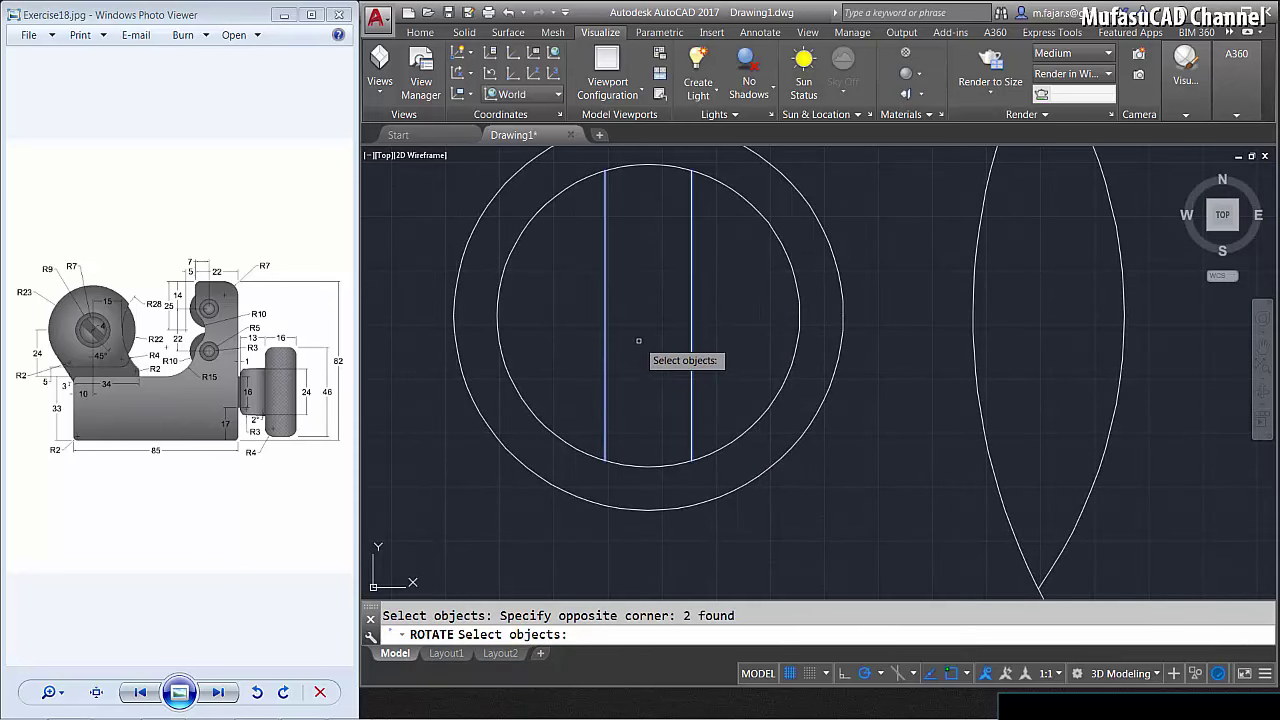
pyautogui.press('Return')
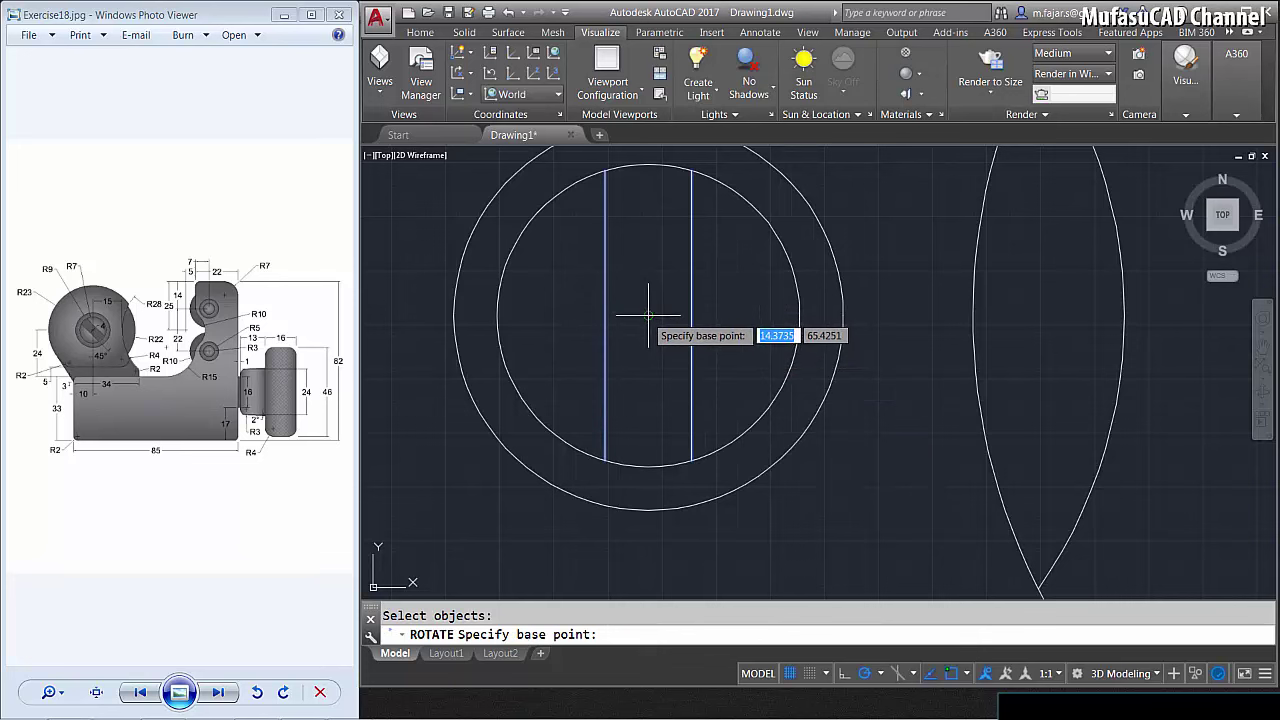
pyautogui.click(648, 315)
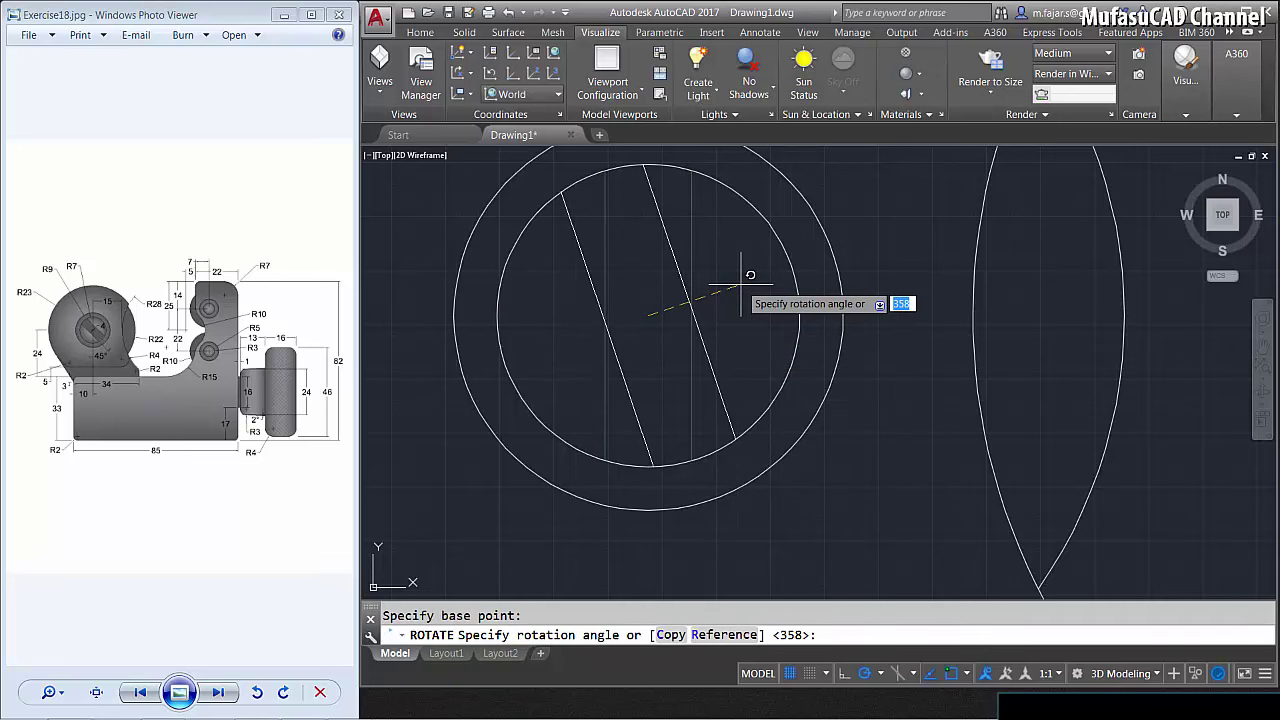
pyautogui.press('Return')
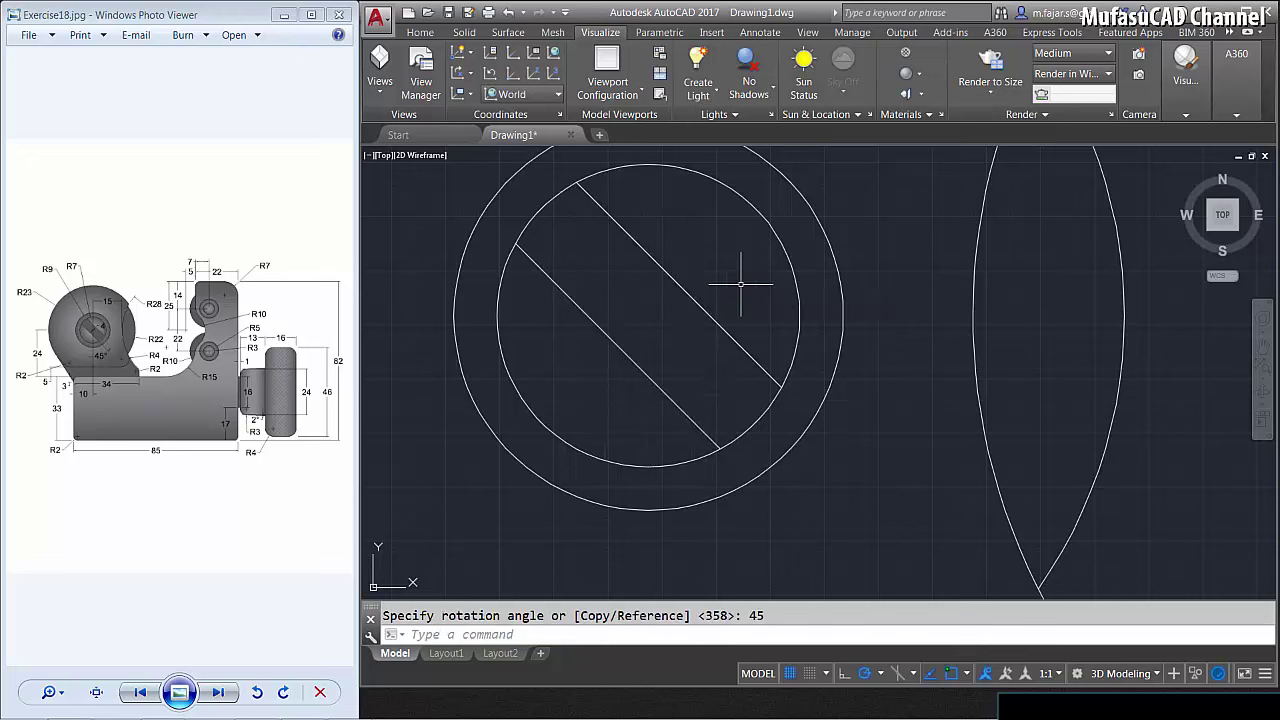
pyautogui.scroll(-2, 750, 316)
pyautogui.scroll(-1, 780, 340)
pyautogui.scroll(-1, 820, 400)
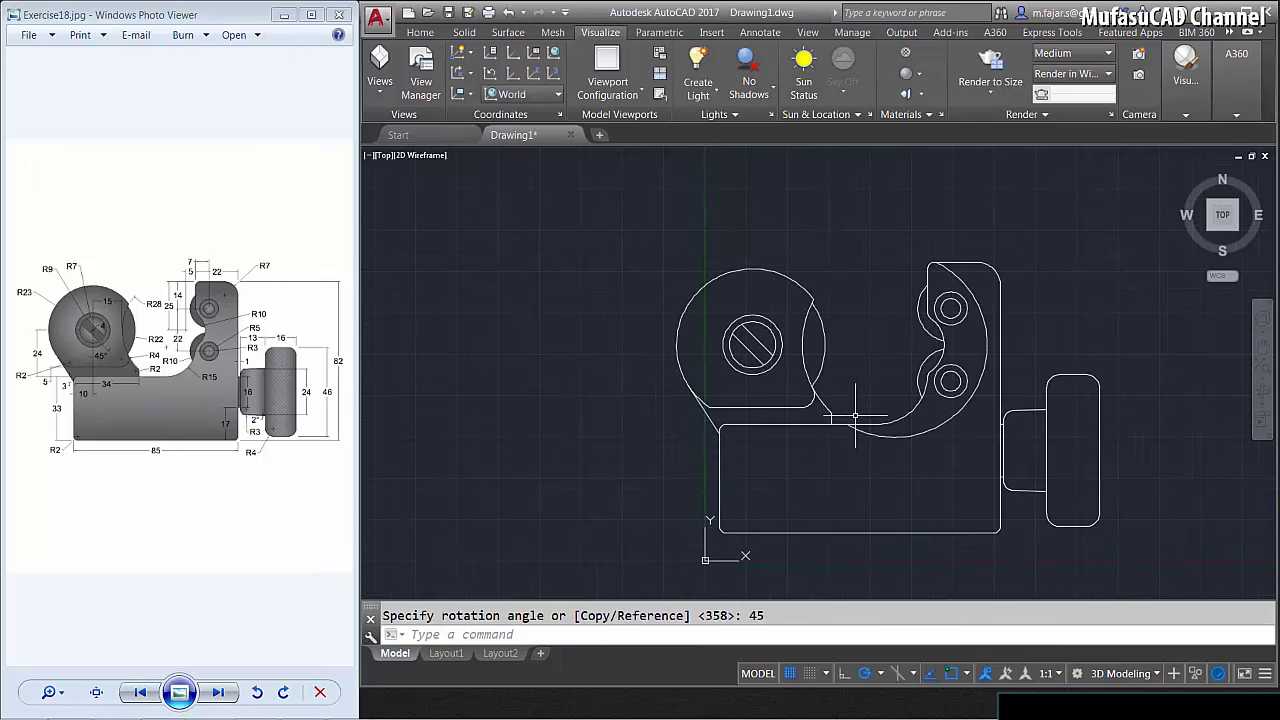
pyautogui.scroll(-1, 851, 429)
pyautogui.hotkey('ctrl', 'z')
pyautogui.click(826, 410)
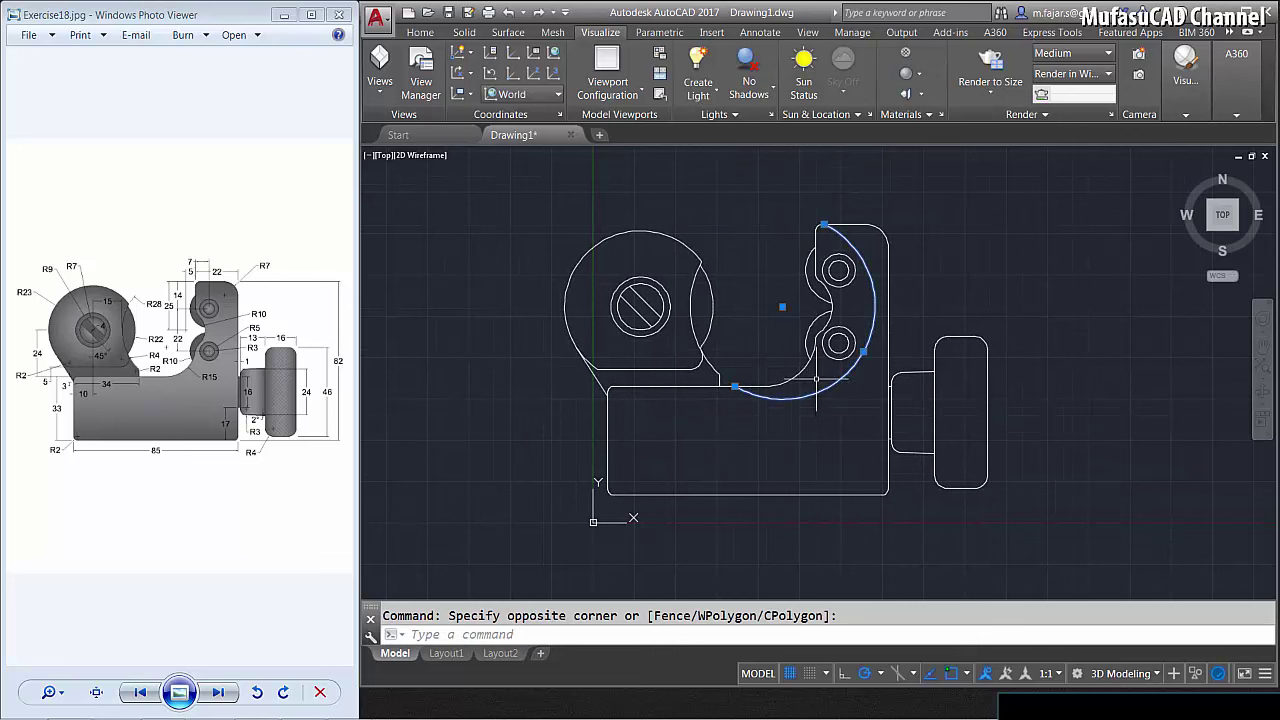
# Delete the large arc and start a gradient hatch on the body.
pyautogui.click(817, 378)
pyautogui.press('Delete')
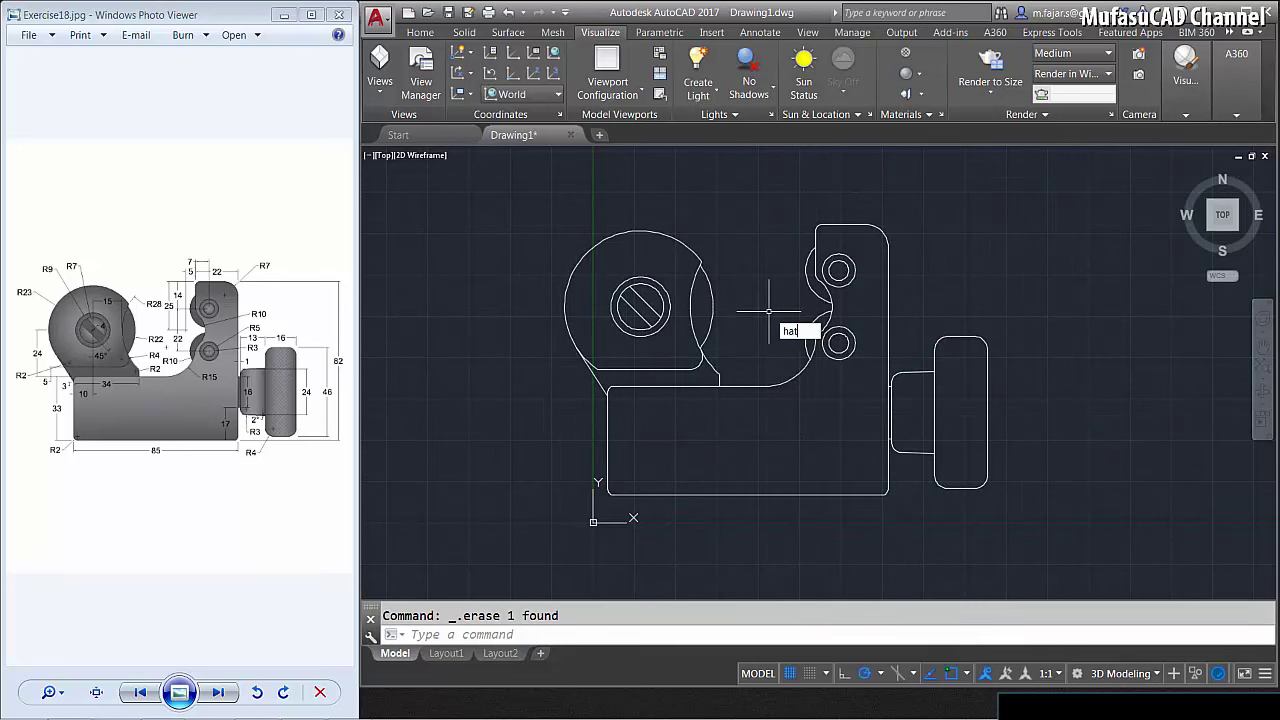
pyautogui.press('Return')
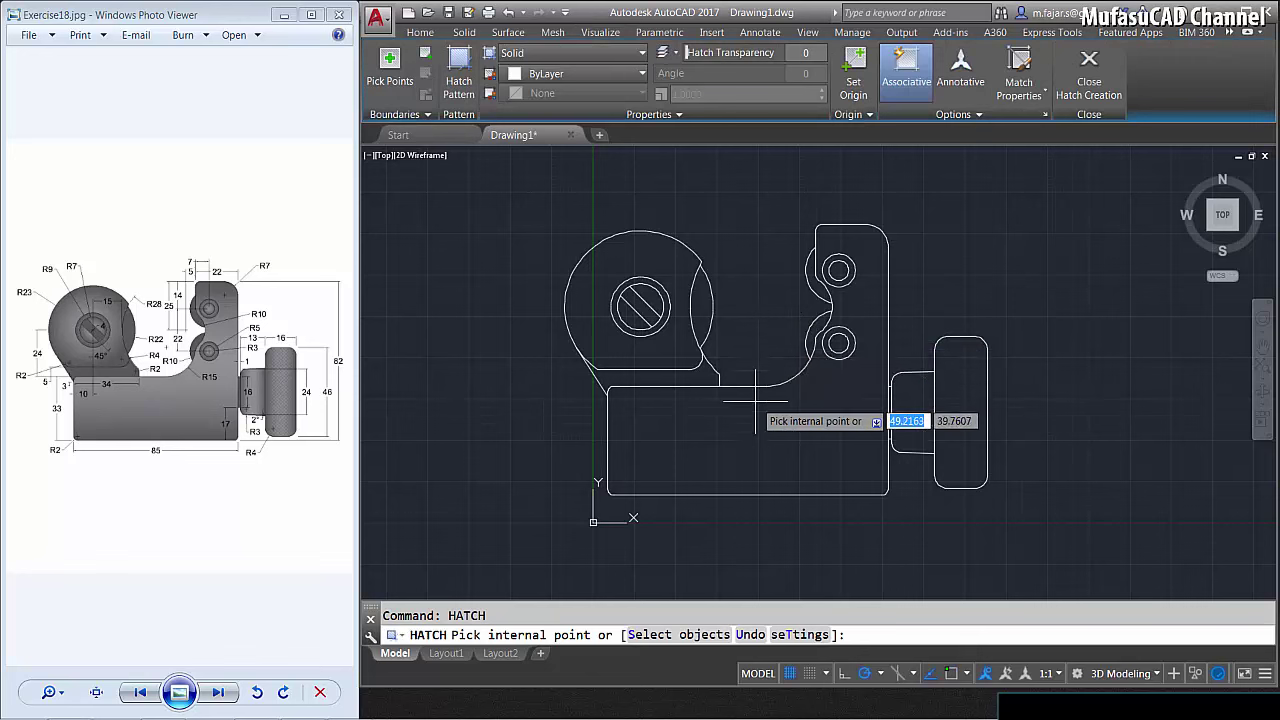
pyautogui.click(569, 55)
pyautogui.click(537, 91)
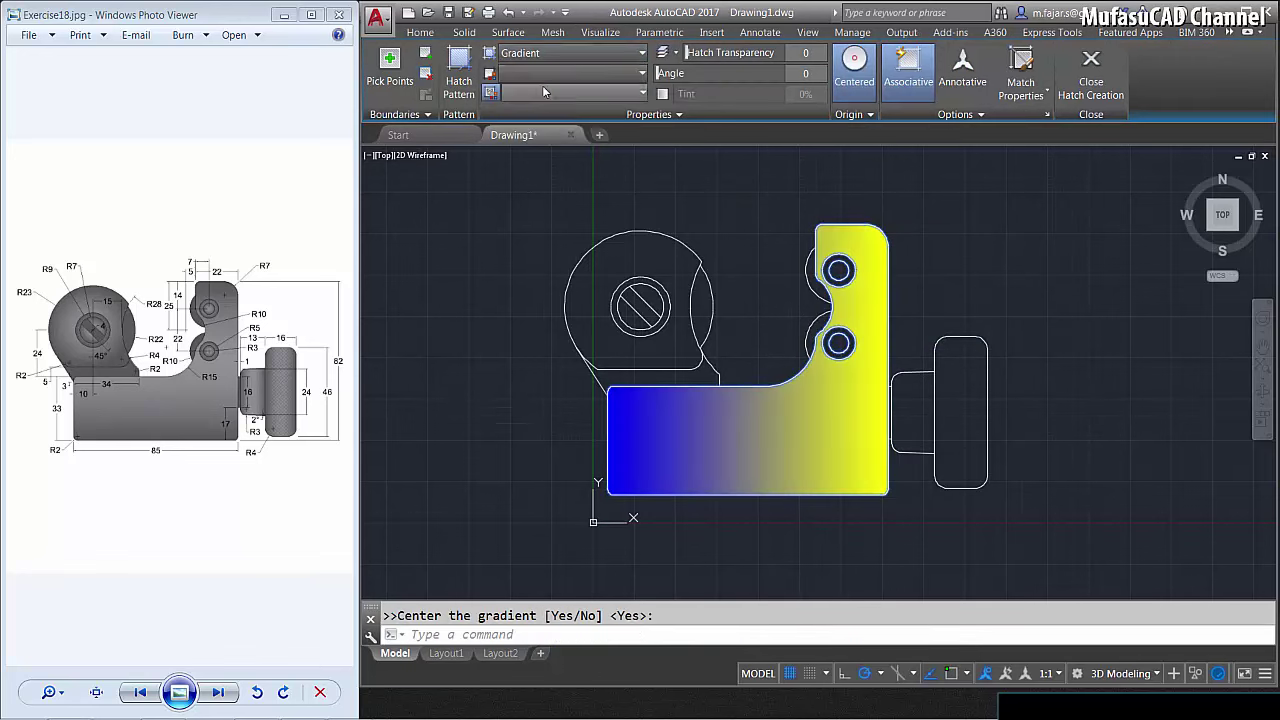
# Give the body gradient grey and lighter-grey colours, a new pattern, and a 90° angle.
pyautogui.click(548, 75)
pyautogui.click(509, 115)
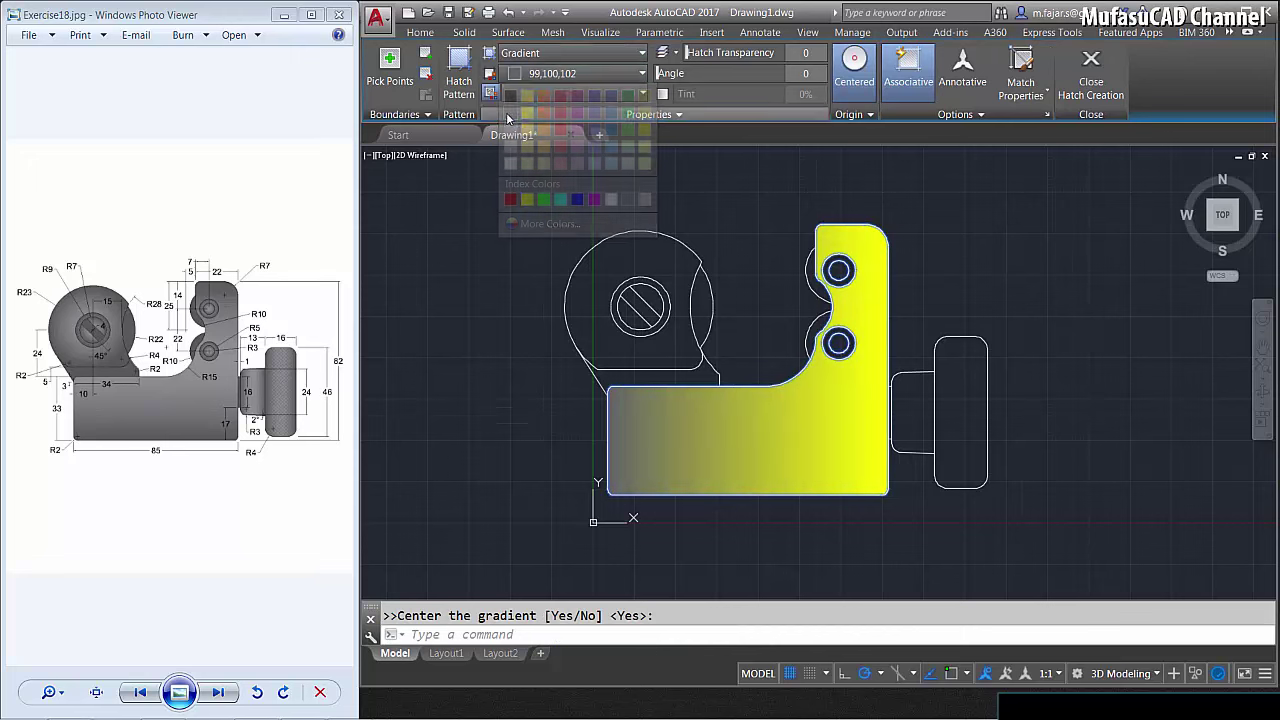
pyautogui.click(560, 93)
pyautogui.click(512, 150)
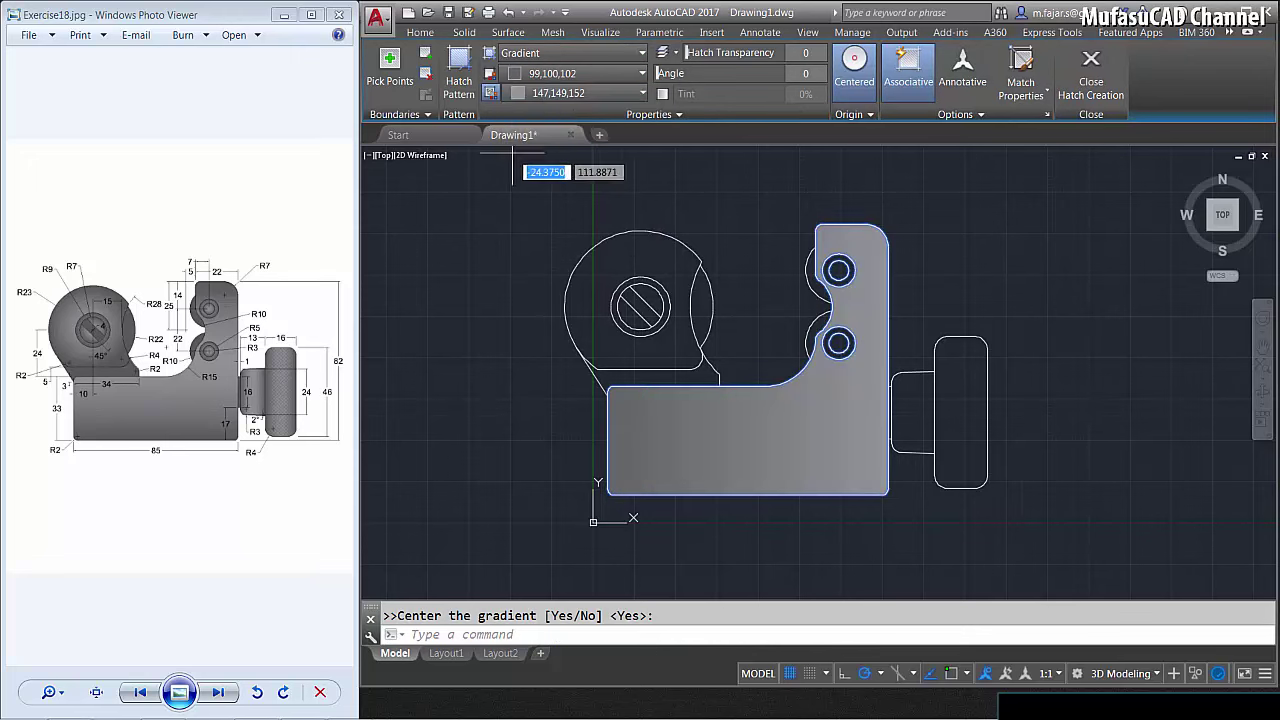
pyautogui.click(462, 77)
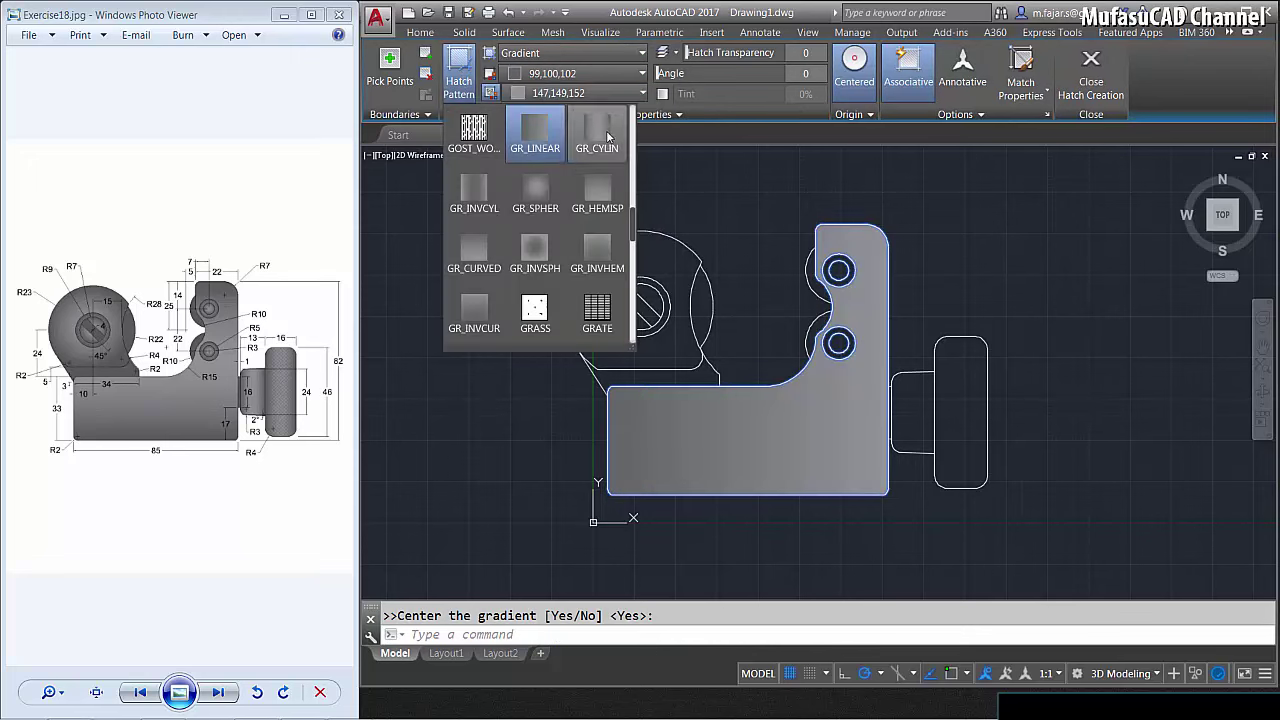
pyautogui.click(598, 129)
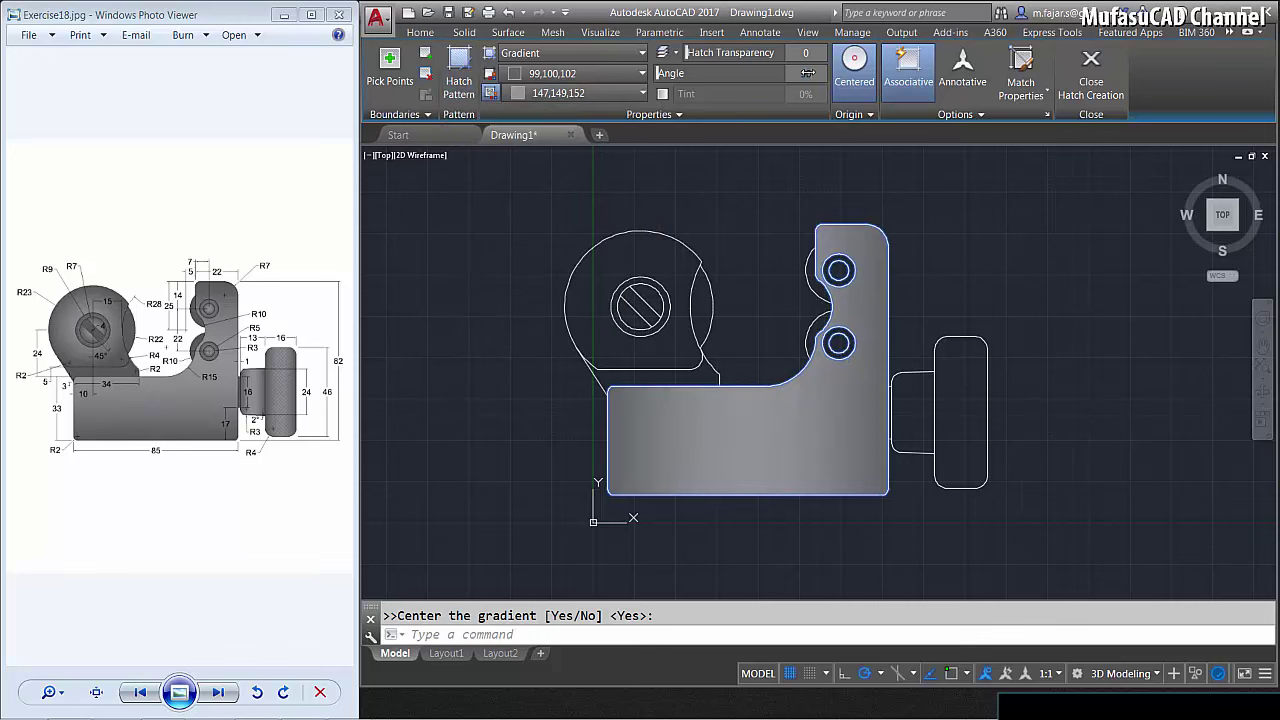
pyautogui.click(686, 73)
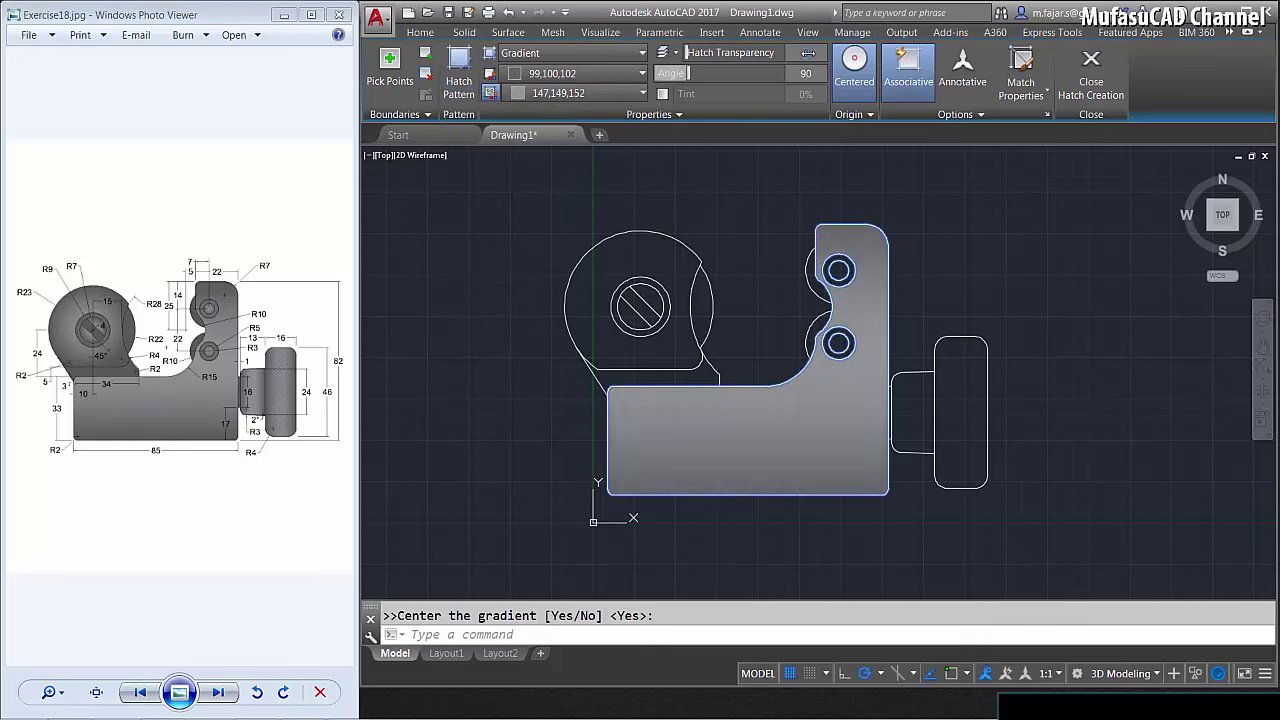
pyautogui.click(1090, 75)
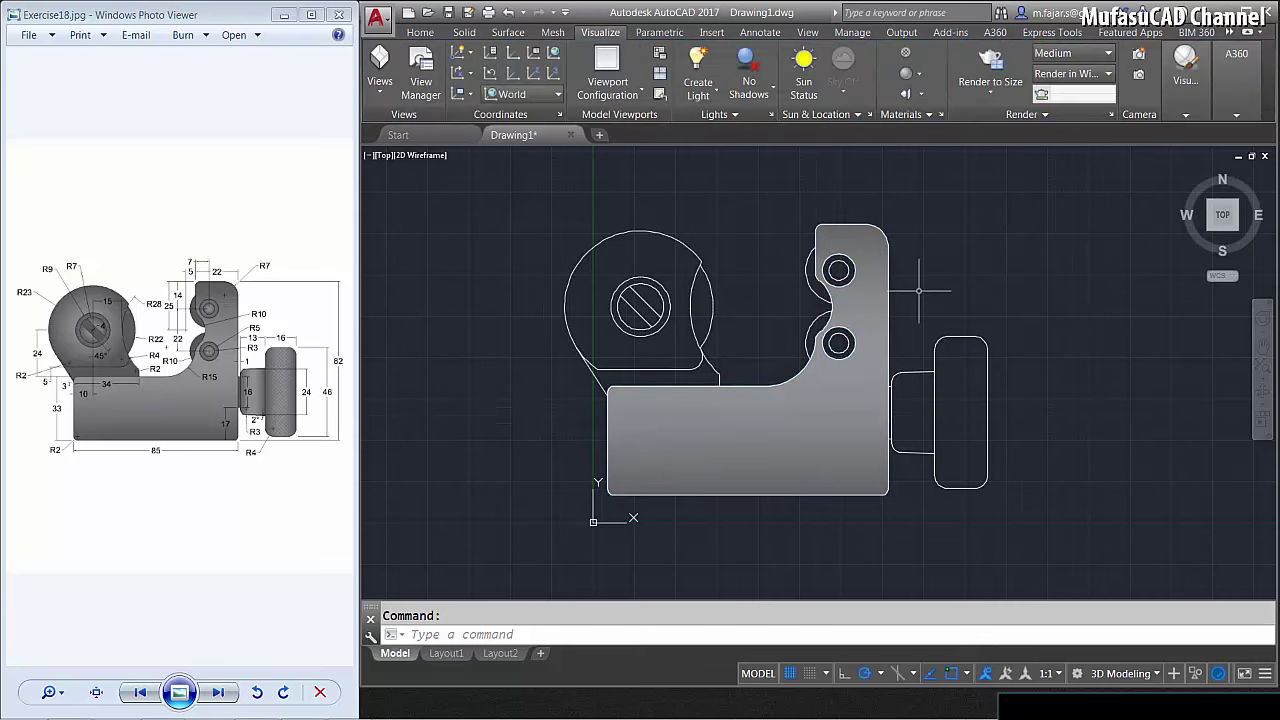
# Fill the rounded knob rectangle and the neck with gradient hatches.
pyautogui.press('Return')
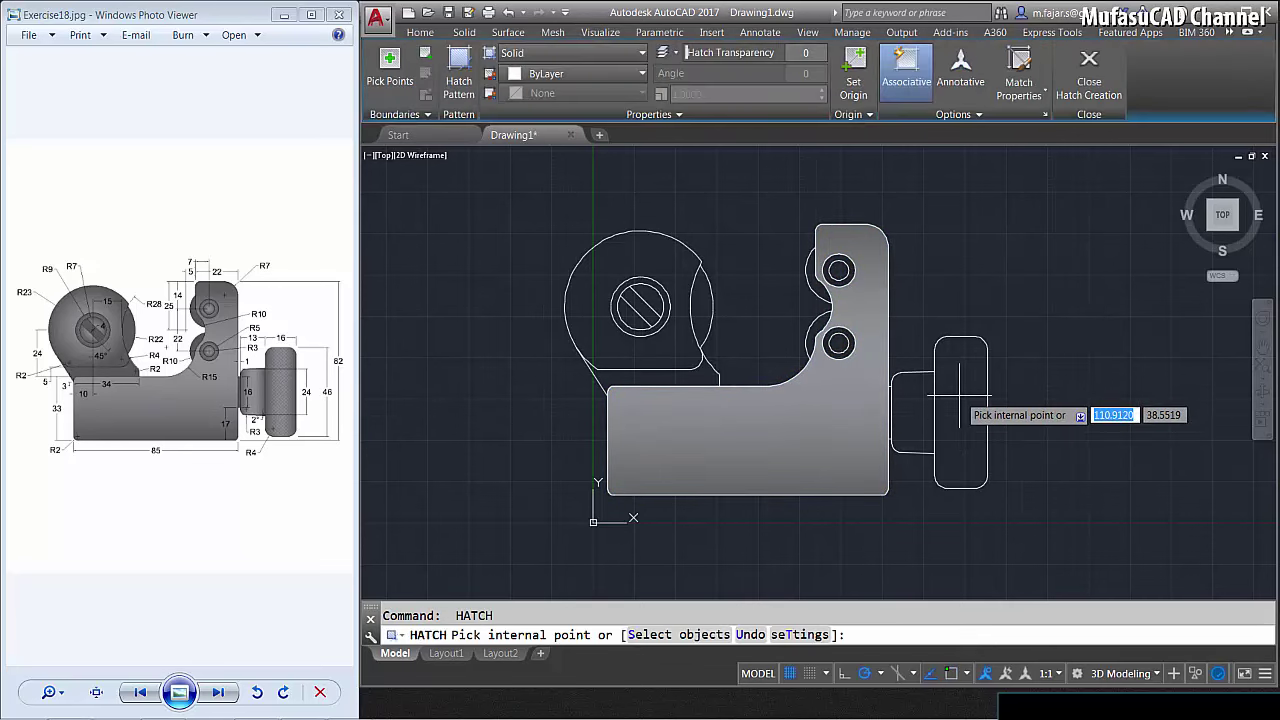
pyautogui.click(960, 415)
pyautogui.click(576, 54)
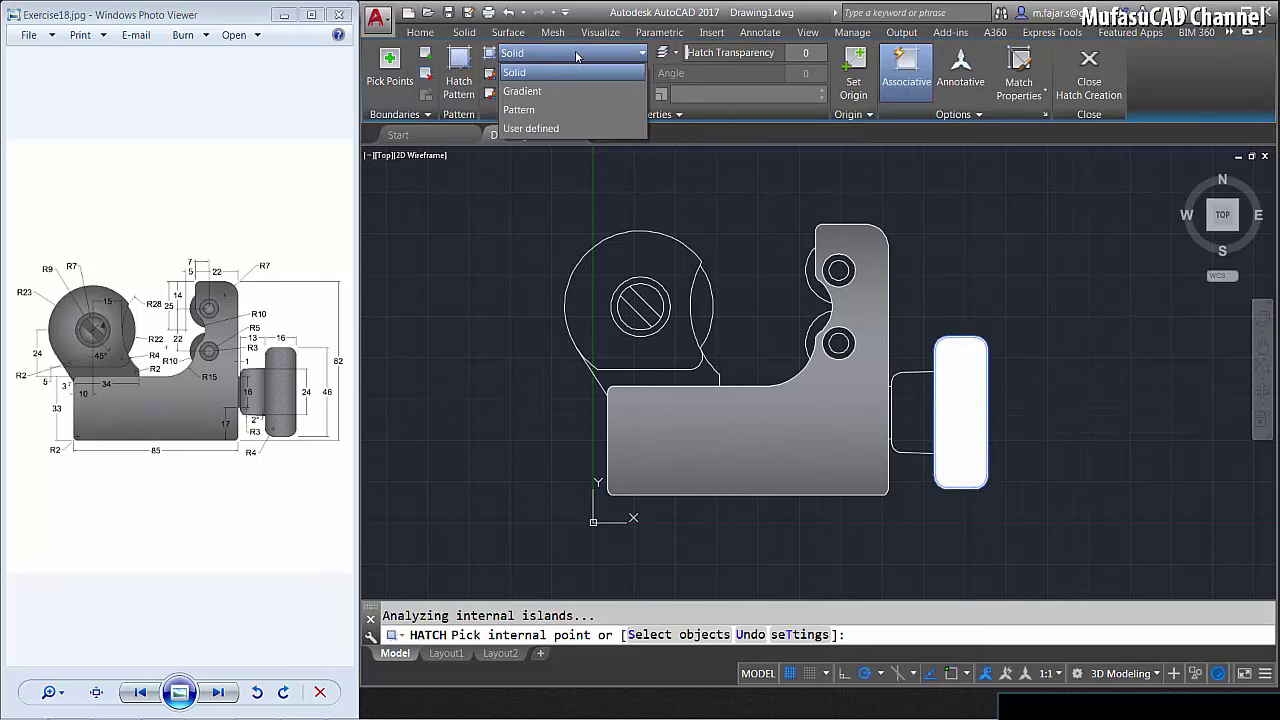
pyautogui.click(530, 92)
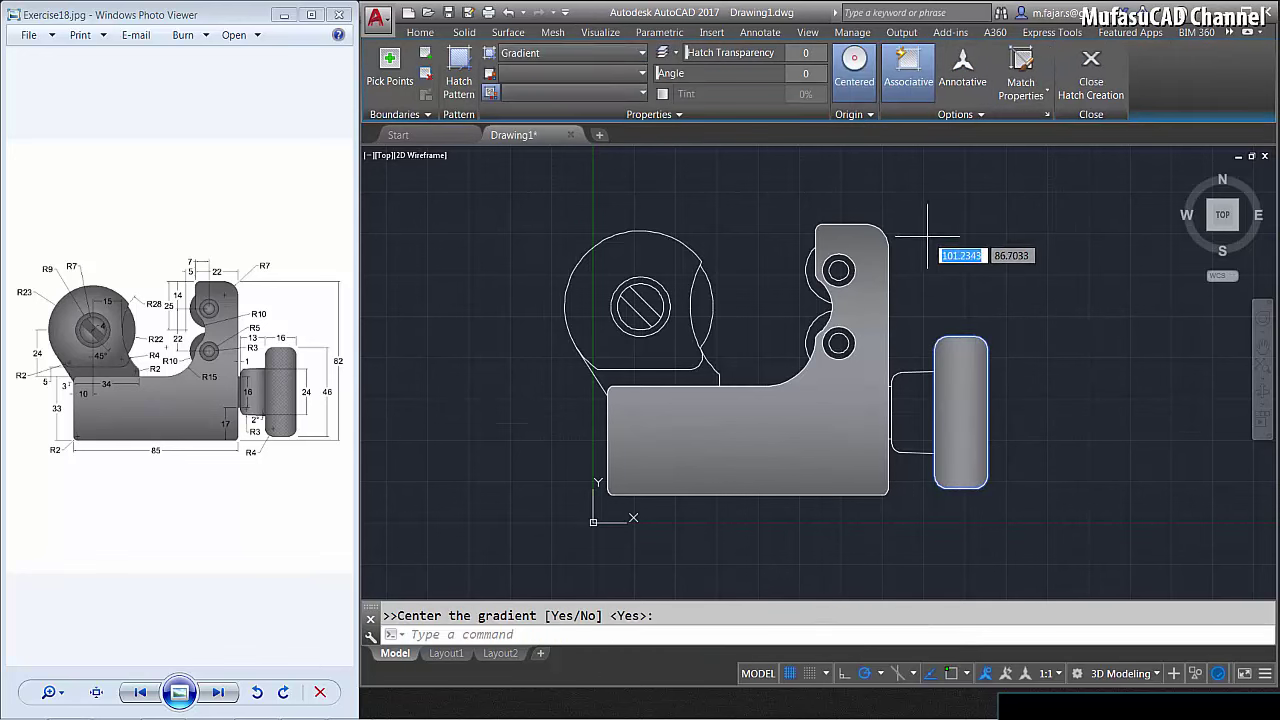
pyautogui.press('Return')
pyautogui.press('Return')
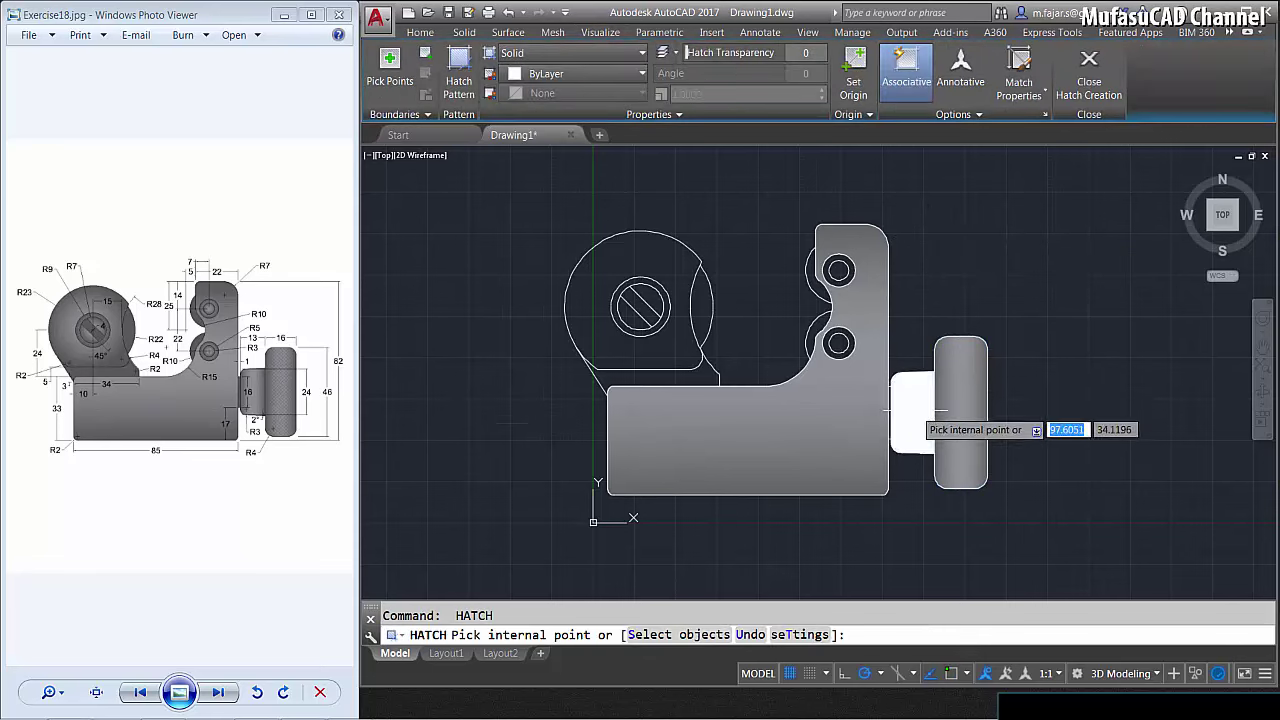
pyautogui.click(912, 412)
pyautogui.click(565, 55)
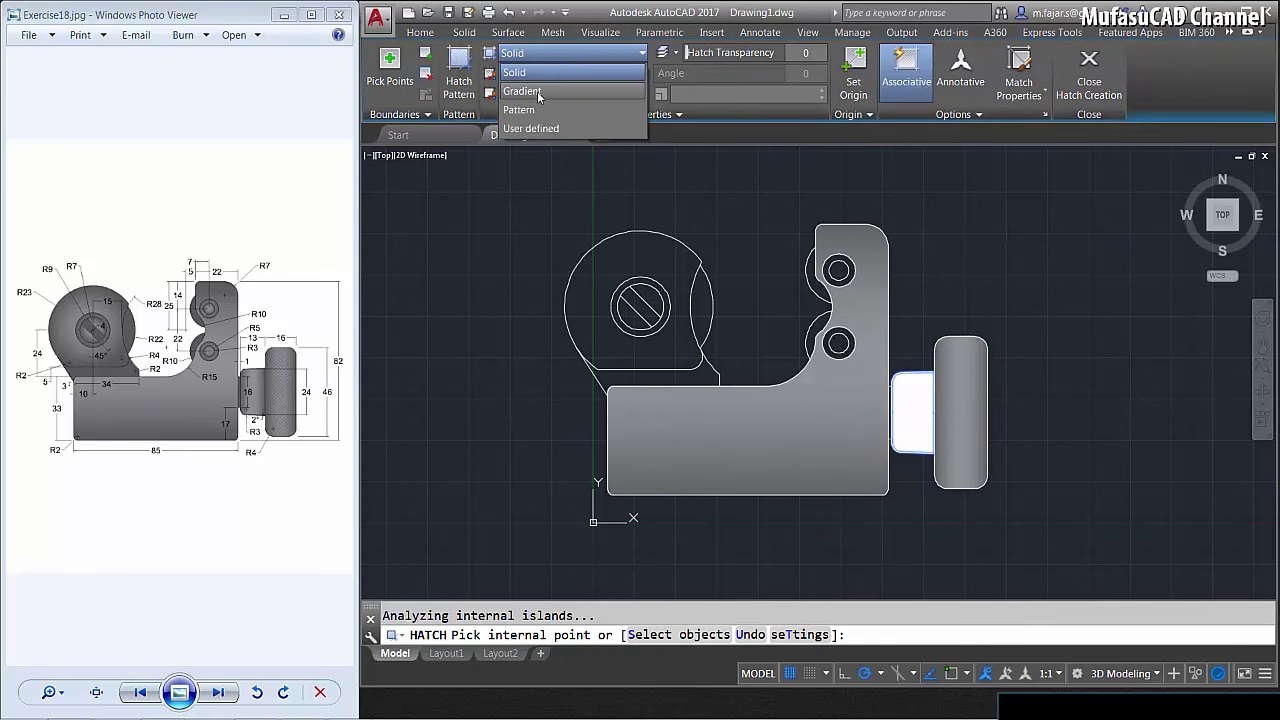
pyautogui.click(537, 91)
pyautogui.press('Return')
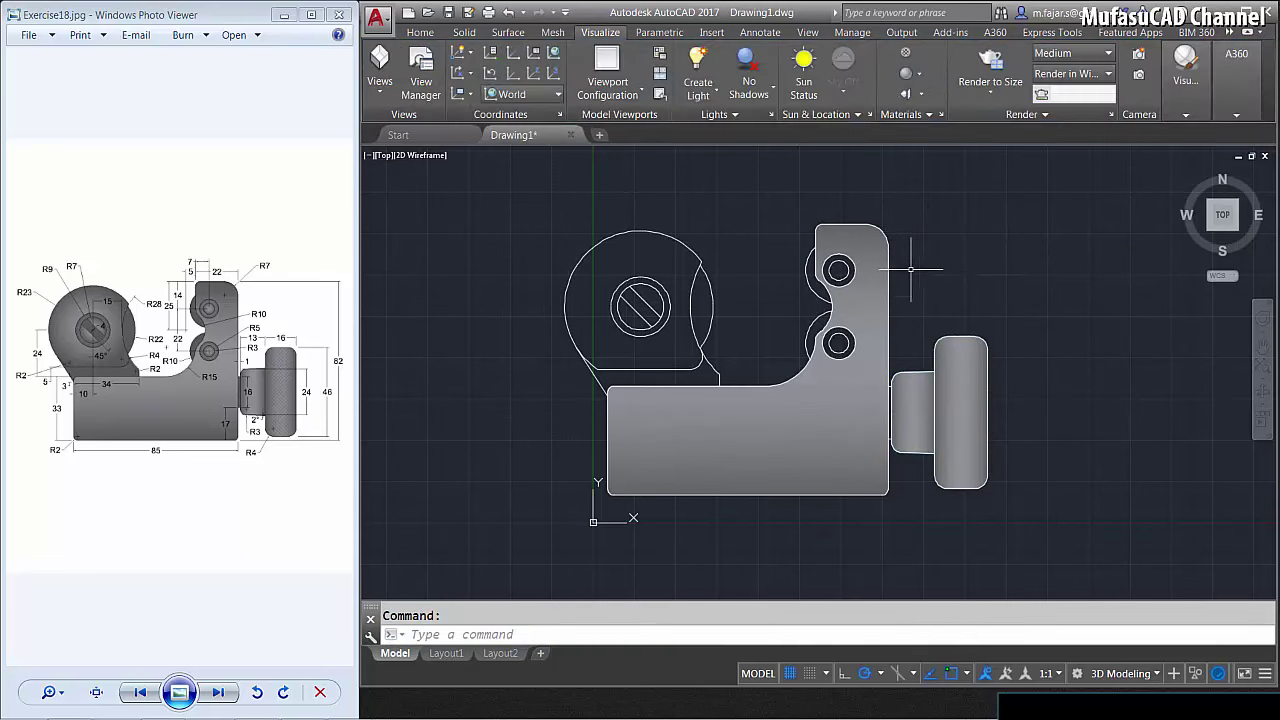
# Fill the thin gap beside the neck with a gradient hatch.
pyautogui.press('Return')
pyautogui.scroll(3, 880, 400)
pyautogui.scroll(2, 850, 390)
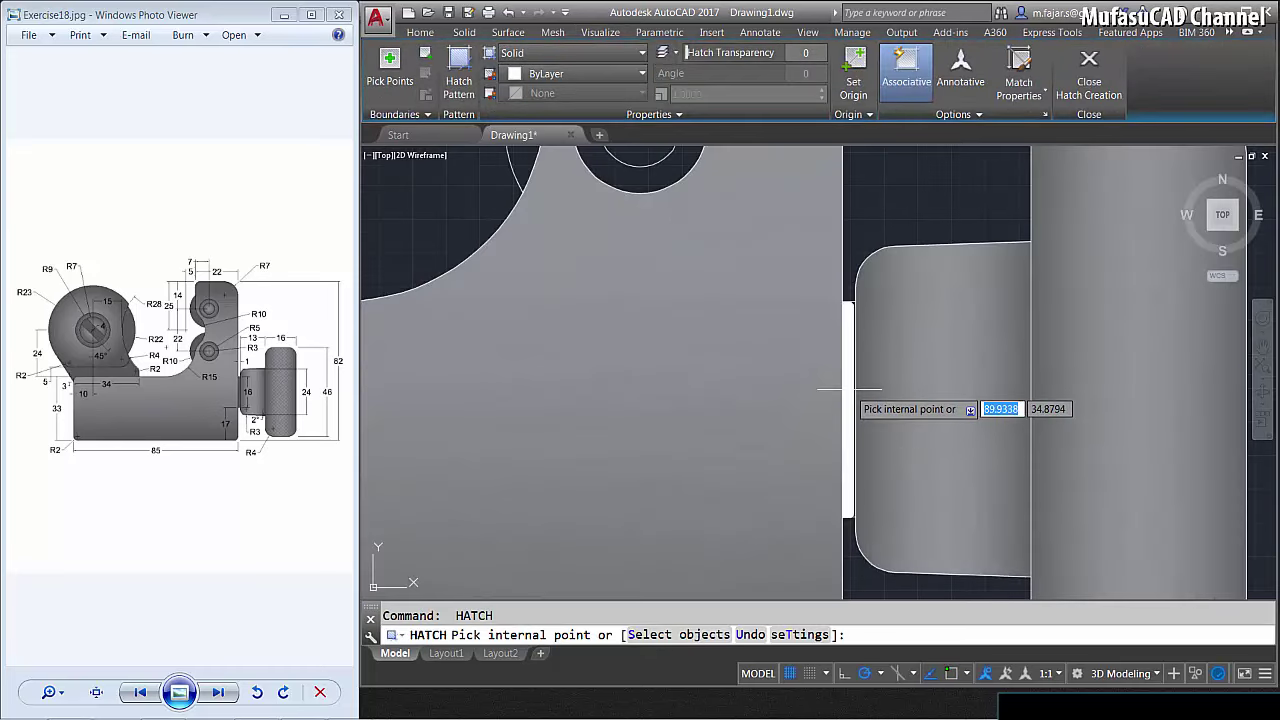
pyautogui.click(848, 390)
pyautogui.scroll(-5, 848, 390)
pyautogui.click(572, 55)
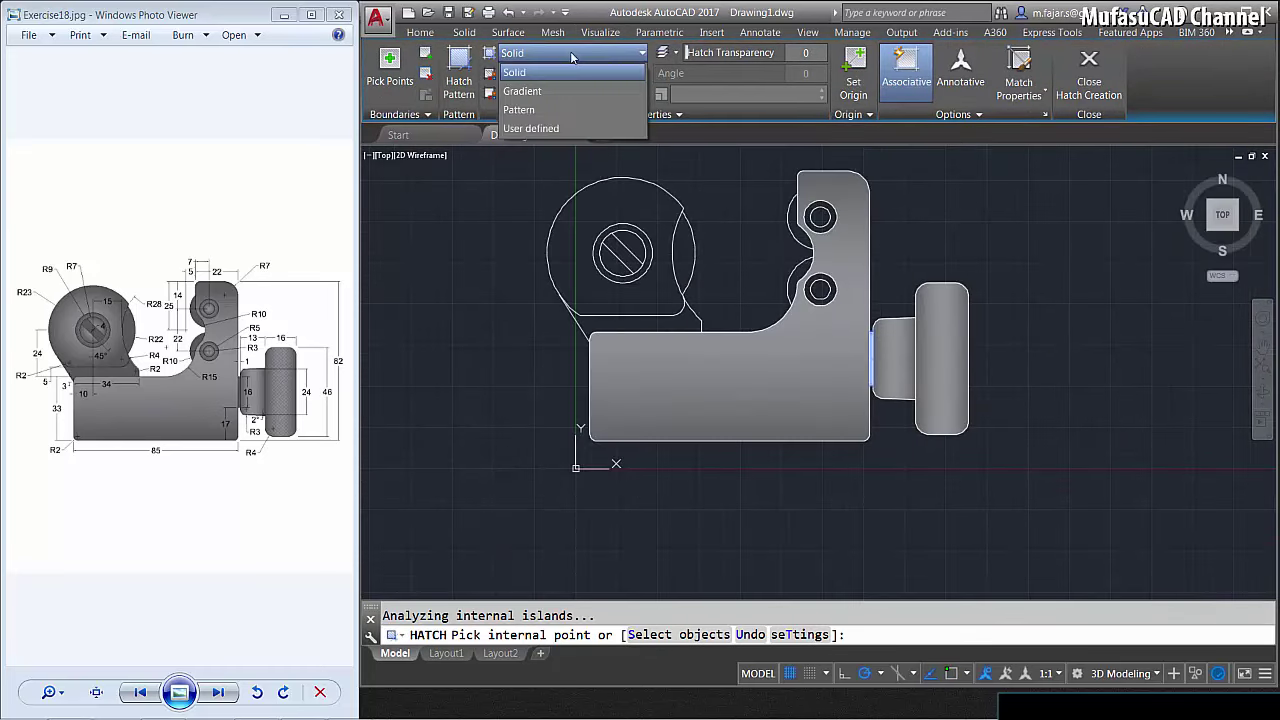
pyautogui.click(545, 91)
pyautogui.press('Return')
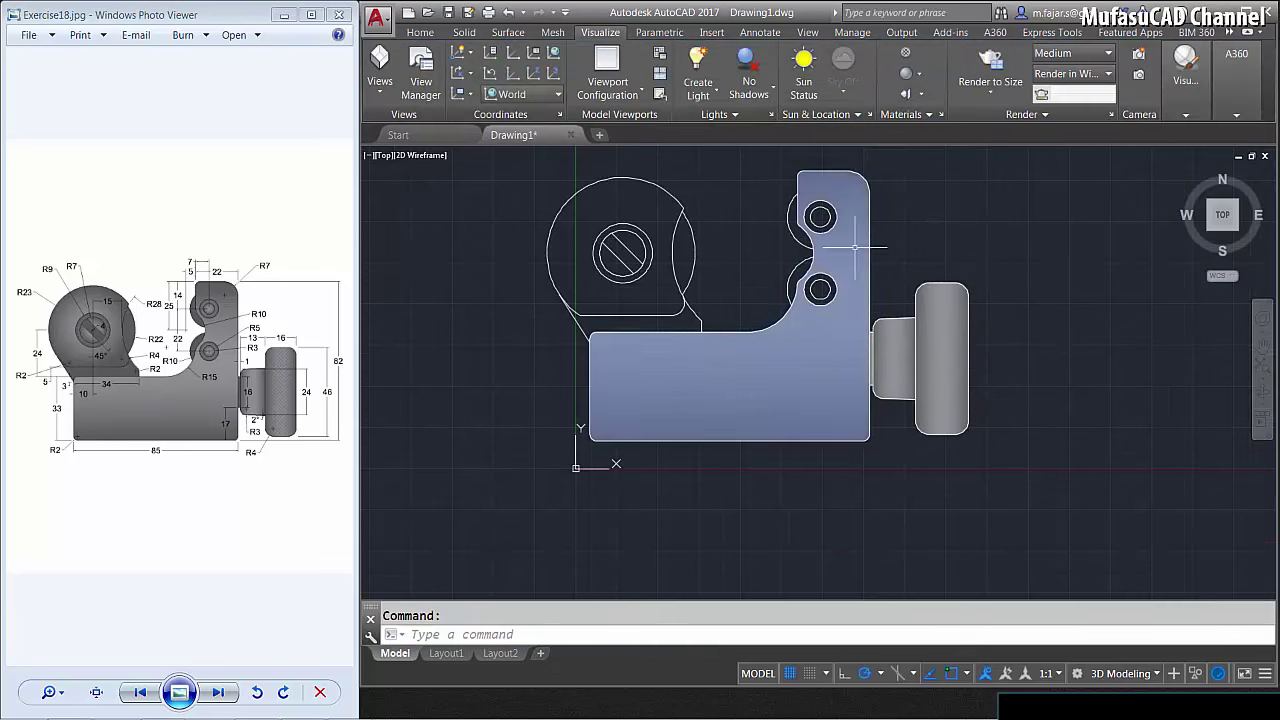
# Hatch the three crescents and both hole rings with solid grey 99,100,102.
pyautogui.moveTo(746, 236); pyautogui.dragTo(775, 297, button='middle')
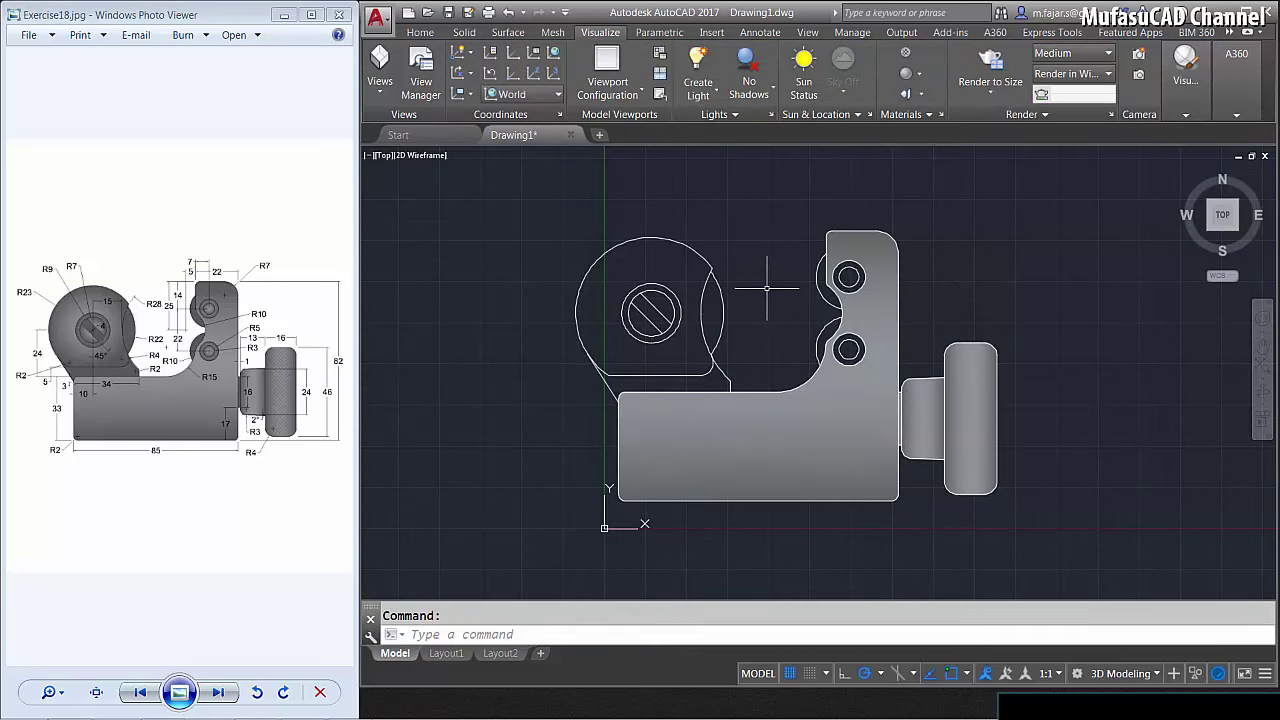
pyautogui.write('h')
pyautogui.press('Return')
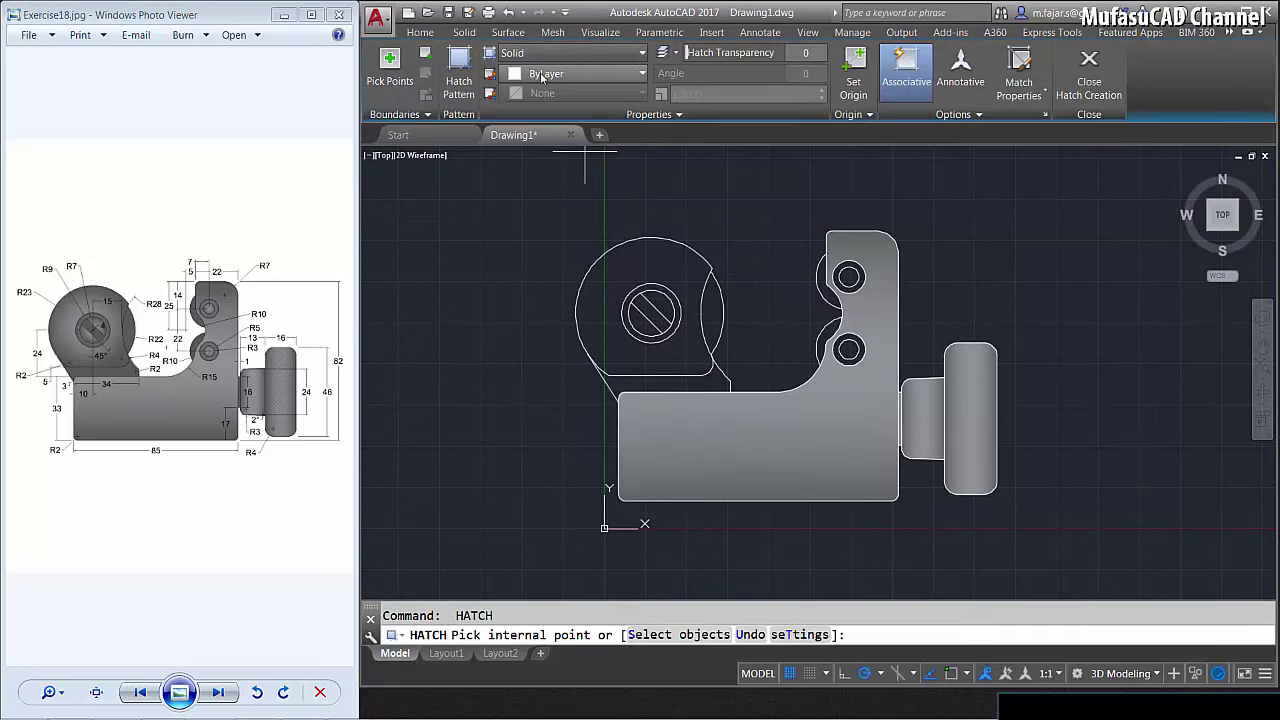
pyautogui.click(530, 76)
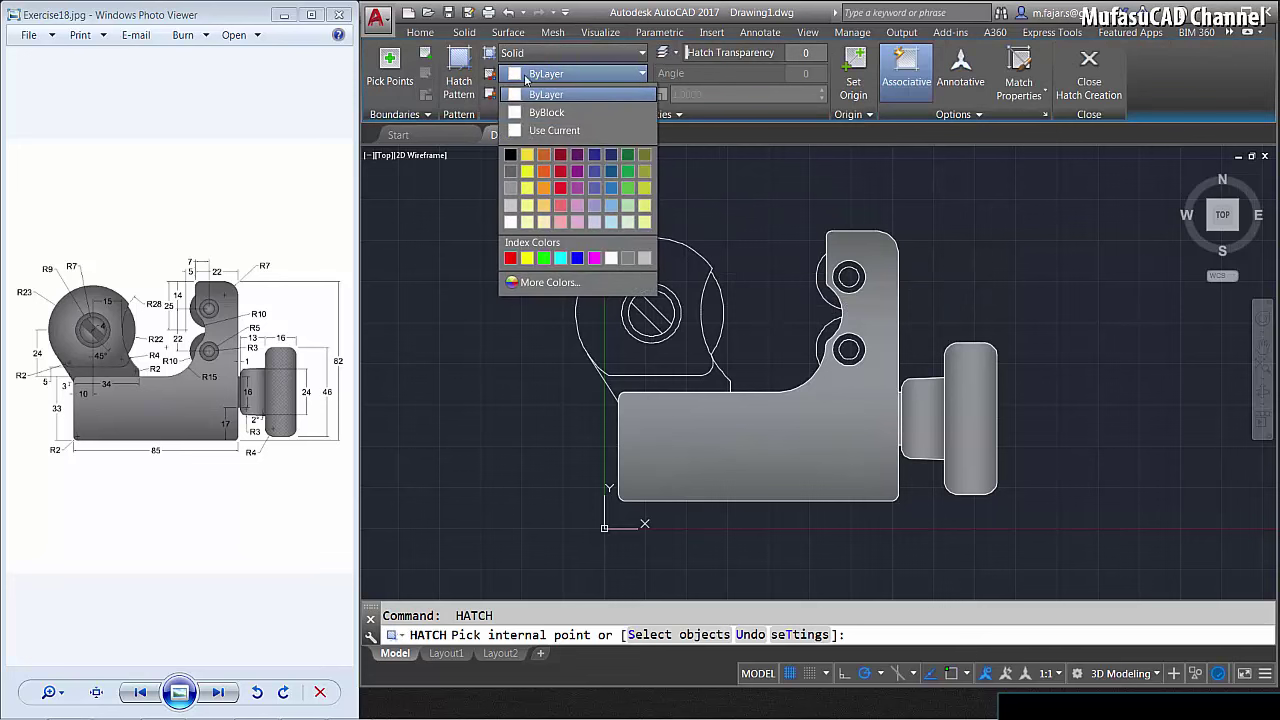
pyautogui.click(512, 172)
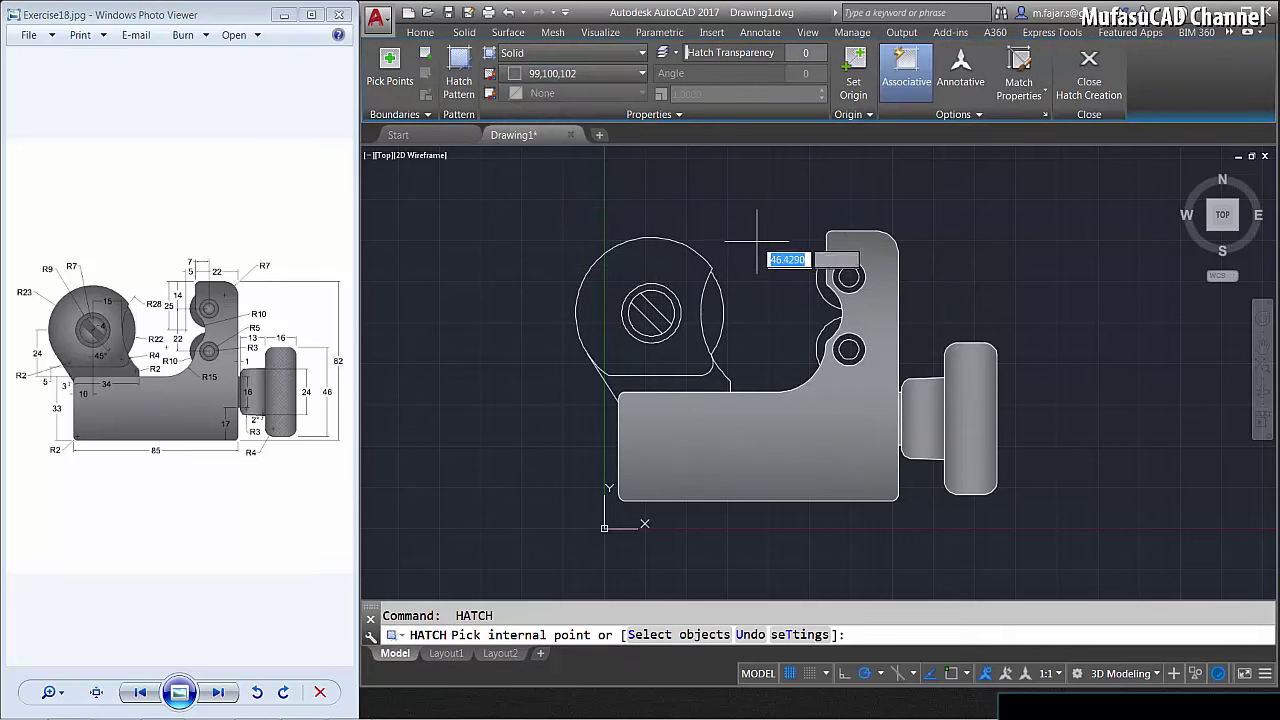
pyautogui.click(714, 315)
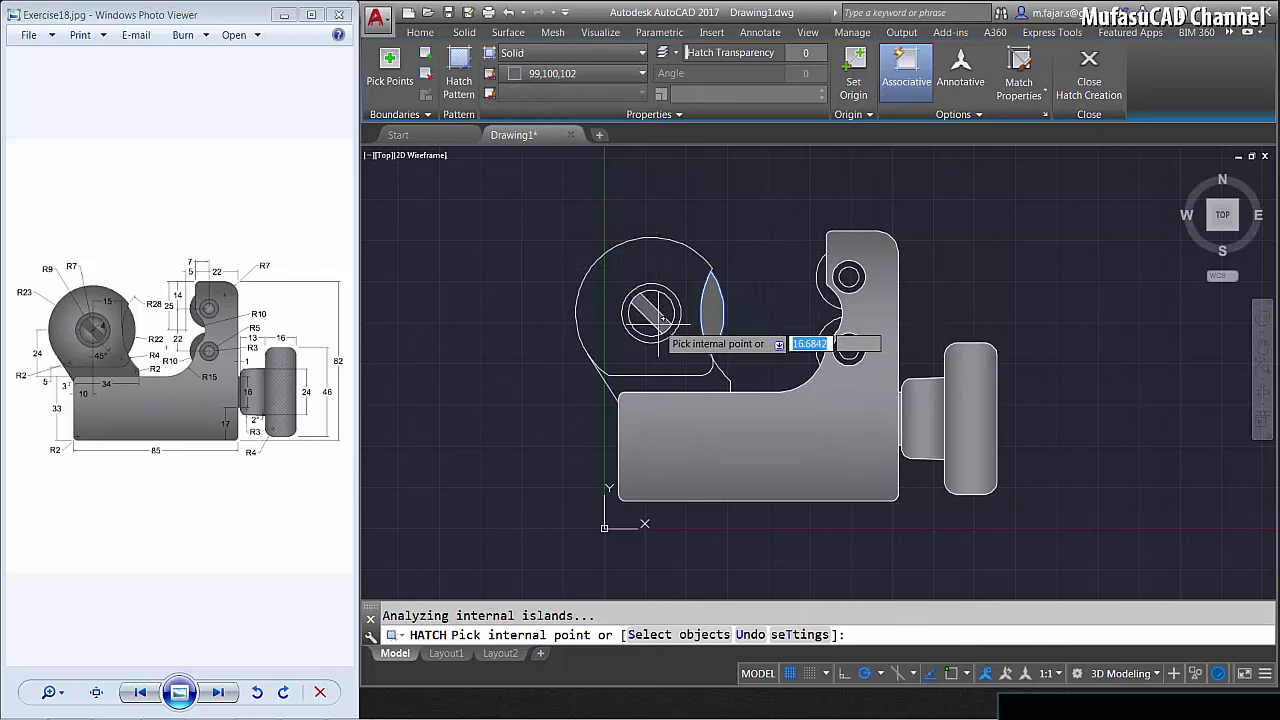
pyautogui.scroll(2, 865, 342)
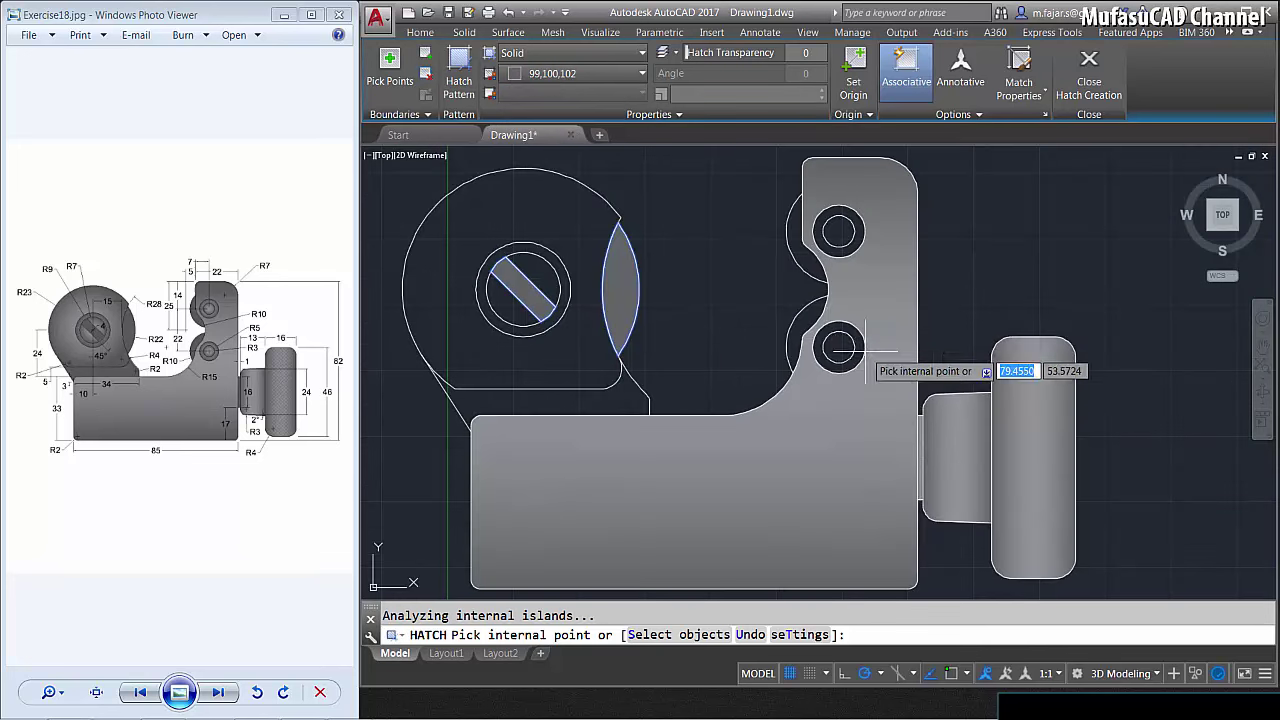
pyautogui.click(804, 320)
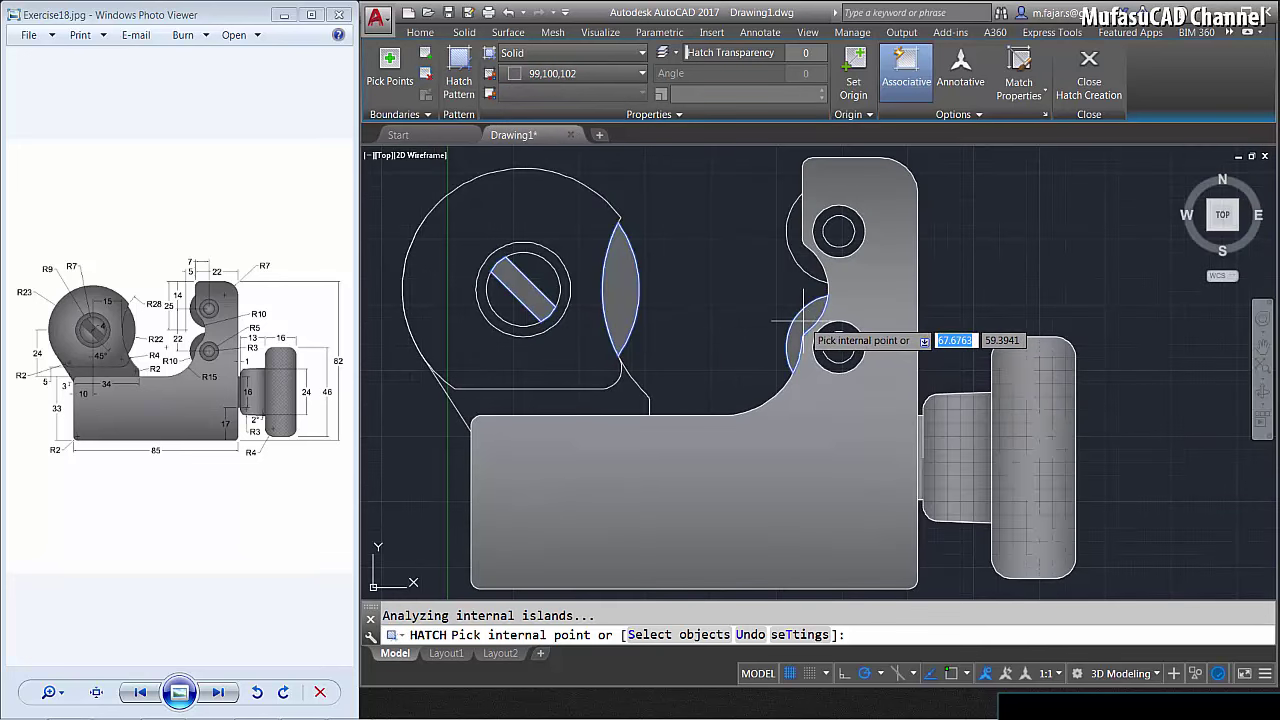
pyautogui.click(801, 254)
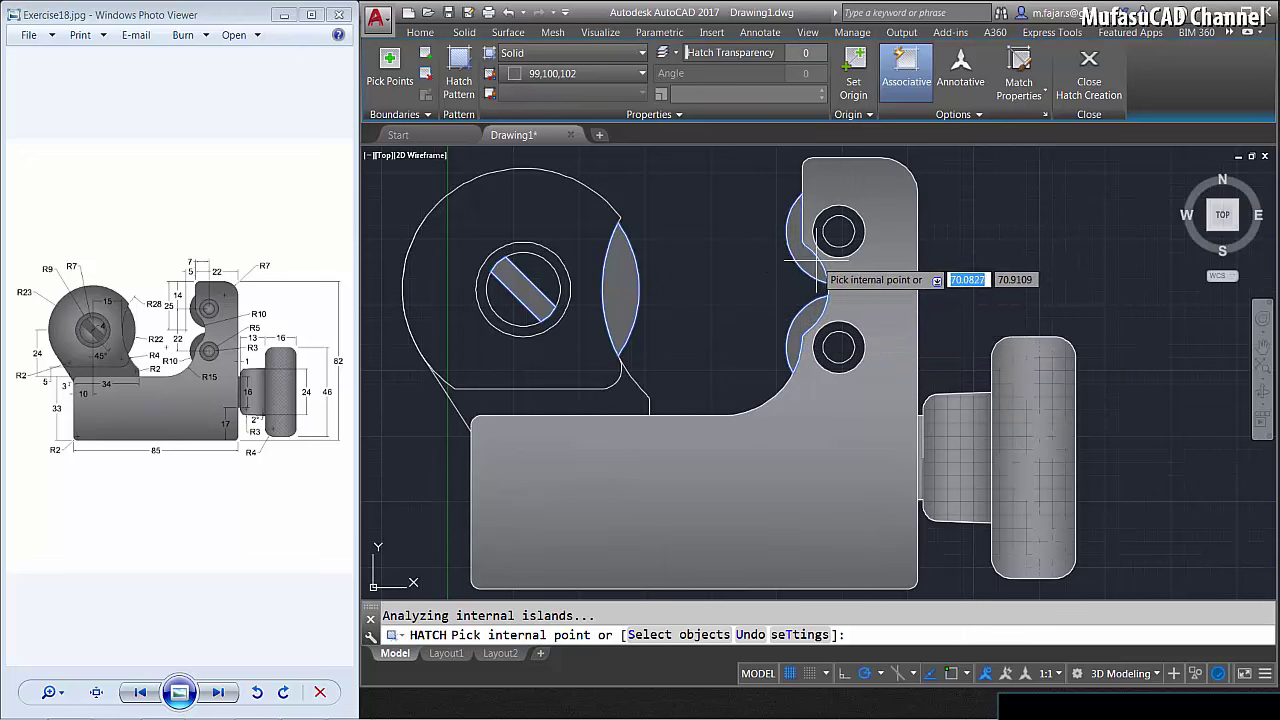
pyautogui.click(861, 232)
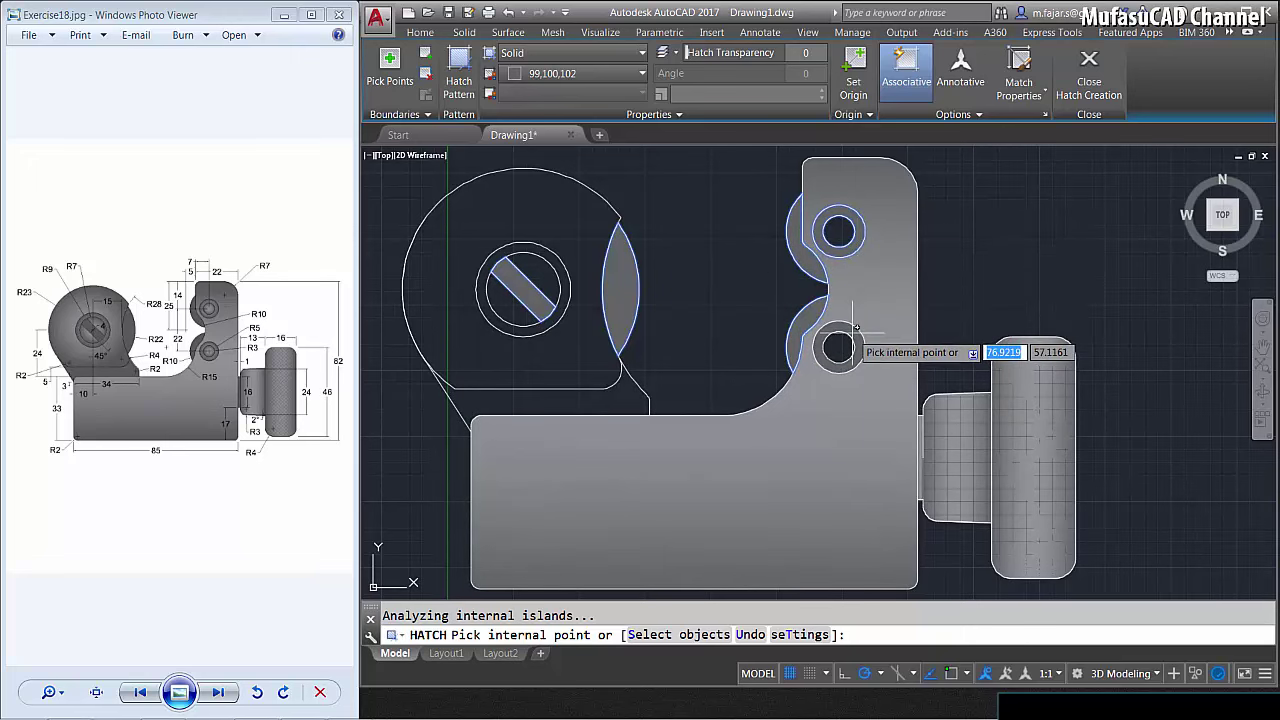
pyautogui.click(856, 330)
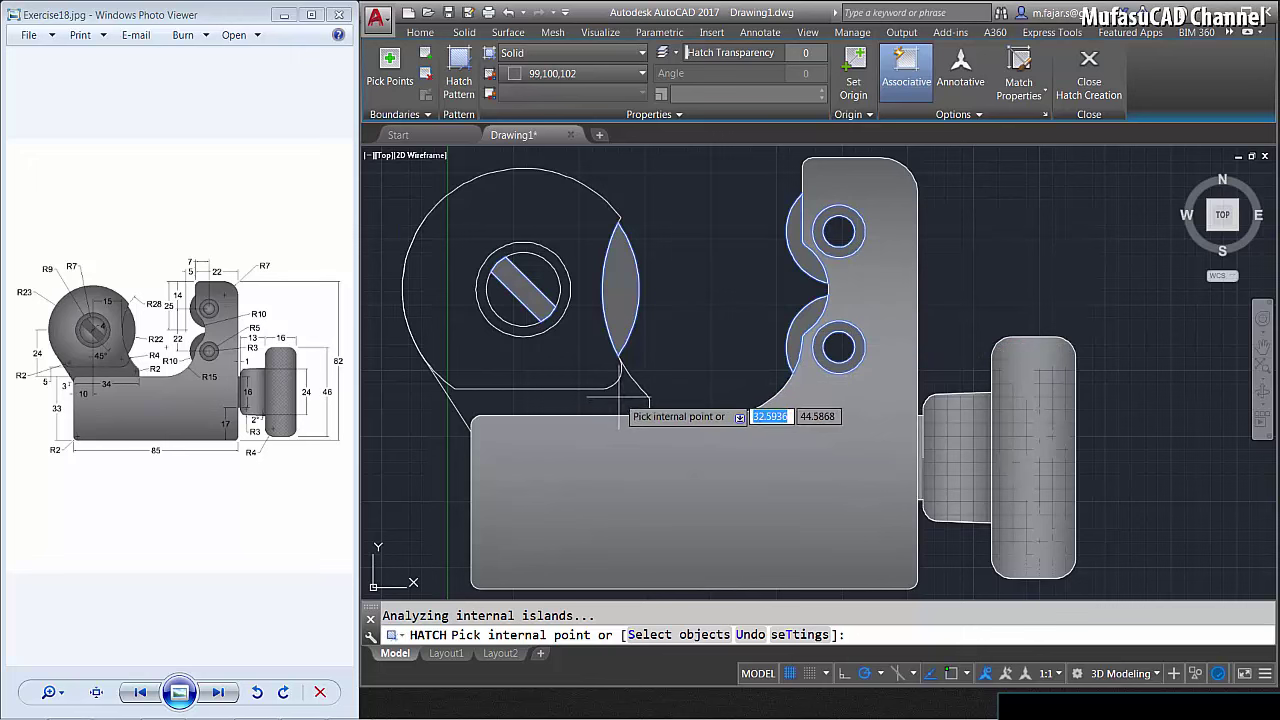
# Fill the large circle with the spherical GR_SPHER grey gradient.
pyautogui.press('Return')
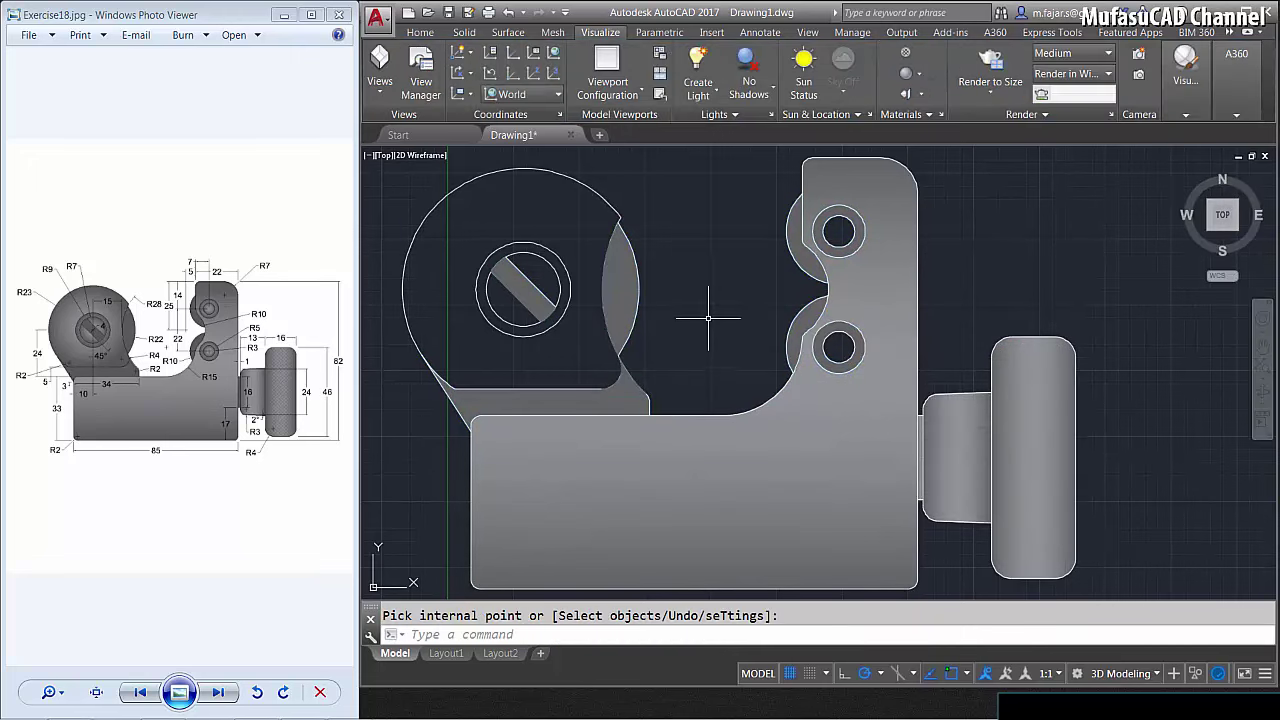
pyautogui.moveTo(709, 257)
pyautogui.mouseDown(button='middle')
pyautogui.moveTo(808, 260)
pyautogui.moveTo(804, 286)
pyautogui.mouseUp(button='middle')
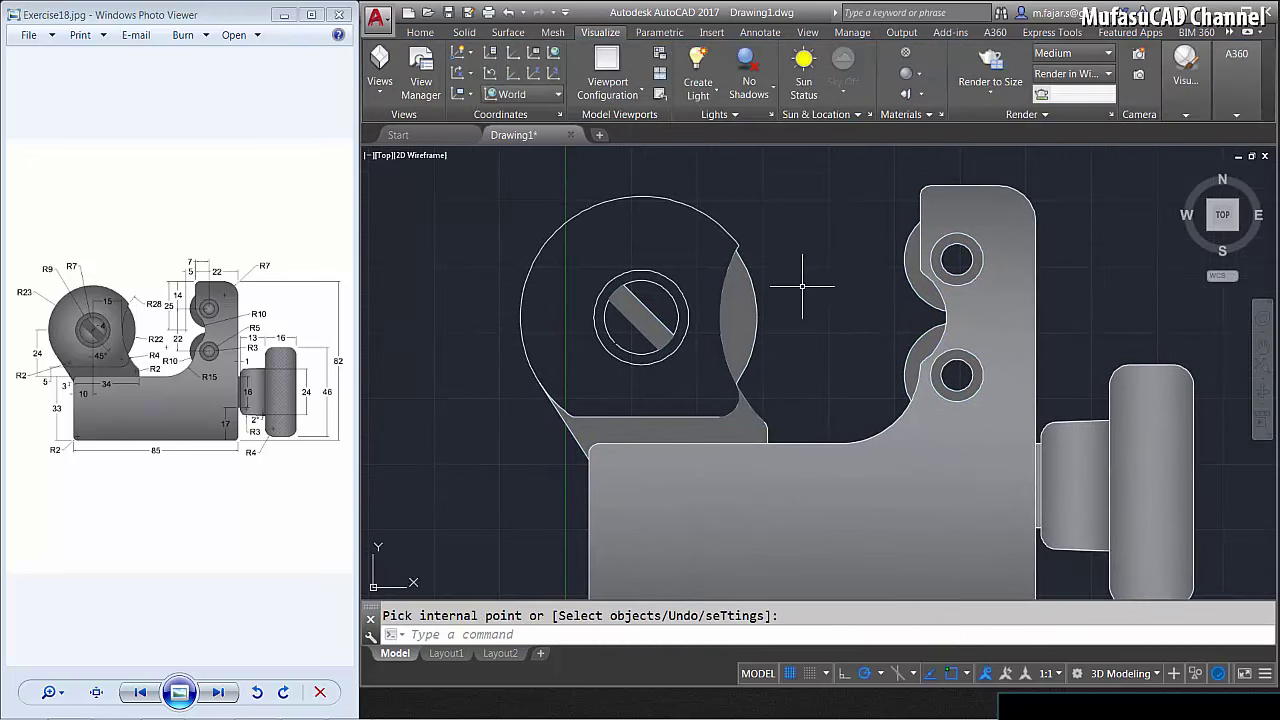
pyautogui.press('Return')
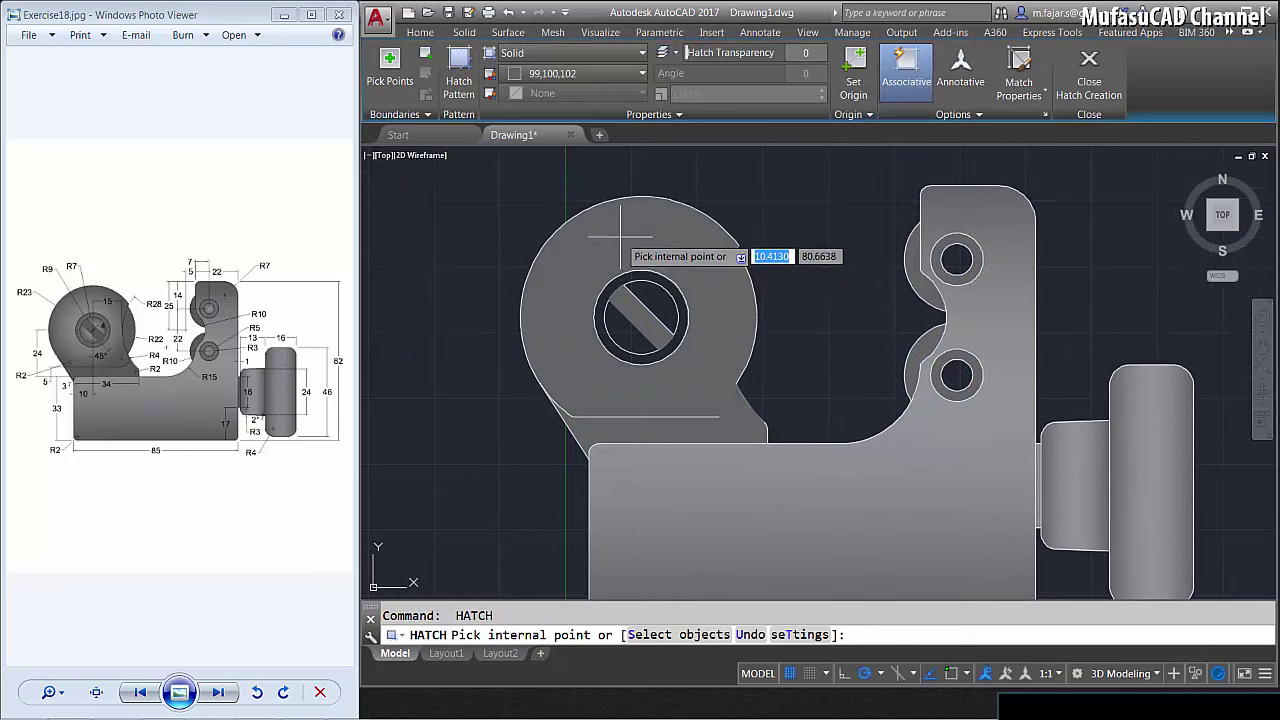
pyautogui.click(620, 237)
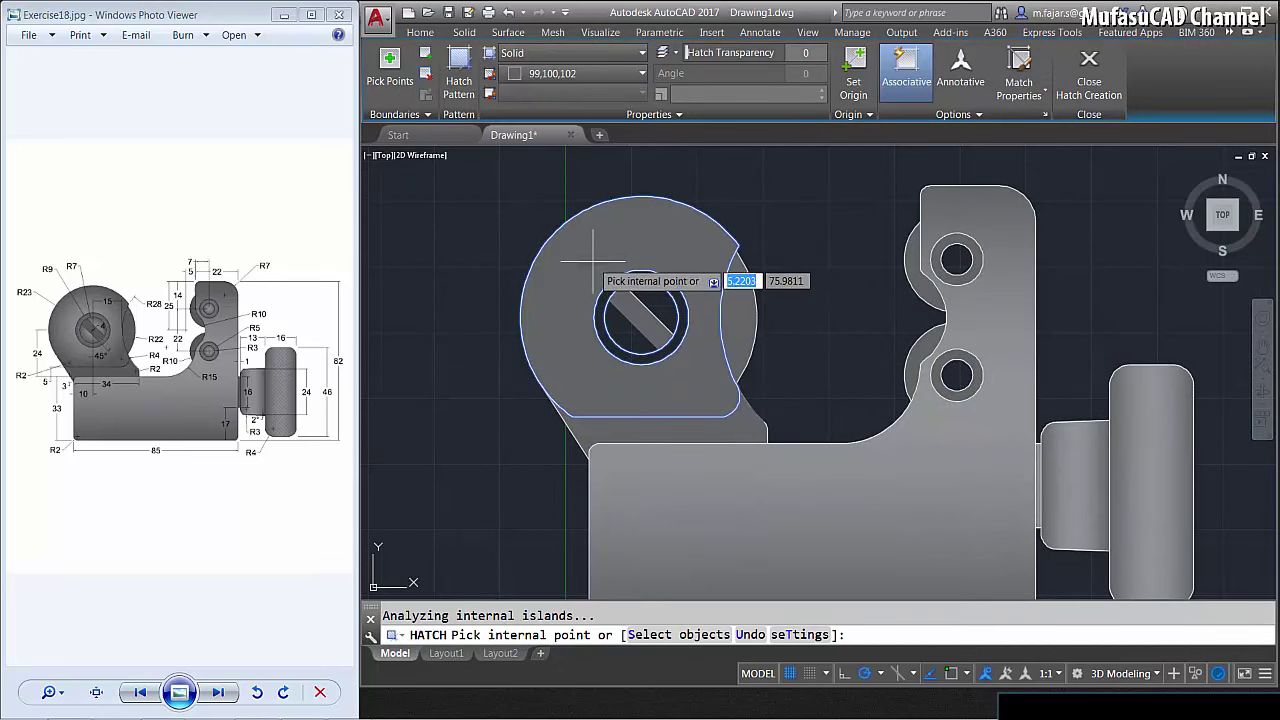
pyautogui.click(576, 60)
pyautogui.click(542, 86)
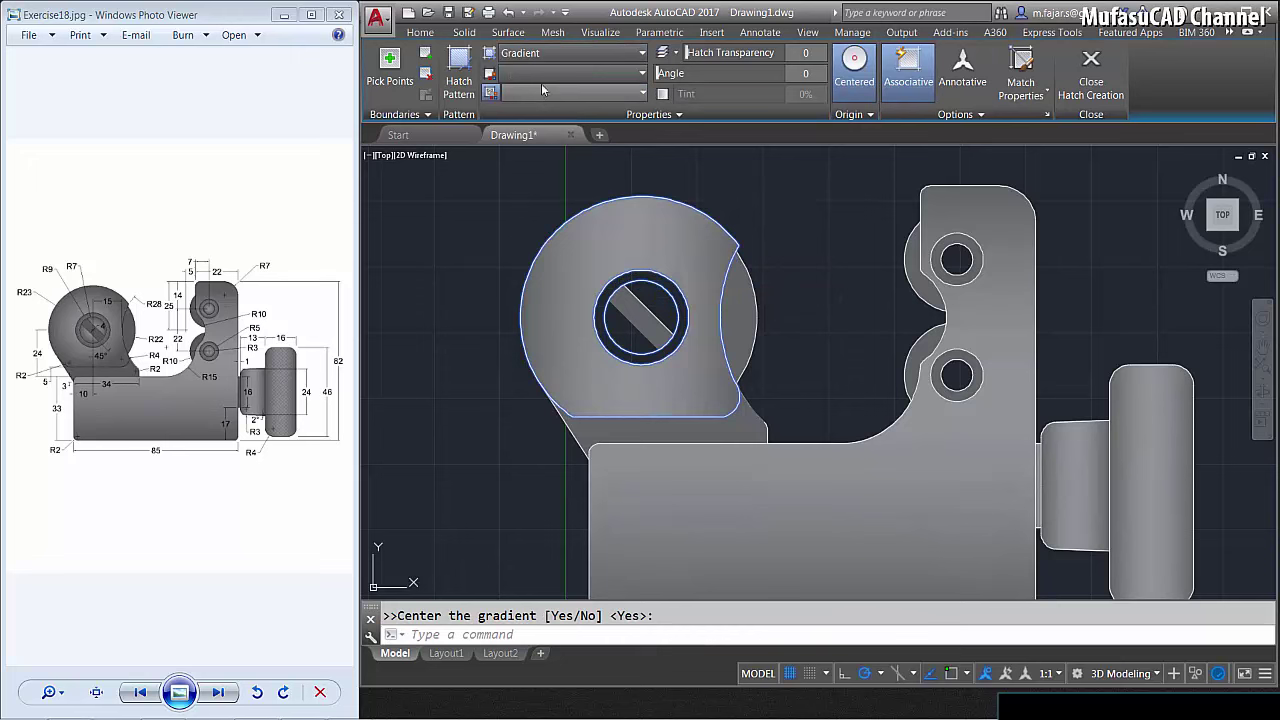
pyautogui.click(459, 78)
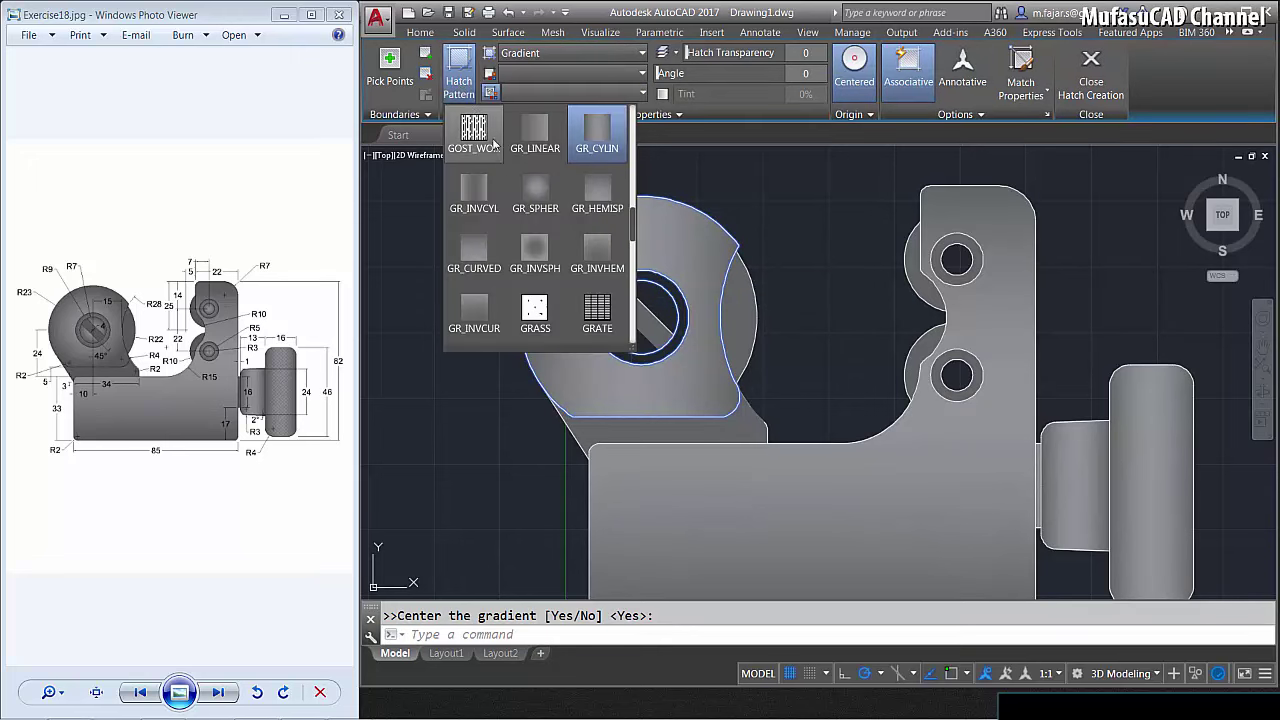
pyautogui.click(536, 188)
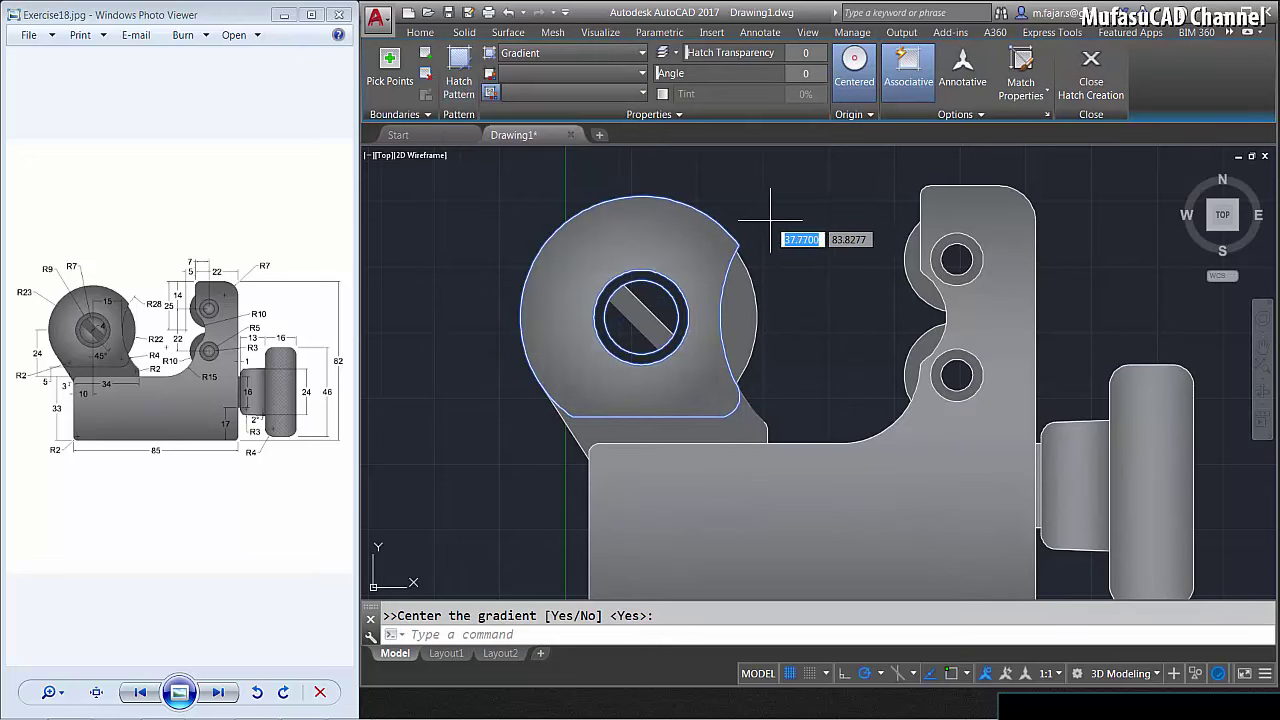
pyautogui.press('Return')
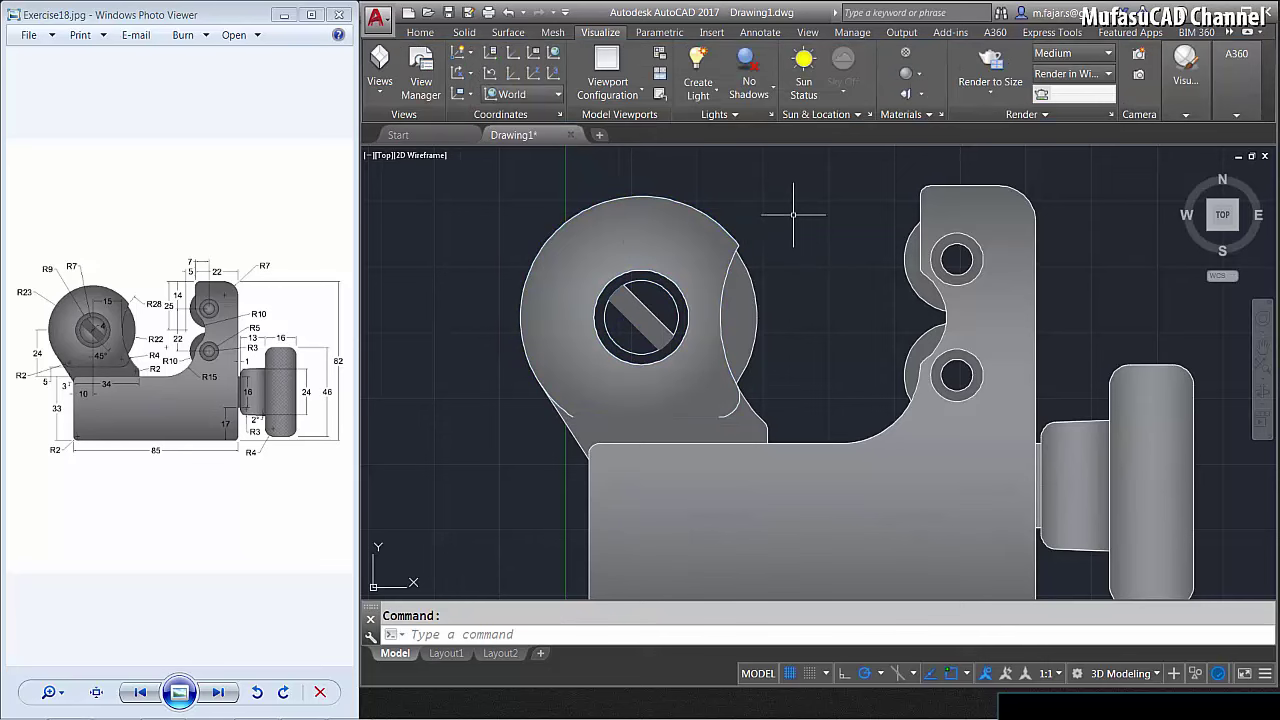
# Give the ring around the slotted screw a gradient fill, then set up another gradient hatch.
pyautogui.press('Return')
pyautogui.click(655, 295)
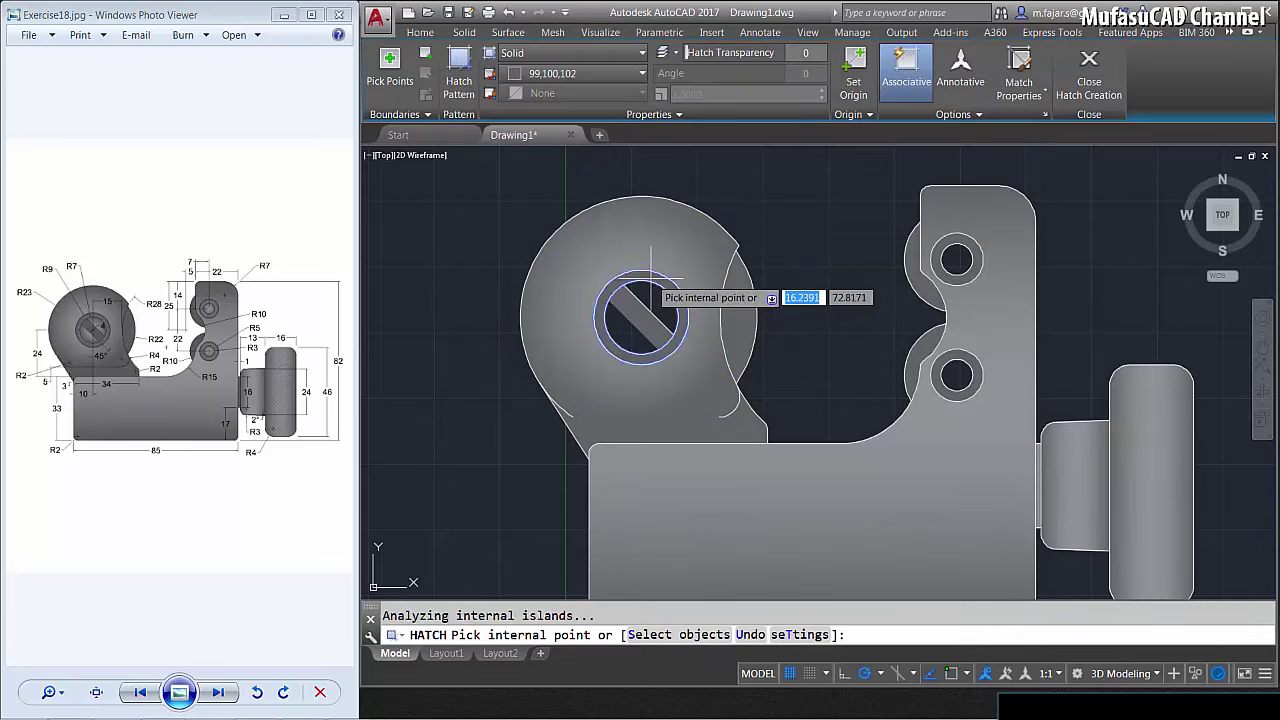
pyautogui.click(575, 53)
pyautogui.click(563, 73)
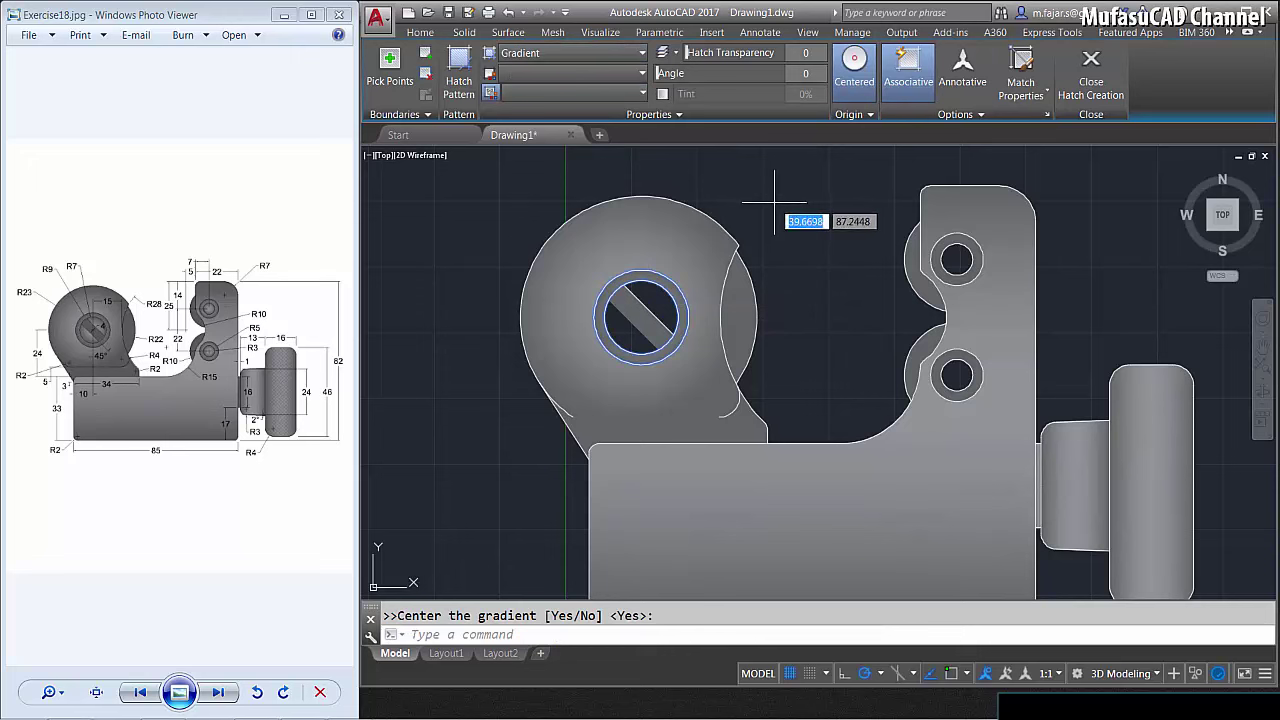
pyautogui.press('Escape')
pyautogui.press('Return')
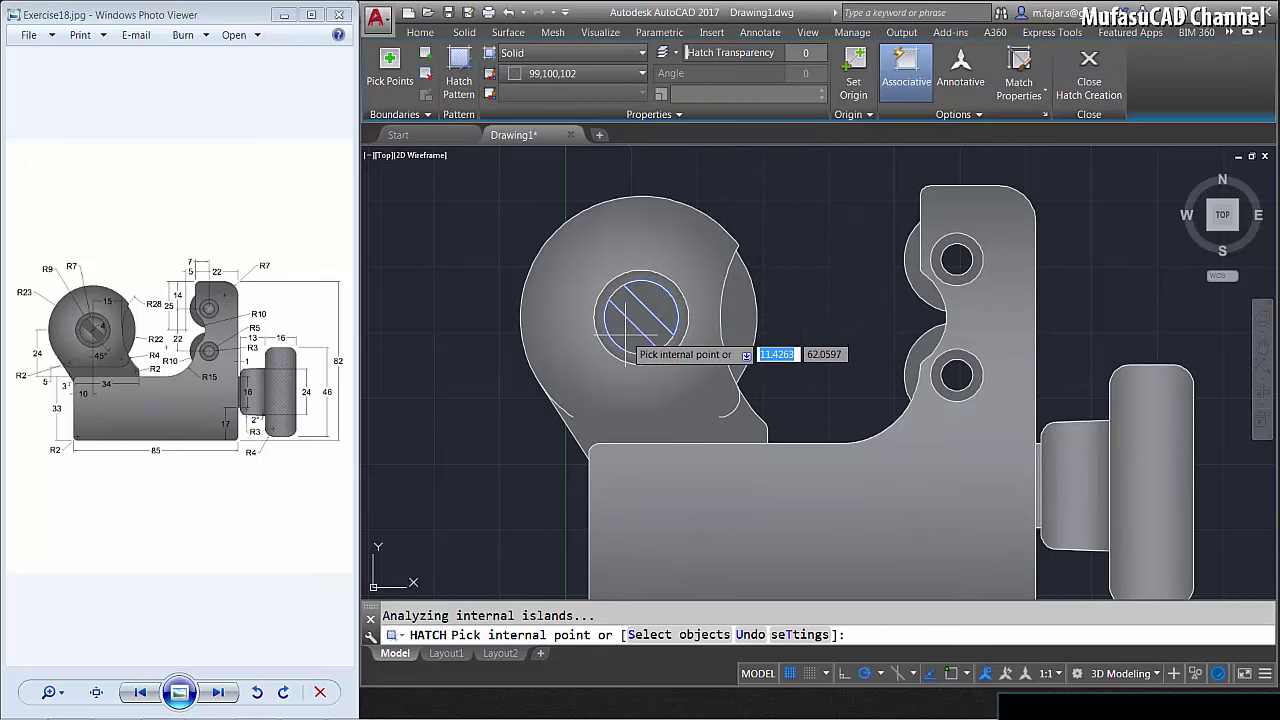
pyautogui.click(565, 53)
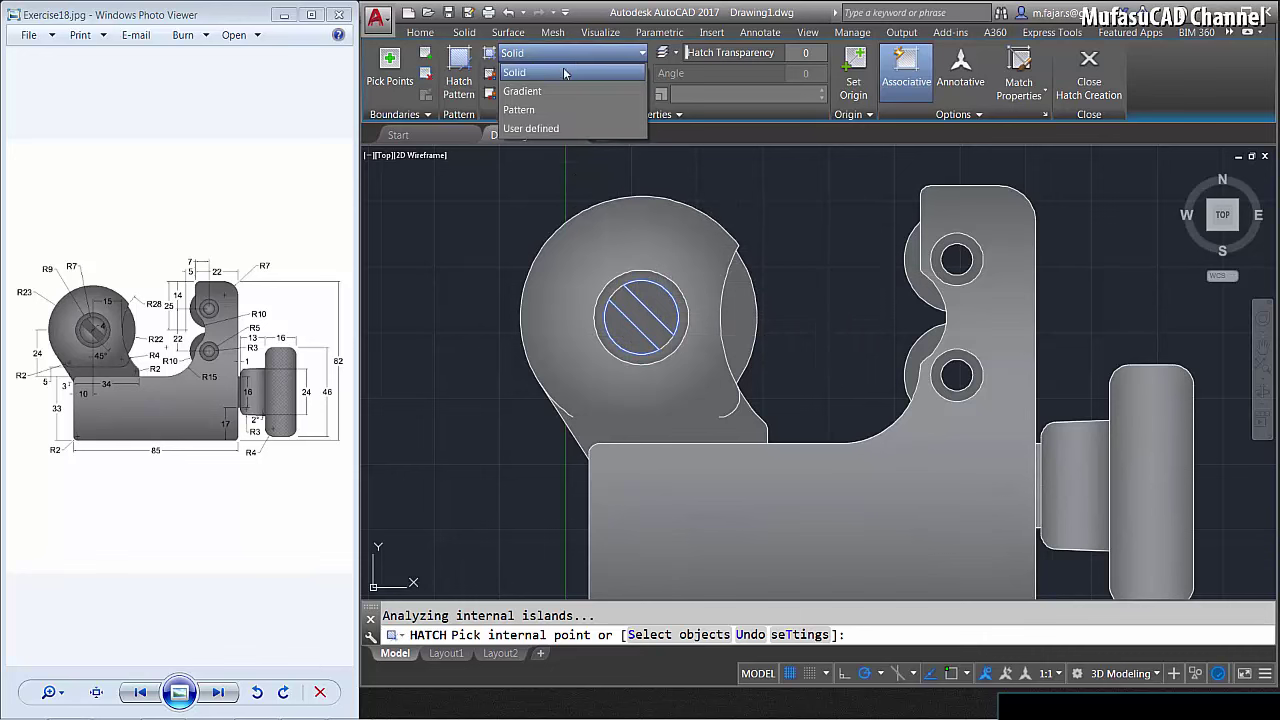
pyautogui.click(522, 91)
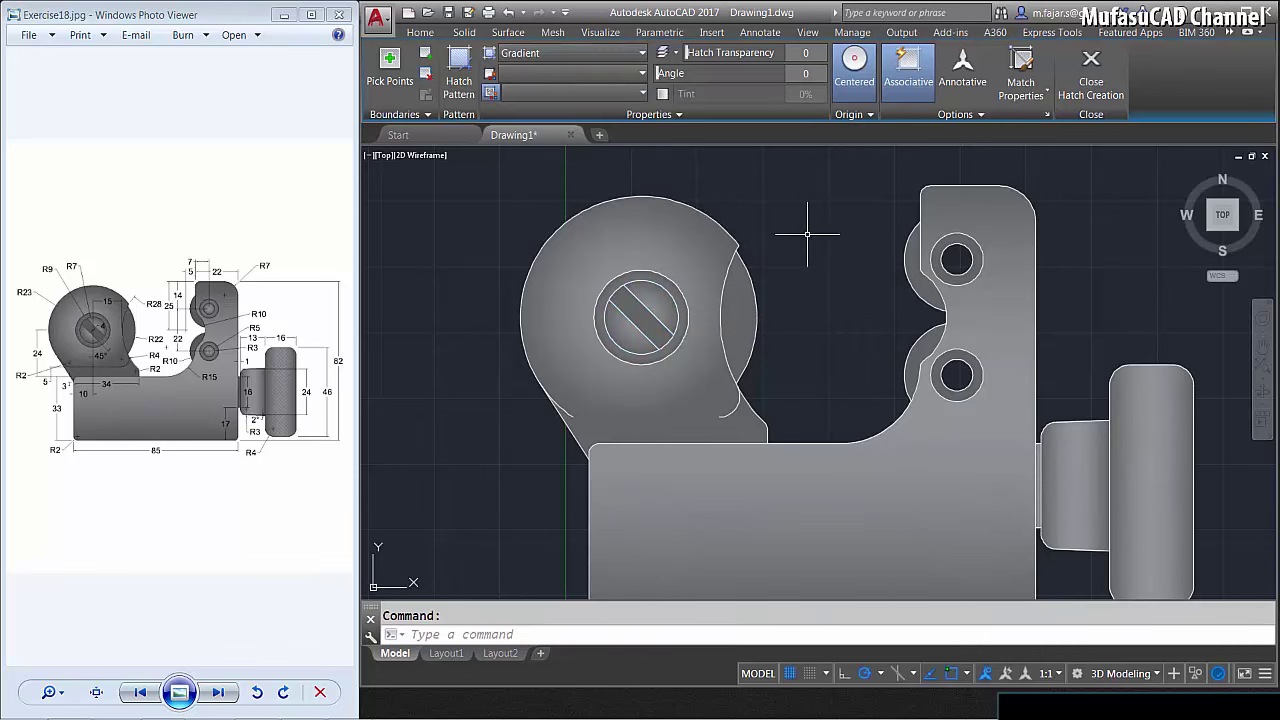
# Fill the inside of the upper small ring with a grey gradient.
pyautogui.press('Escape')
pyautogui.press('space')
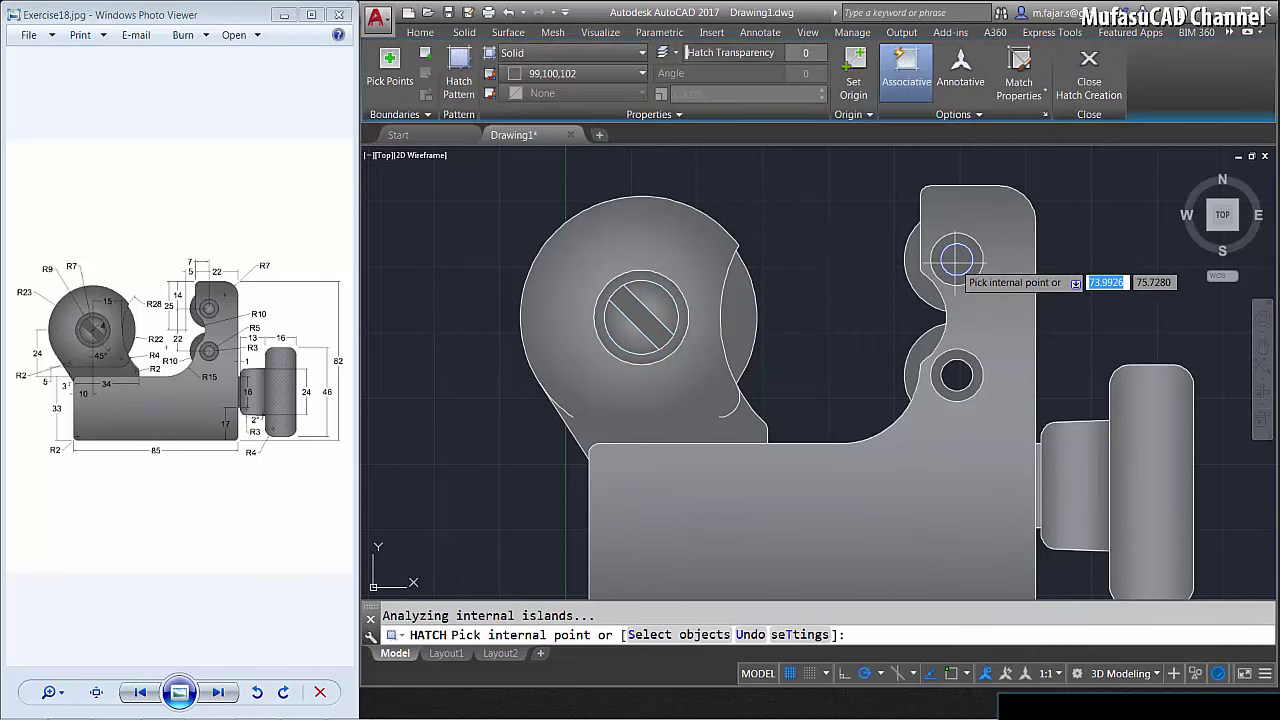
pyautogui.click(565, 53)
pyautogui.click(530, 91)
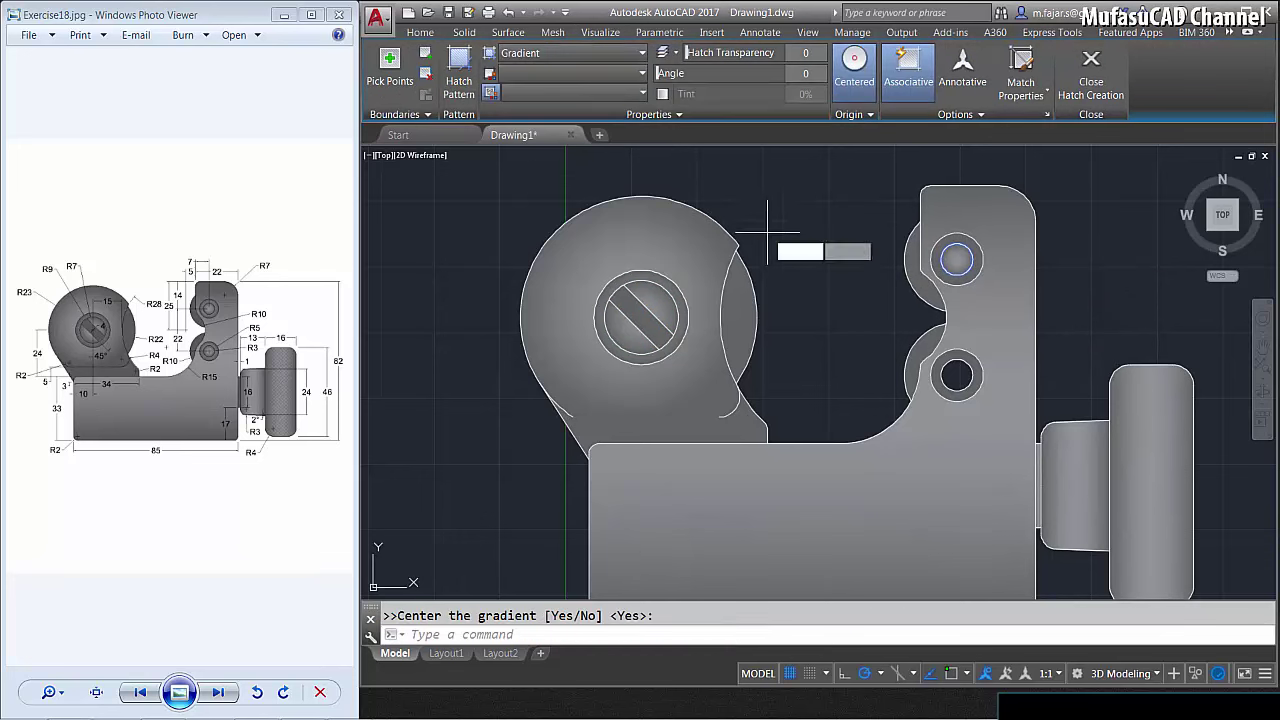
pyautogui.press('Escape')
# Fill the inside of the lower small ring with a gradient and close Hatch Creation.
pyautogui.press('space')
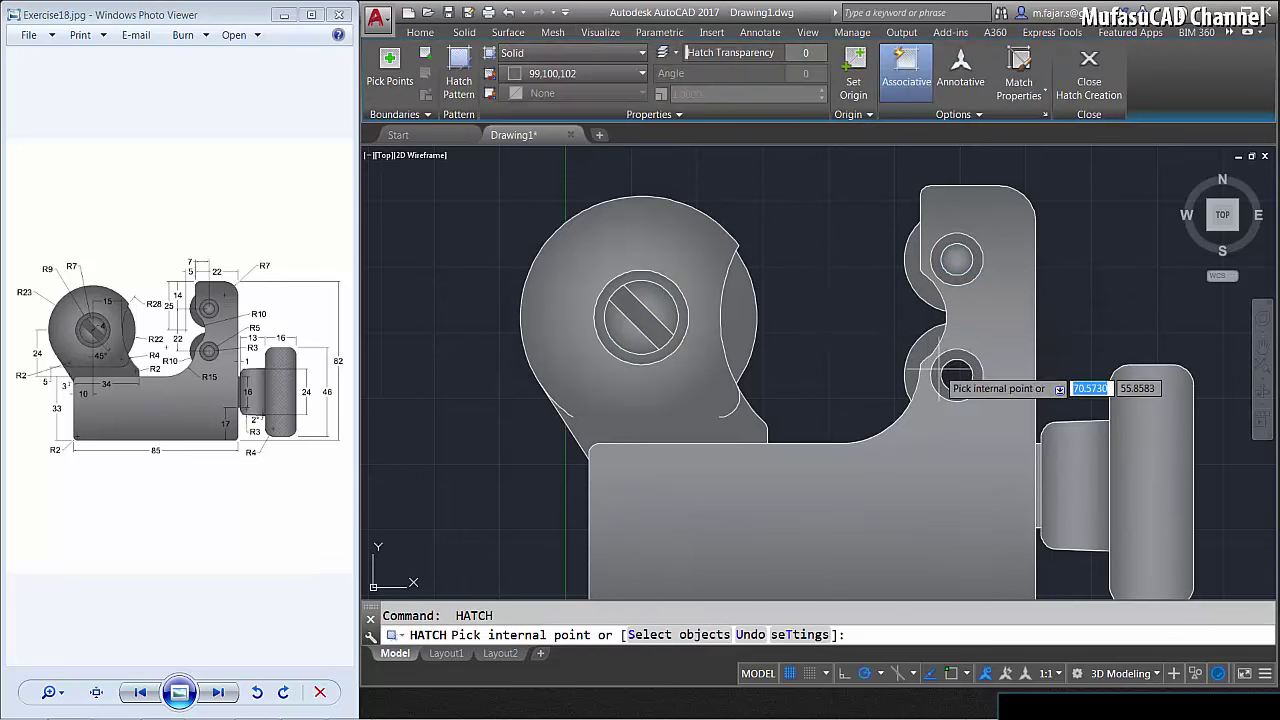
pyautogui.click(940, 372)
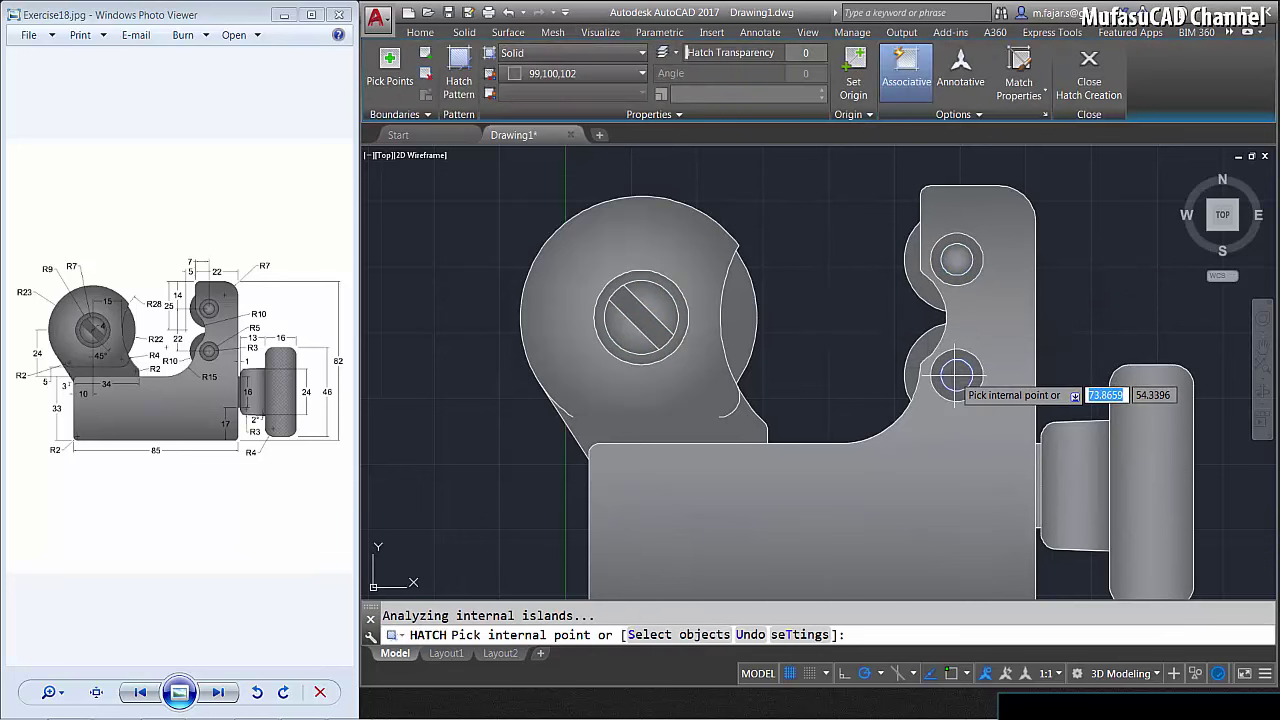
pyautogui.click(565, 53)
pyautogui.click(530, 91)
pyautogui.scroll(-2, 843, 297)
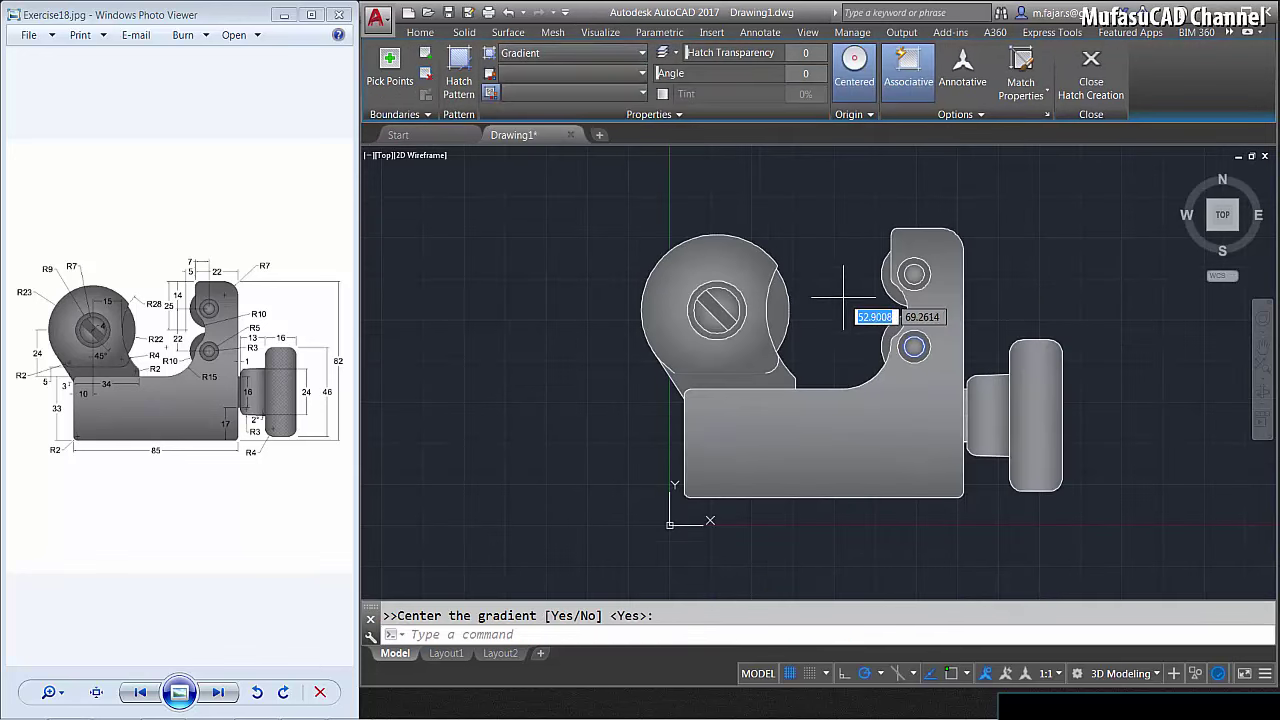
pyautogui.moveTo(843, 297); pyautogui.dragTo(811, 249, button='middle')
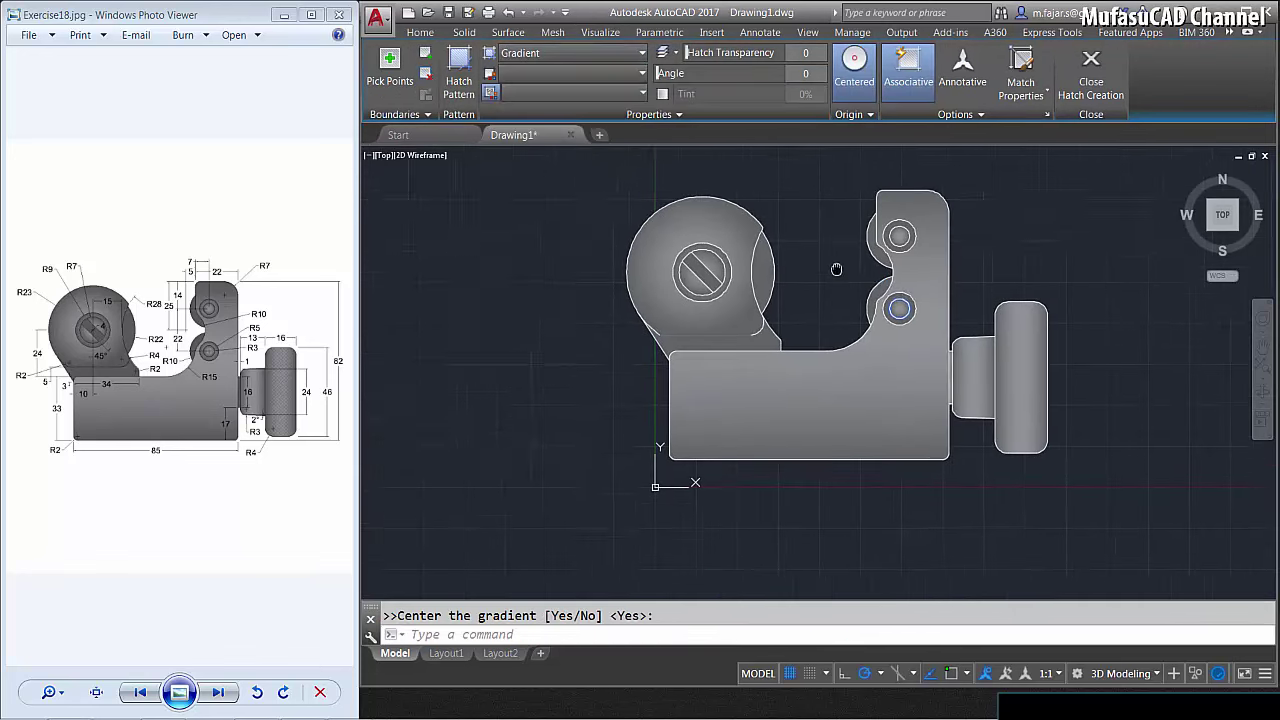
pyautogui.click(1092, 75)
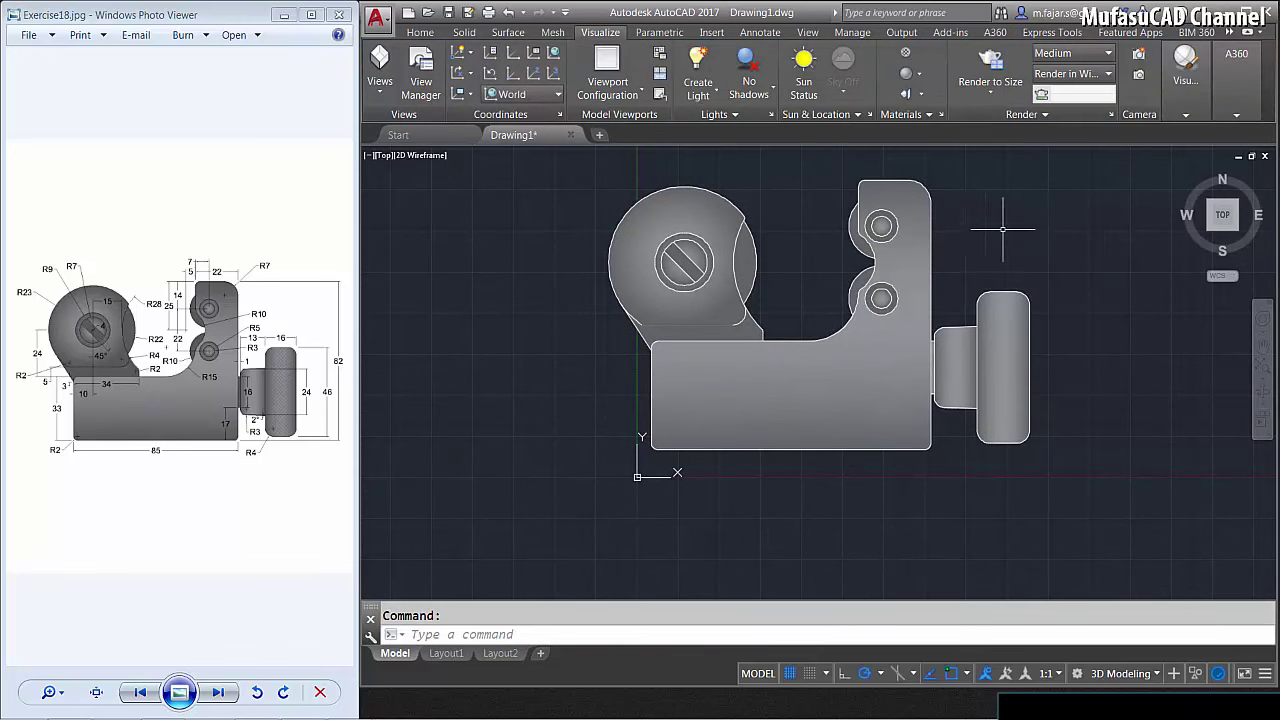
# Hatch the right-hand knob with a crosshatch pattern at scale 10.
pyautogui.write('regen')
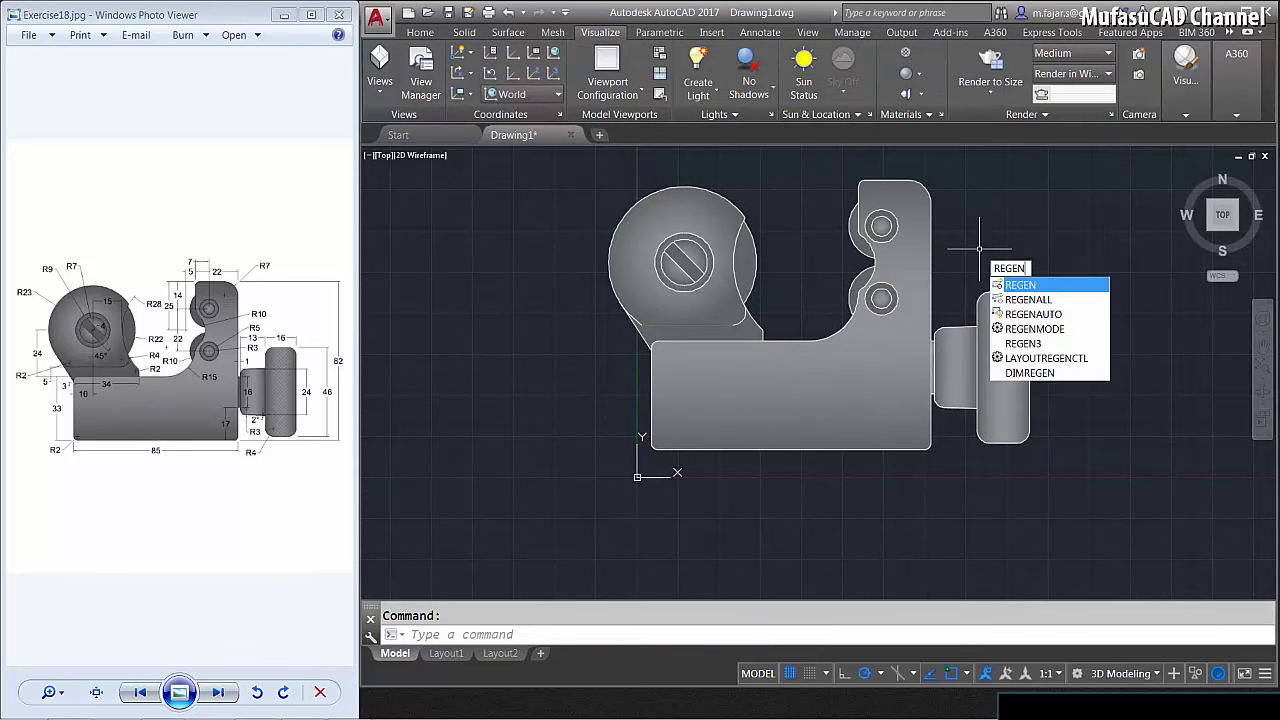
pyautogui.press('Return')
pyautogui.hotkey('ctrl', 'z')
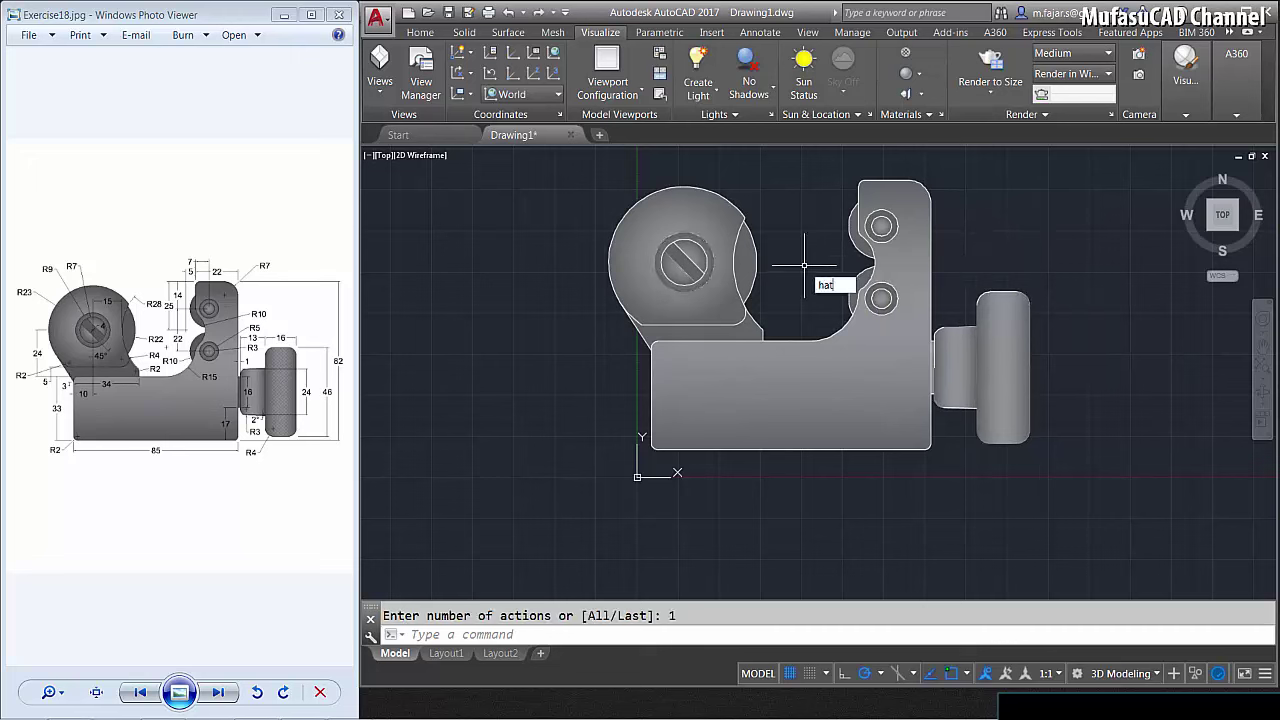
pyautogui.press('Return')
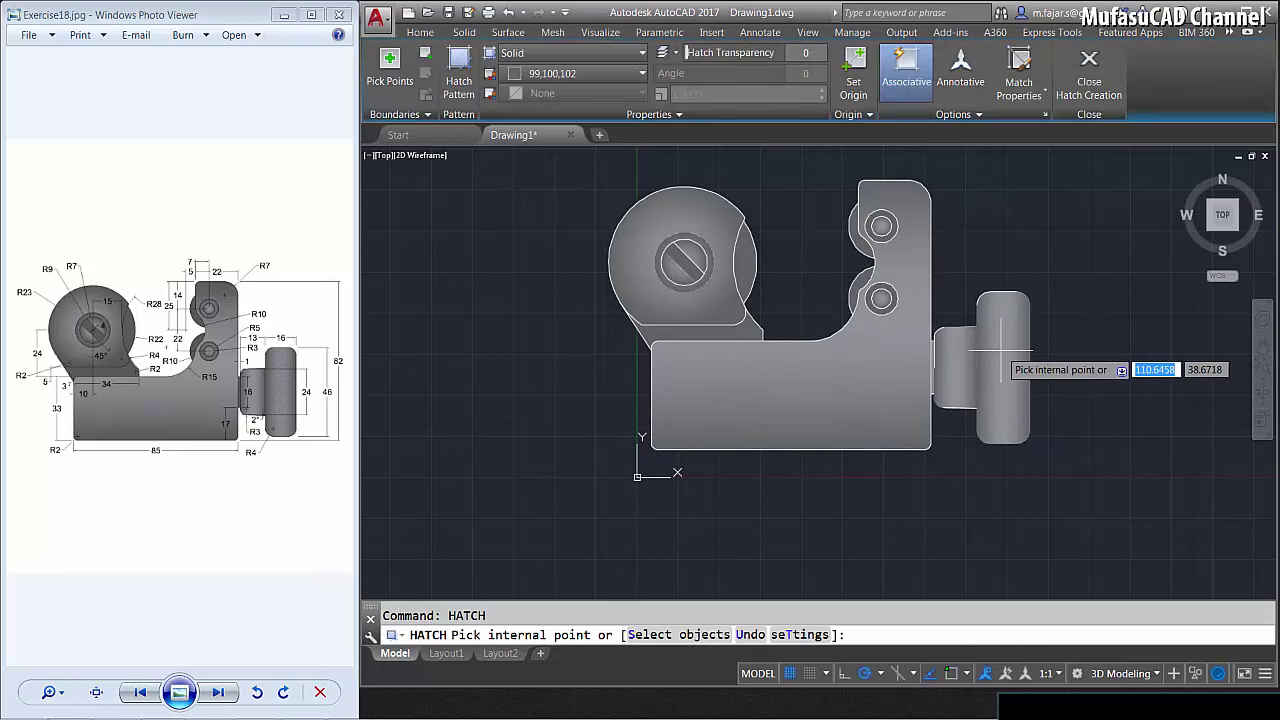
pyautogui.click(557, 55)
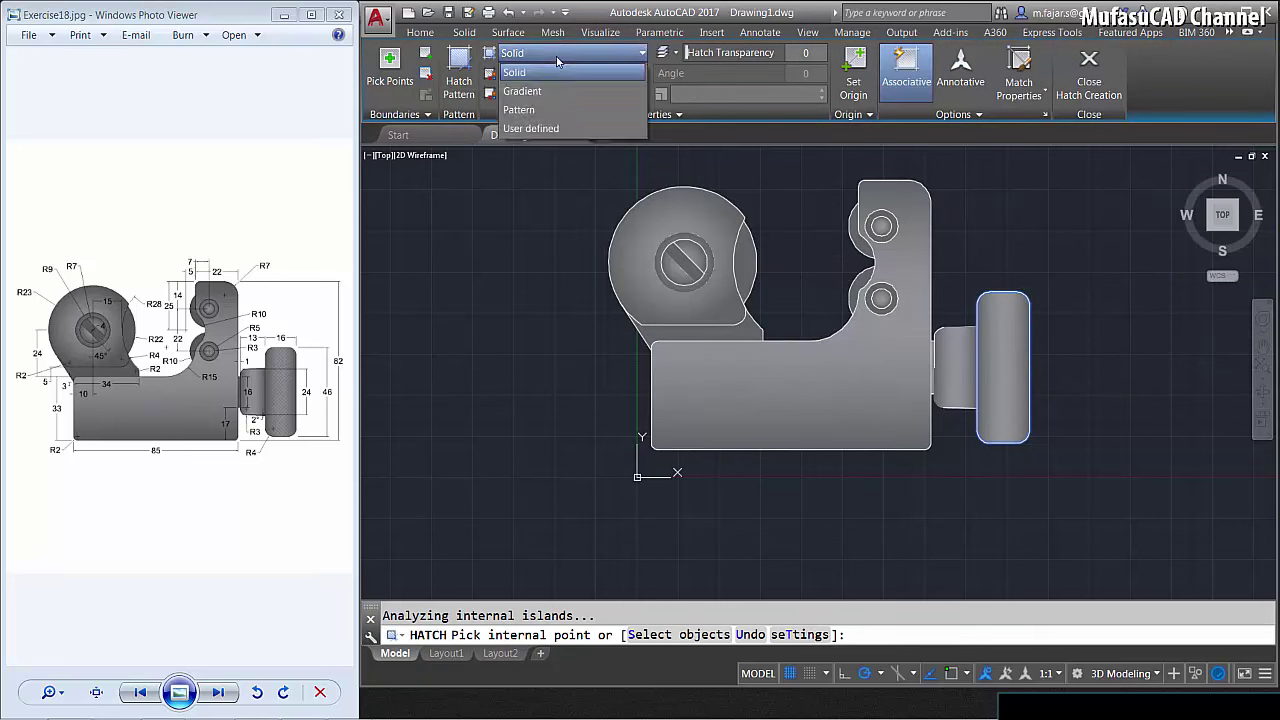
pyautogui.click(534, 110)
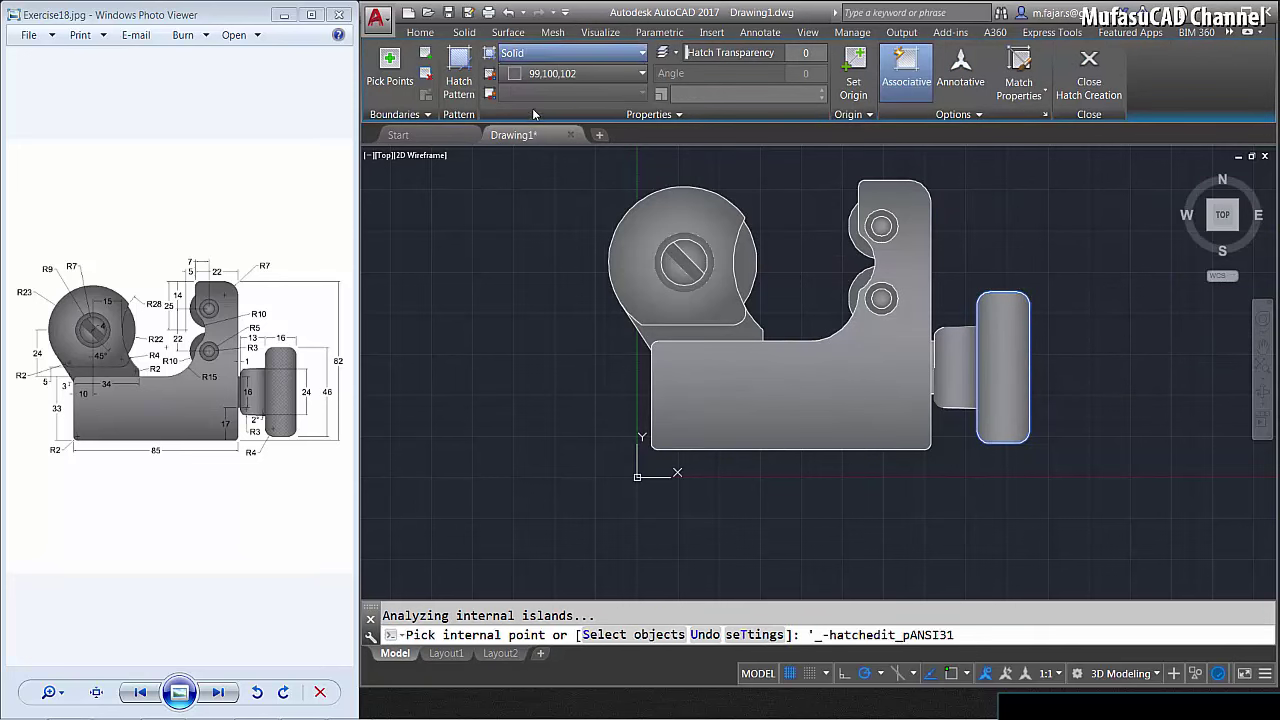
pyautogui.click(459, 84)
pyautogui.click(600, 250)
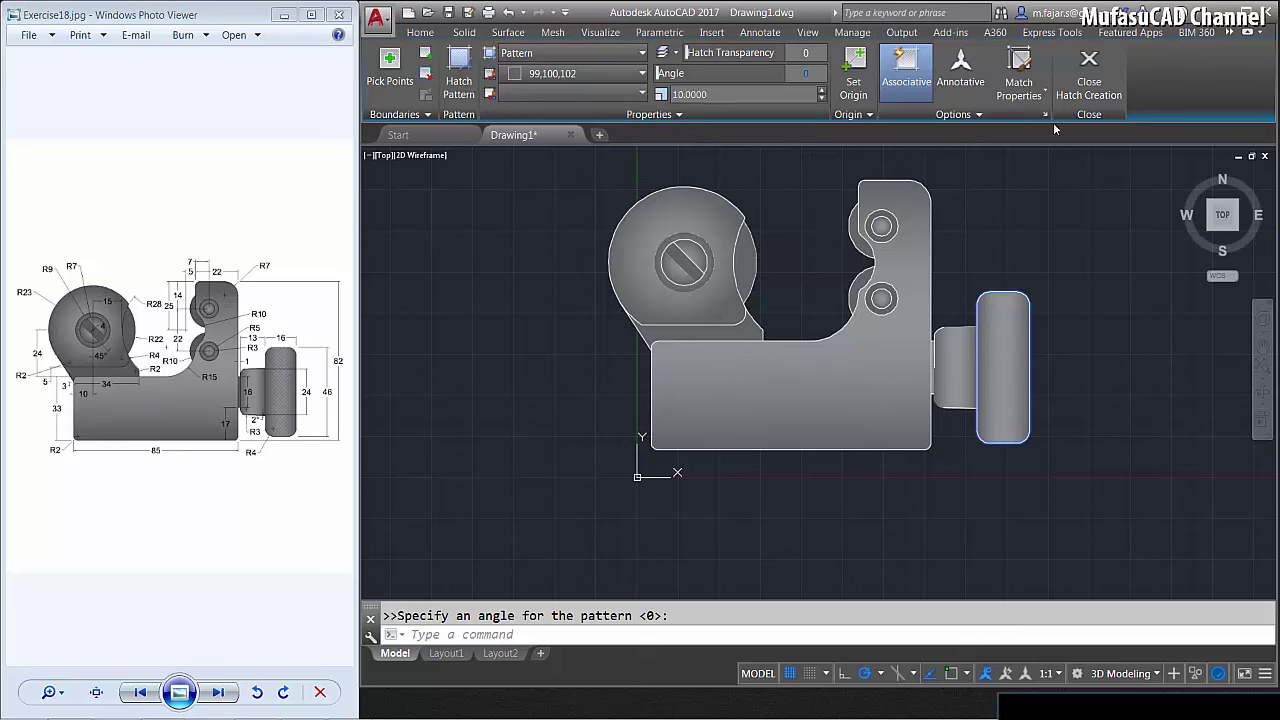
pyautogui.click(1089, 80)
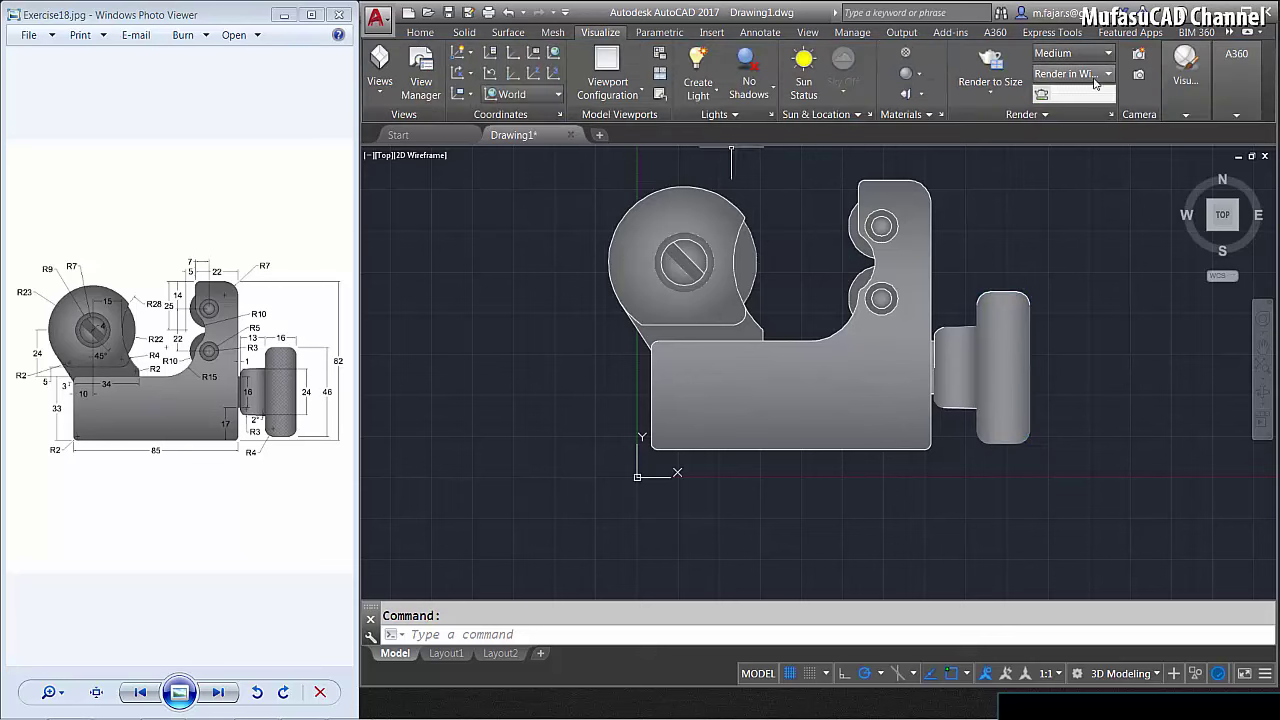
# Send the knob's gradient hatch to the back so the crosshatch shows over it.
pyautogui.click(1037, 351)
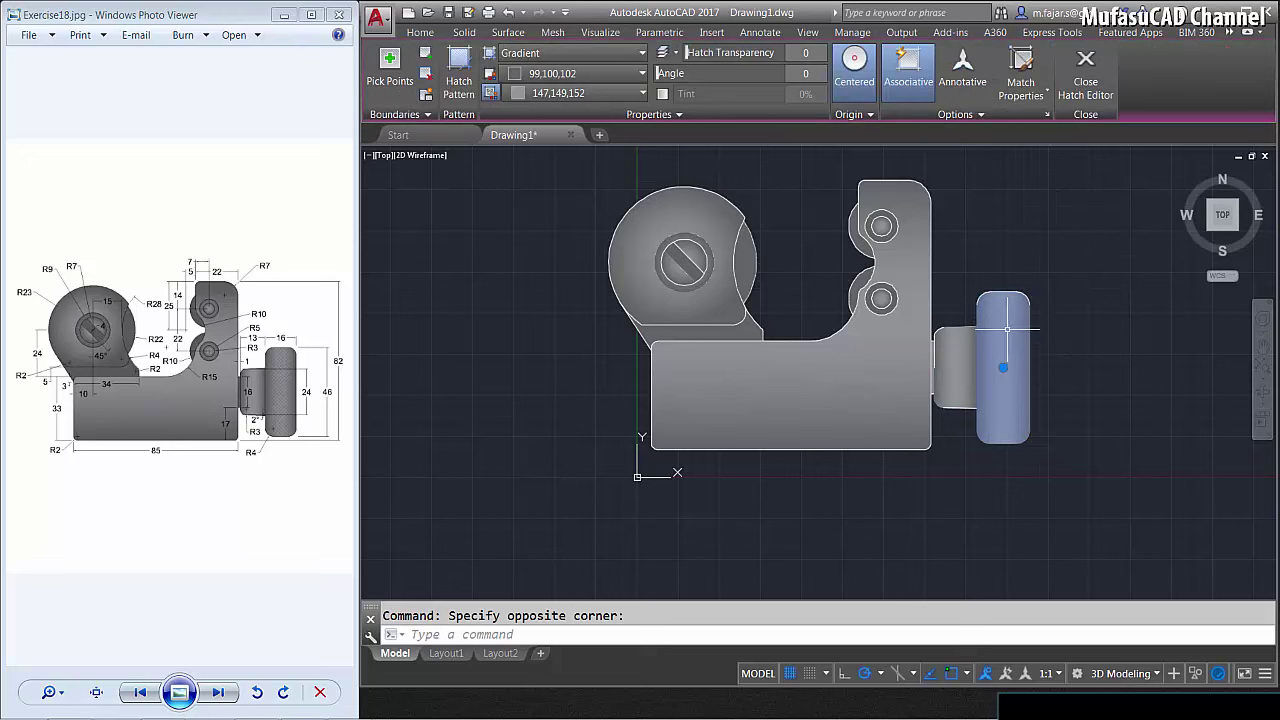
pyautogui.rightClick(1007, 328)
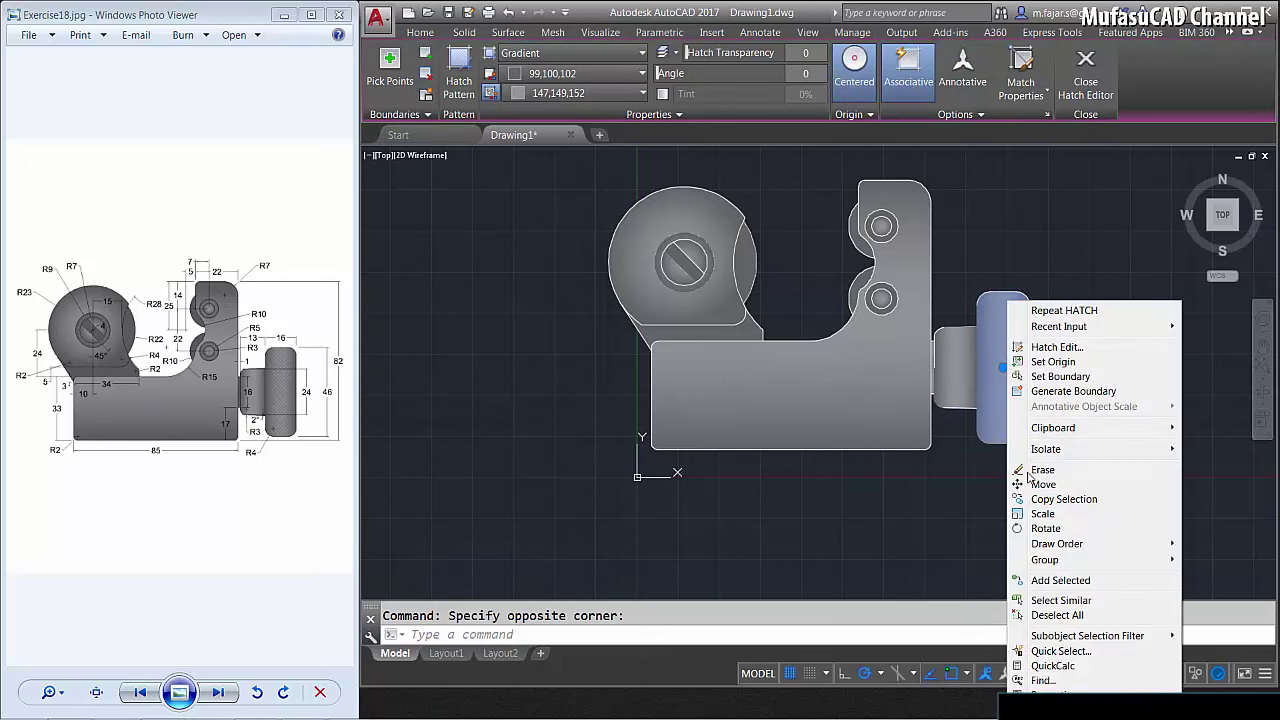
pyautogui.moveTo(1057, 543)
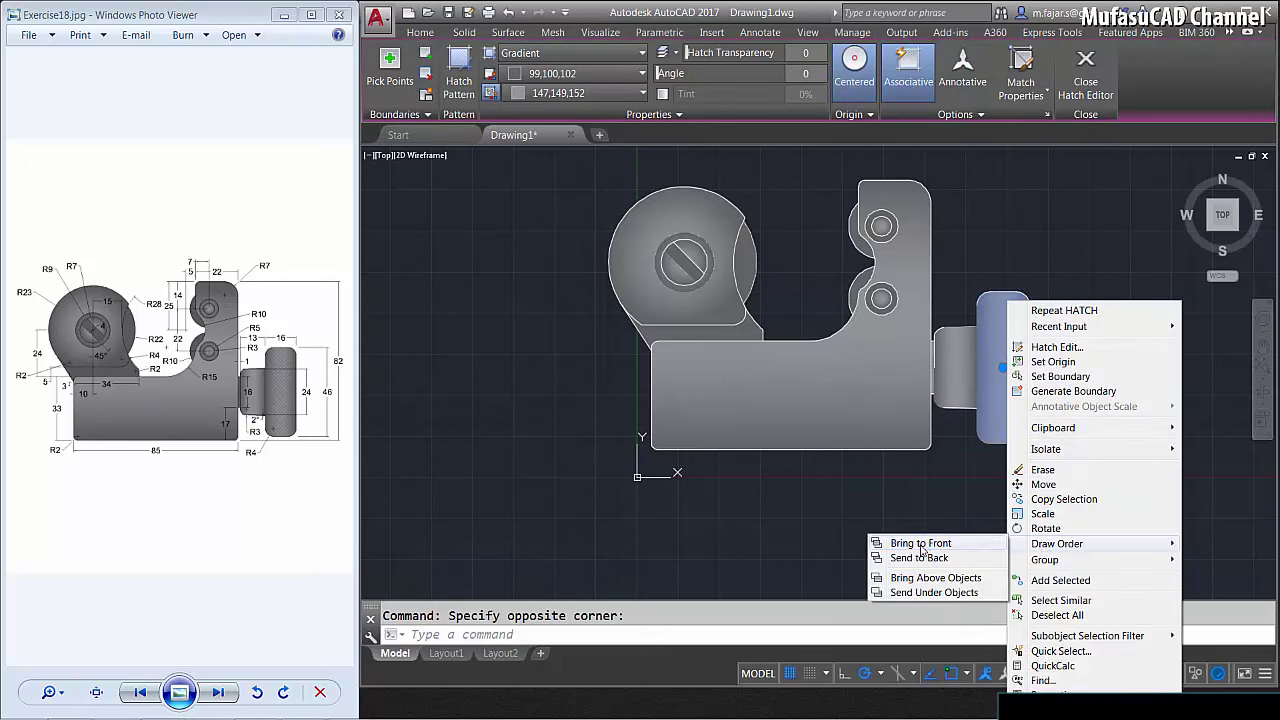
pyautogui.click(926, 560)
pyautogui.press('Escape')
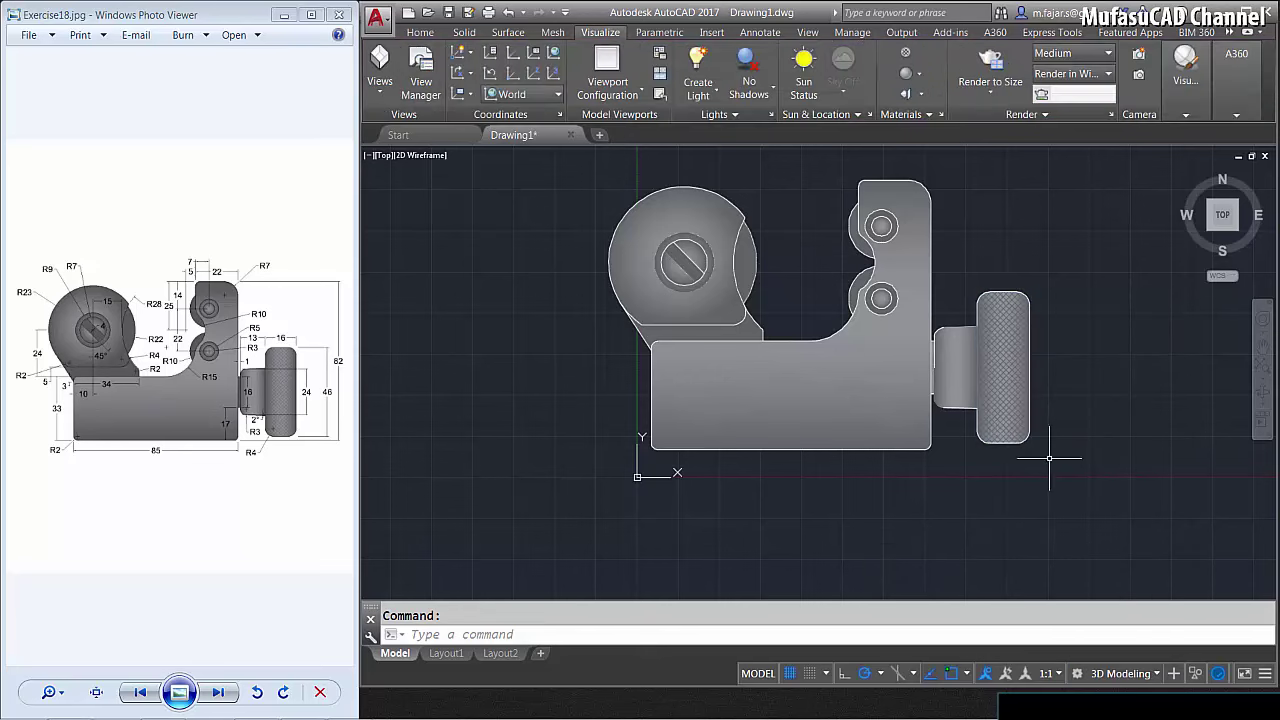
pyautogui.scroll(2, 995, 375)
pyautogui.scroll(2, 995, 375)
pyautogui.scroll(-2, 990, 353)
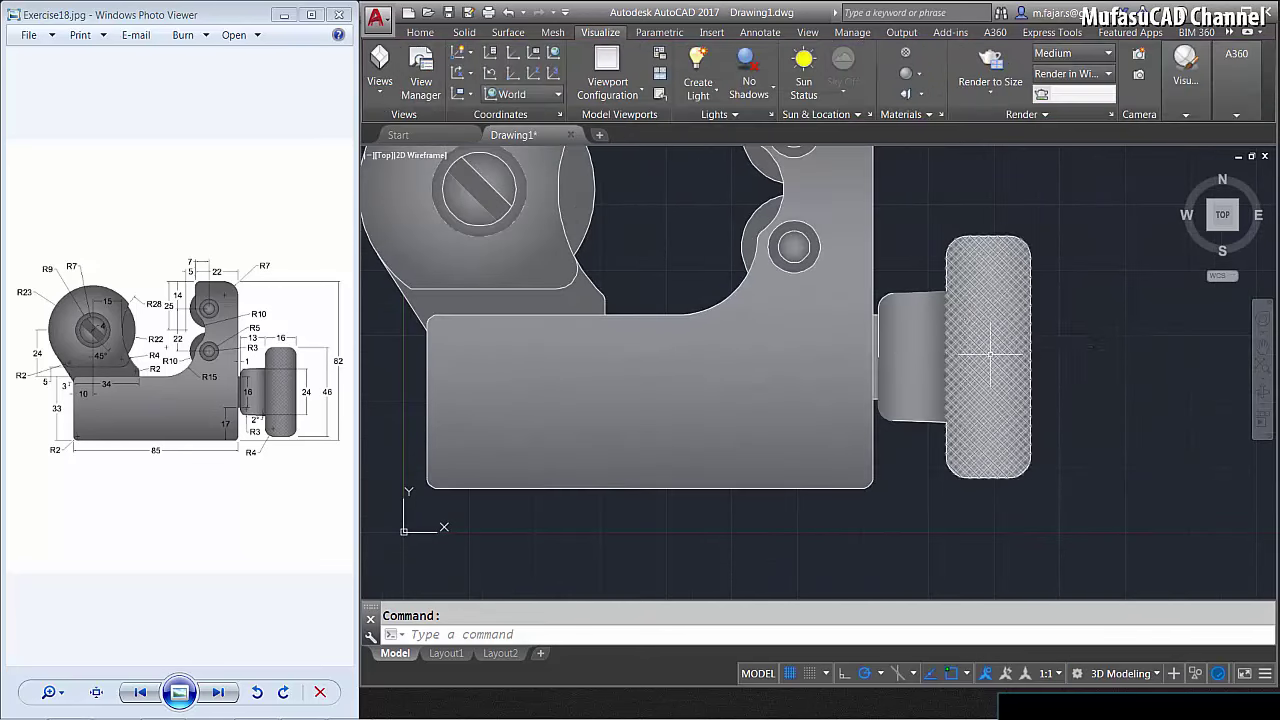
pyautogui.scroll(-2, 1000, 365)
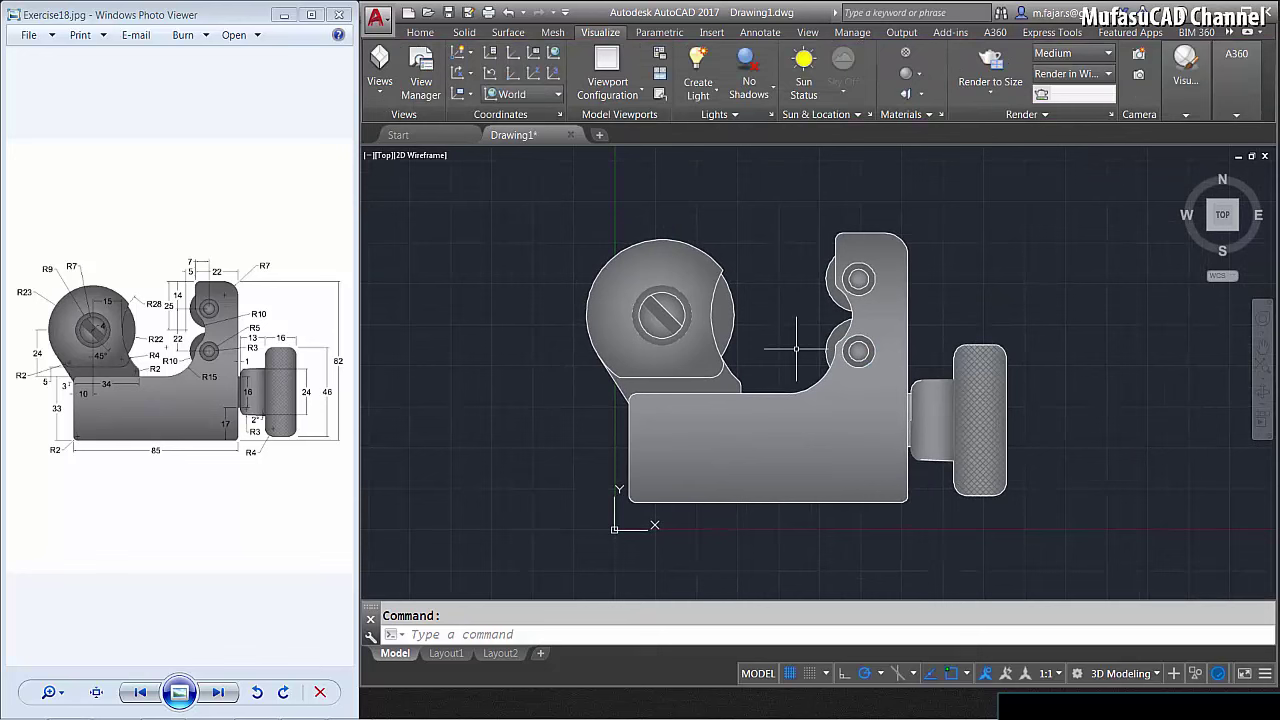
pyautogui.write('regen')
pyautogui.press('Return')
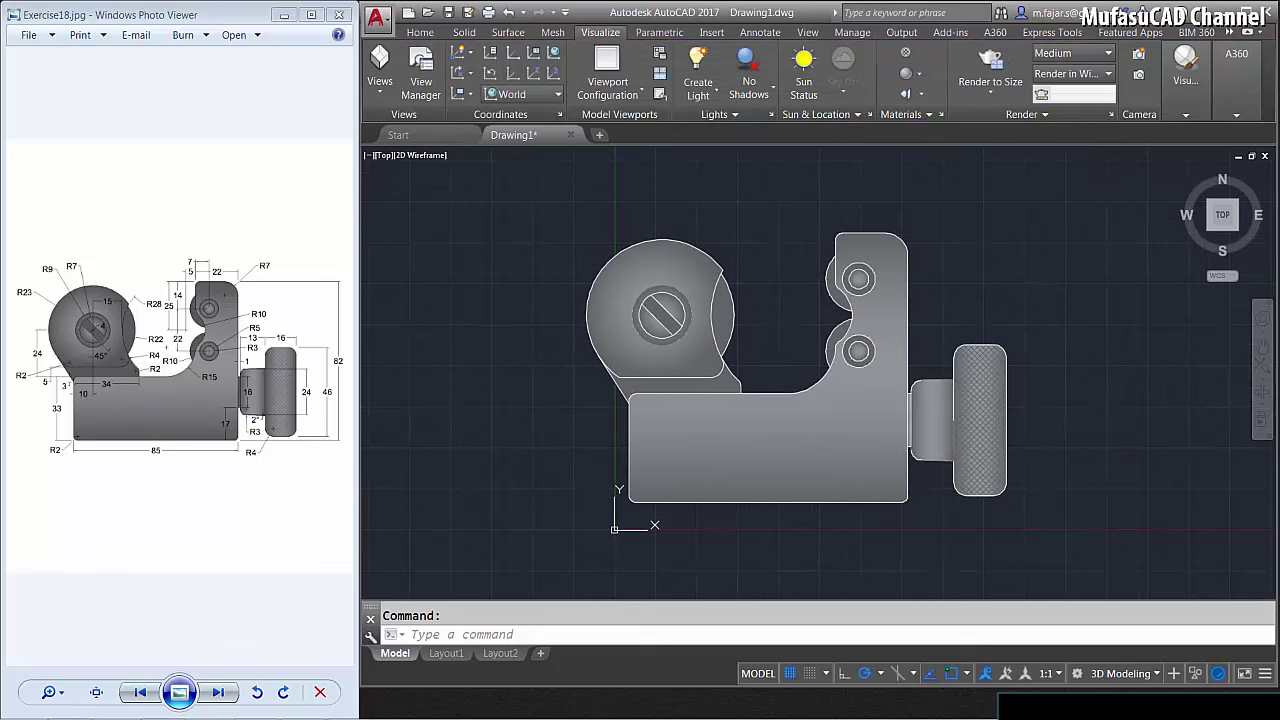